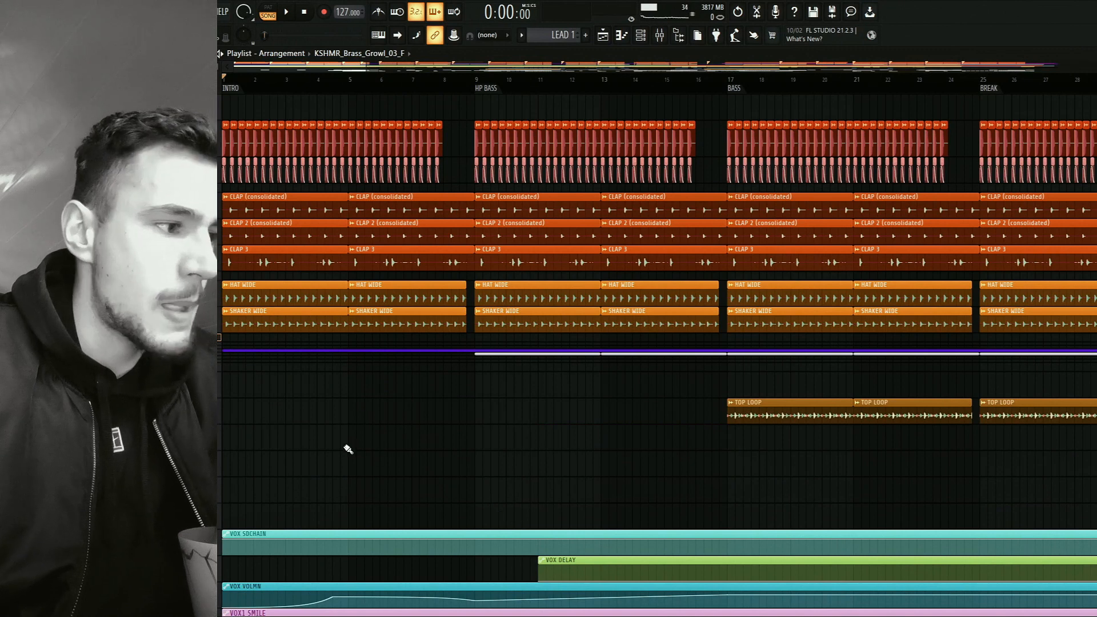
Collapse the VOX track group in the playlist.
left_click(207, 490)
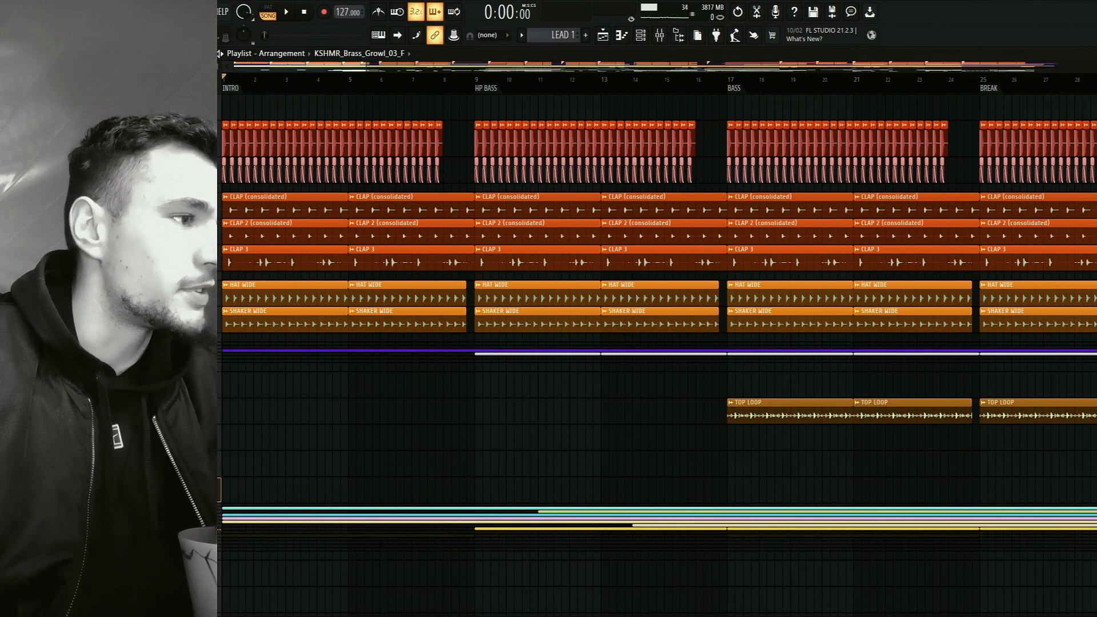
scroll(254, 80, "down", 5)
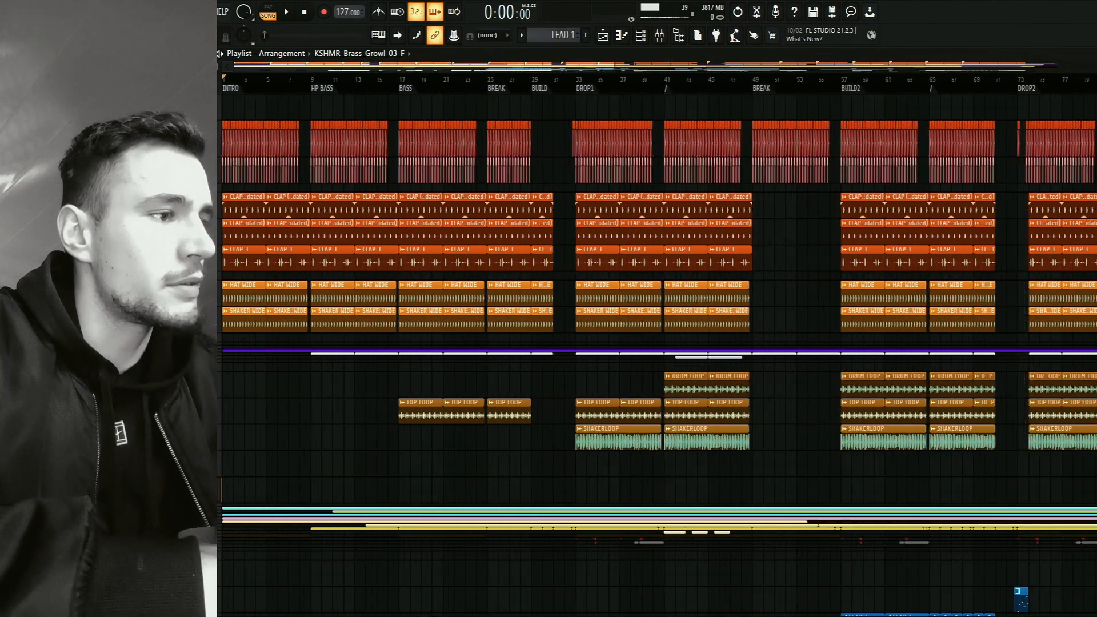
scroll(254, 80, "up", 10)
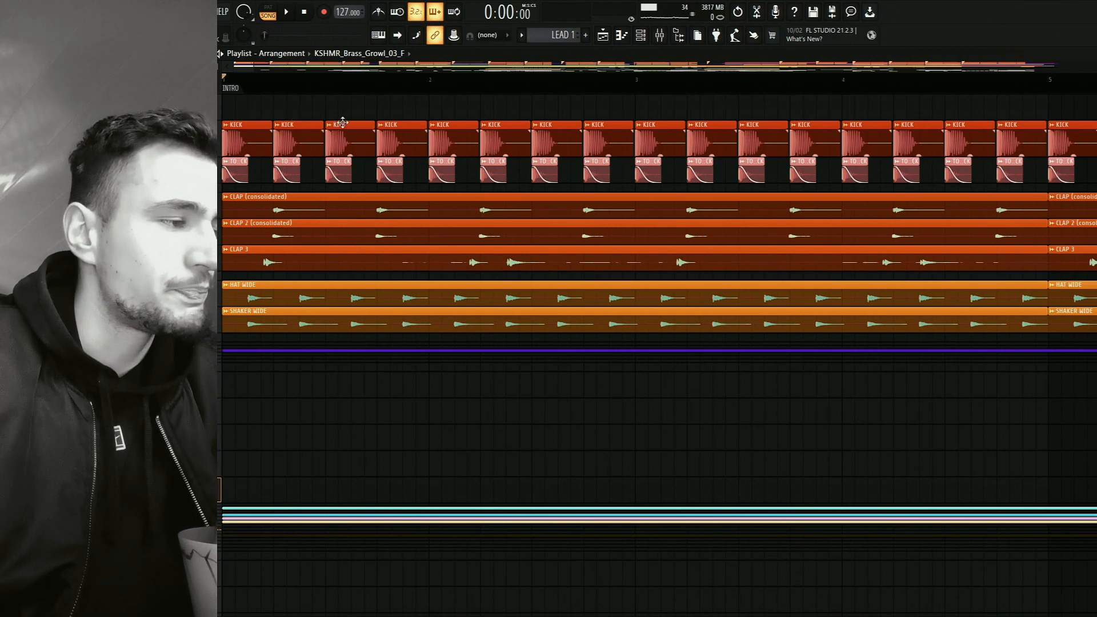
Open the channel settings of the KICK audio clip and examine its sample waveform.
left_click(462, 135)
double_click(462, 134)
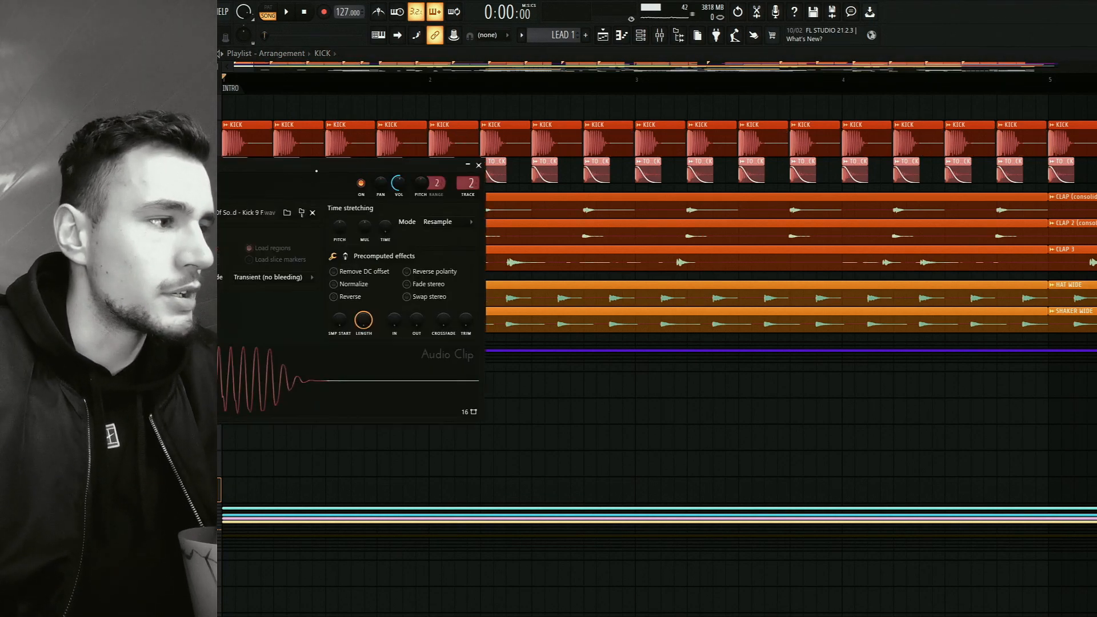
left_click(443, 377)
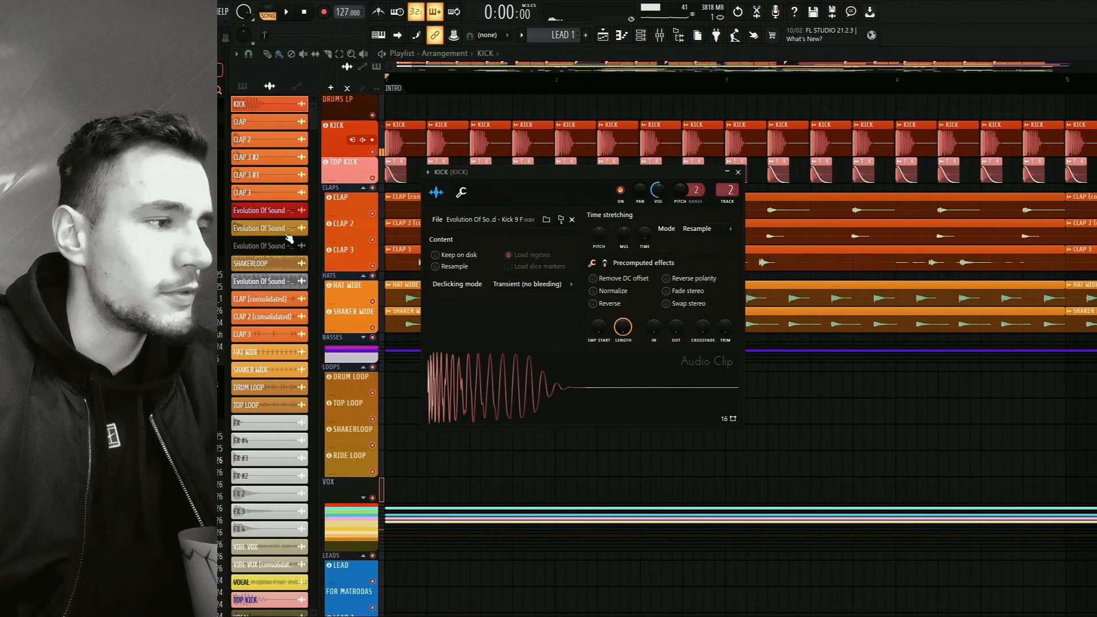
left_click(575, 172)
Examine how the TOP KICK clips are layered under the KICK clips in the intro.
scroll(576, 173, "down", 5)
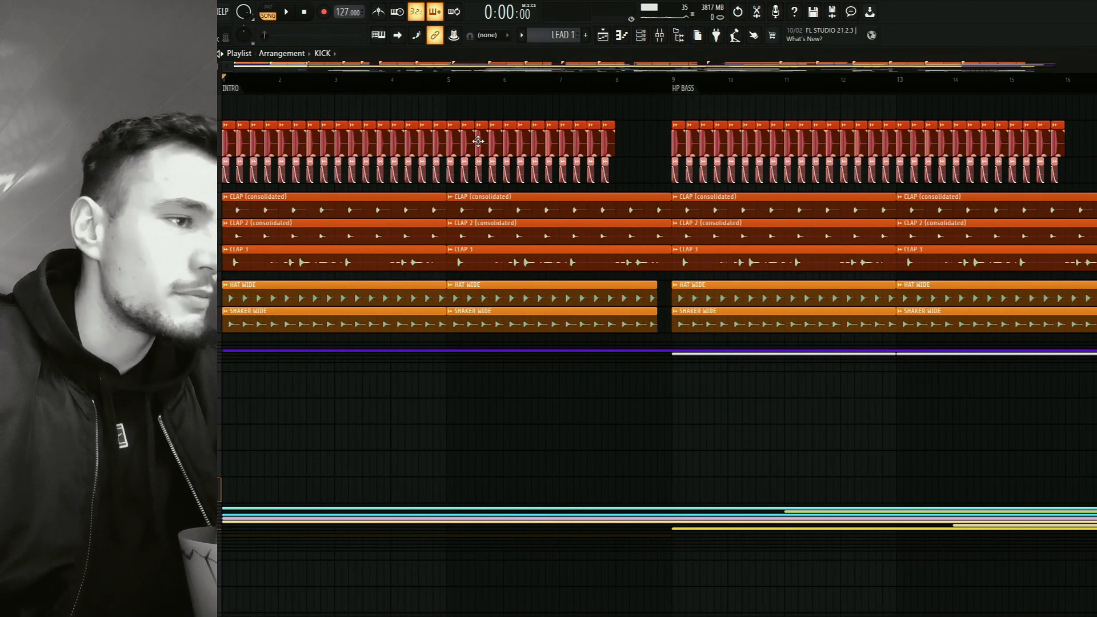
scroll(265, 143, "up", 8)
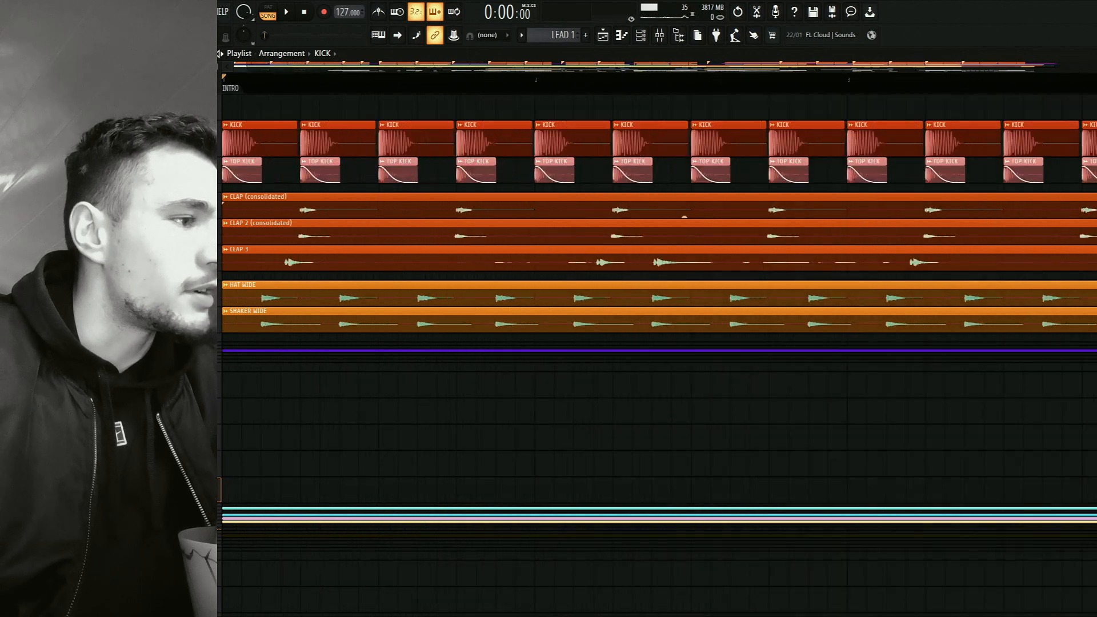
scroll(478, 155, "down", 2)
scroll(475, 154, "up", 3)
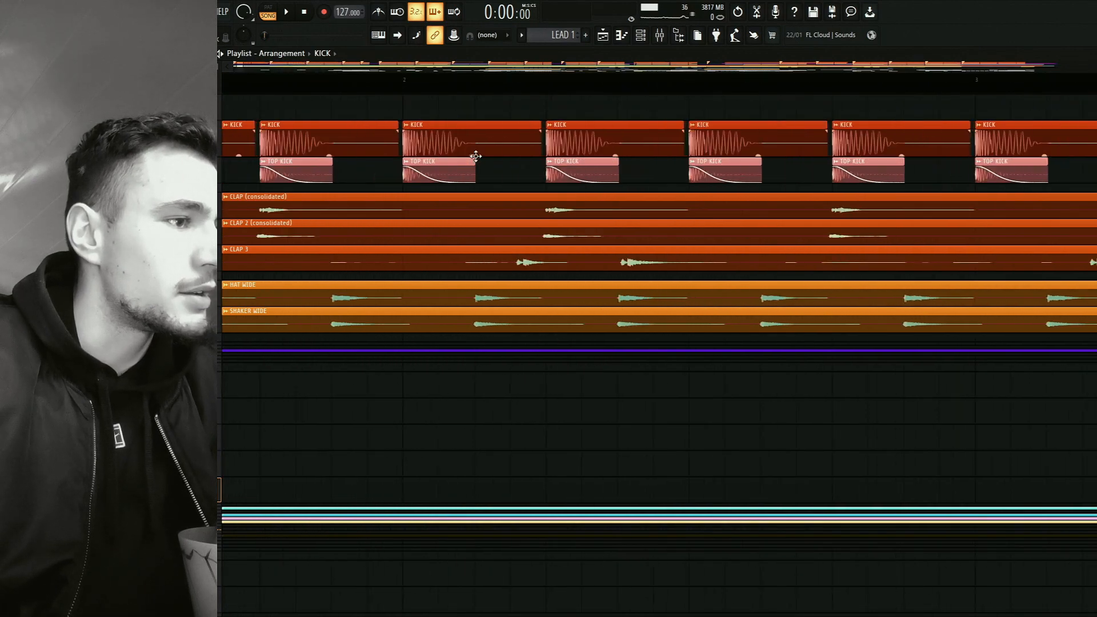
scroll(479, 155, "down", 4)
scroll(483, 155, "down", 6)
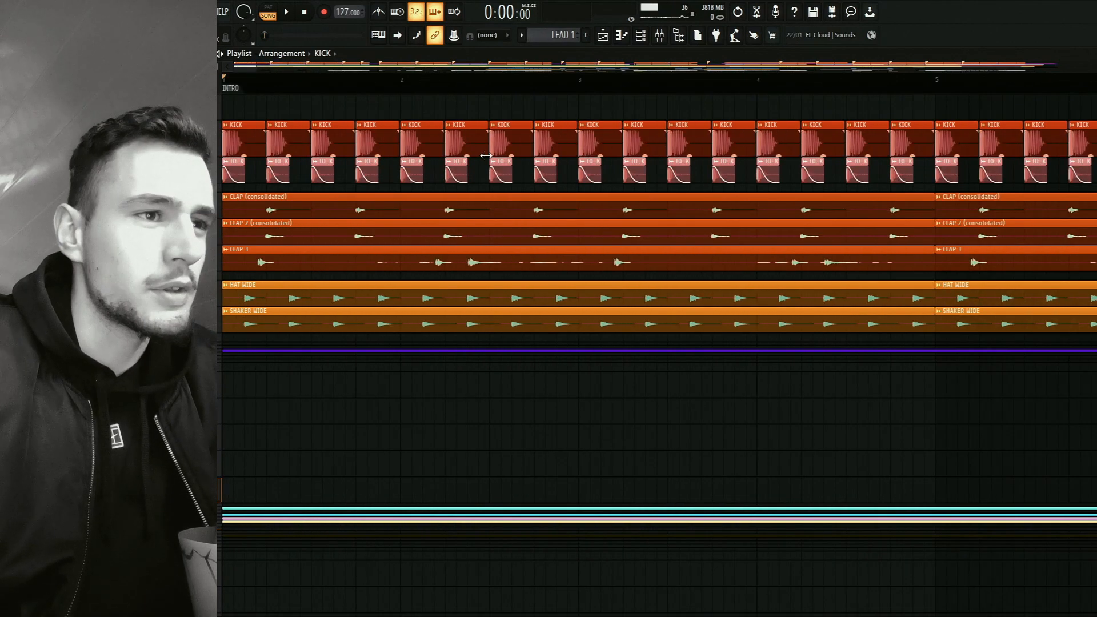
Set the playback position to the BASS marker at bar 17.
scroll(762, 103, "right", 5)
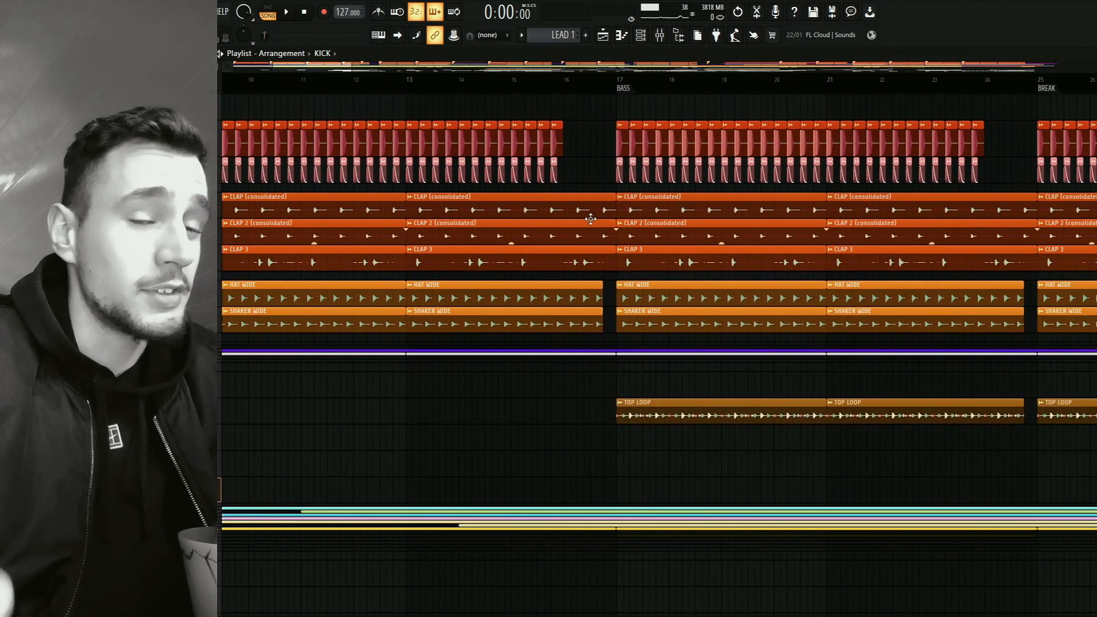
left_click(620, 89)
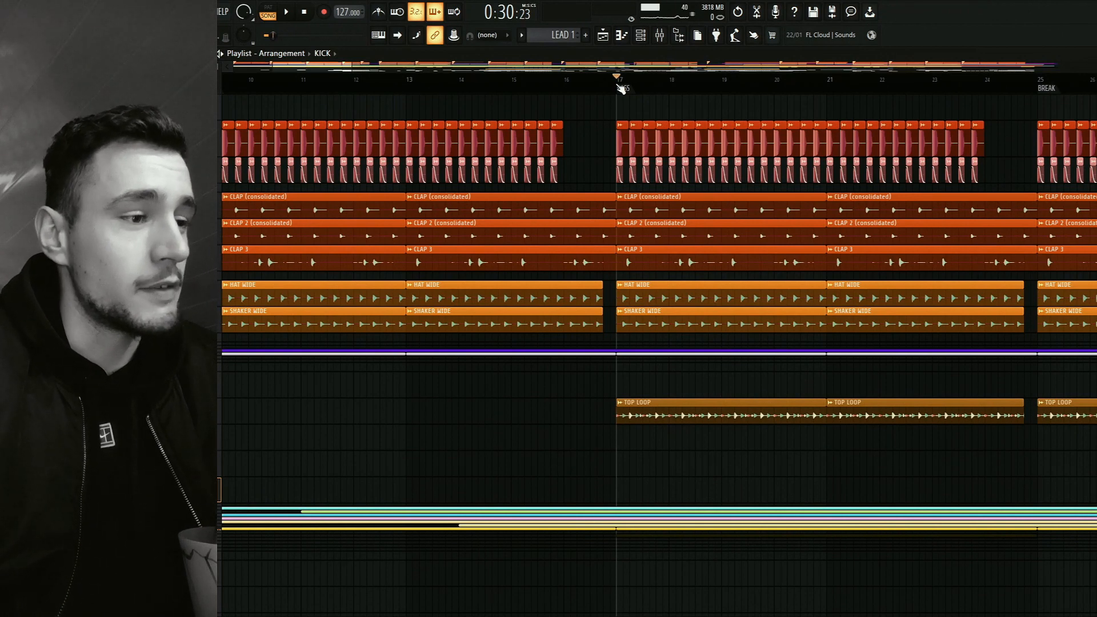
scroll(702, 111, "right", 3)
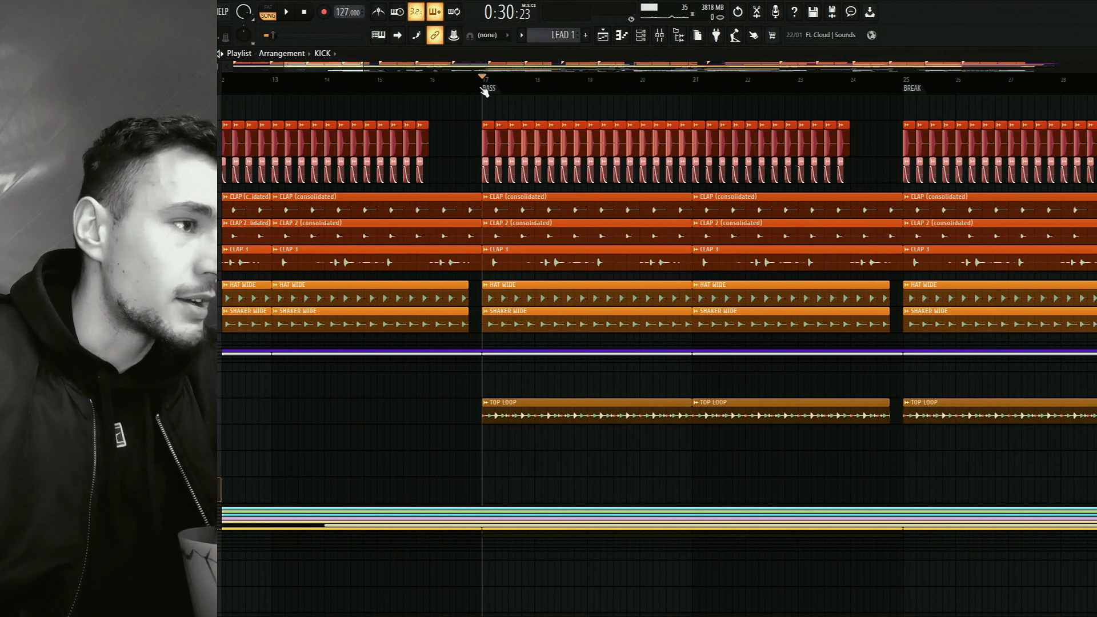
Show the mixer, solo the KICK track and listen to it from the BASS marker.
left_click(645, 33)
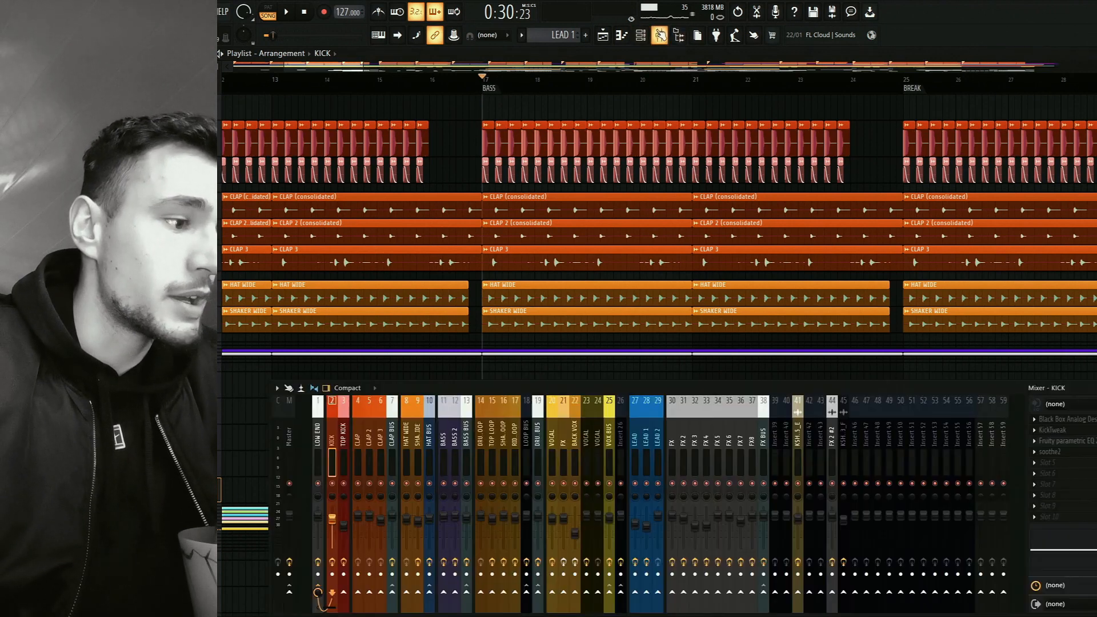
right_click(333, 484)
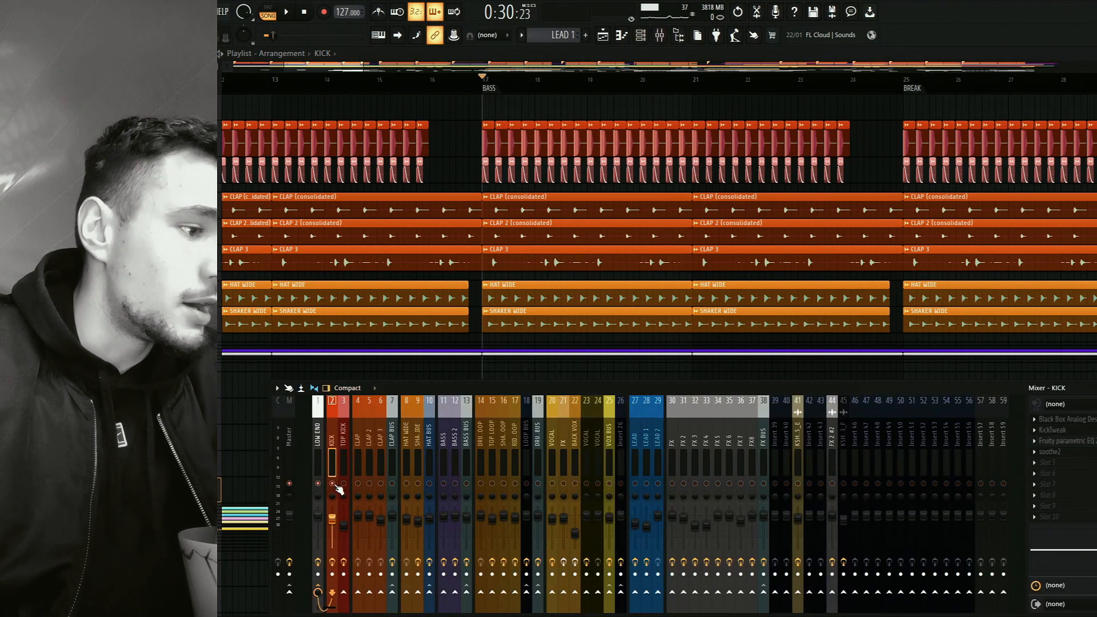
key("space")
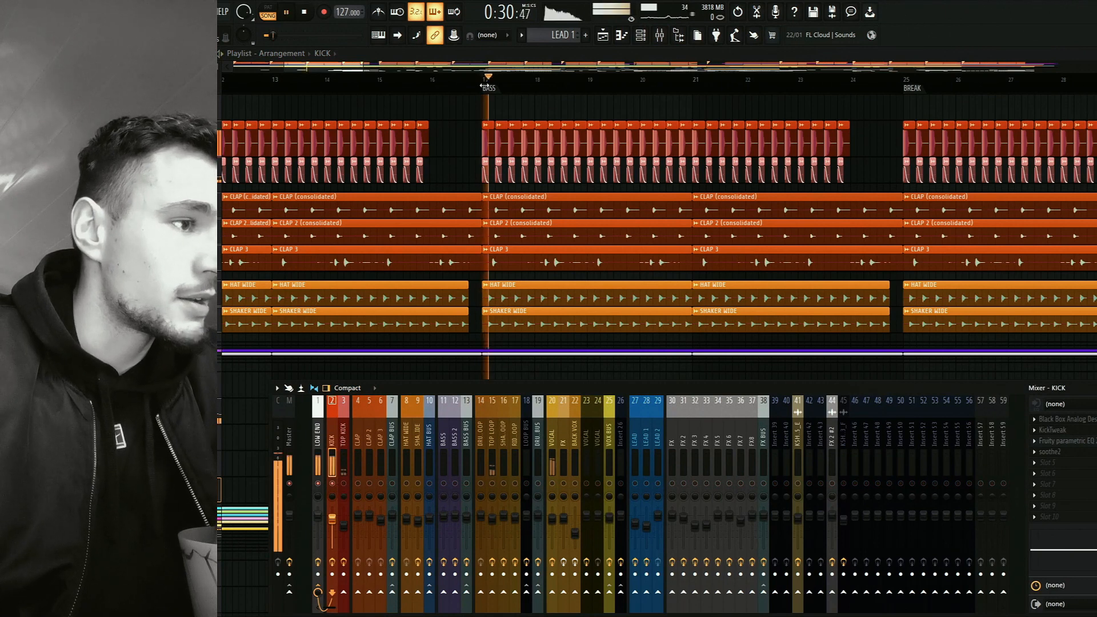
key("space")
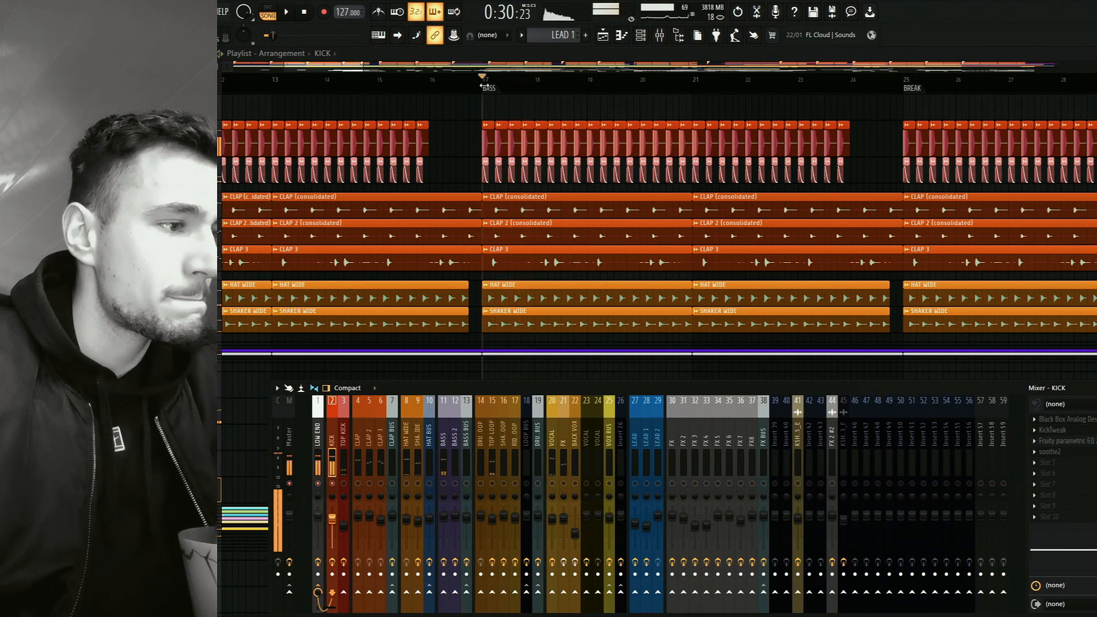
Solo the TOP KICK mixer track and listen to it from the BASS marker.
left_click(345, 474)
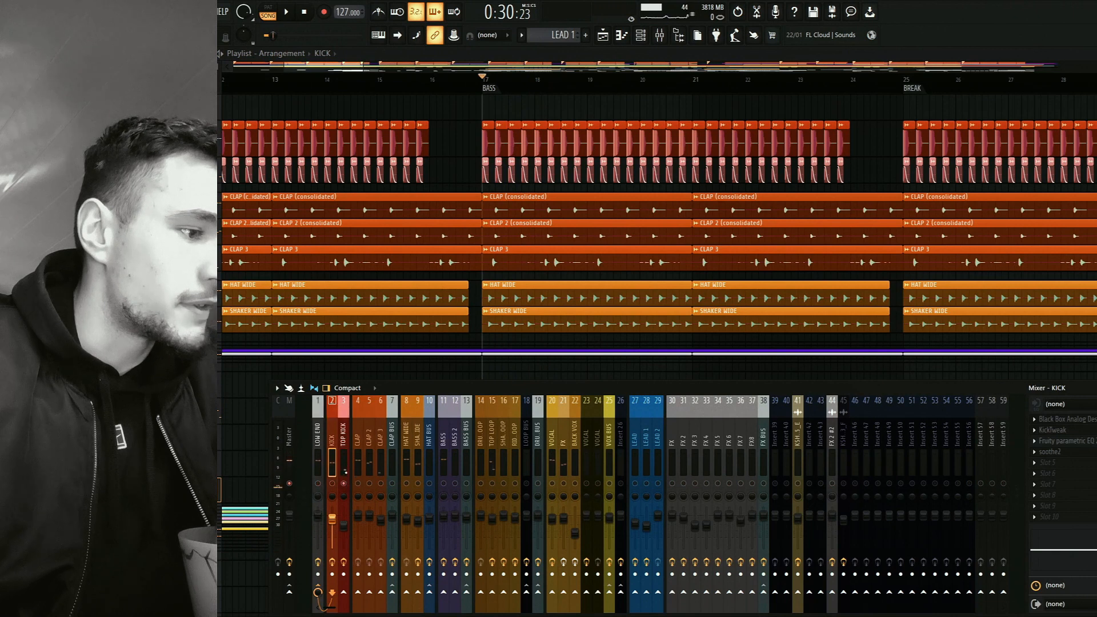
scroll(503, 175, "up", 3)
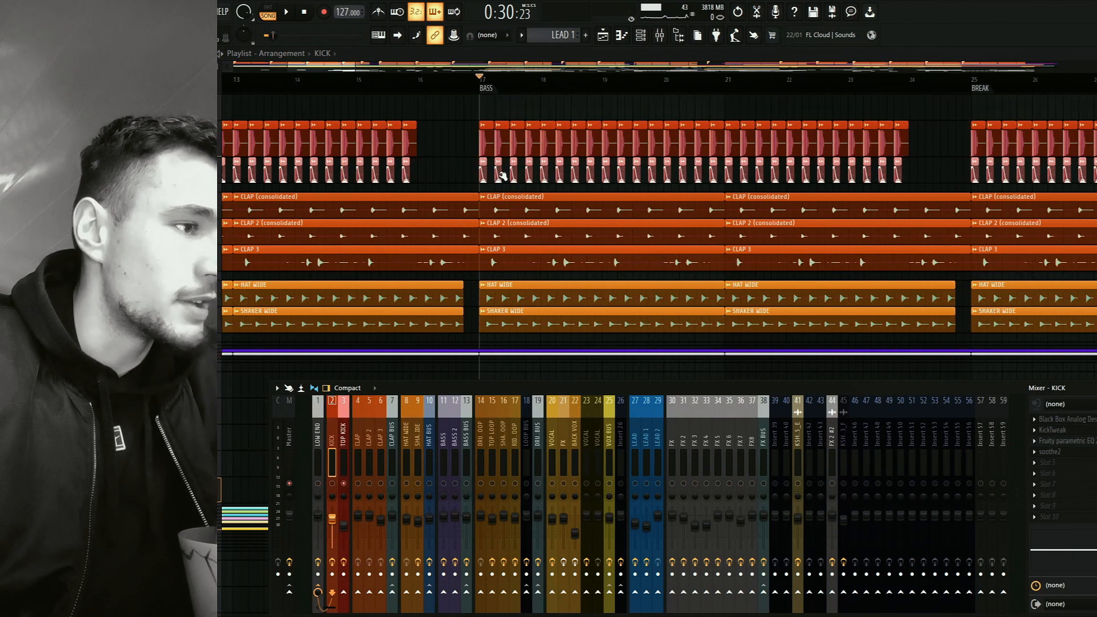
scroll(502, 174, "up", 2)
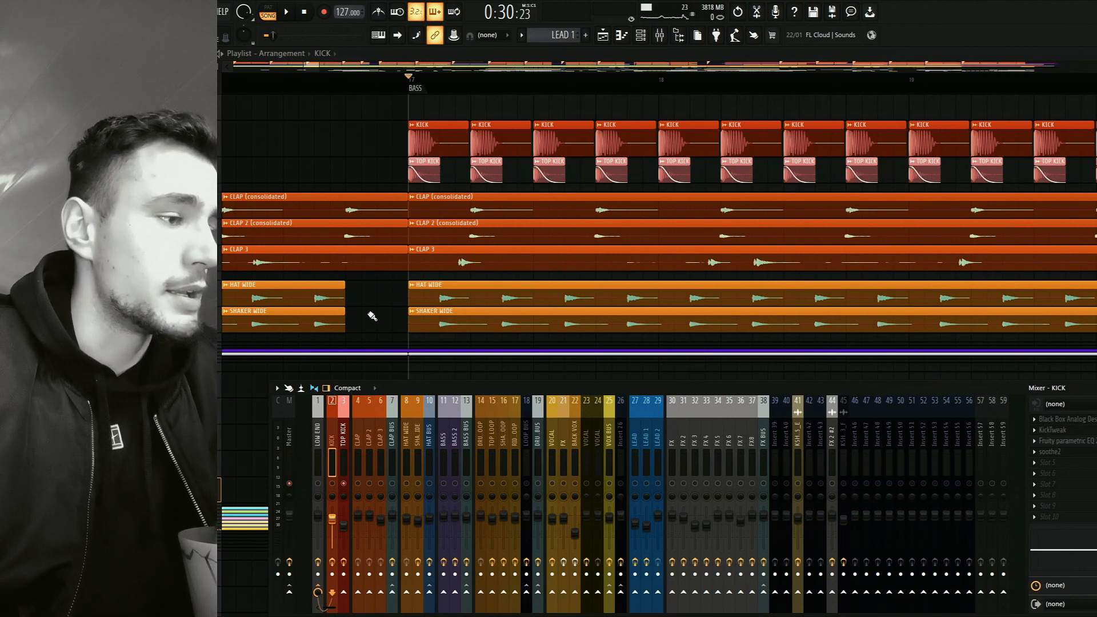
key("space")
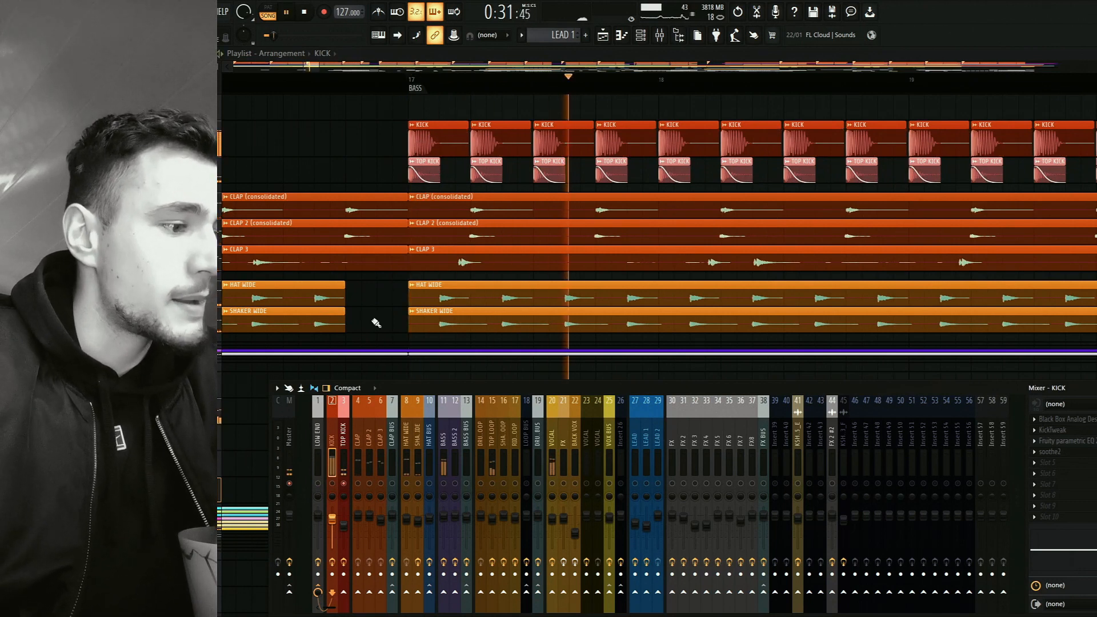
key("space")
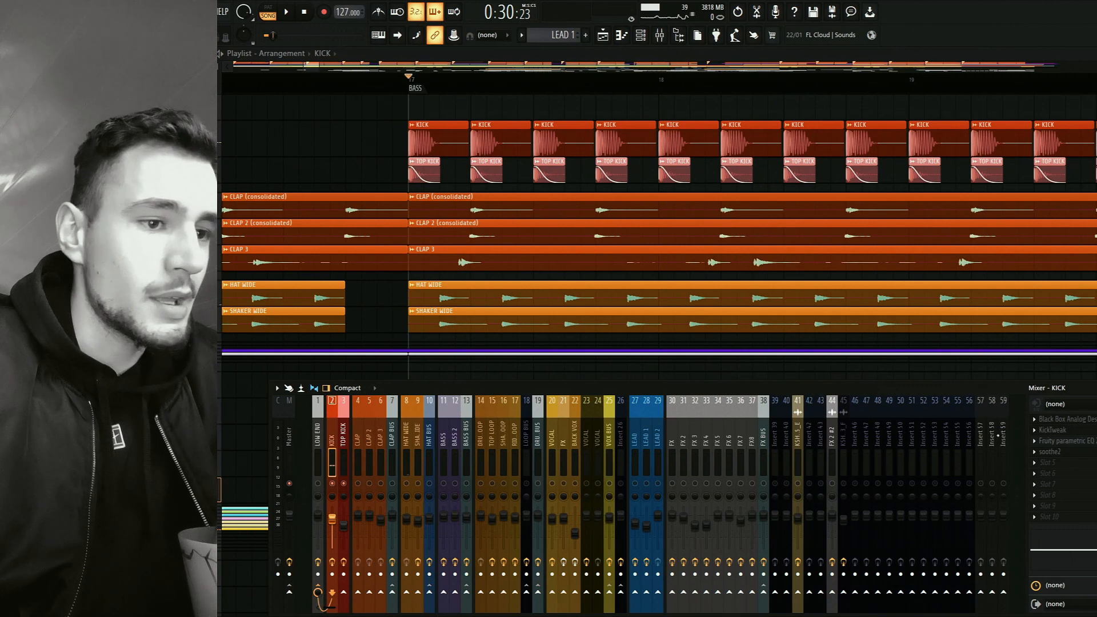
Review the Black Box Analog Design HG-2 and KickTweak effect settings on the KICK mixer track.
left_click(1083, 421)
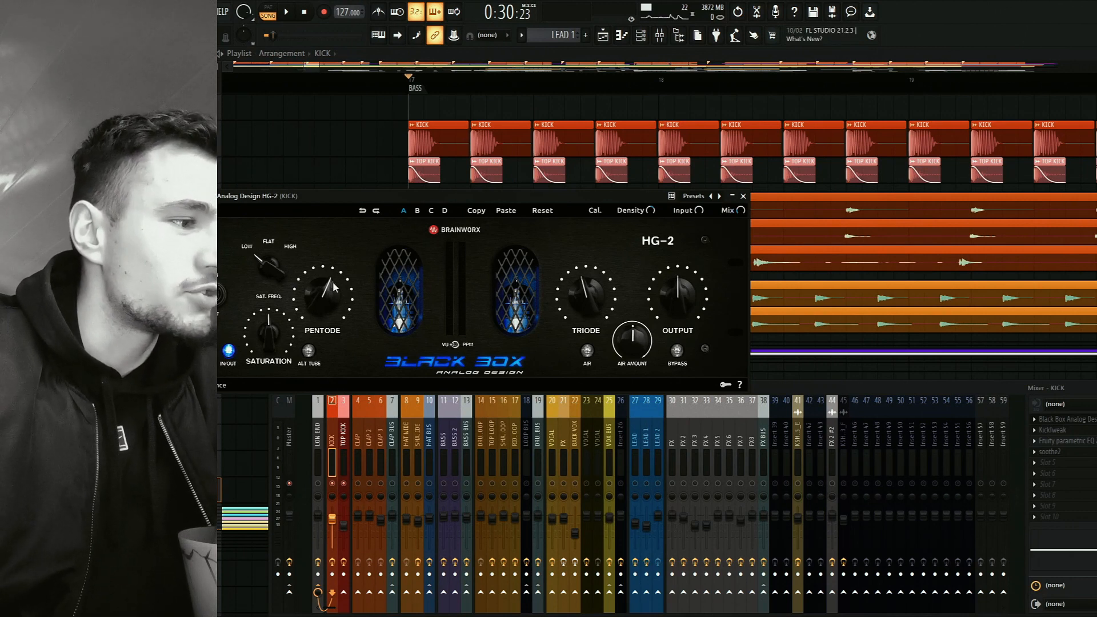
left_click(742, 197)
left_click(1081, 430)
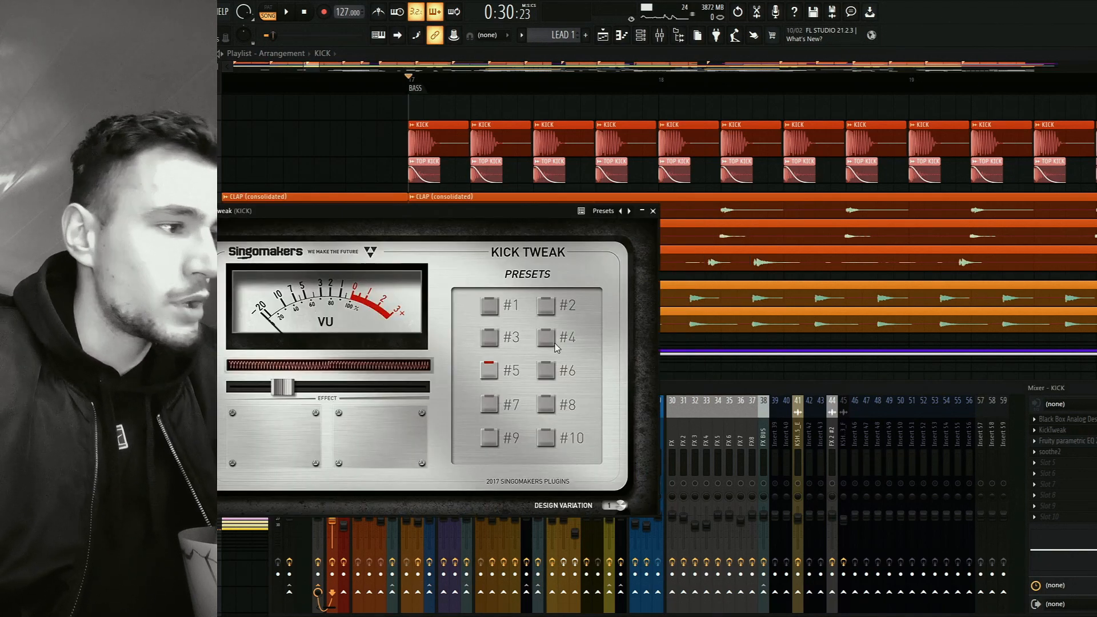
left_click_drag(343, 238, 415, 236)
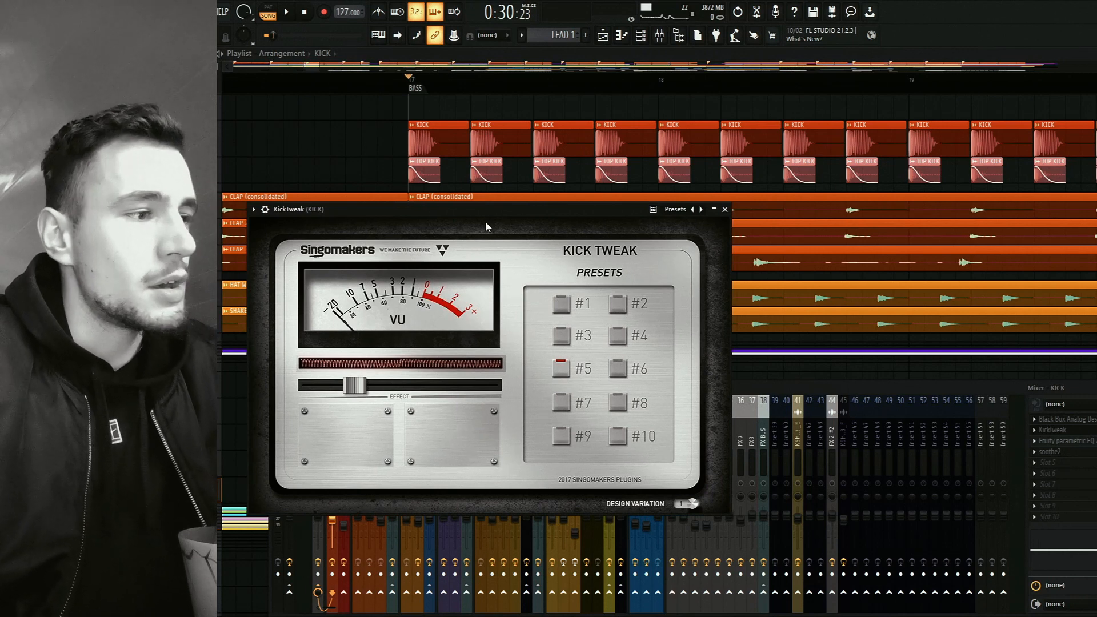
left_click_drag(486, 211, 518, 194)
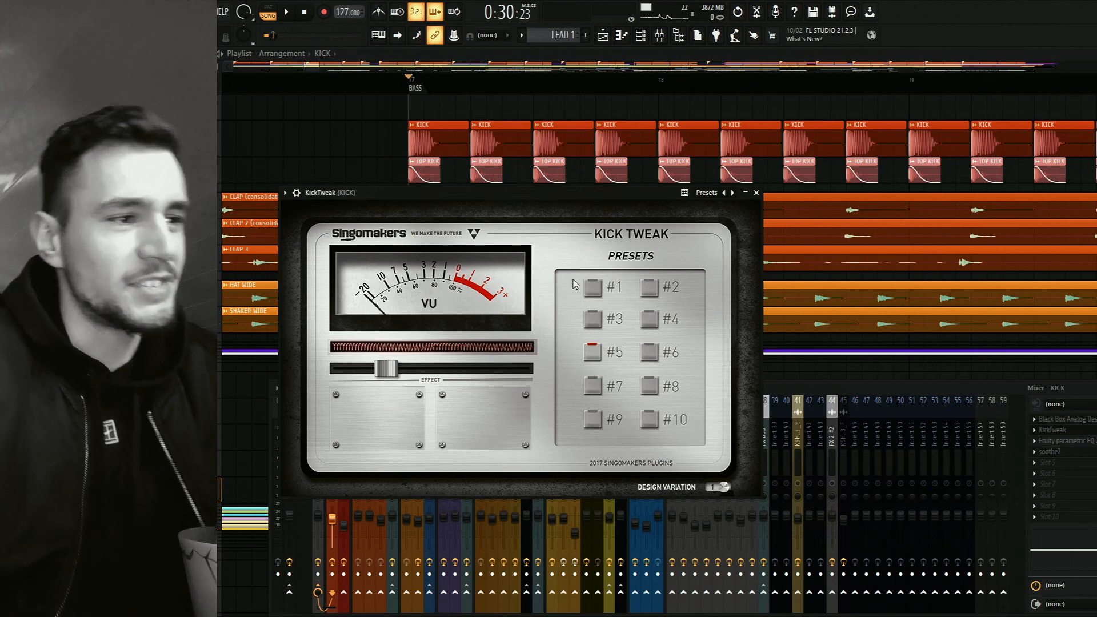
left_click(756, 193)
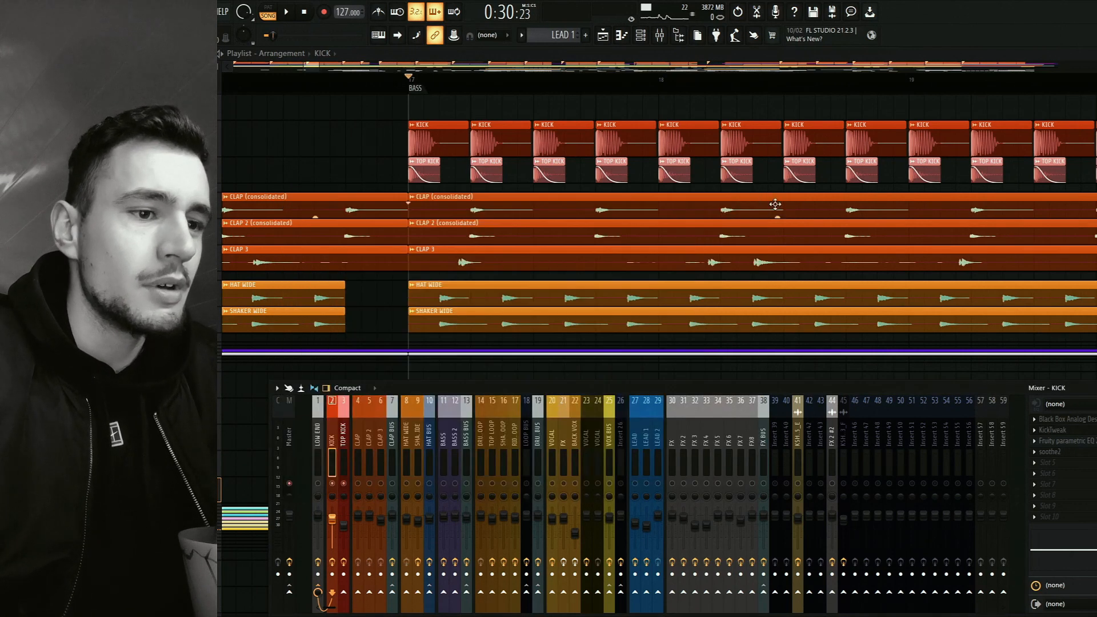
Review the Fruity parametric EQ 2 curve on the KICK mixer track, then close it.
left_click(1089, 442)
left_click_drag(384, 156, 601, 171)
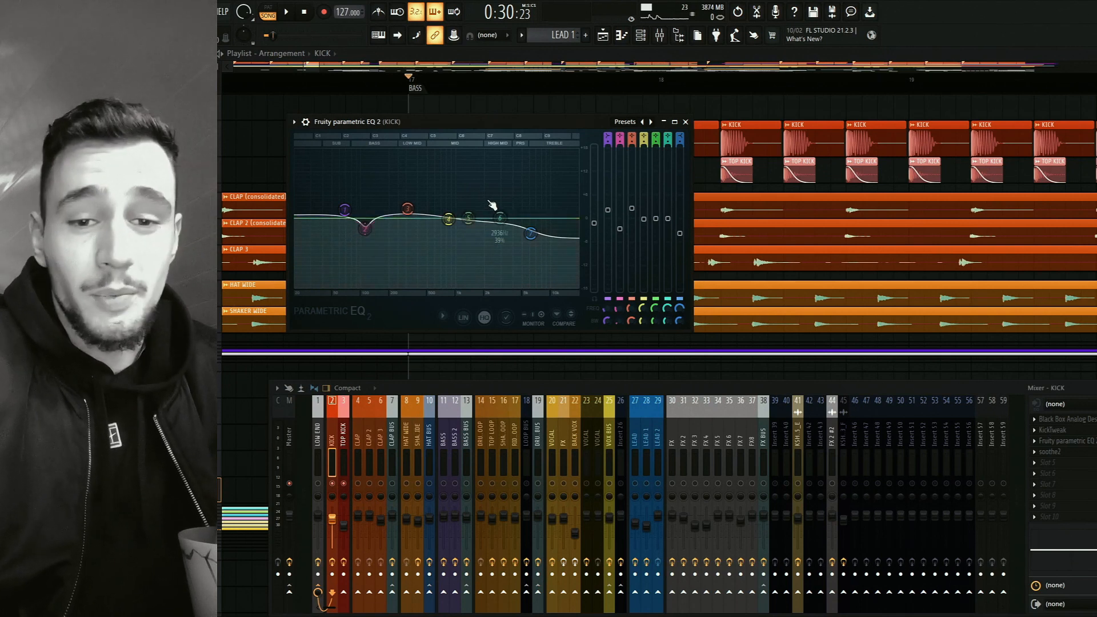
left_click(685, 121)
Listen to the soloed KICK and TOP KICK tracks together from the BASS marker.
key("space")
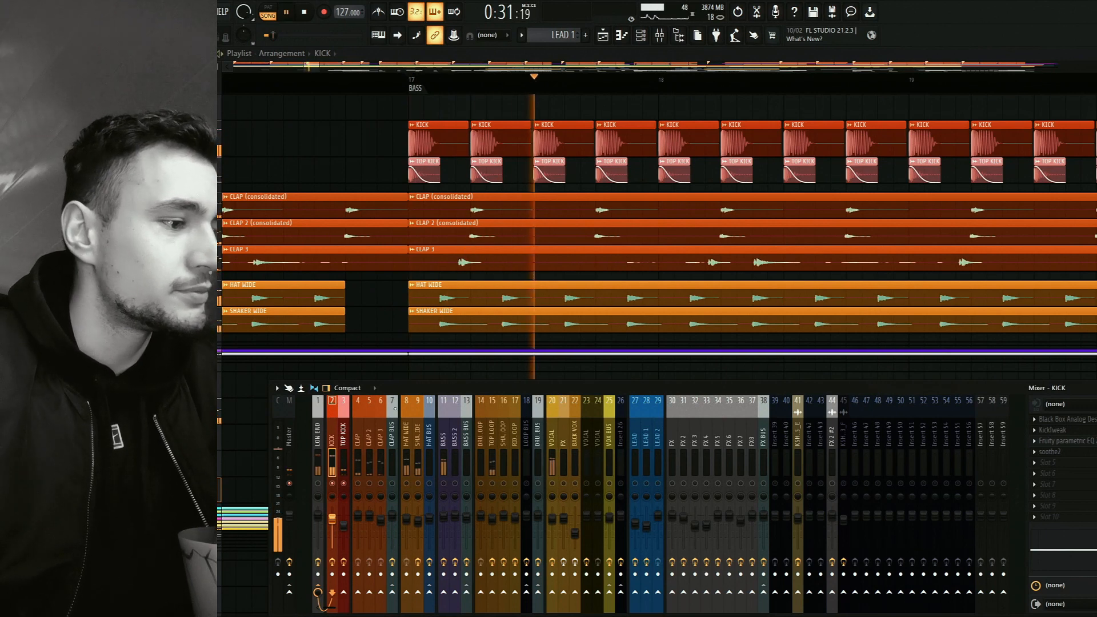
key("space")
key("space")
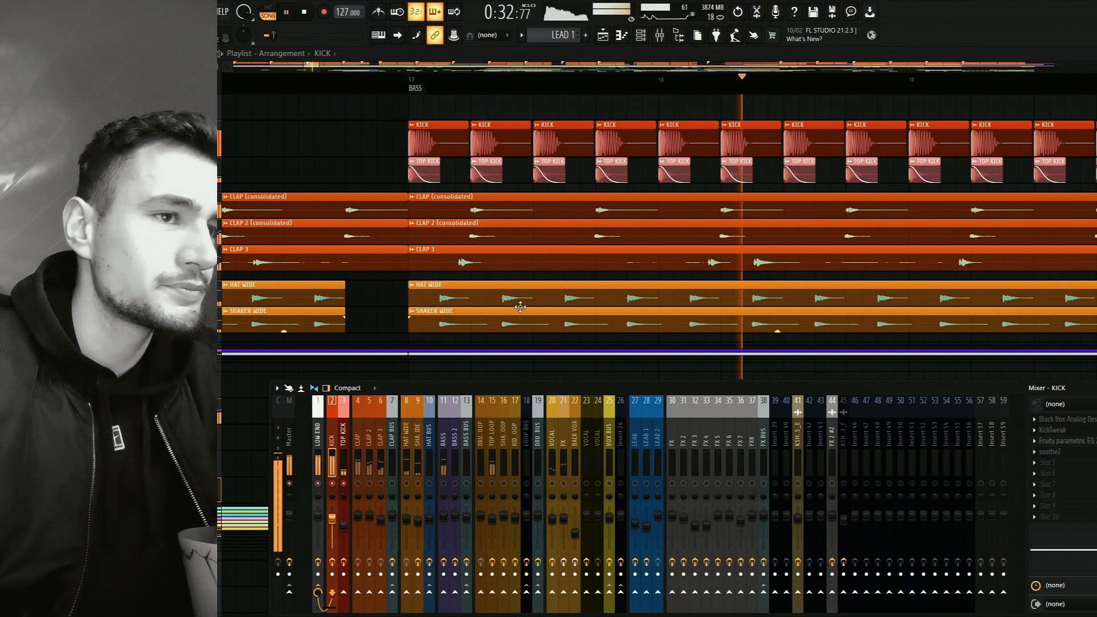
key("space")
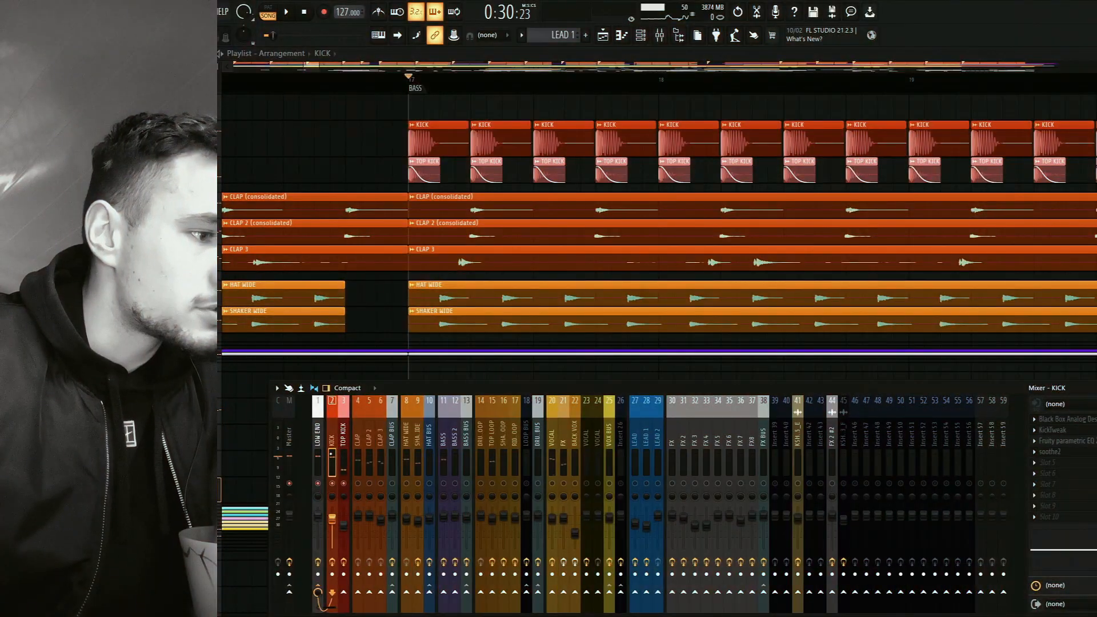
Solo the three clap tracks, select CLAP BUS to show its effect chain, and reposition and widen the mixer window.
left_click(346, 453)
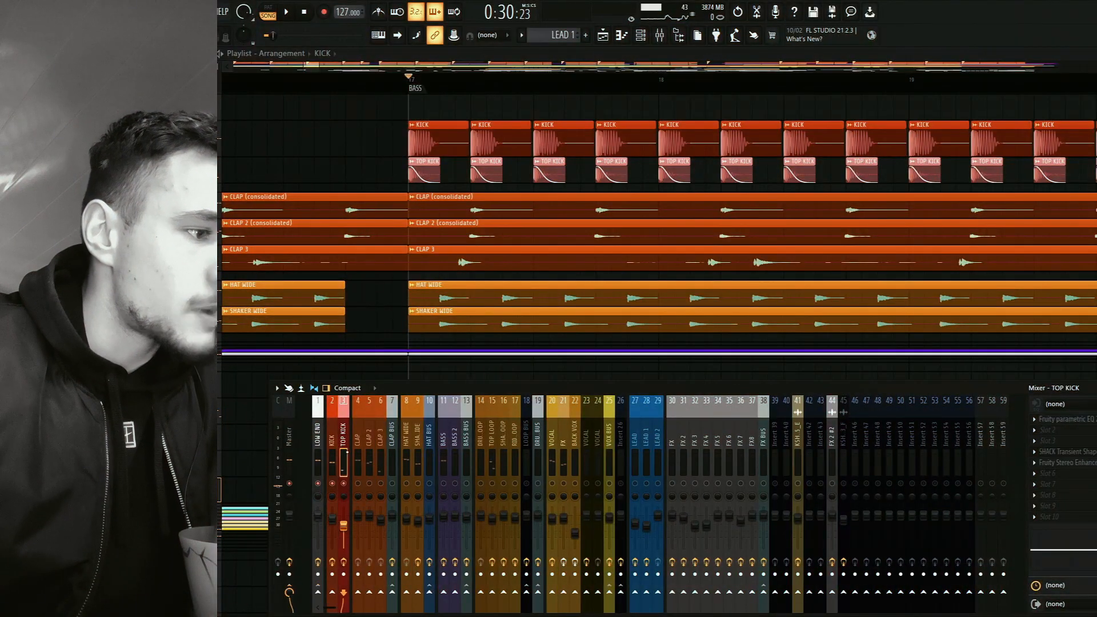
left_click(332, 457)
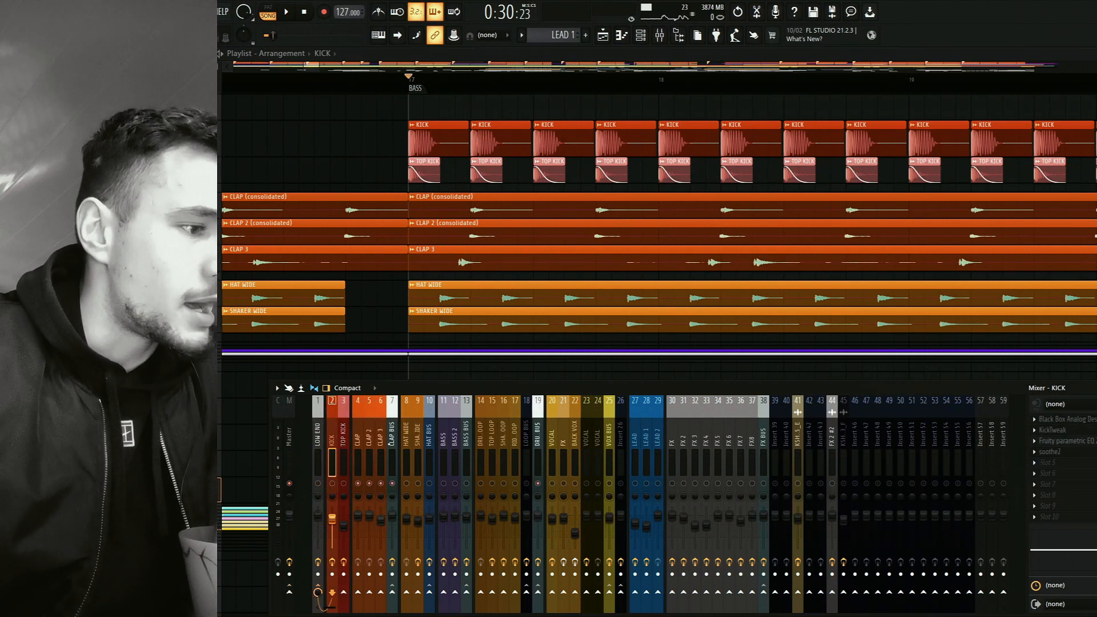
left_click(358, 456)
left_click(391, 451)
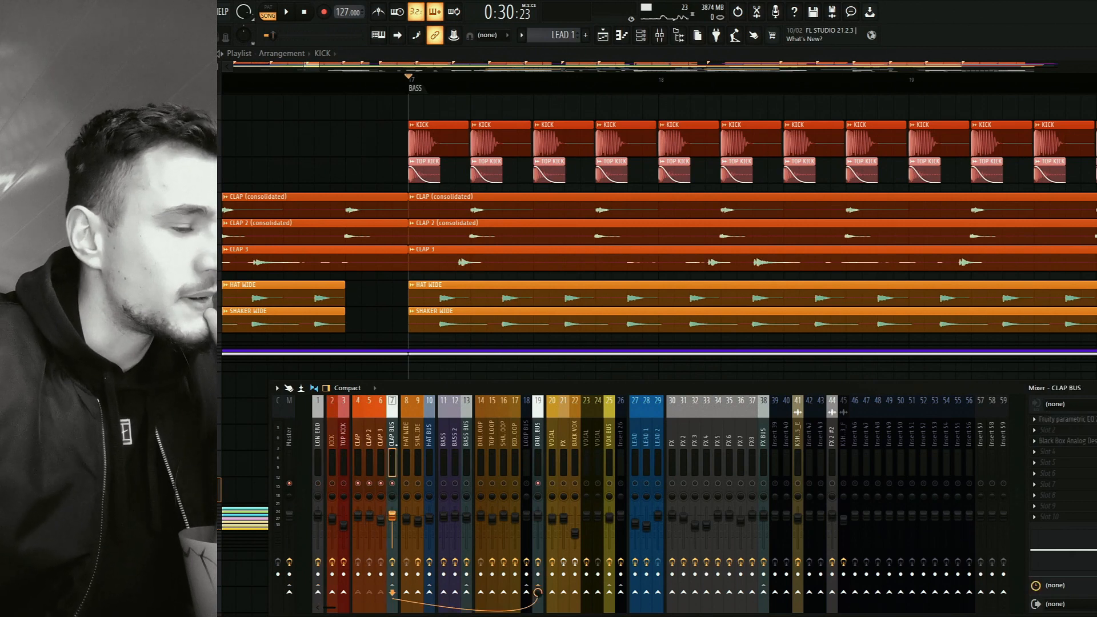
left_click_drag(420, 392, 305, 391)
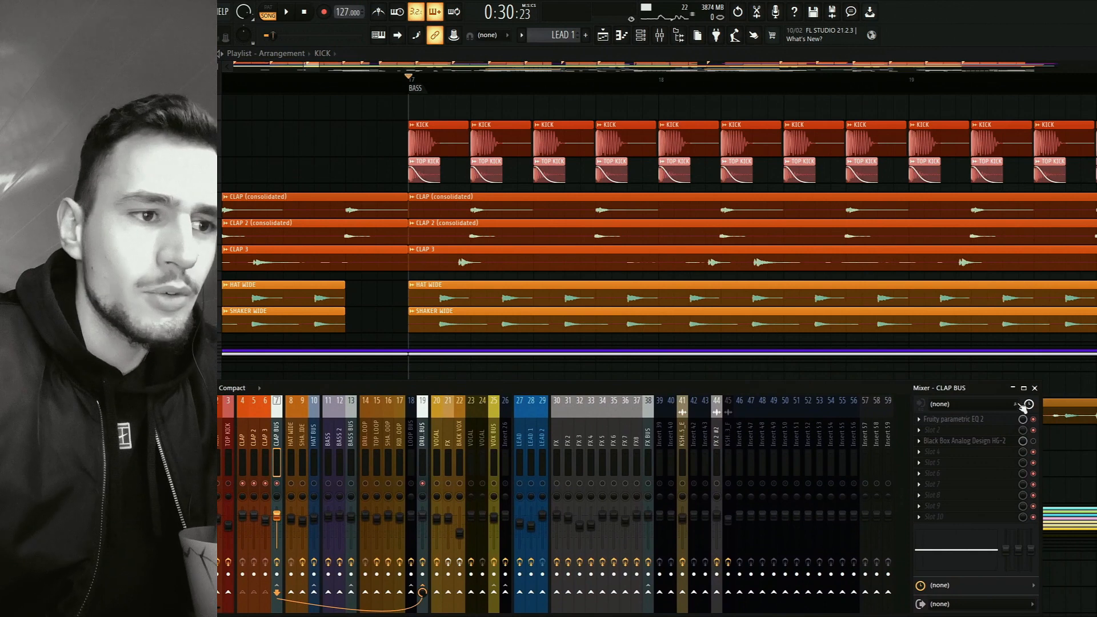
left_click_drag(1042, 423, 1096, 424)
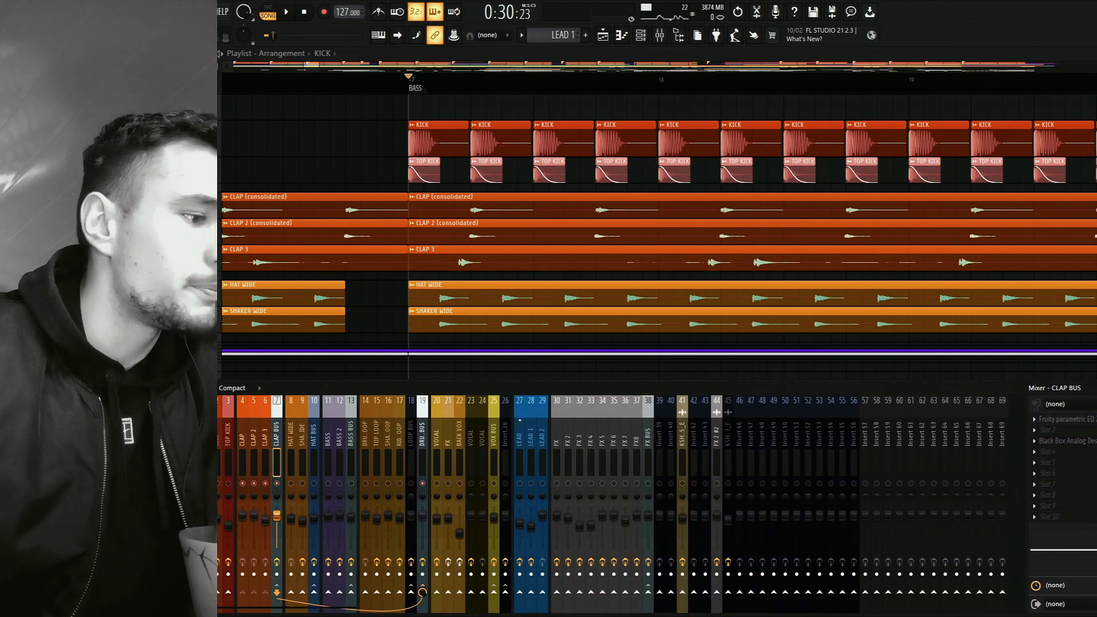
Inspect the CLAP, CLAP 2 and CLAP 3 mixer tracks together with the CLAP BUS they feed.
left_click(246, 436)
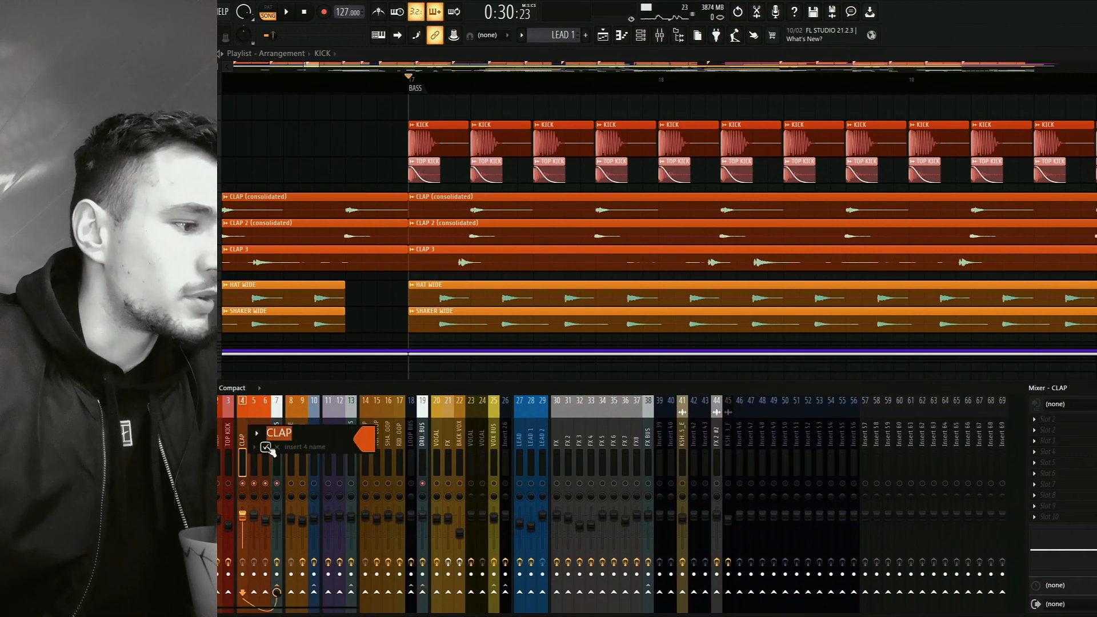
left_click(253, 486, "ctrl")
left_click(266, 493, "ctrl")
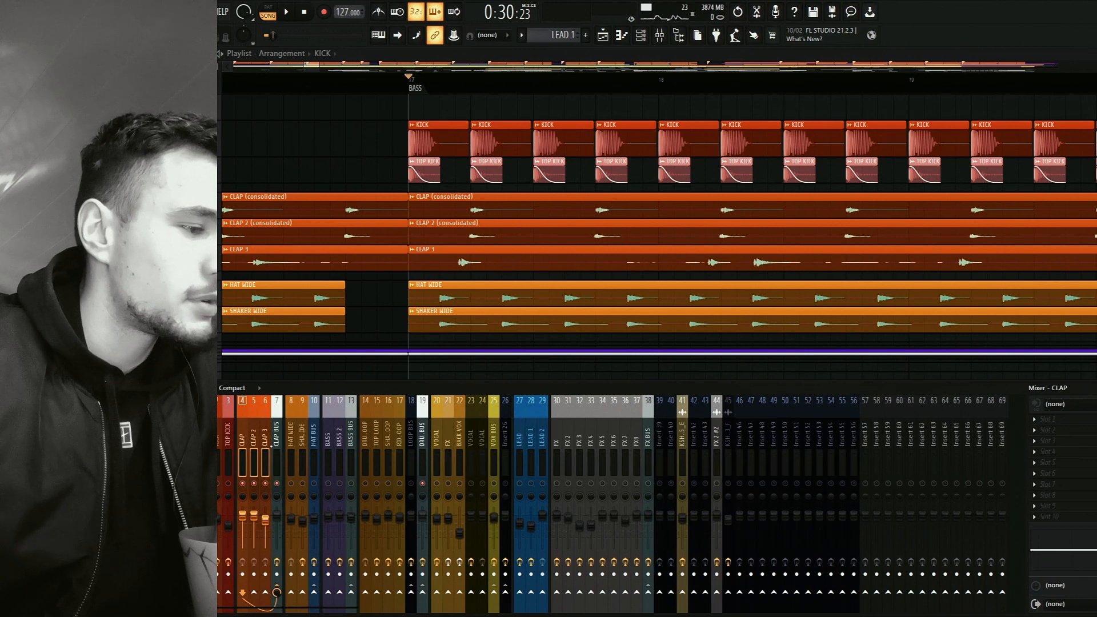
left_click(275, 437)
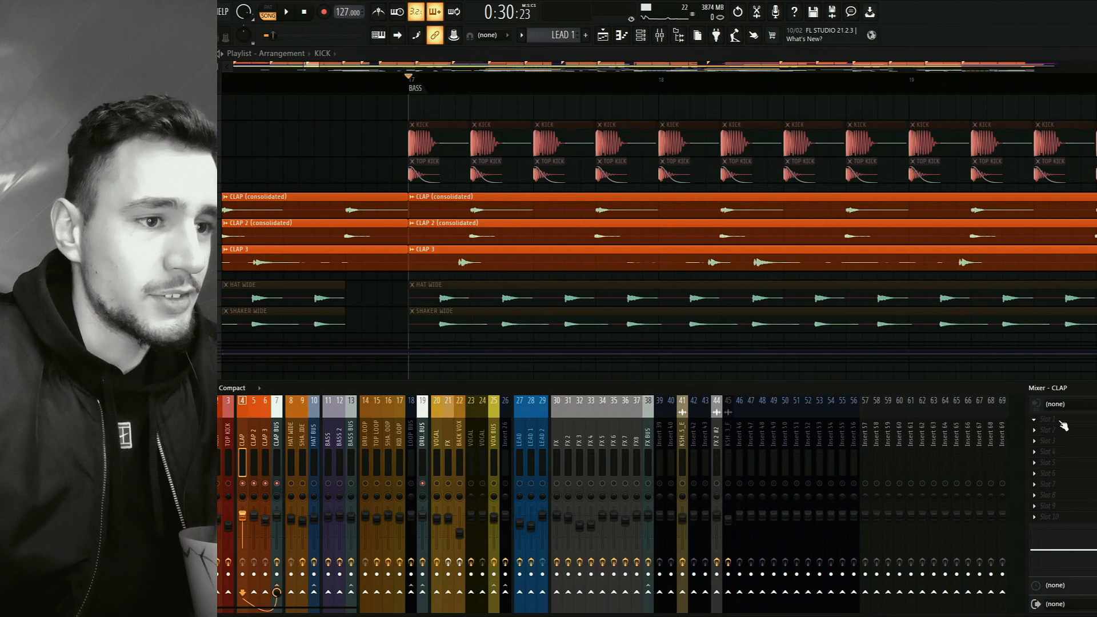
Add SHACK Transient Shaper to the first effect slot of the CLAP track, adjust its release slightly and close the plugin.
left_click(1061, 425)
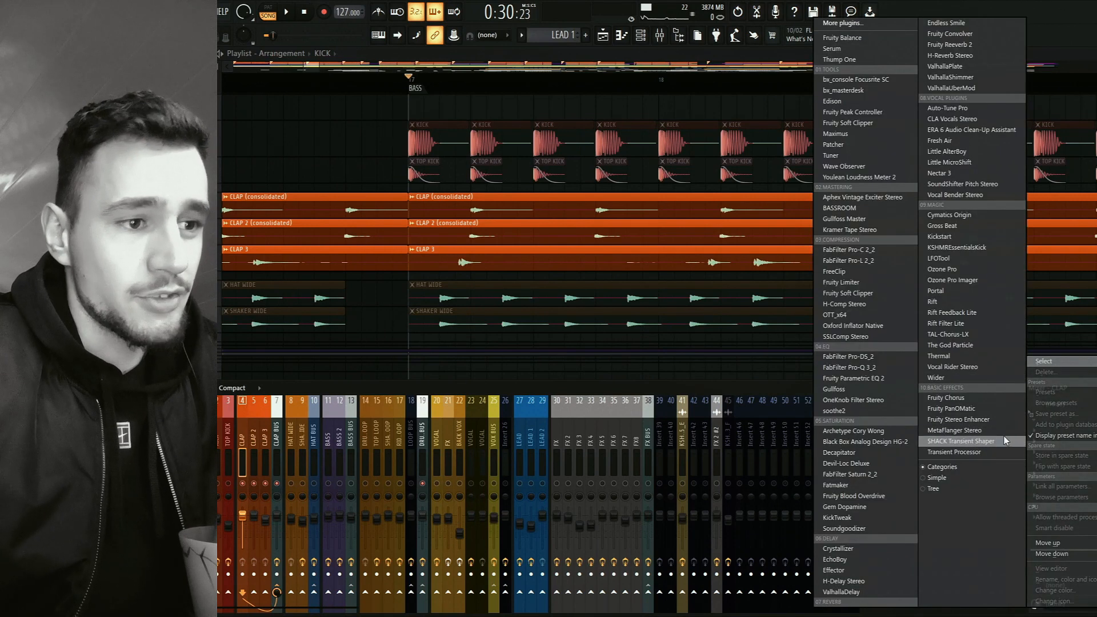
left_click(952, 443)
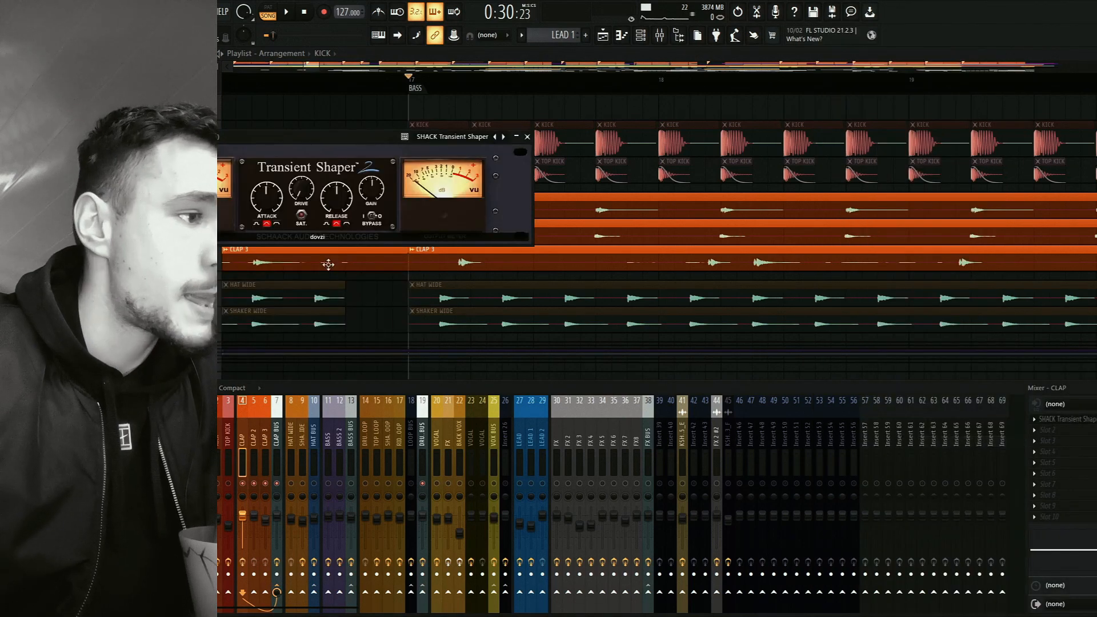
left_click_drag(350, 137, 389, 250)
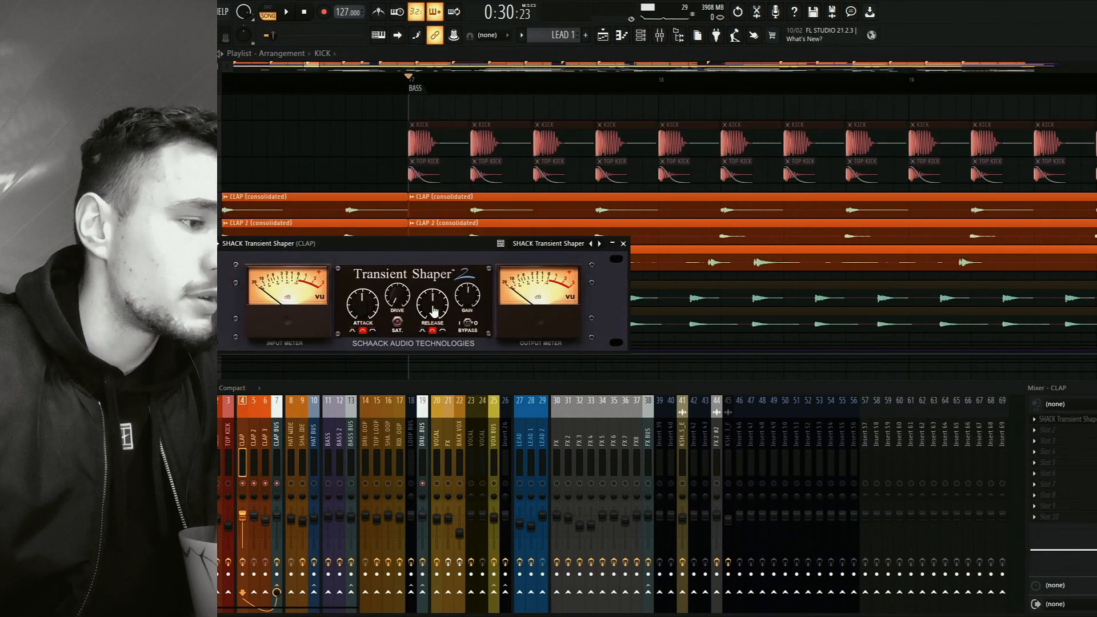
left_click_drag(432, 306, 435, 310)
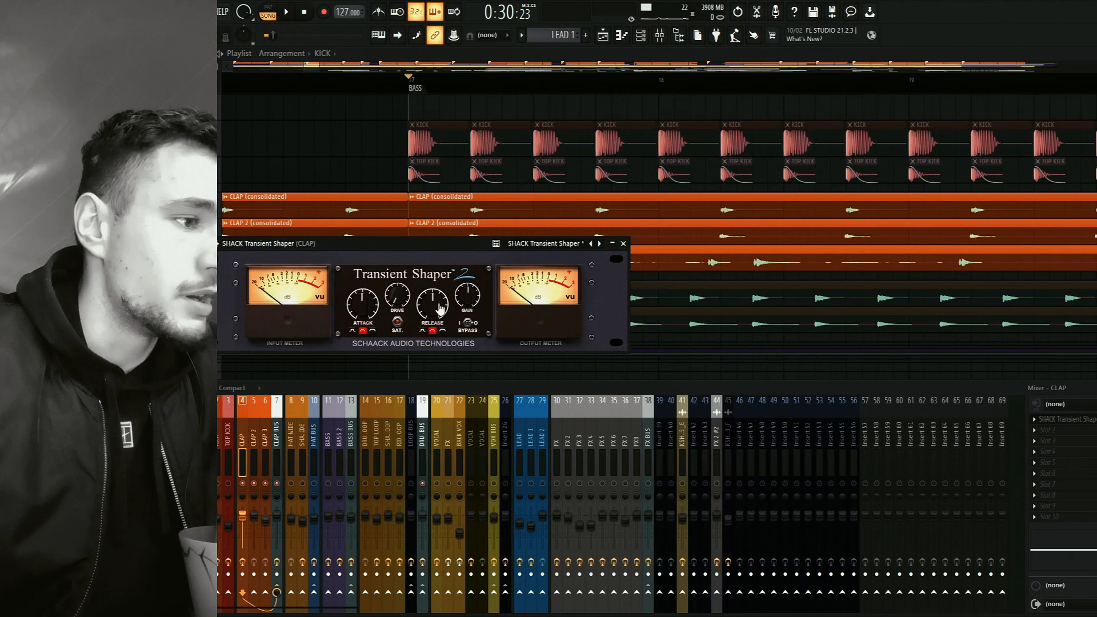
left_click(624, 243)
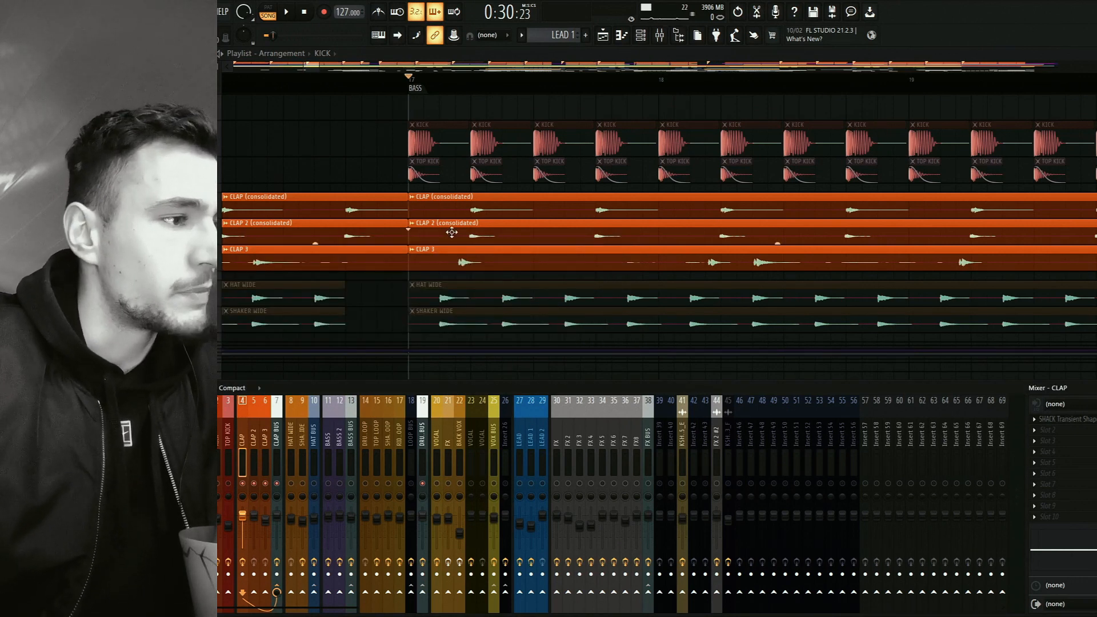
Listen to the three soloed clap tracks from the BASS marker.
key("F9")
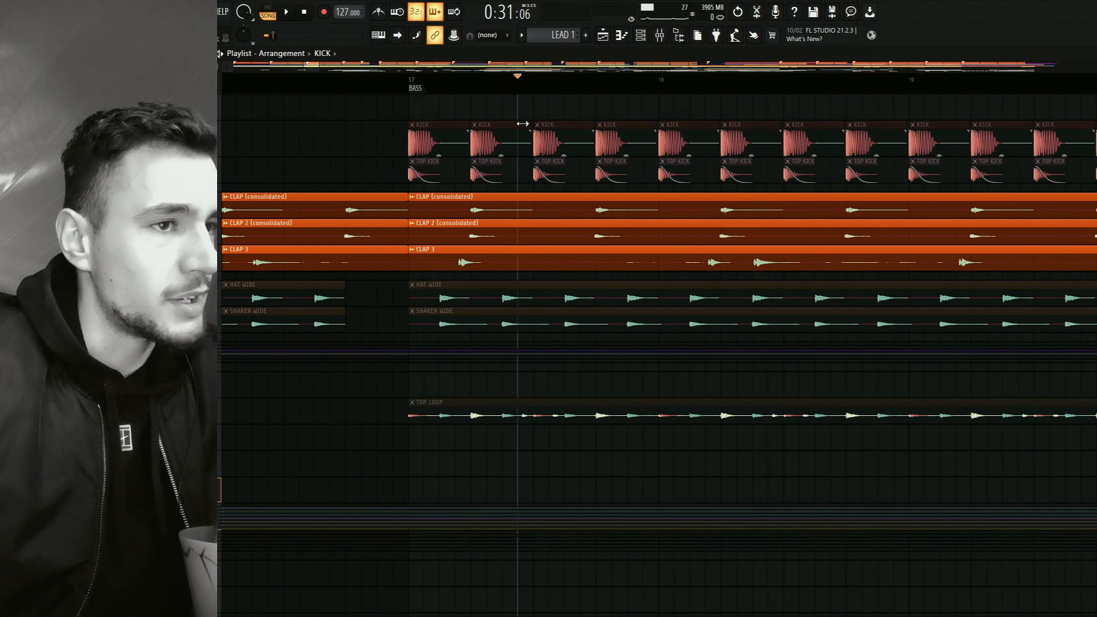
left_click(441, 88)
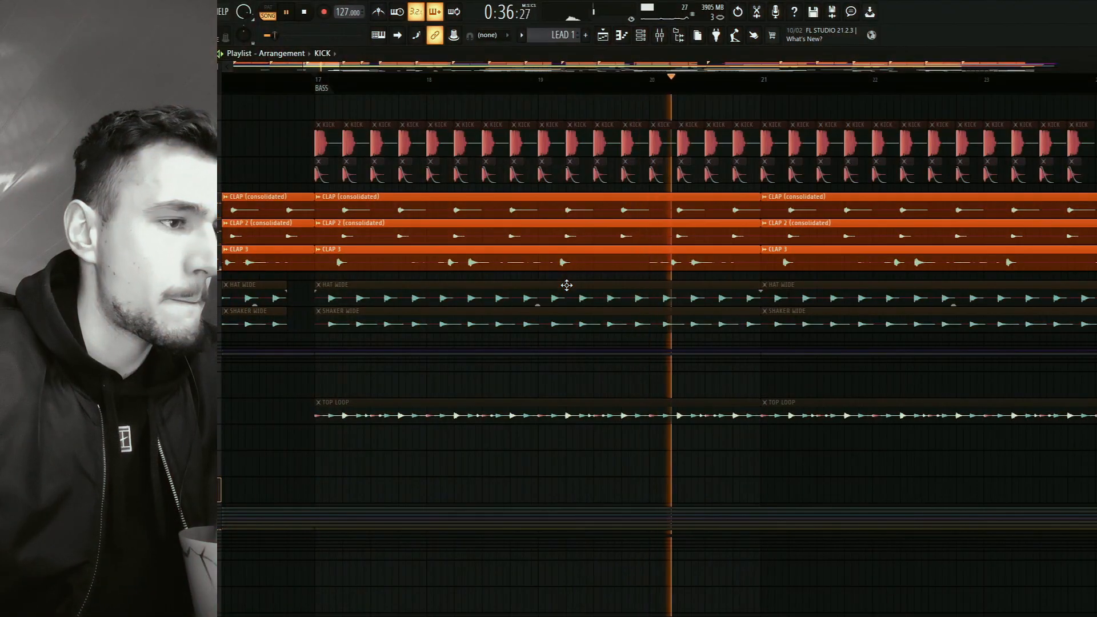
key("space")
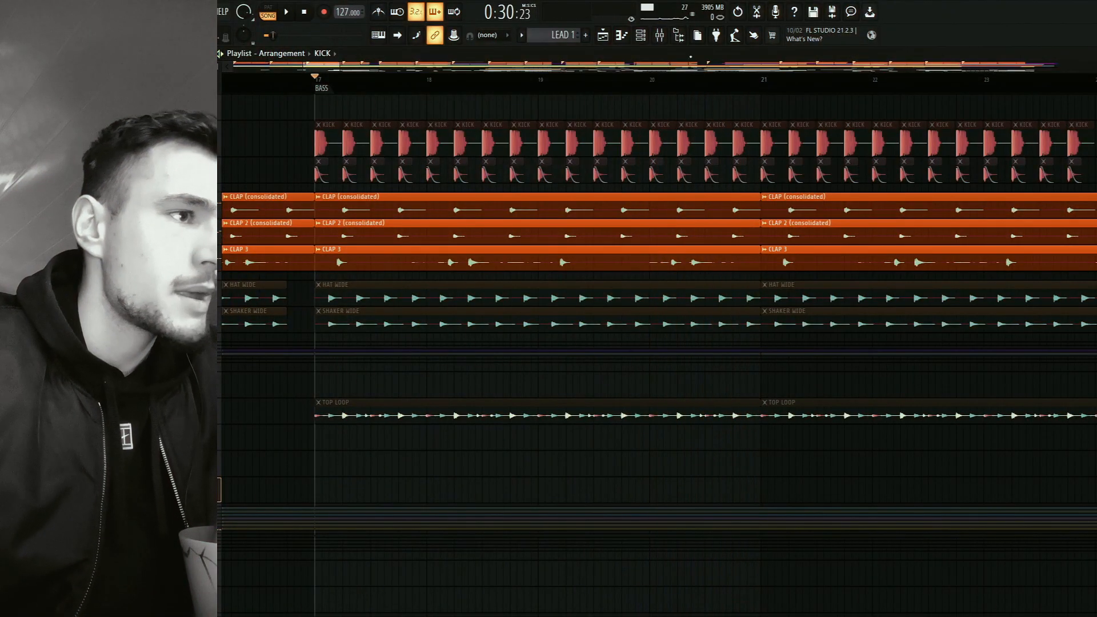
Solo the HAT BUS mixer track and clear the clap solo in the playlist.
left_click(659, 36)
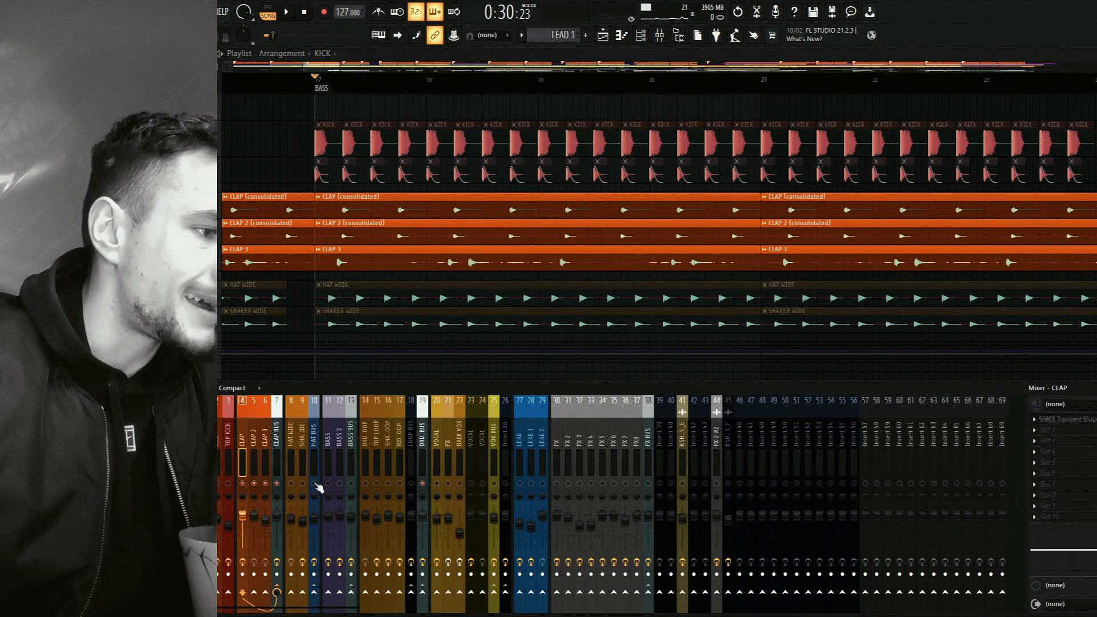
right_click(315, 484)
left_click_drag(367, 320, 383, 238)
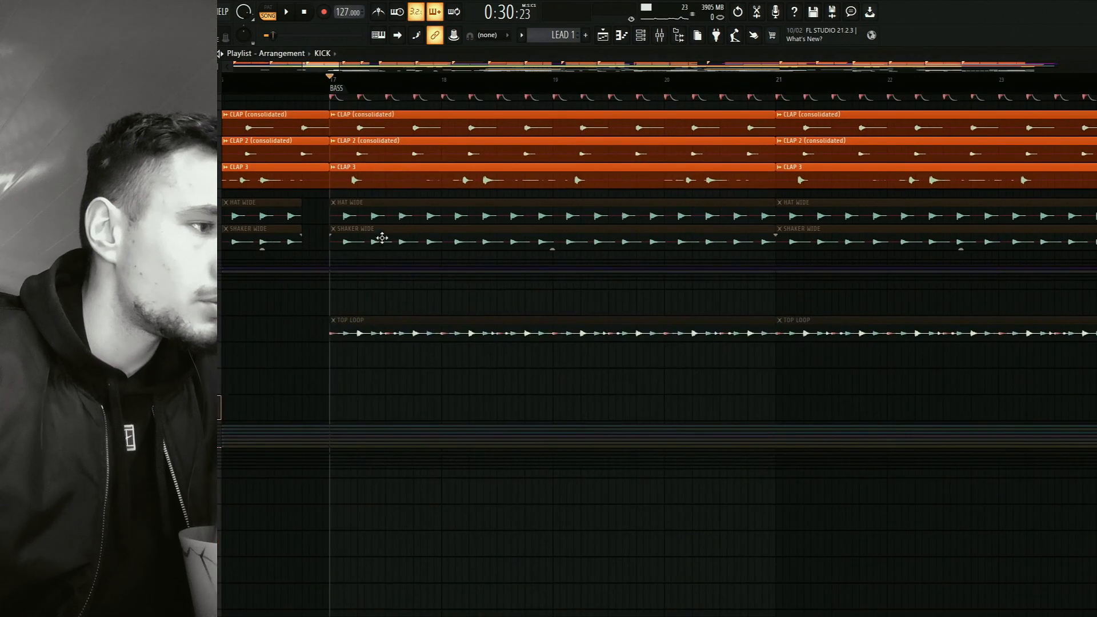
right_click(218, 223)
right_click(218, 224)
Listen to the hat and shaker layers from the BASS marker while looking over the playlist tracks.
key("space")
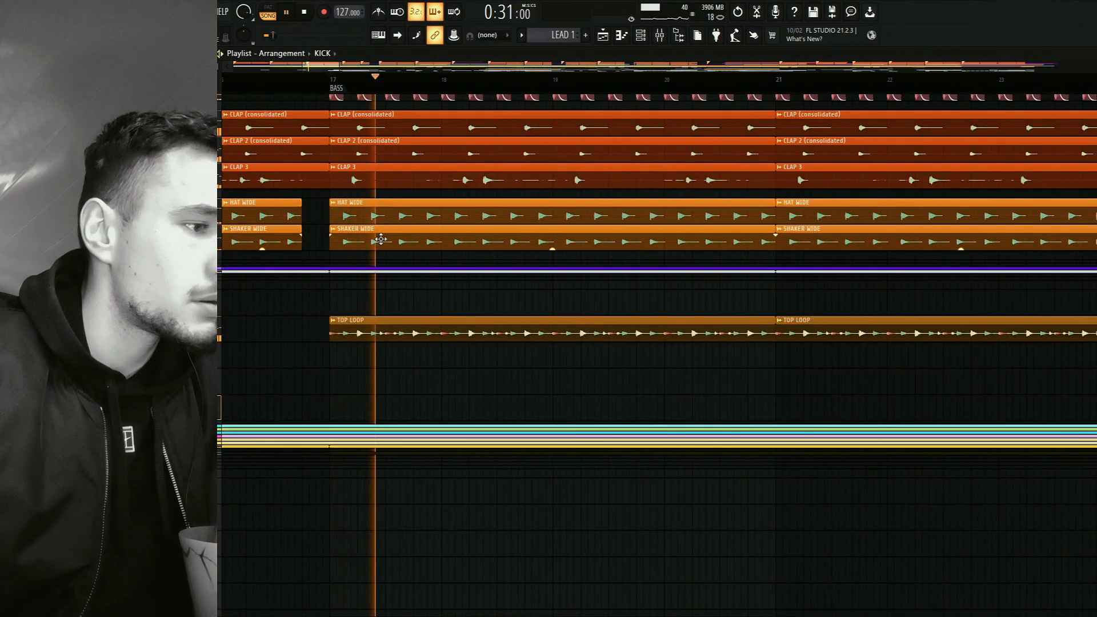
left_click_drag(457, 255, 451, 337)
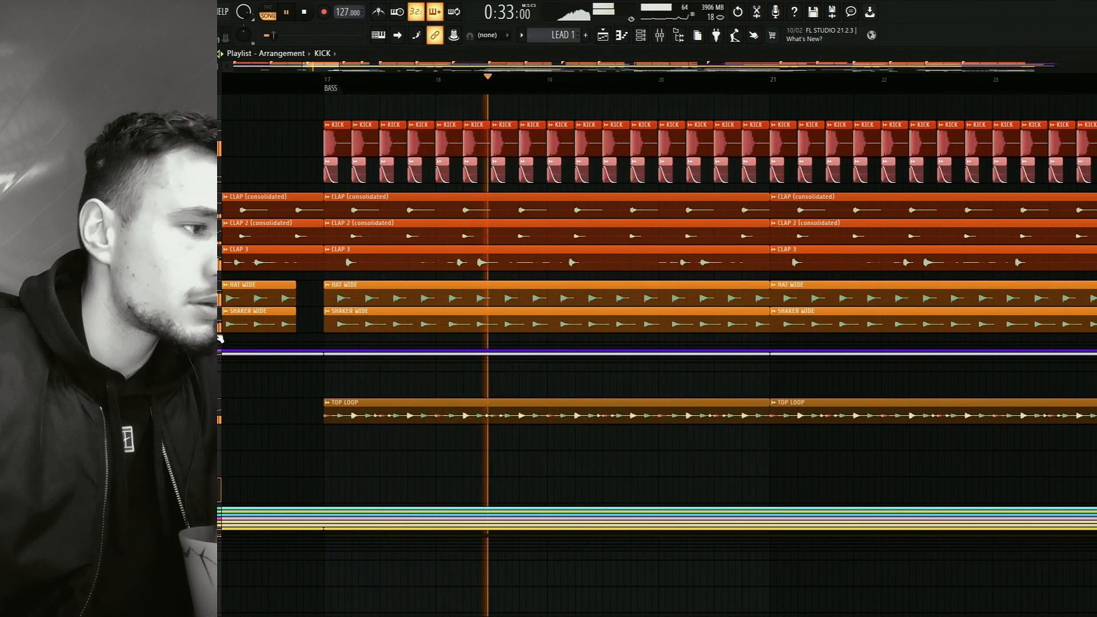
scroll(360, 311, "down", 6)
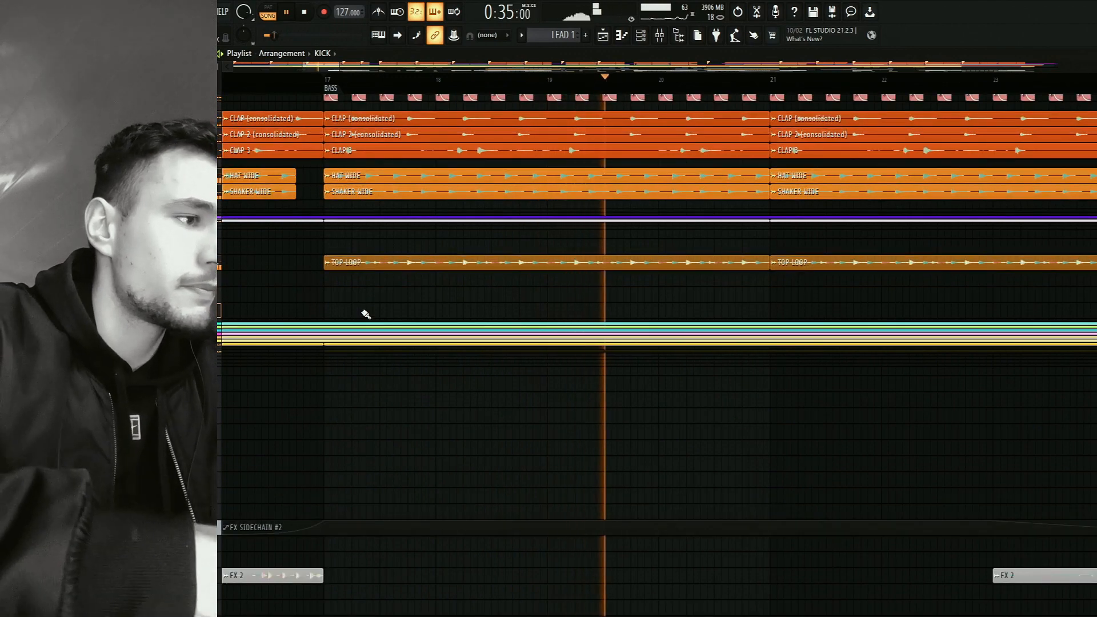
scroll(365, 315, "up", 2)
left_click_drag(463, 345, 521, 588)
key("space")
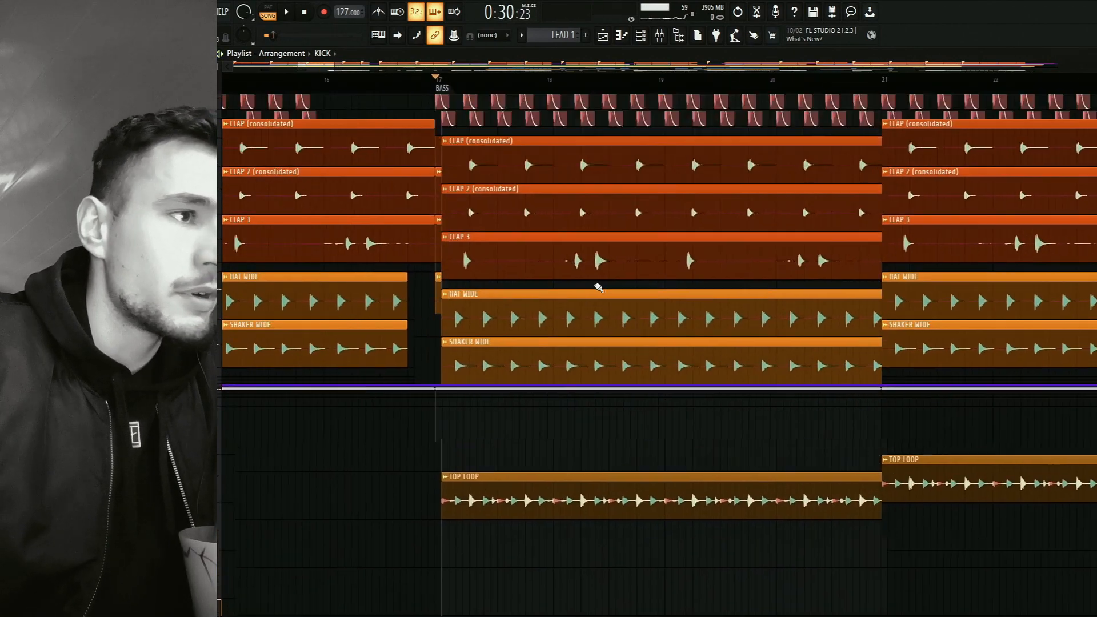
Show the HAT BUS effect chain in the mixer alongside the HAT WIDE and SHAKER WIDE clips.
scroll(571, 283, "up", 4)
left_click(660, 35)
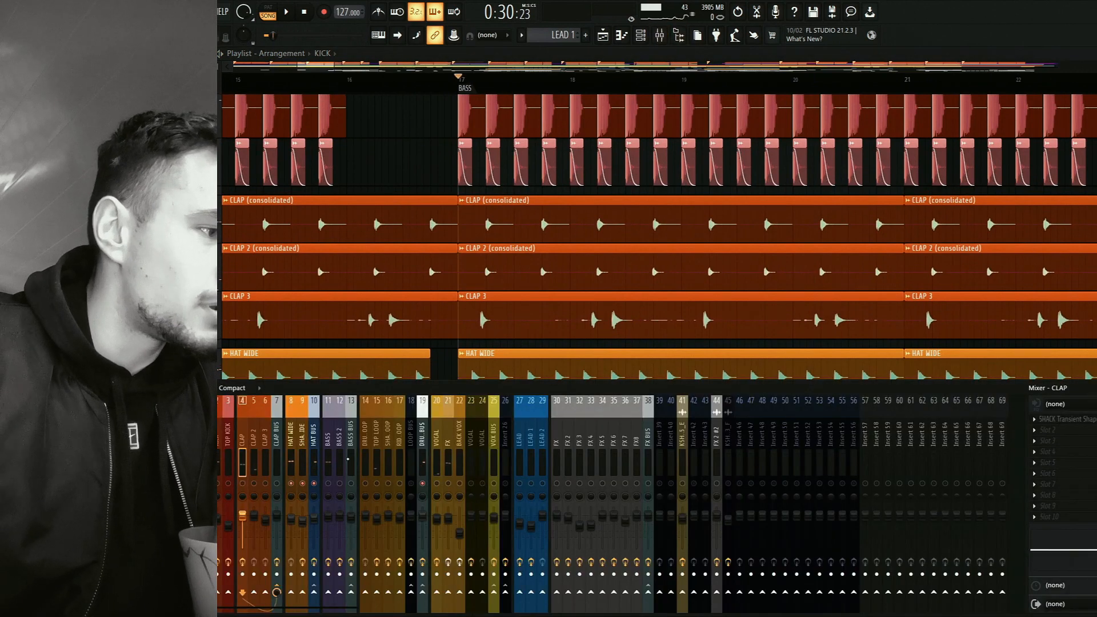
left_click(313, 460)
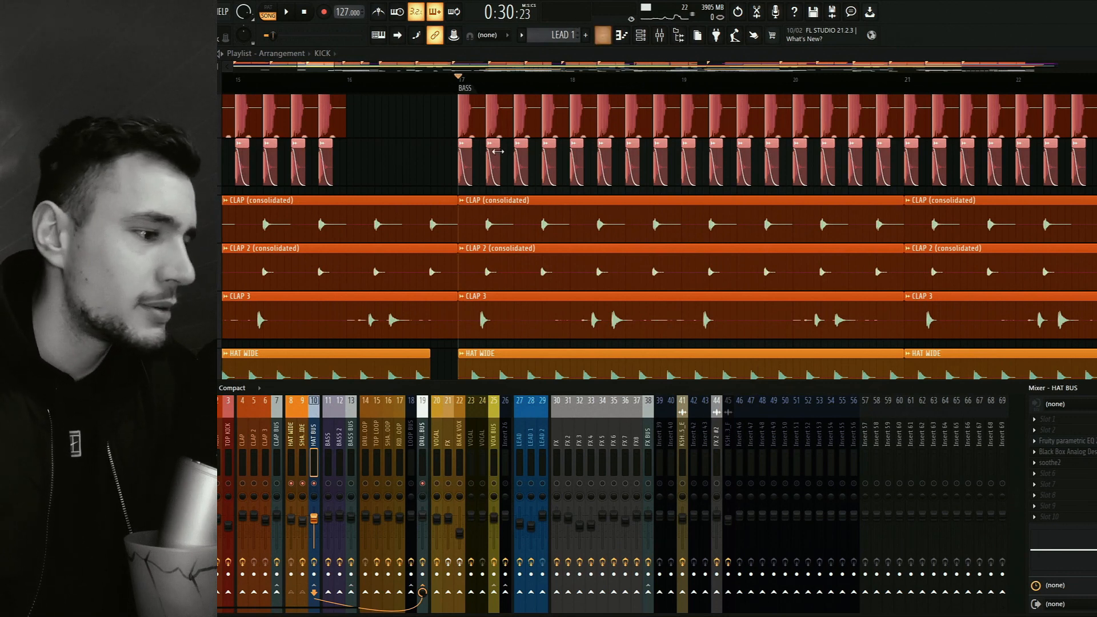
left_click_drag(580, 335, 483, 196)
left_click(661, 36)
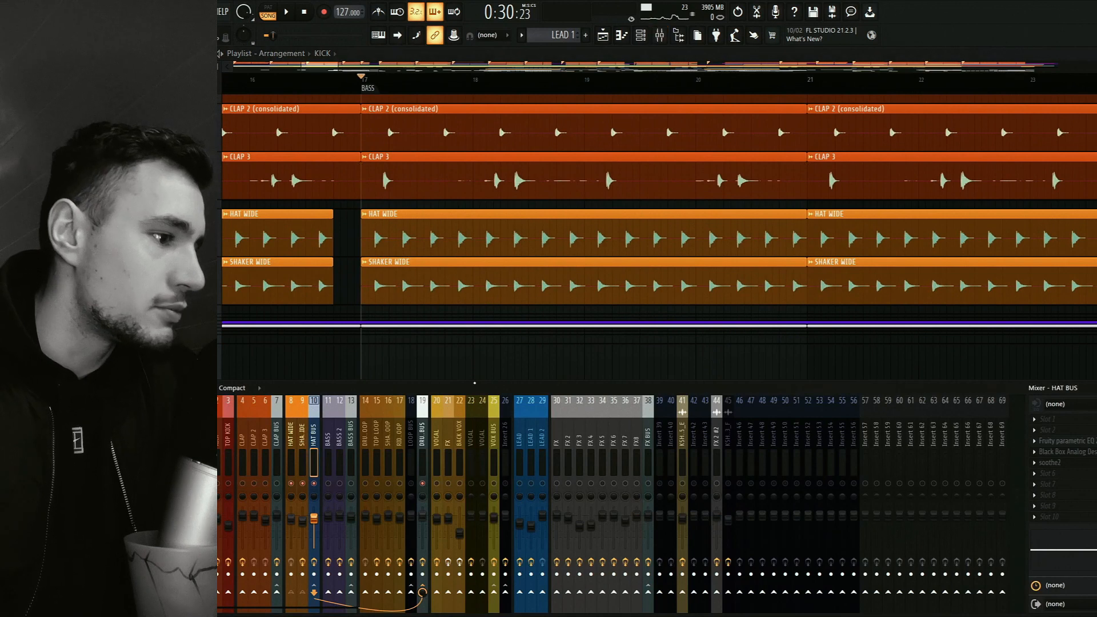
Compare the effect slots of HAT WIDE and SHAKER WIDE, checking the SHACK Transient Shaper on SHAKER WIDE.
left_click(292, 441)
left_click(304, 438)
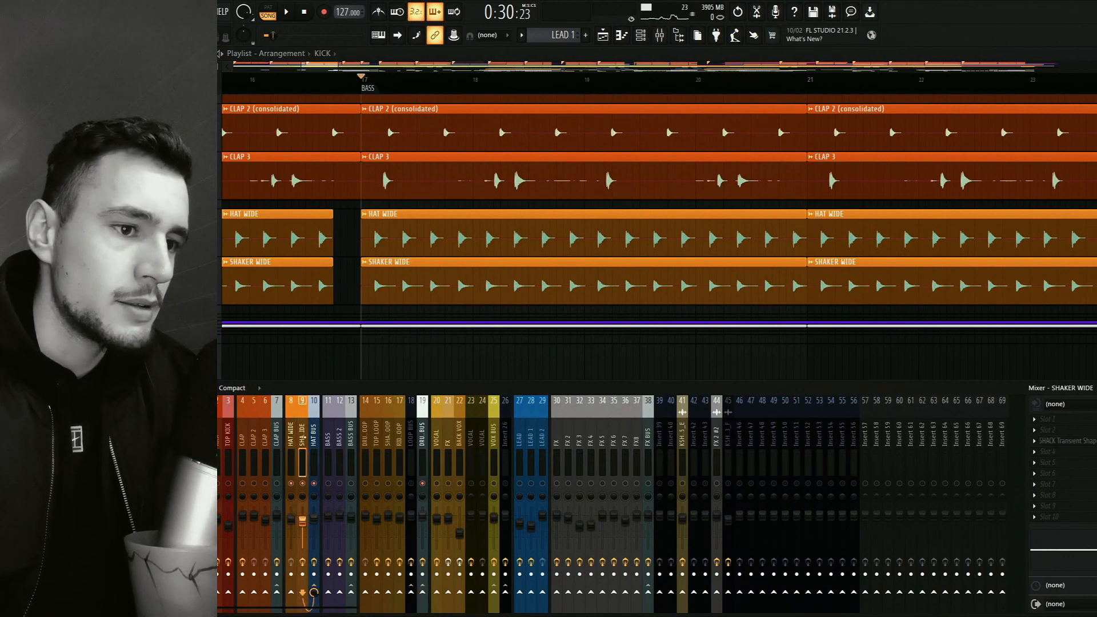
left_click(291, 443)
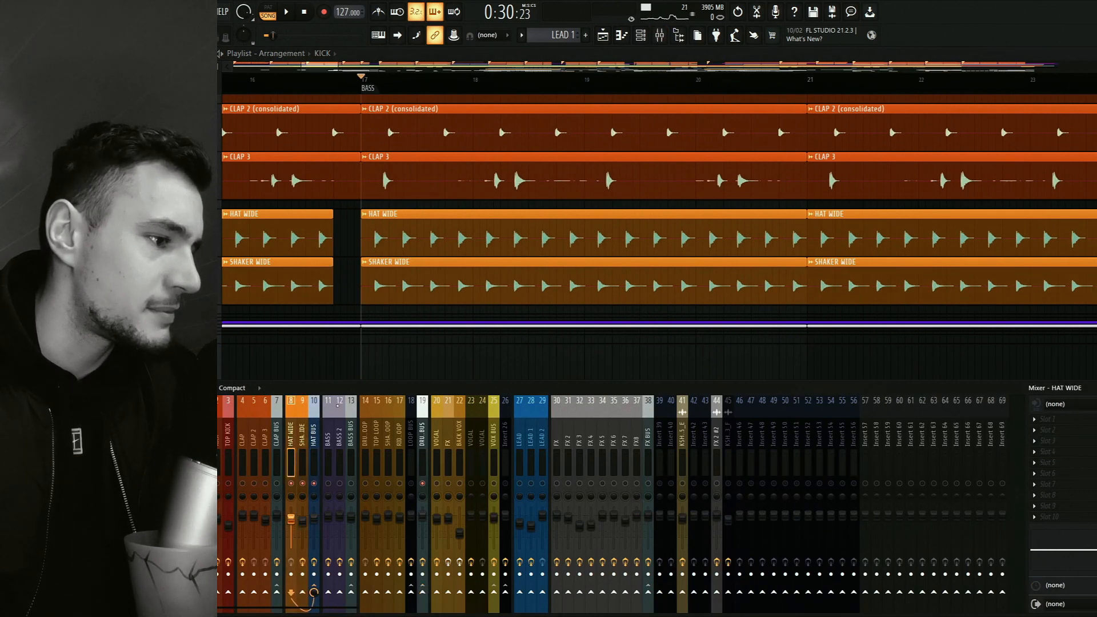
left_click(303, 446)
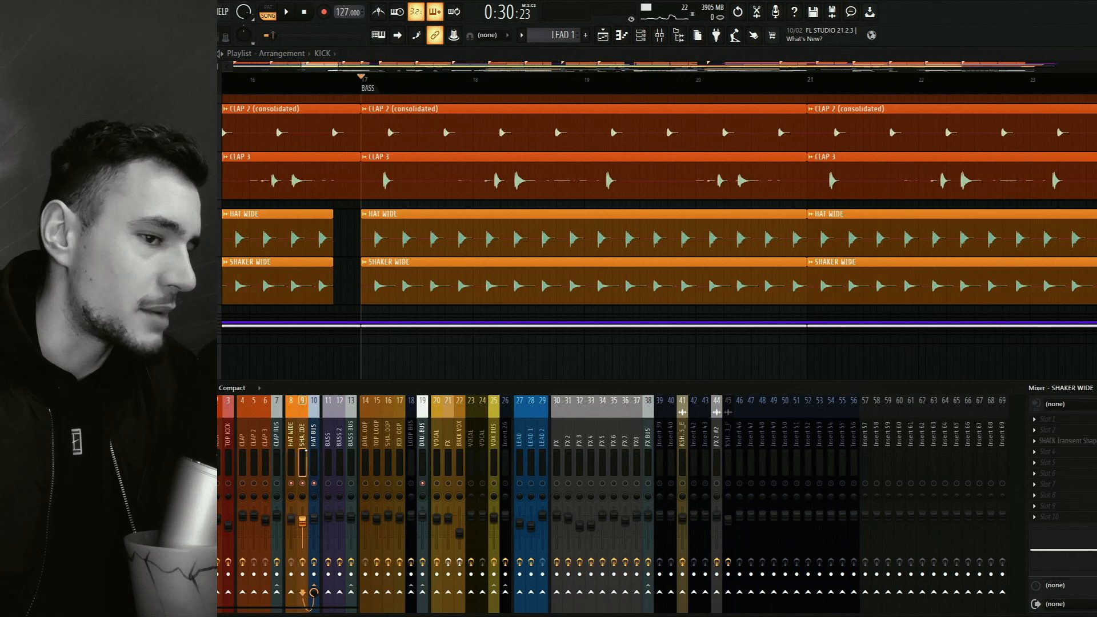
left_click(1066, 445)
left_click(557, 165)
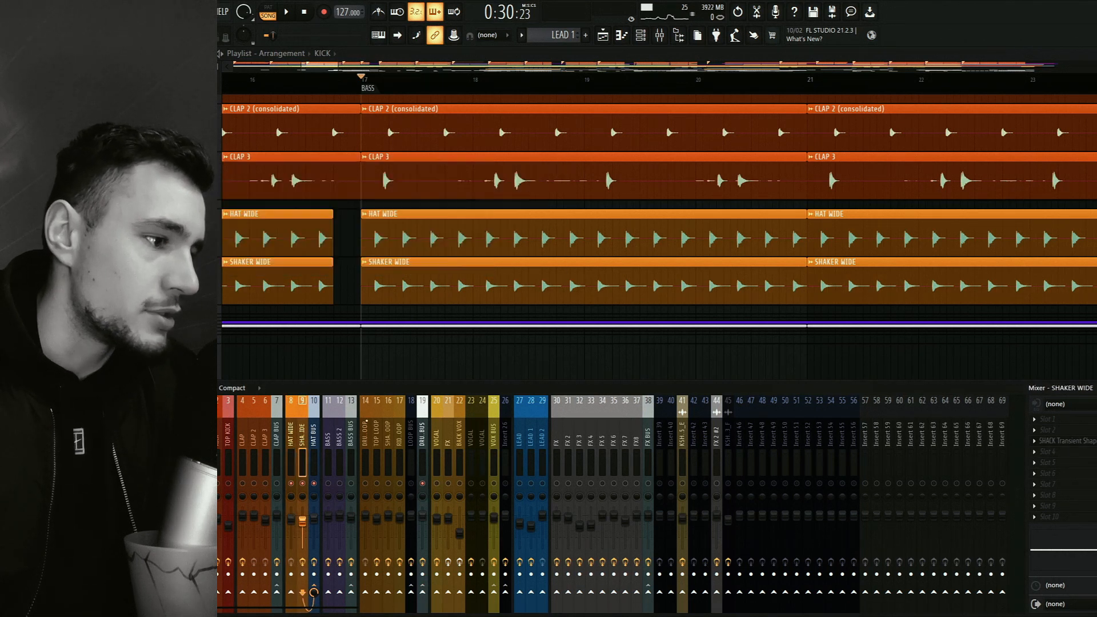
left_click(290, 456)
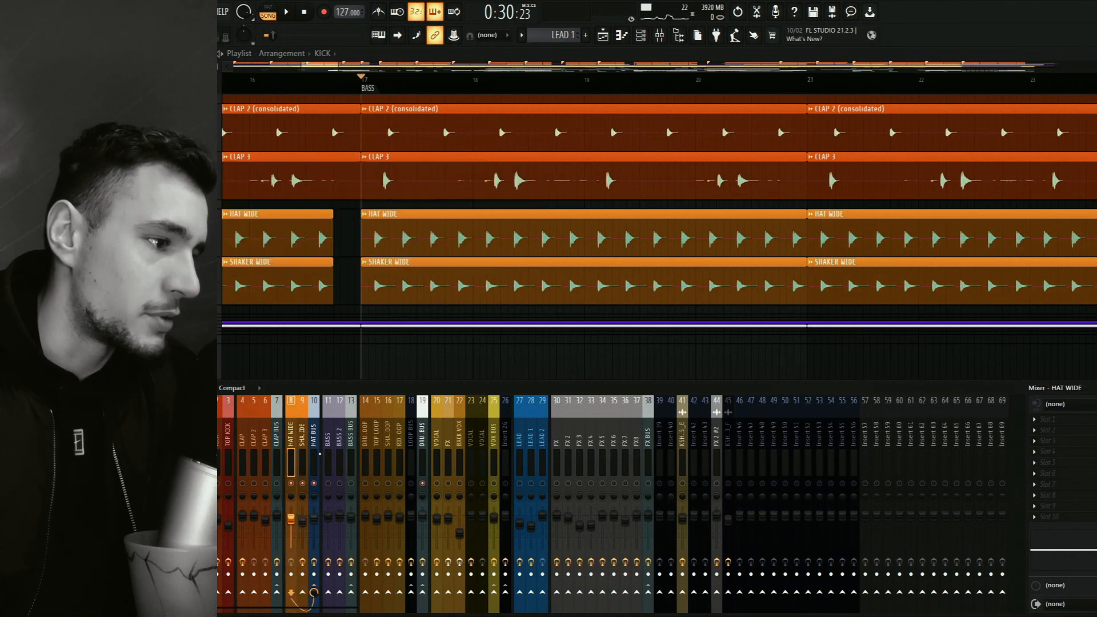
In the HAT BUS Fruity parametric EQ 2, set band 1's order to Steep 8 and shift its cutoff to a higher frequency.
left_click(314, 454)
left_click(1064, 442)
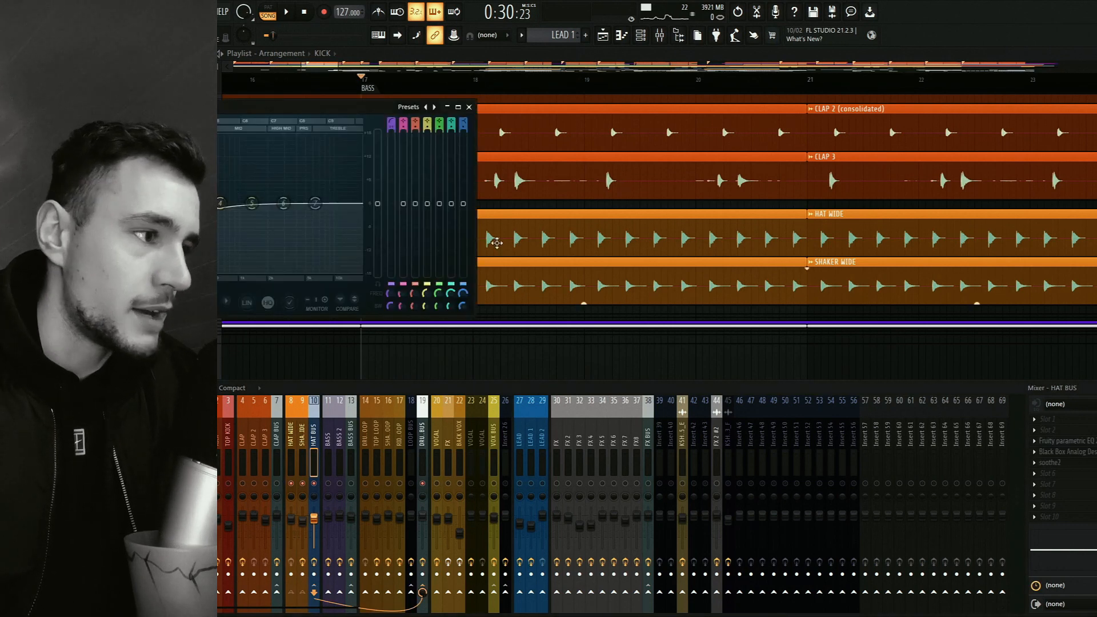
left_click_drag(297, 107, 505, 134)
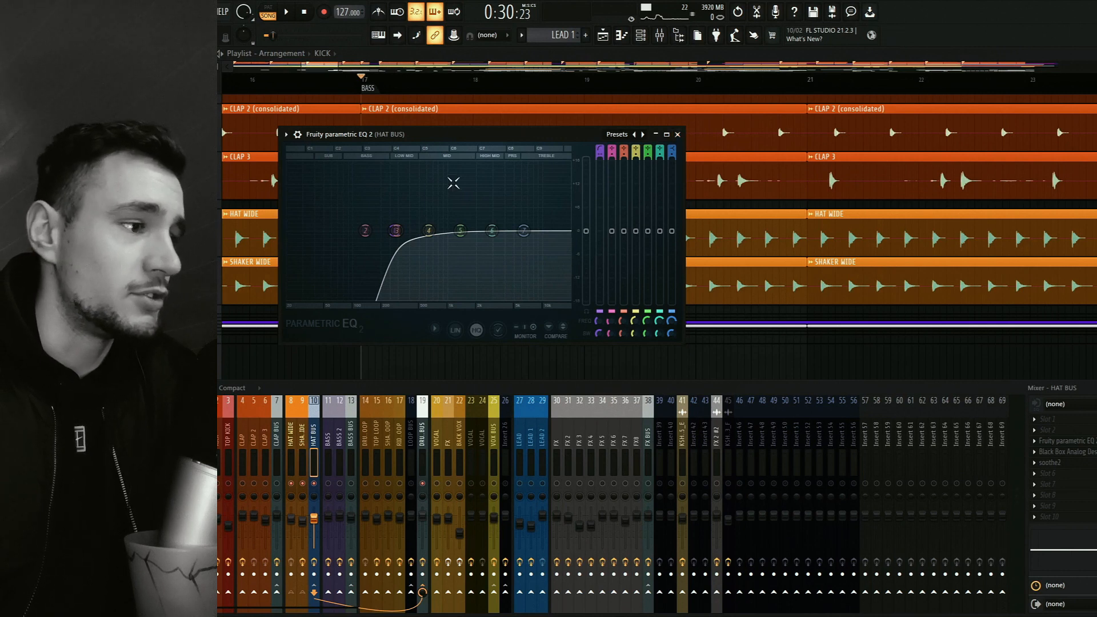
right_click(399, 240)
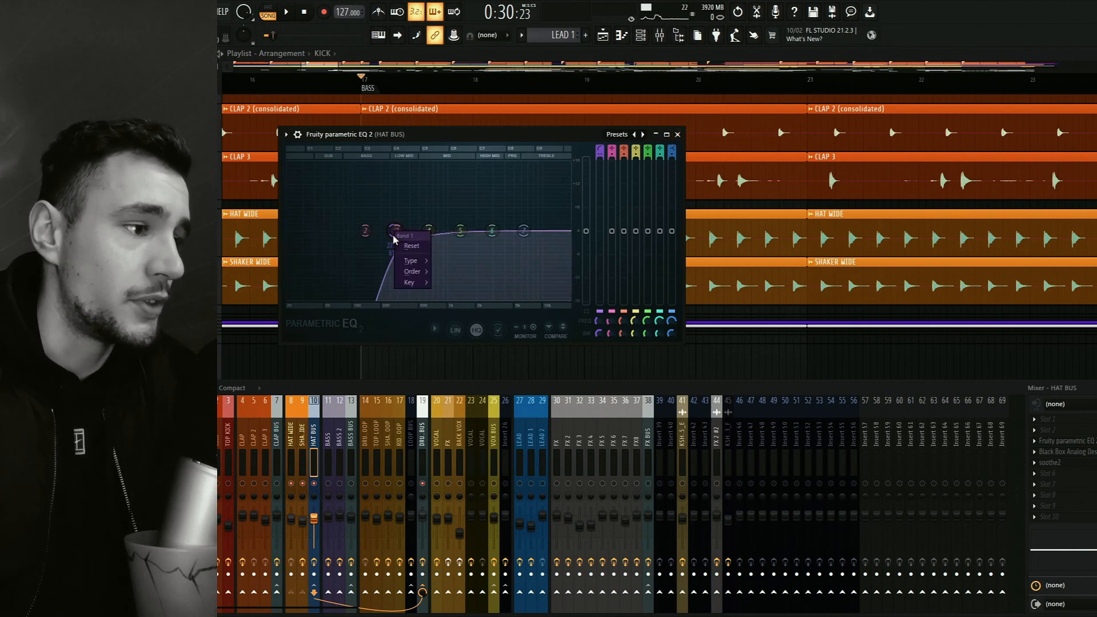
left_click(461, 134)
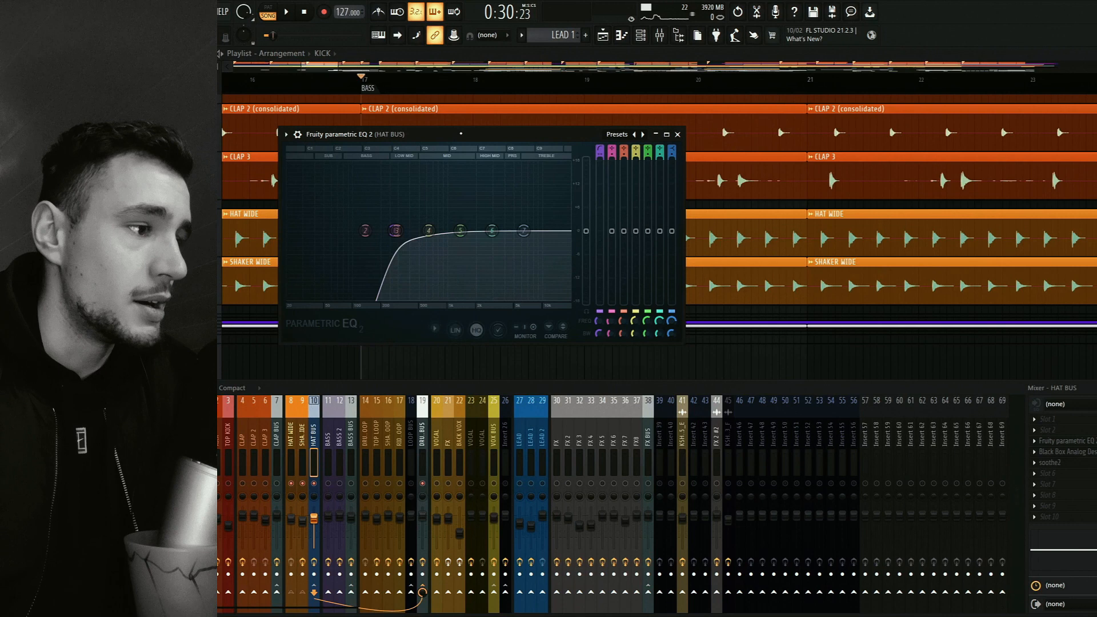
right_click(396, 231)
mouse_move(412, 271)
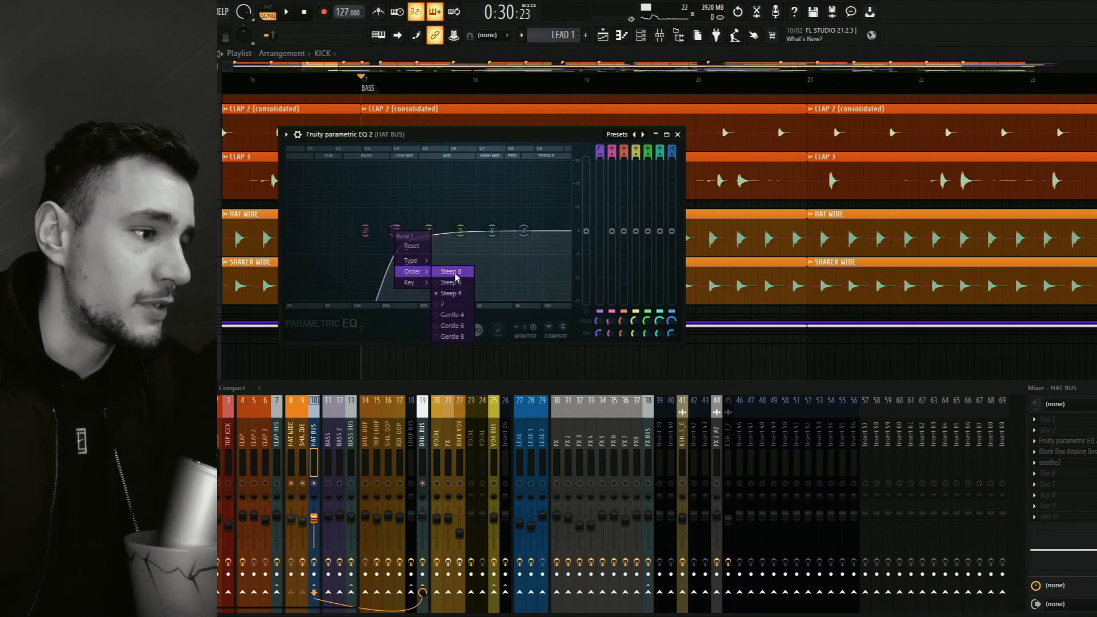
left_click(451, 272)
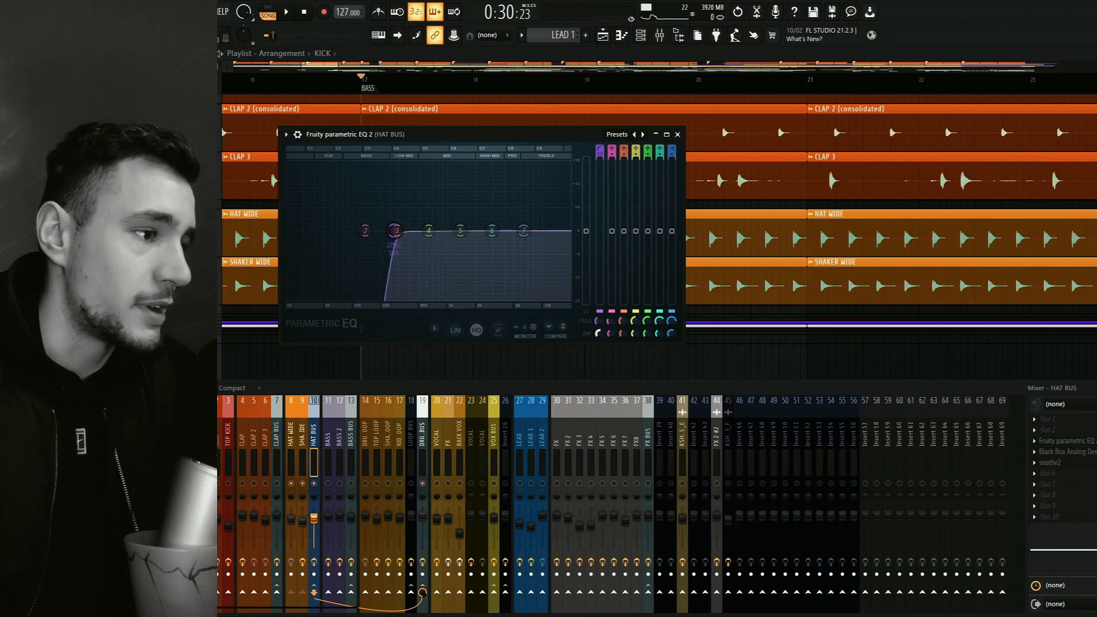
mouse_move(395, 231)
left_mouse_down()
mouse_move(397, 217)
mouse_move(397, 231)
mouse_move(417, 230)
left_mouse_up()
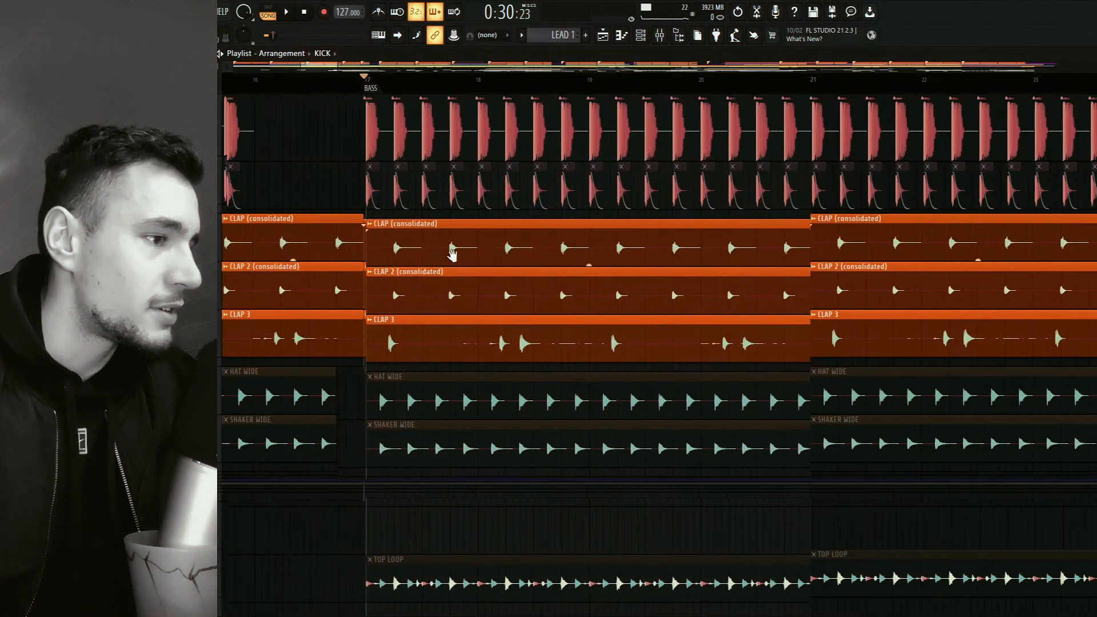
Listen to the kick, clap, hat and shaker layers from the BASS marker with the mixer hidden.
key("F9")
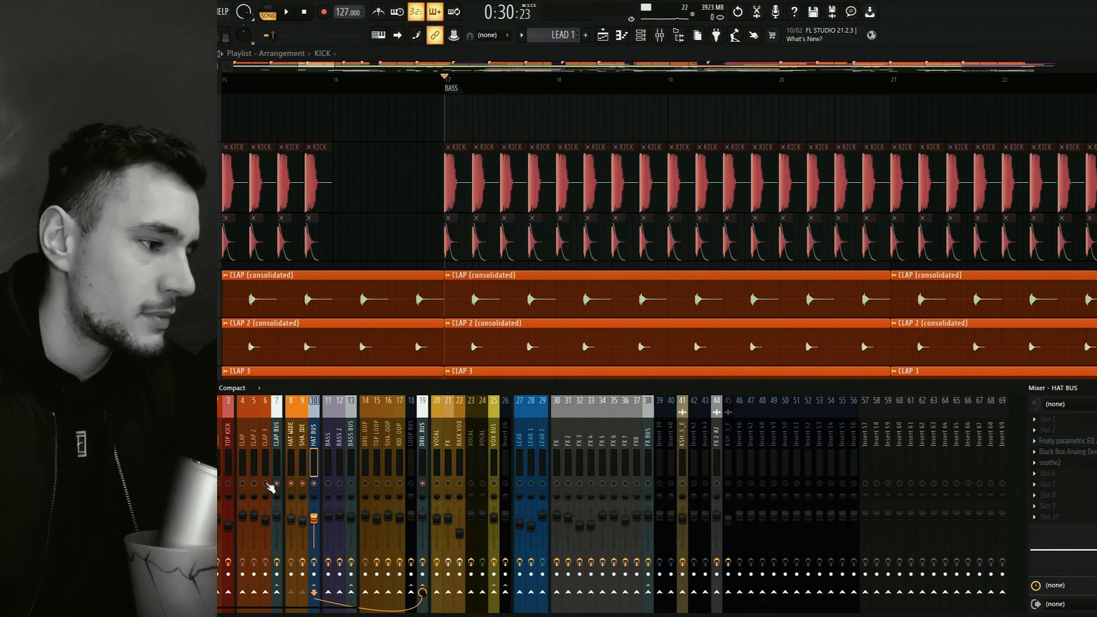
key("F9")
key("space")
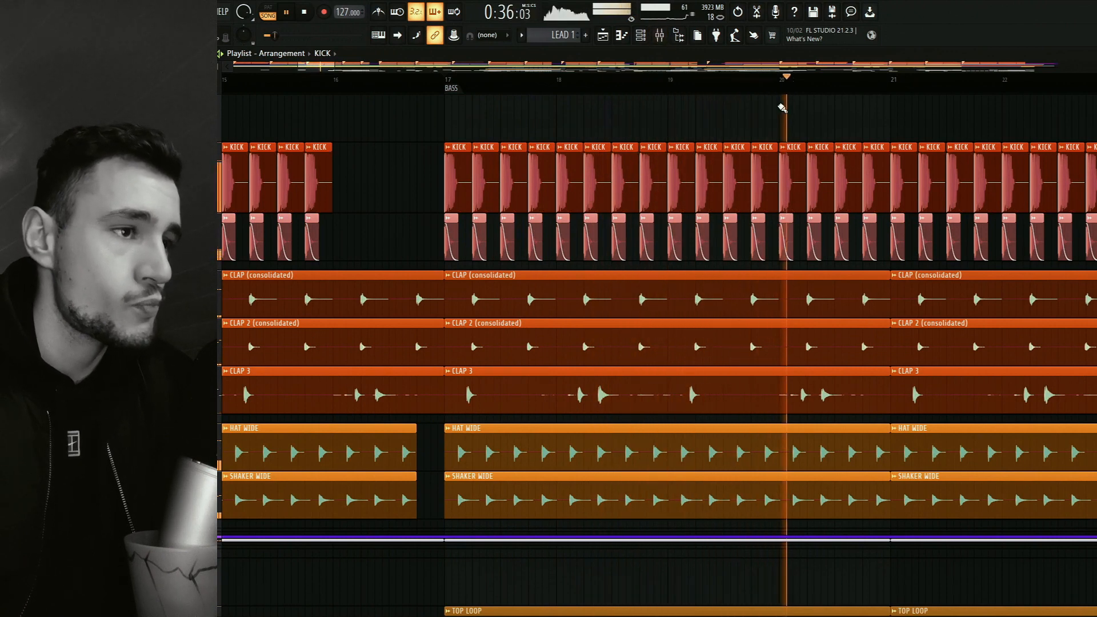
key("space")
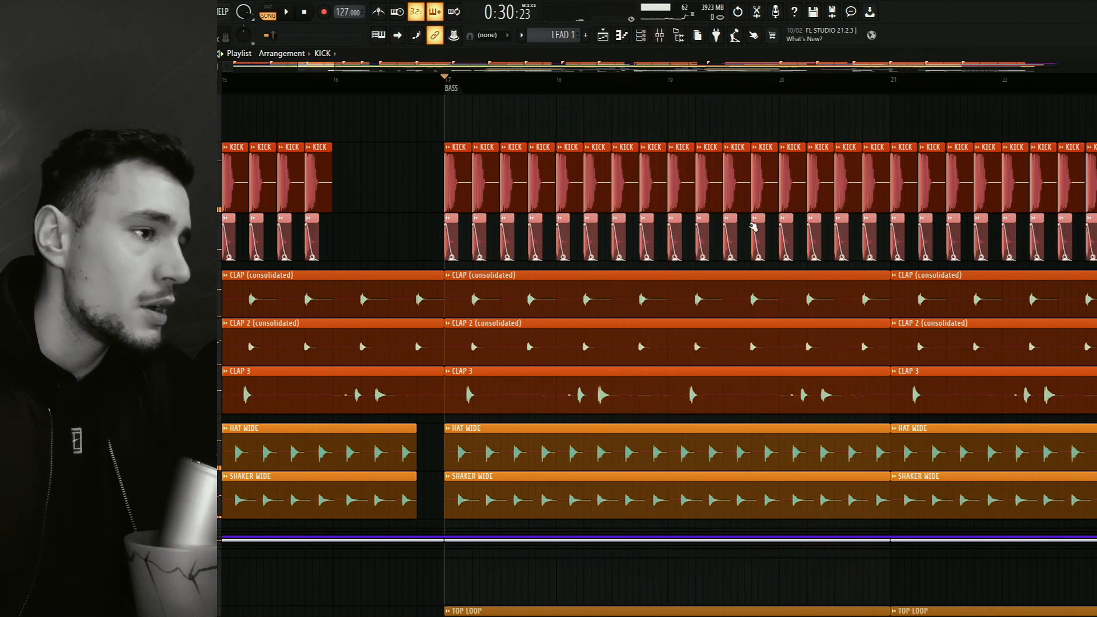
Locate the DRUM LOOP, TOP LOOP and SHAKERLOOP clips at bar 41 of the playlist, in the second half of DROP1.
left_click_drag(752, 301, 777, 270)
left_click(663, 36)
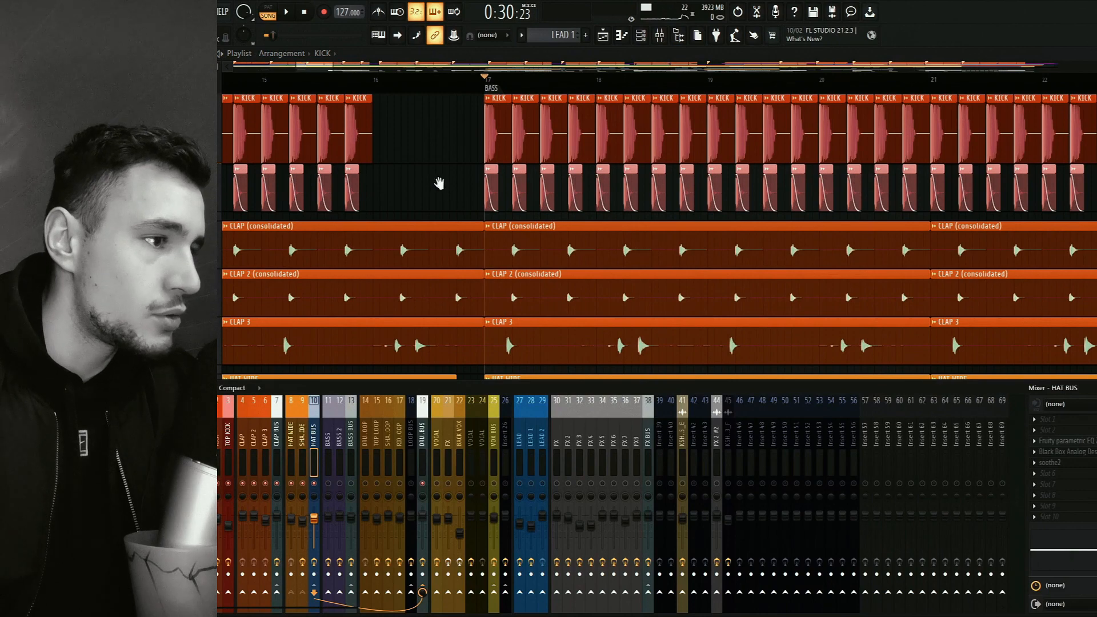
key("F9")
scroll(490, 254, "down", 5)
scroll(490, 254, "down", 2)
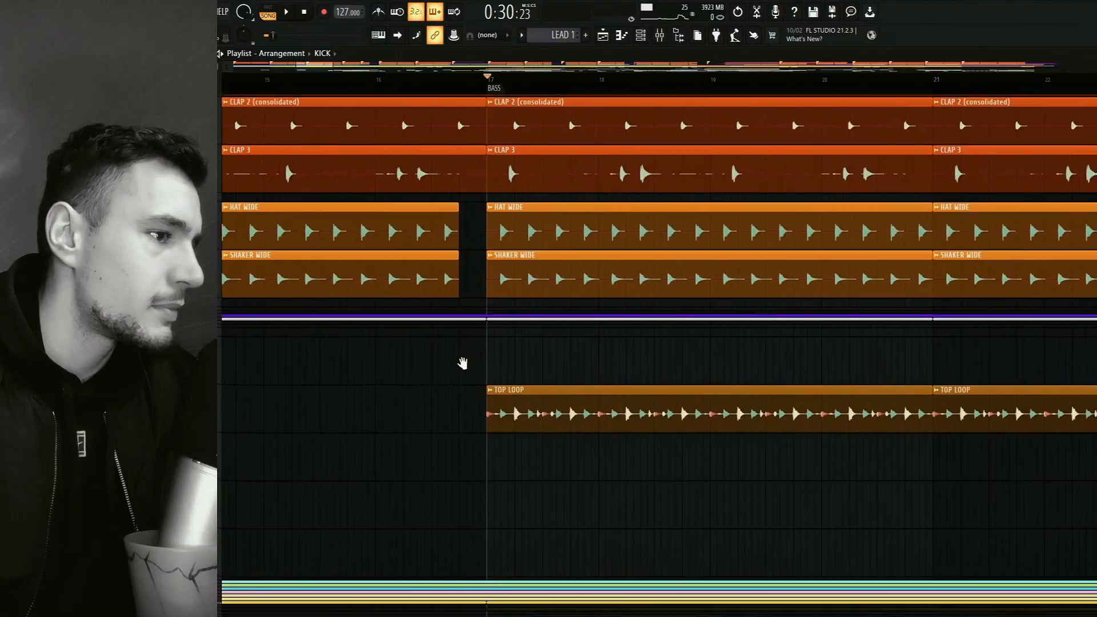
scroll(463, 296, "down", 4)
scroll(457, 342, "up", 1)
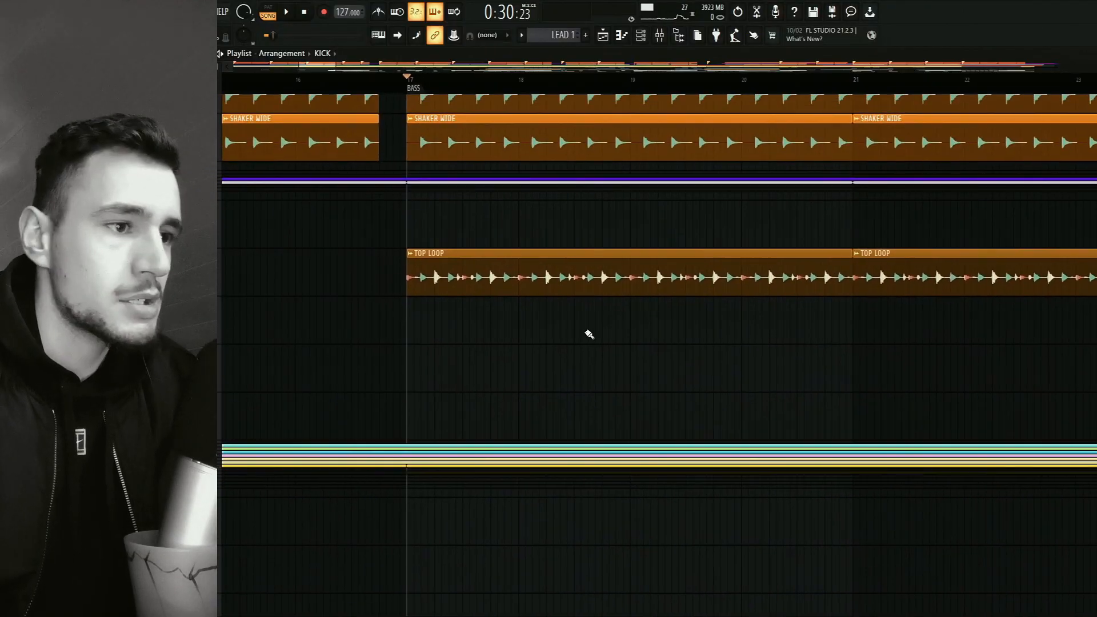
scroll(592, 331, "down", 3)
left_click_drag(692, 317, 441, 317)
left_click_drag(803, 286, 465, 336)
left_click_drag(591, 328, 423, 337)
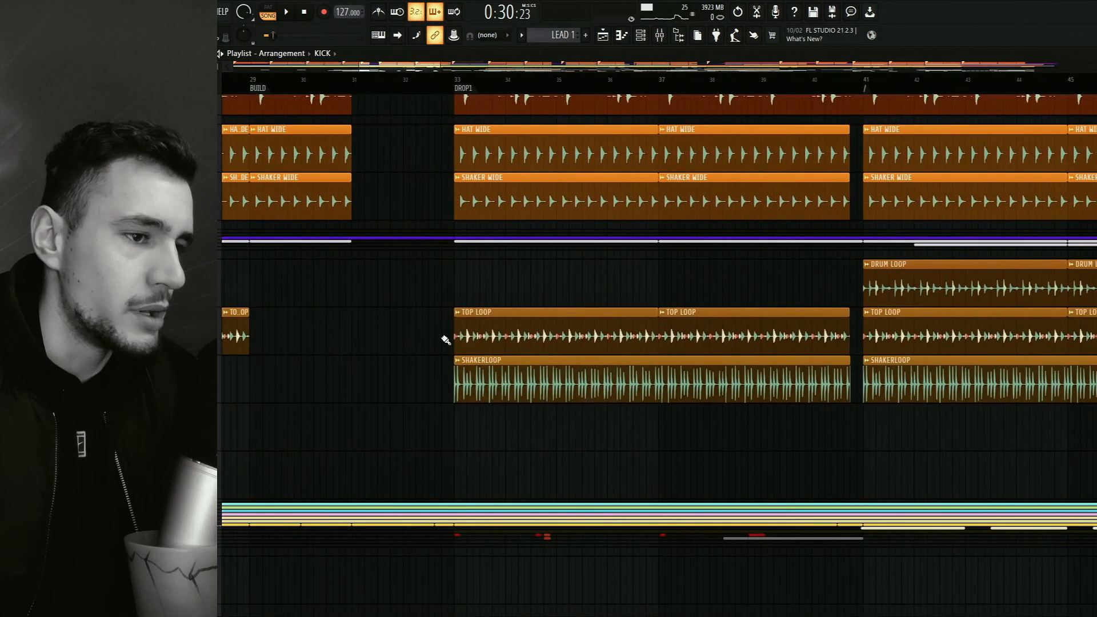
left_click_drag(672, 286, 489, 299)
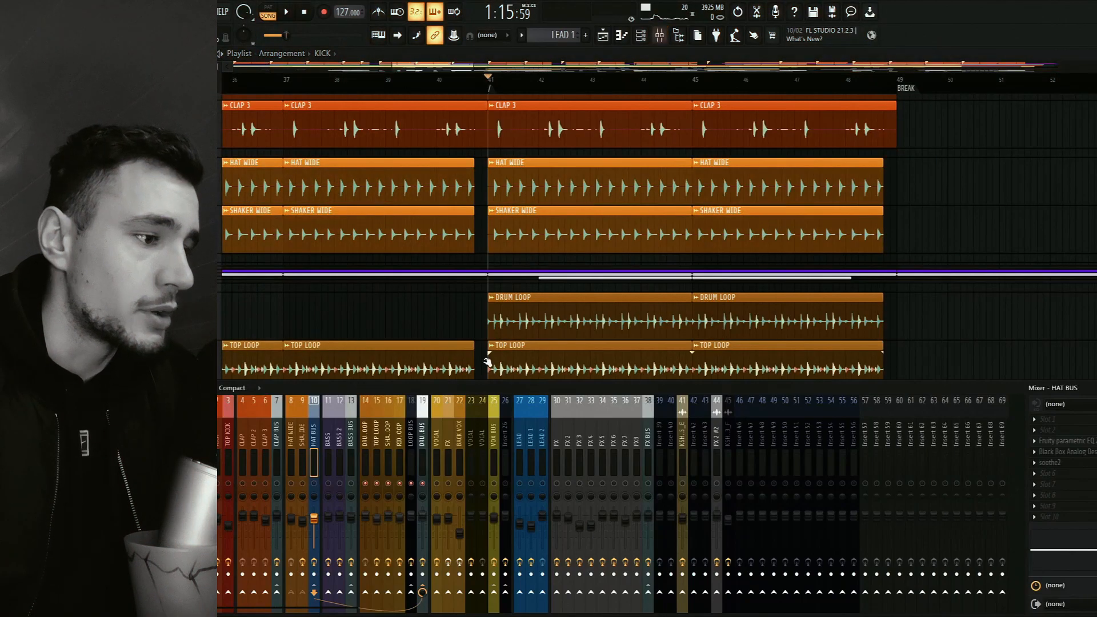
Inspect the Kickstart and SHACK Transient Shaper settings in the LOOP BUS effect chain.
left_click(412, 446)
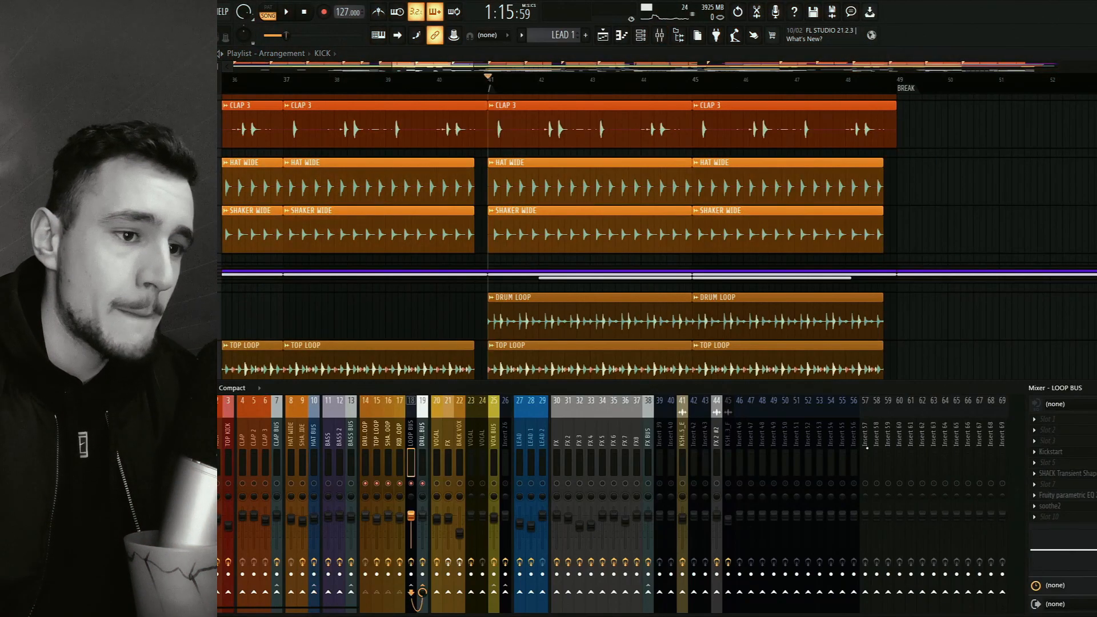
left_click(1082, 452)
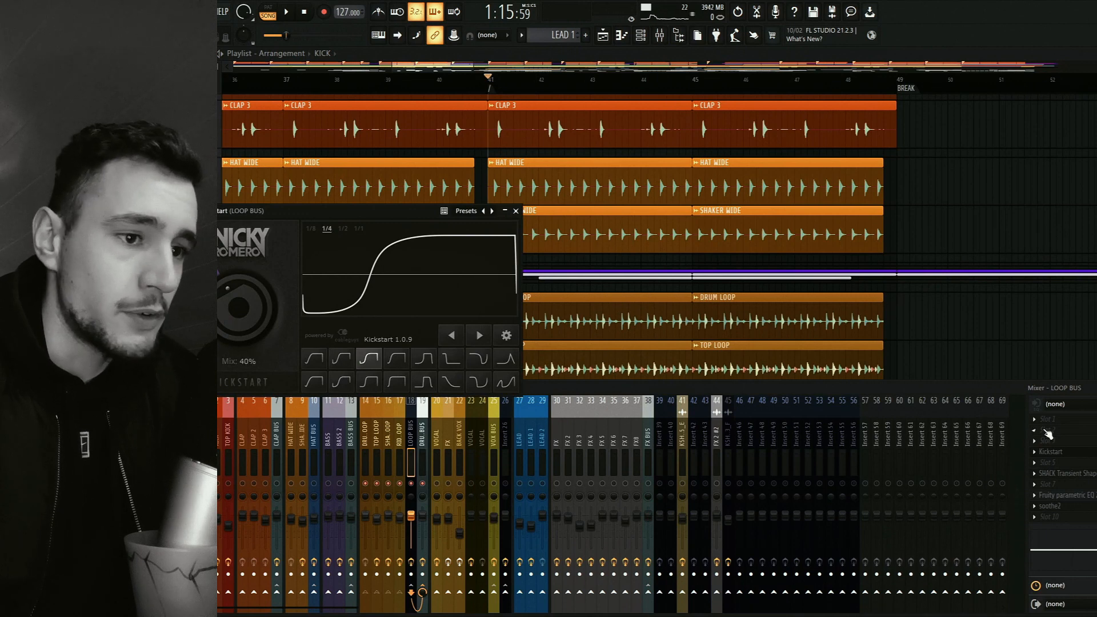
left_click(1057, 453)
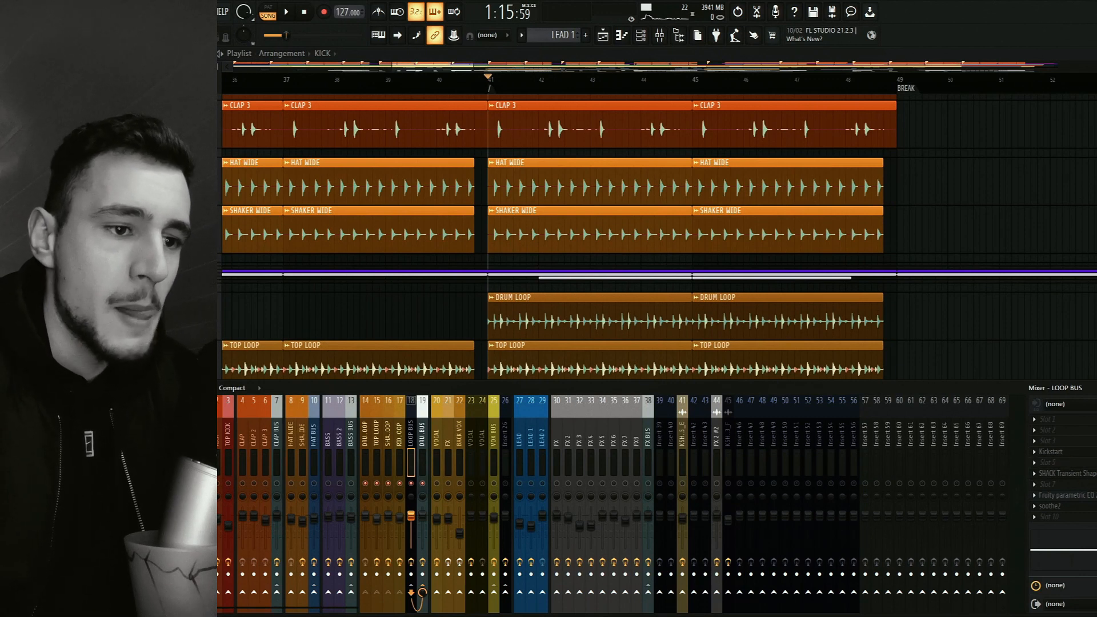
left_click(1067, 473)
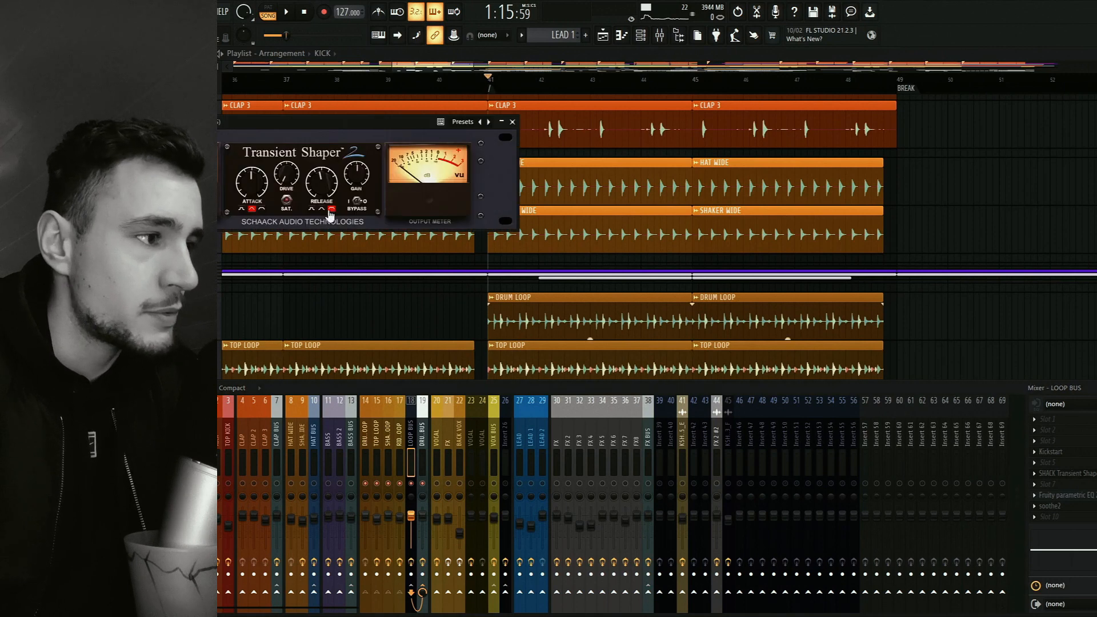
left_click(512, 121)
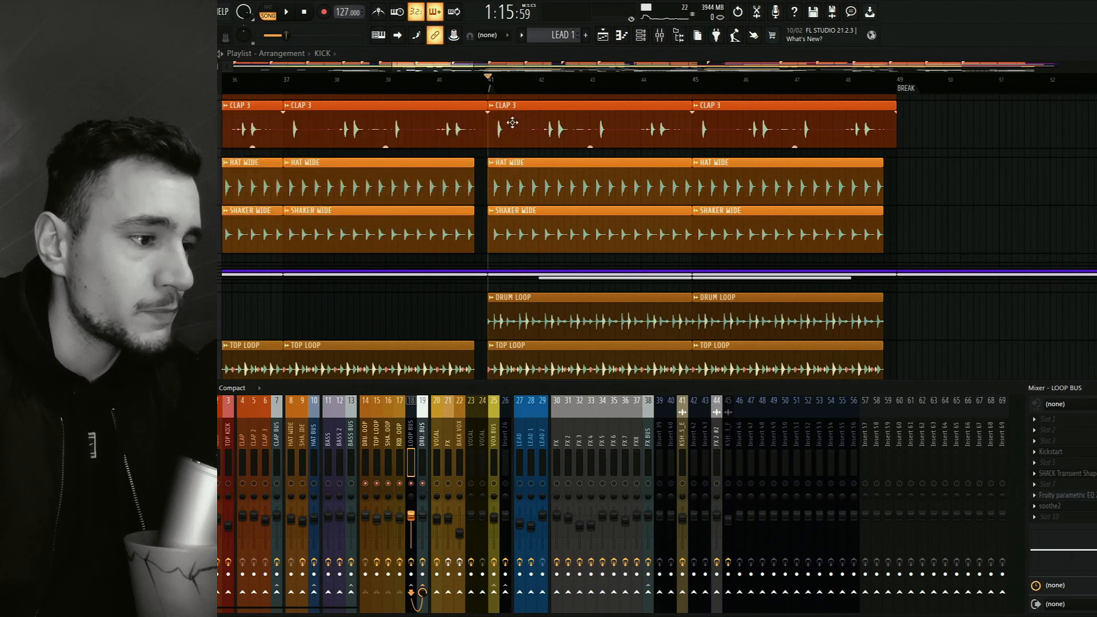
With the three loop clips in view, inspect the Fruity parametric EQ 2 low cut and soothe2 settings on LOOP BUS.
left_click_drag(628, 306, 617, 187)
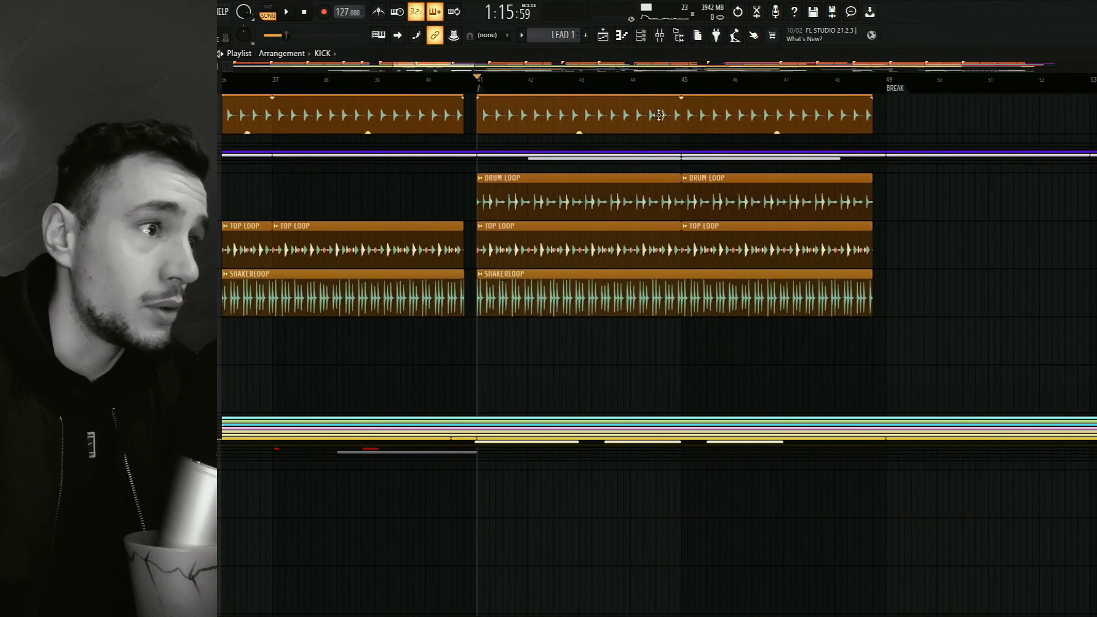
left_click(659, 35)
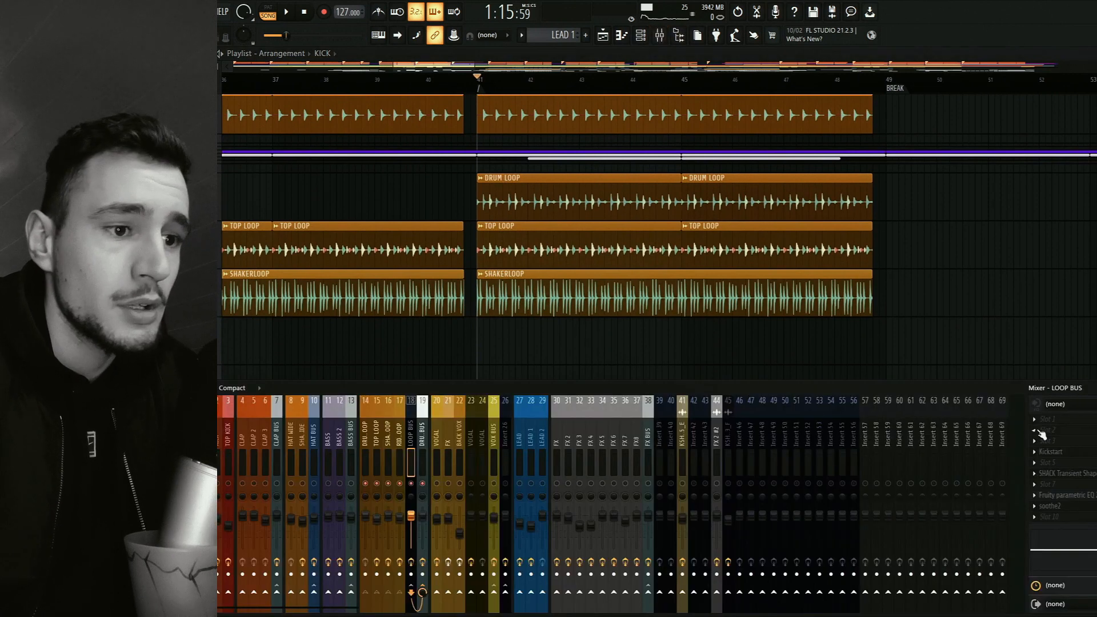
left_click(1083, 497)
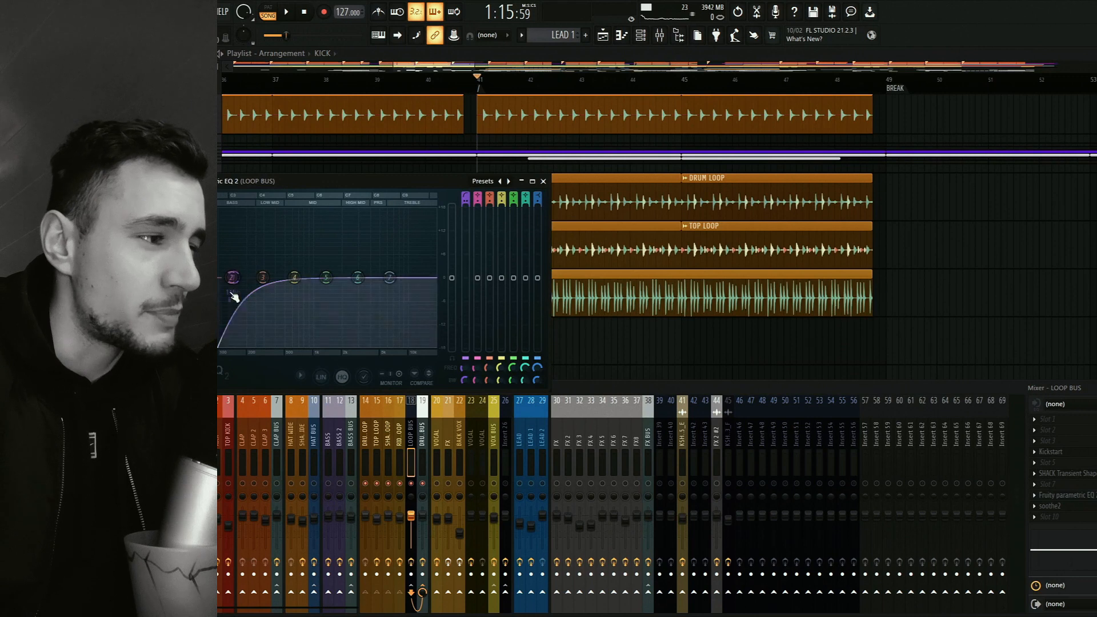
left_click(543, 182)
left_click(1070, 509)
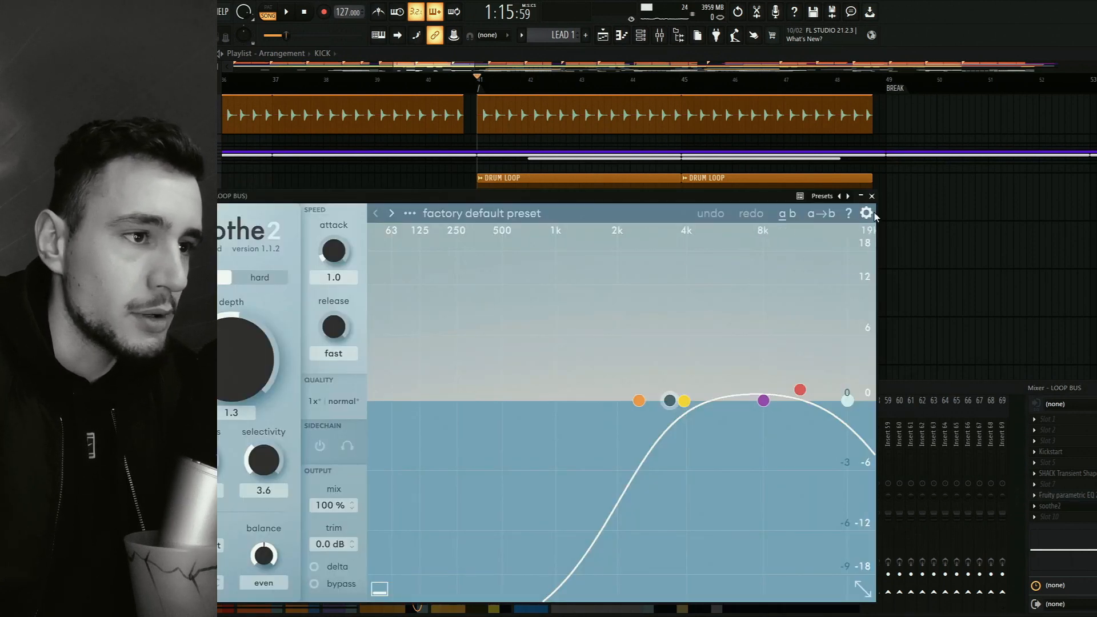
left_click(871, 196)
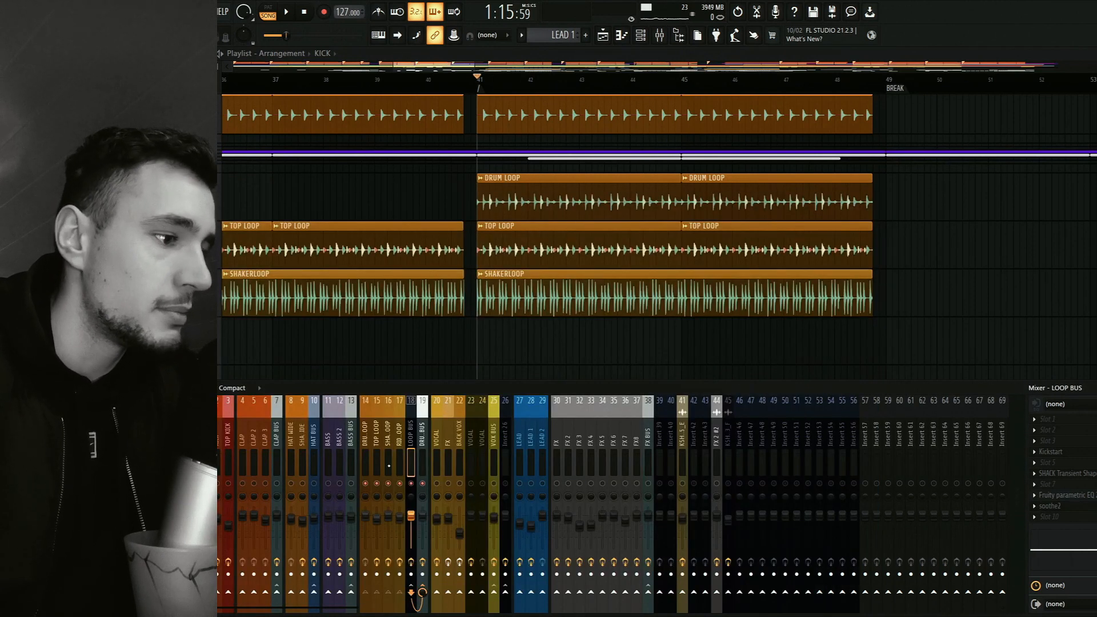
Compare the effect slots of the DRUM LOOP, TOP LOOP and RIDE LOOP mixer channels, leaving RIDE LOOP's name as is.
left_click(367, 450)
double_click(397, 458)
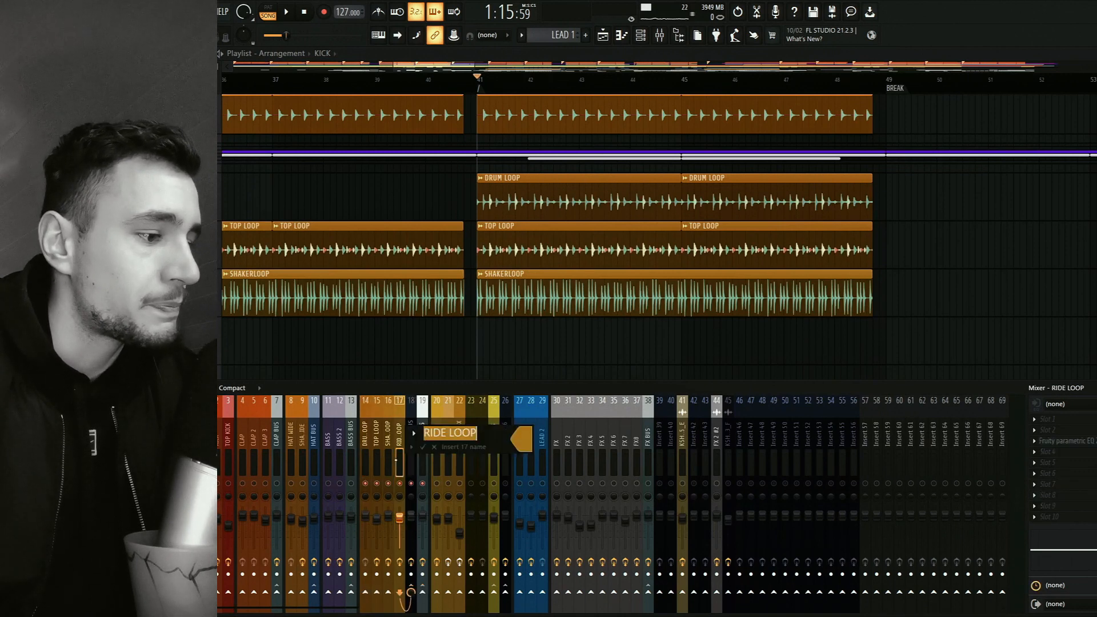
left_click(435, 447)
left_click(367, 451)
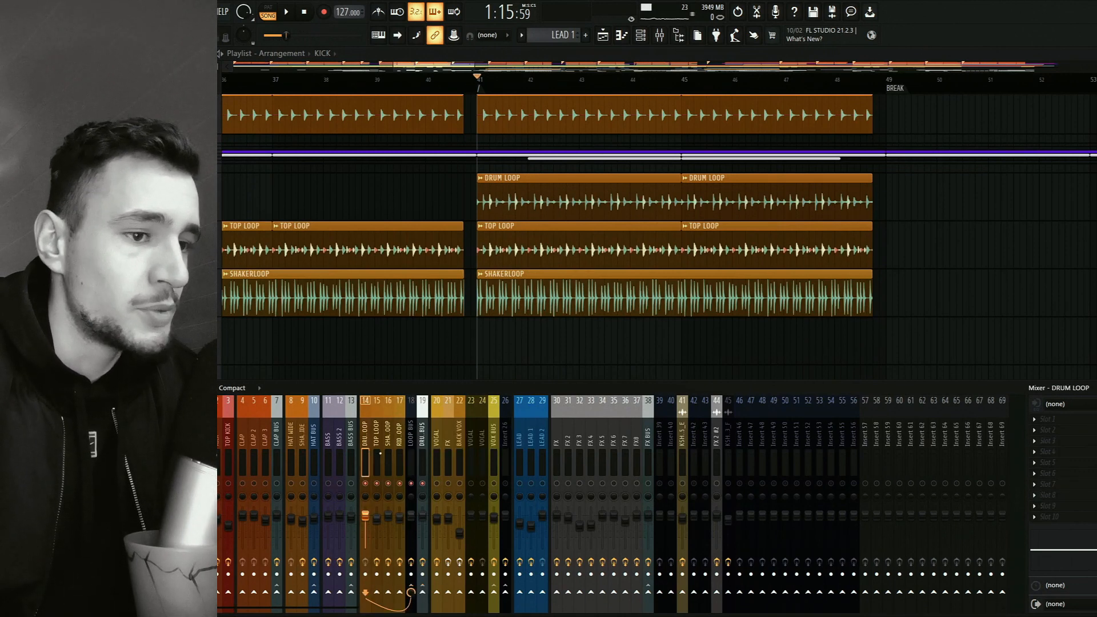
left_click(377, 451)
left_click(365, 454)
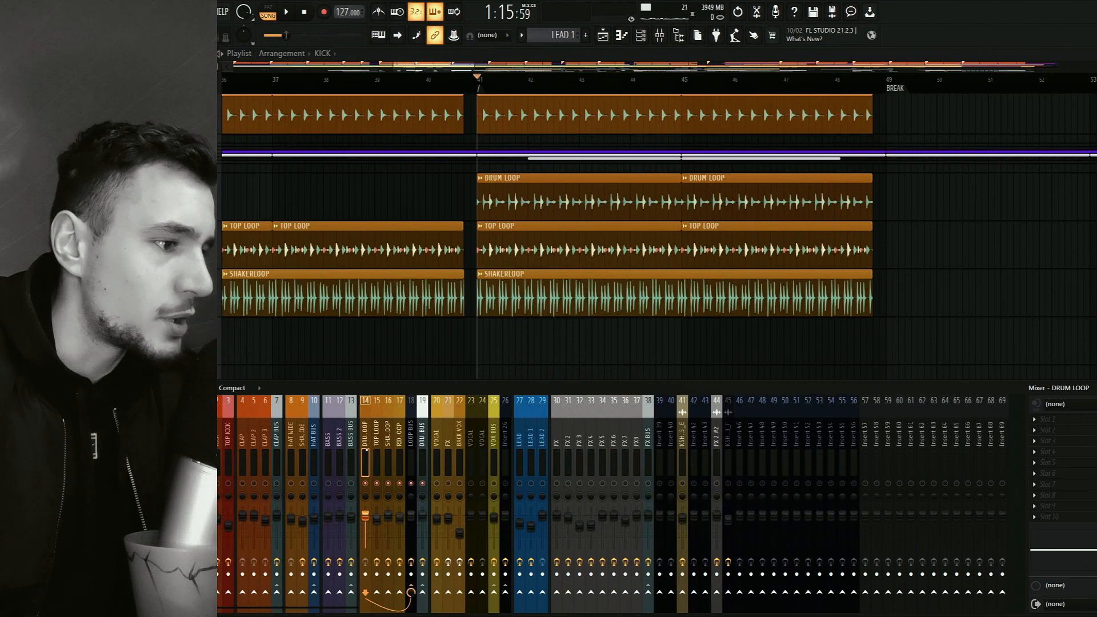
key("F9")
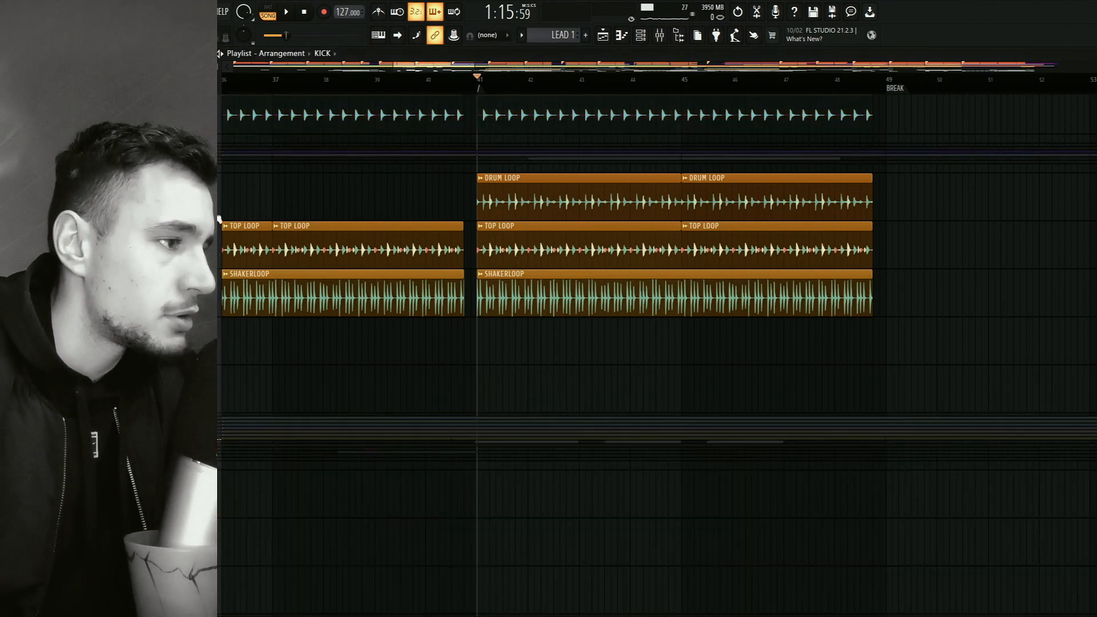
key("F9")
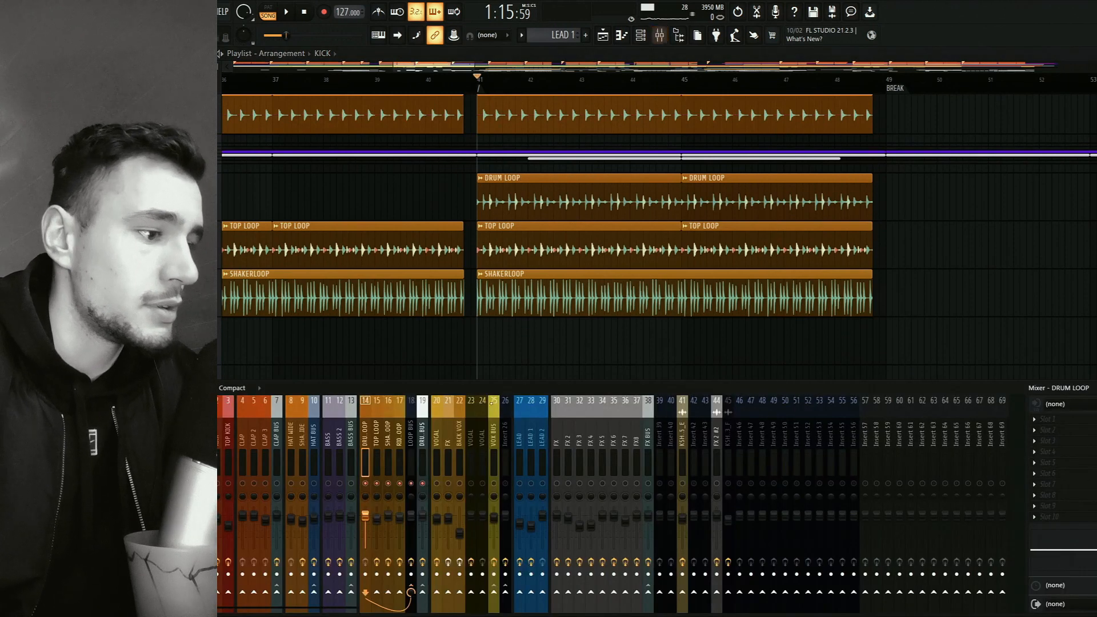
Audition the DRUM LOOP and the TOP LOOP separately from bar 41.
key("space")
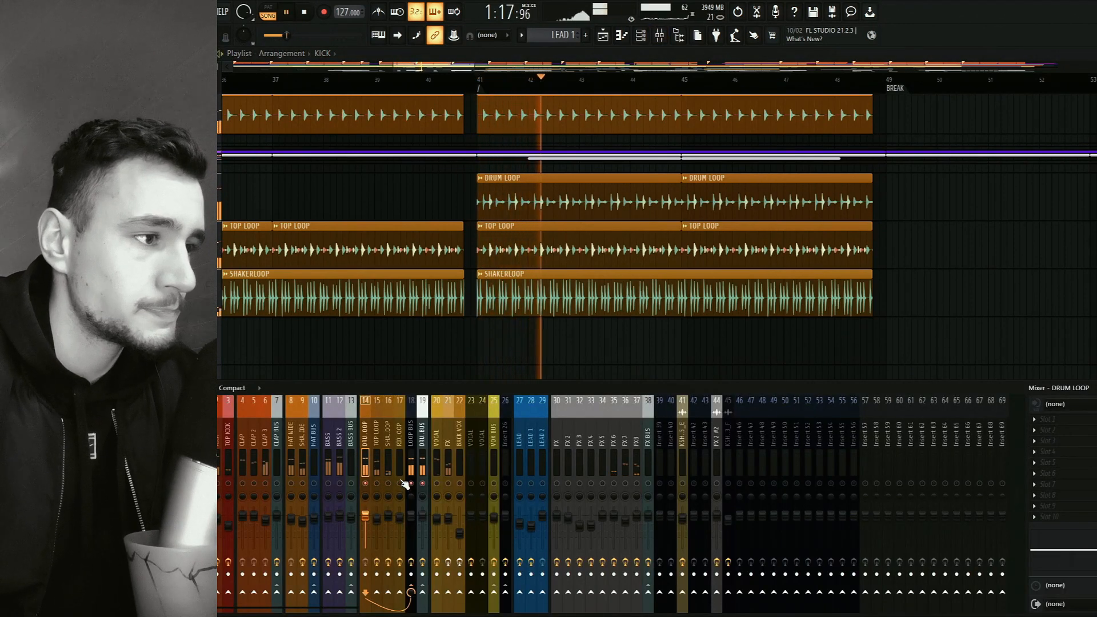
key("space")
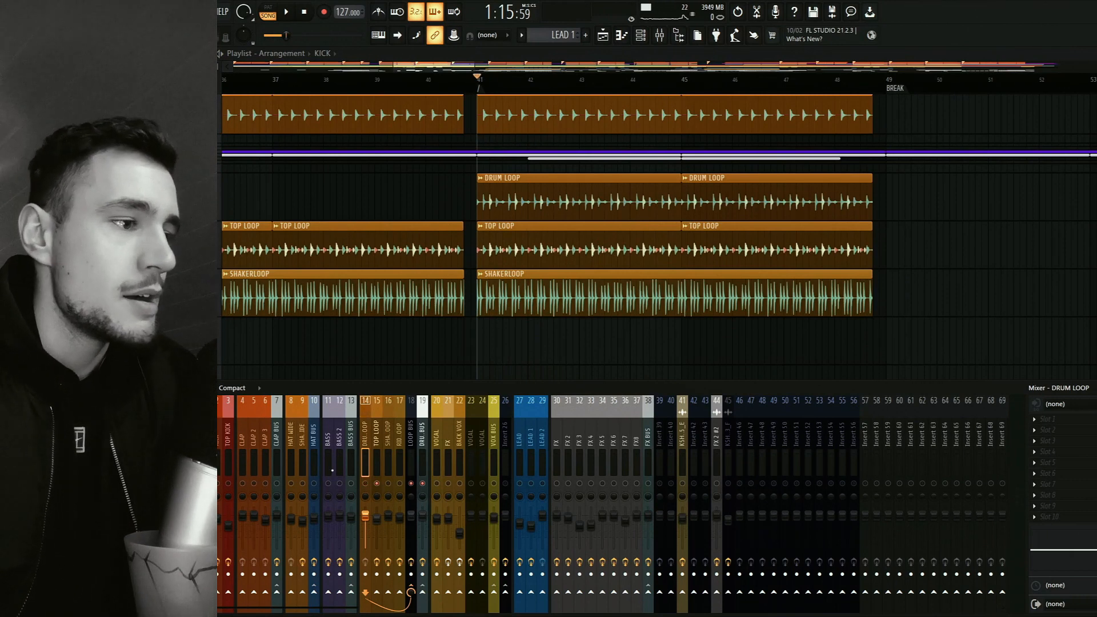
key("space")
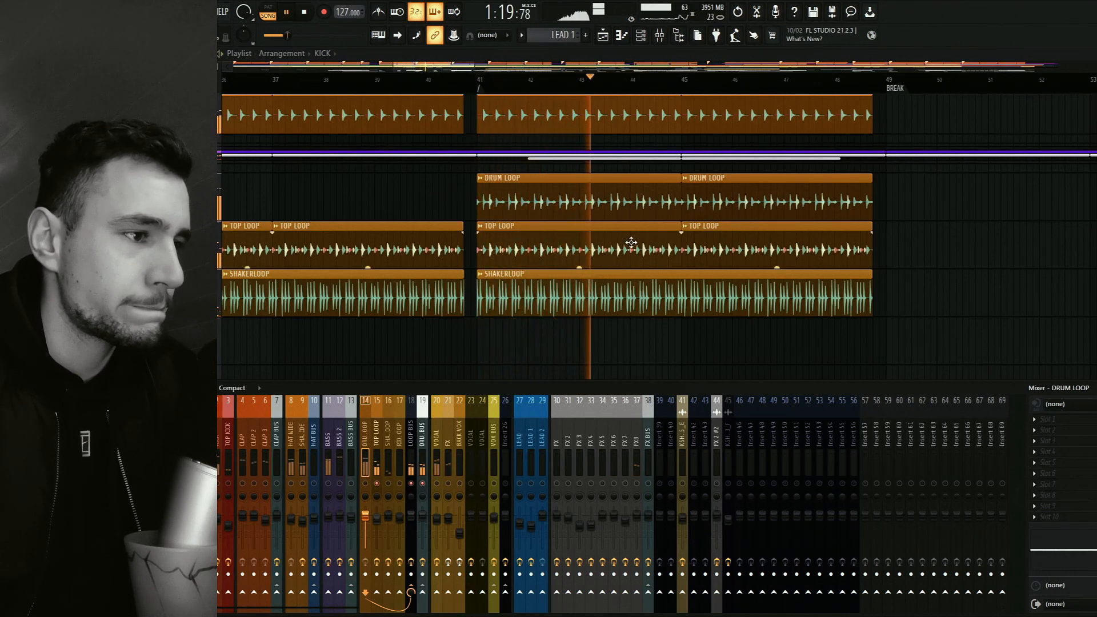
key("space")
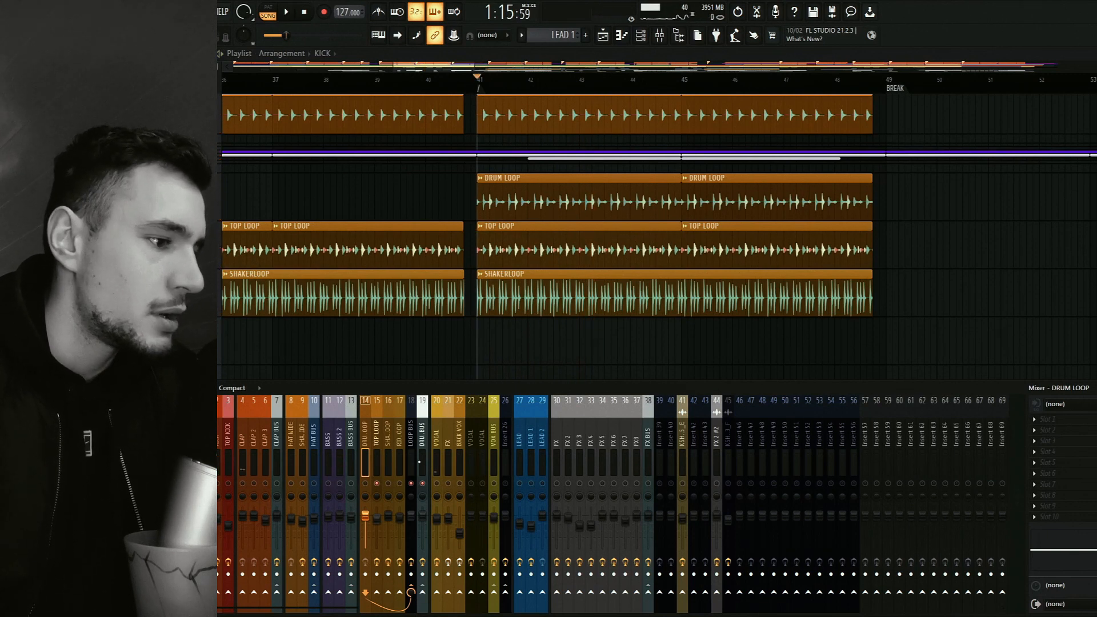
Audition the SHAKERLOOP from bar 41, then solo LOOP BUS together with all its loop channels.
left_click(390, 490)
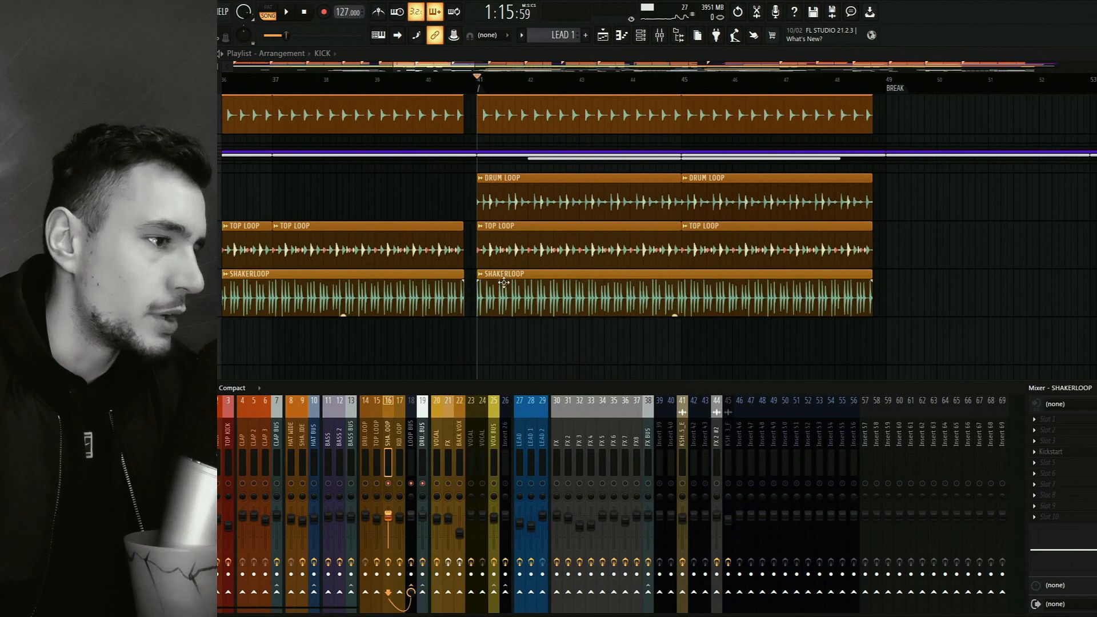
key("space")
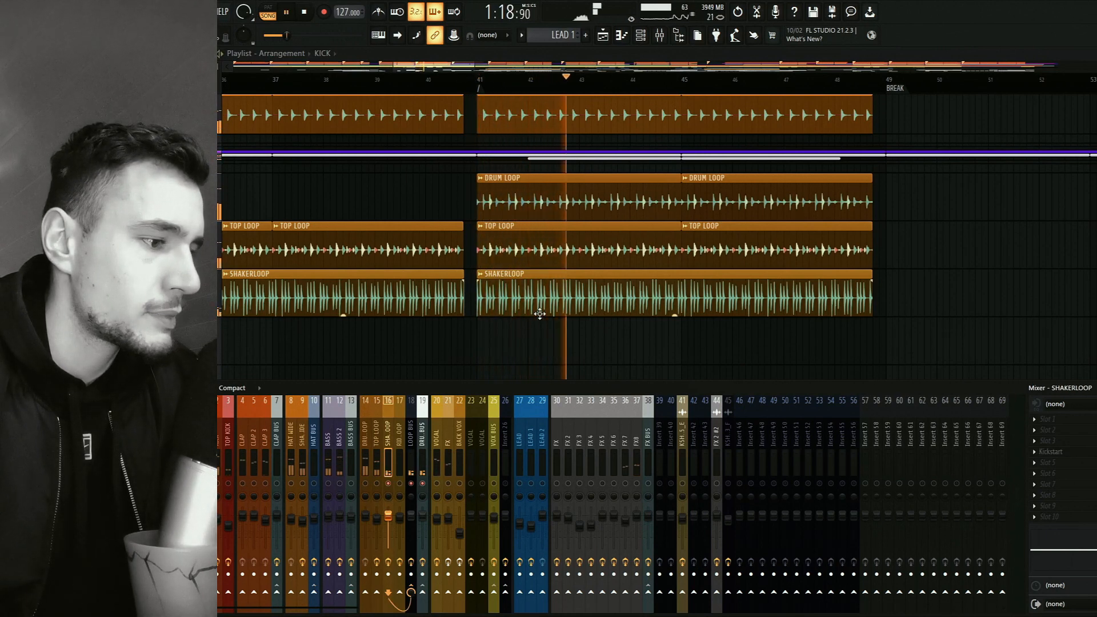
key("space")
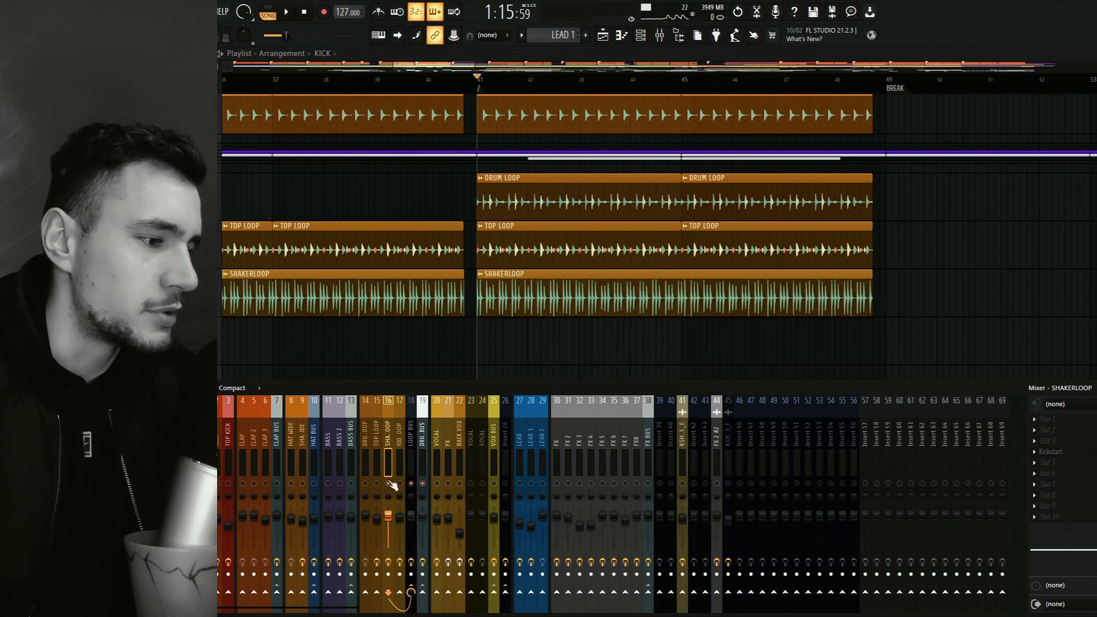
right_click(412, 485)
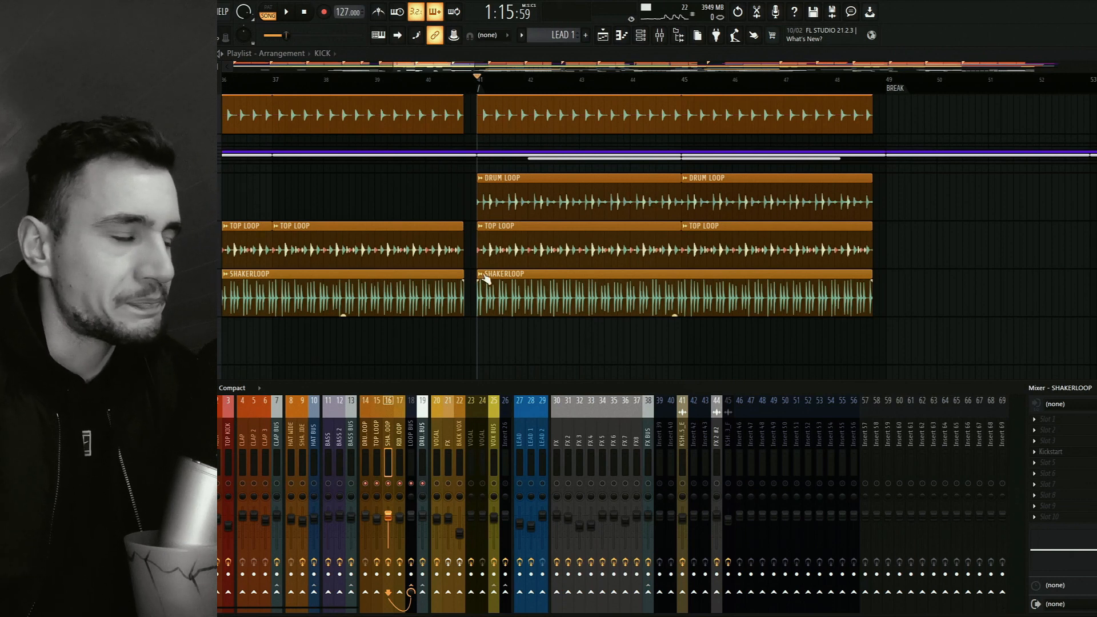
Check the effect slots of the LOOP BUS, RIDE LOOP and BASS BUS mixer channels with the loop clips in view.
left_click_drag(457, 200, 395, 227)
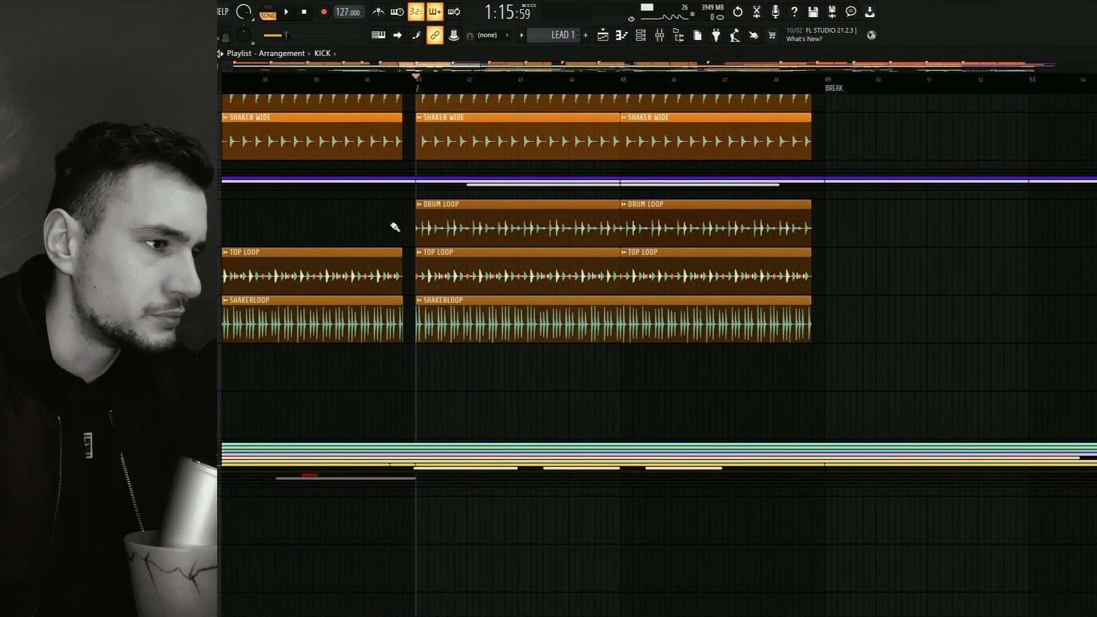
left_click(660, 36)
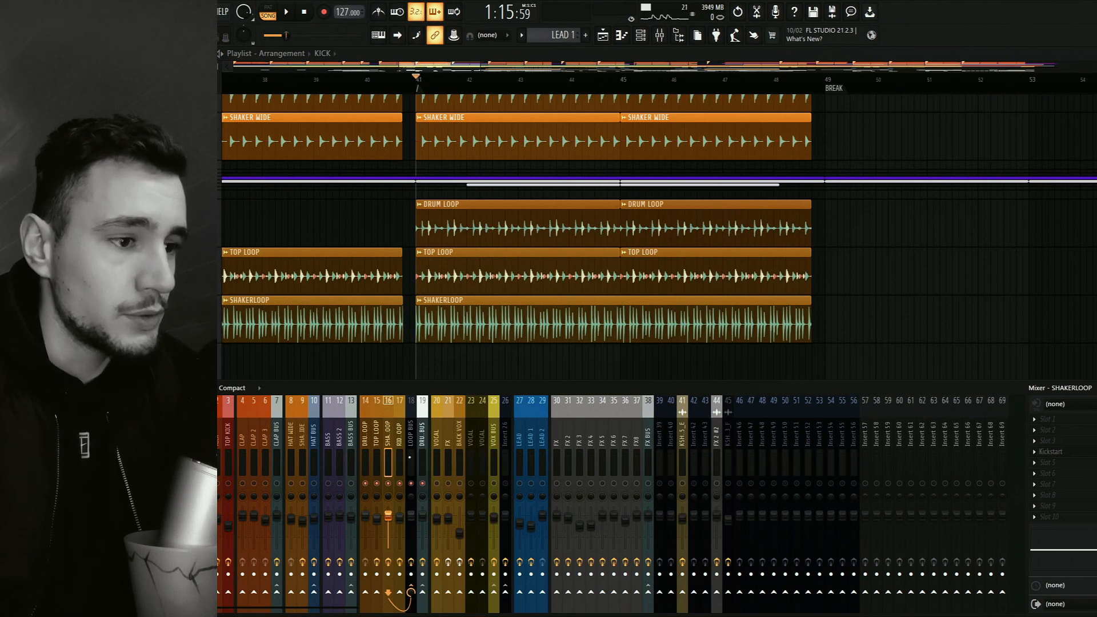
left_click(410, 457)
left_click(398, 457)
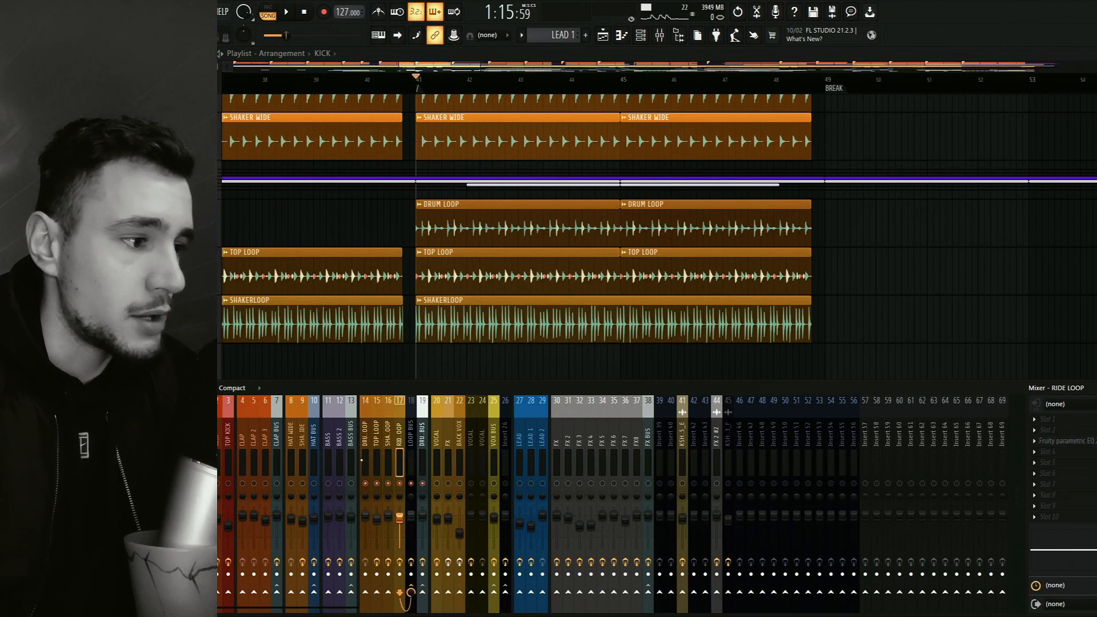
left_click(350, 457)
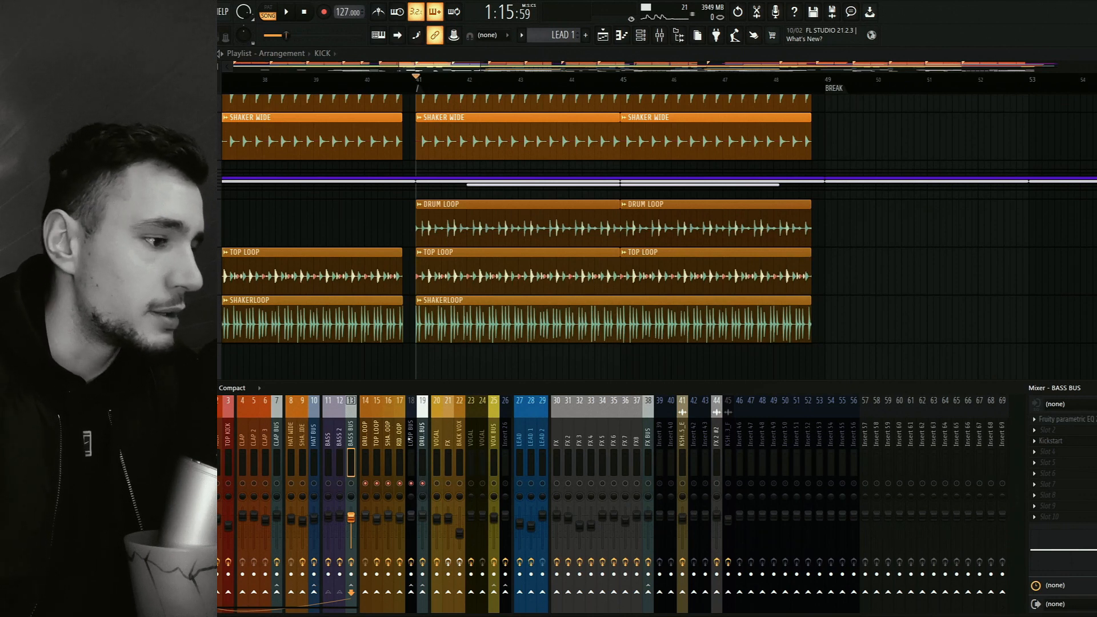
Listen to all loops together from bar 41, then unmute the kick, clap and hat channels up to HAT BUS.
key("space")
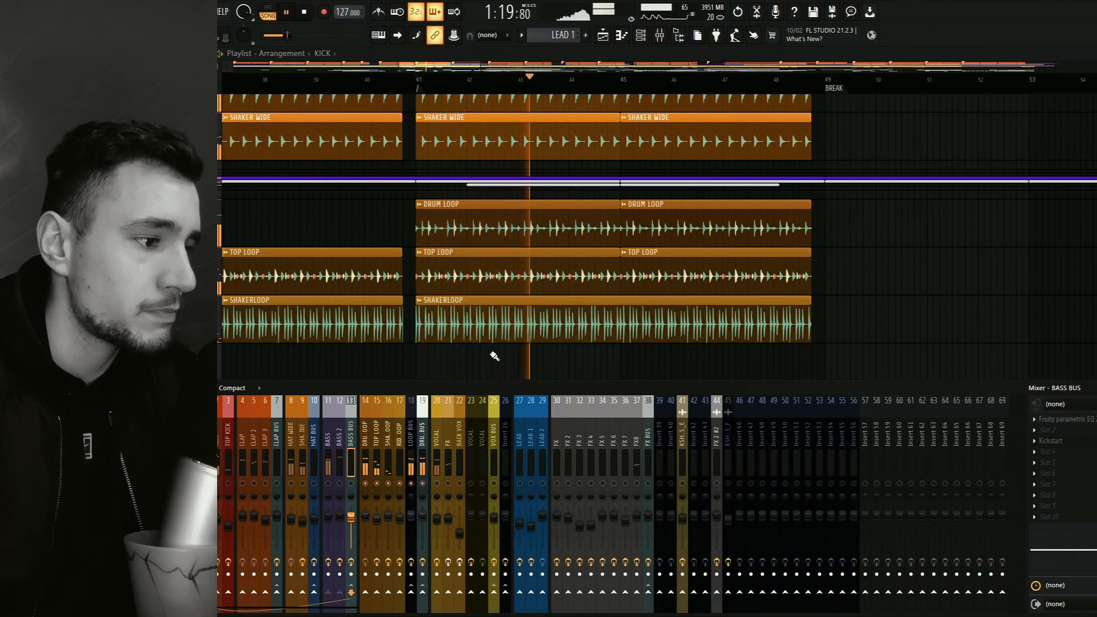
key("space")
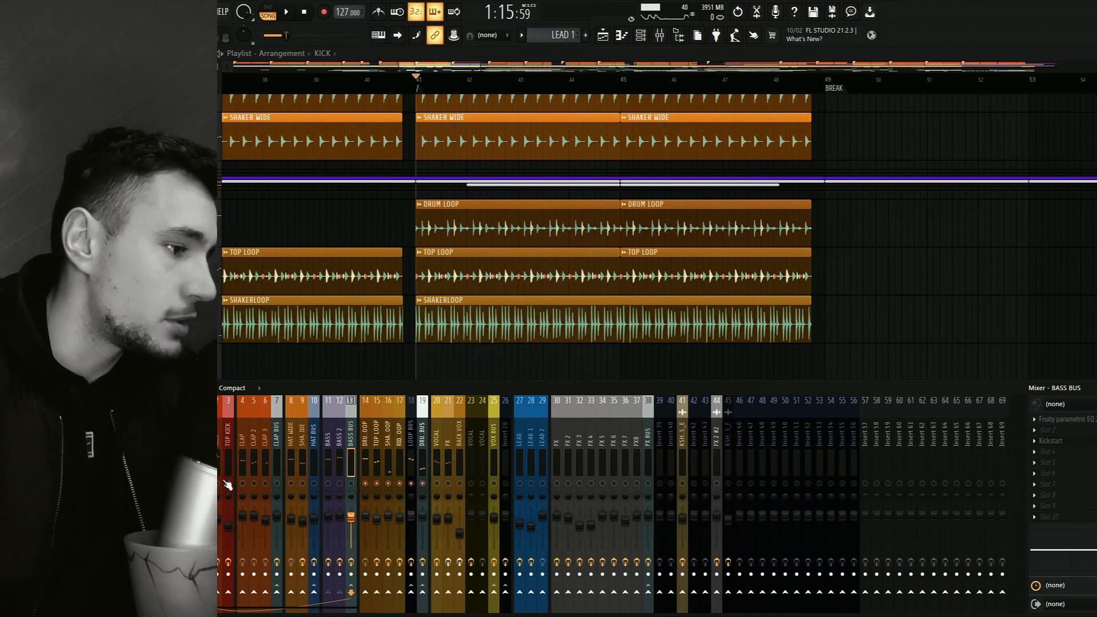
left_click_drag(224, 481, 313, 483)
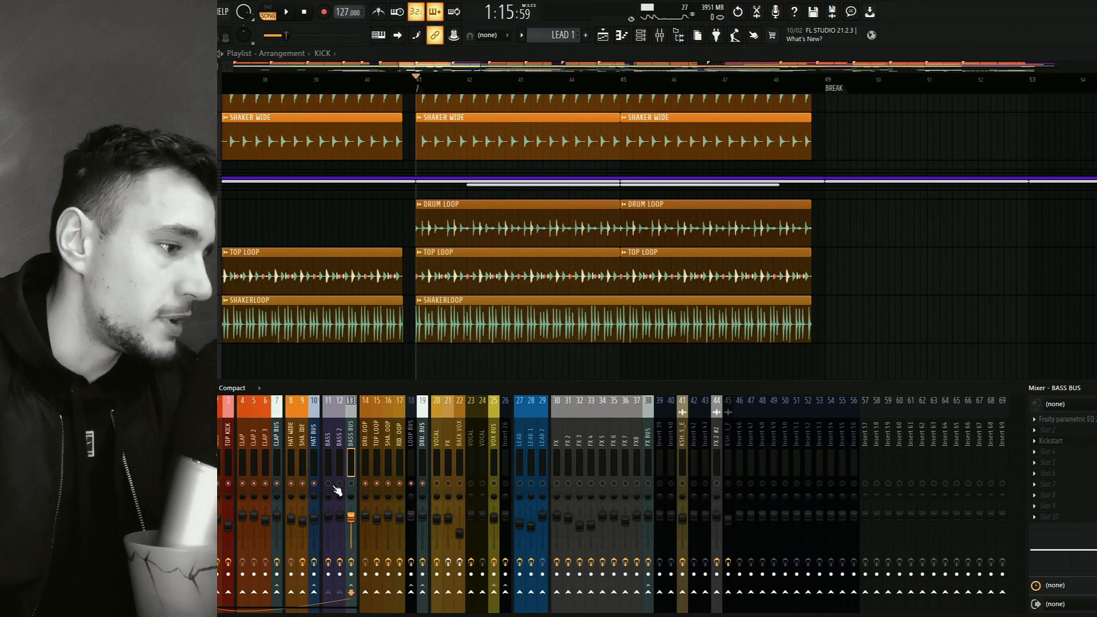
Listen to the kick, clap, hat and loop layers together from bar 41, then play from DROP1 at bar 33.
key("space")
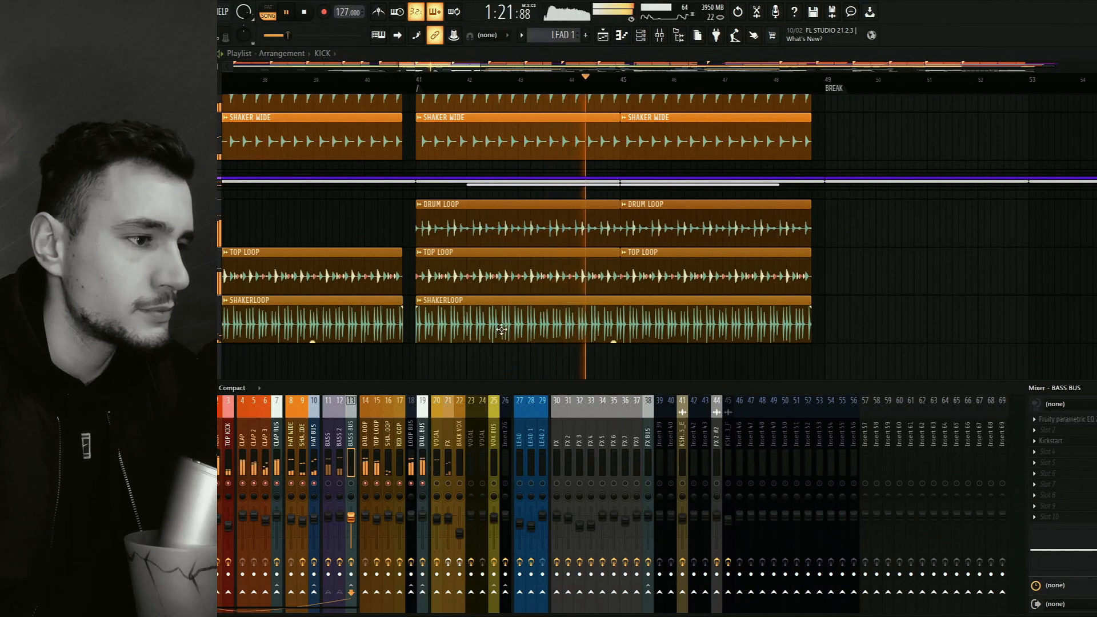
key("space")
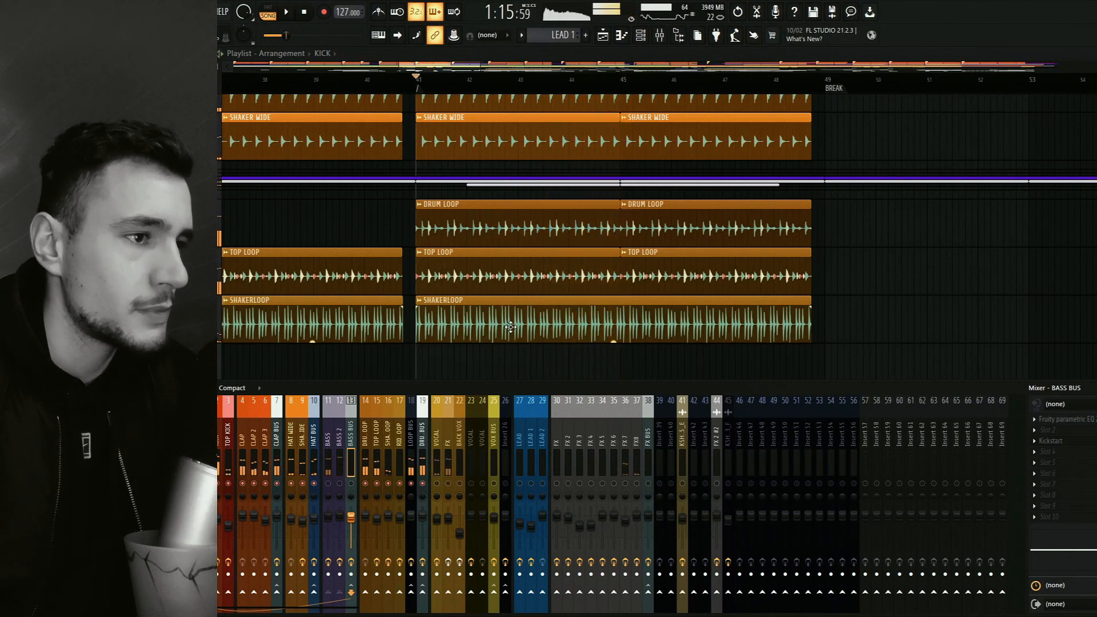
left_click_drag(451, 349, 500, 324)
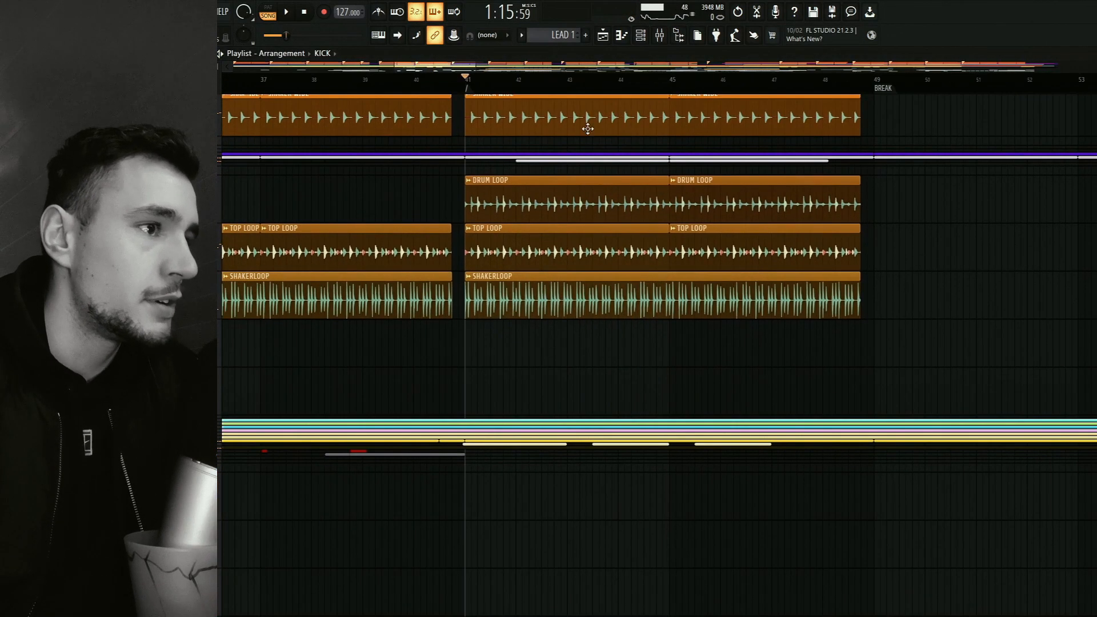
key("F9")
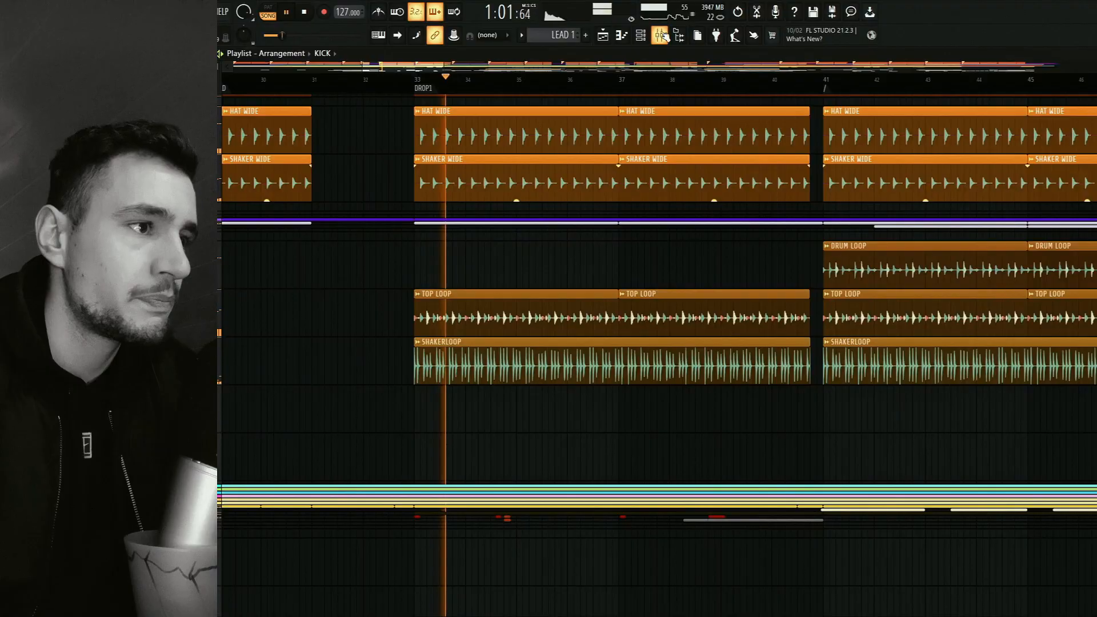
key("space")
With only the bass channels and BASS BUS active, open the BASS channel's Serum instrument to view its settings.
left_click(660, 35)
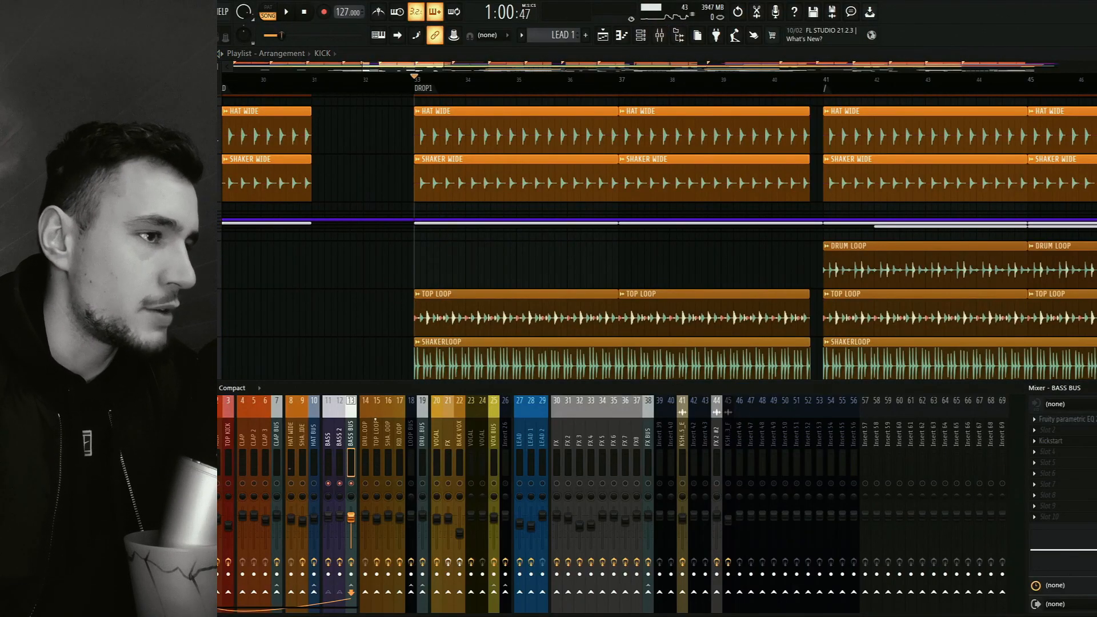
left_click(641, 34)
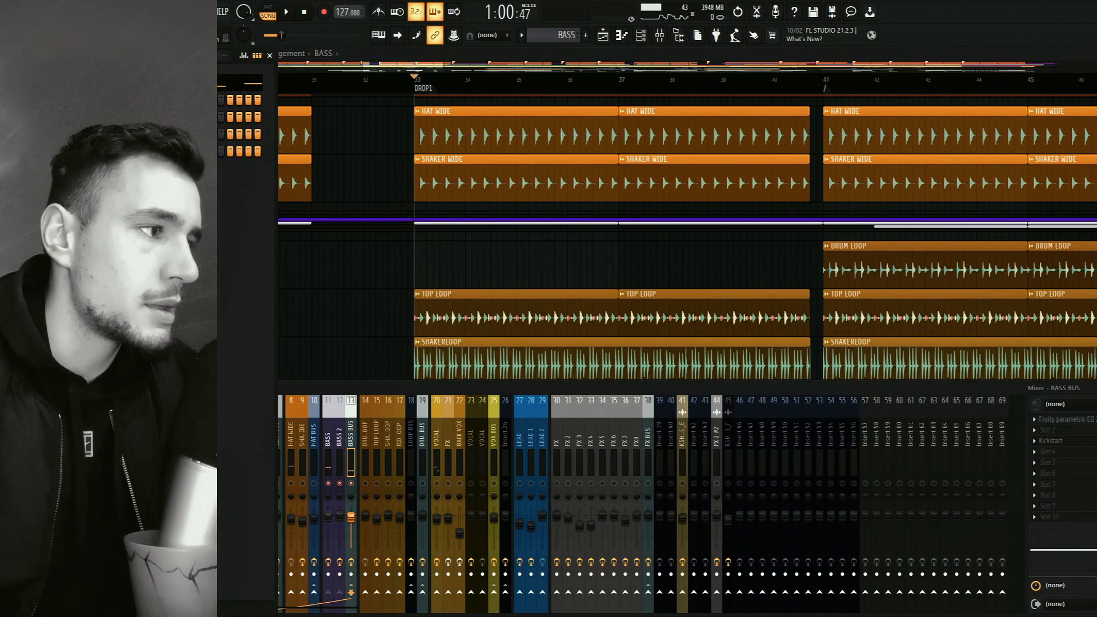
left_click(86, 100)
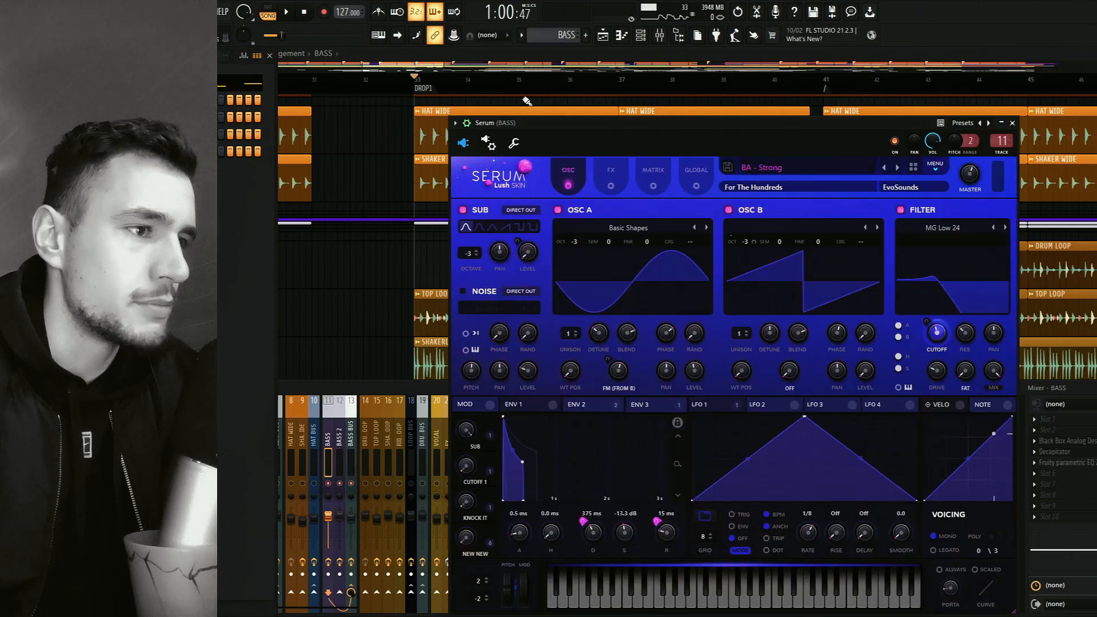
left_click_drag(748, 124, 702, 115)
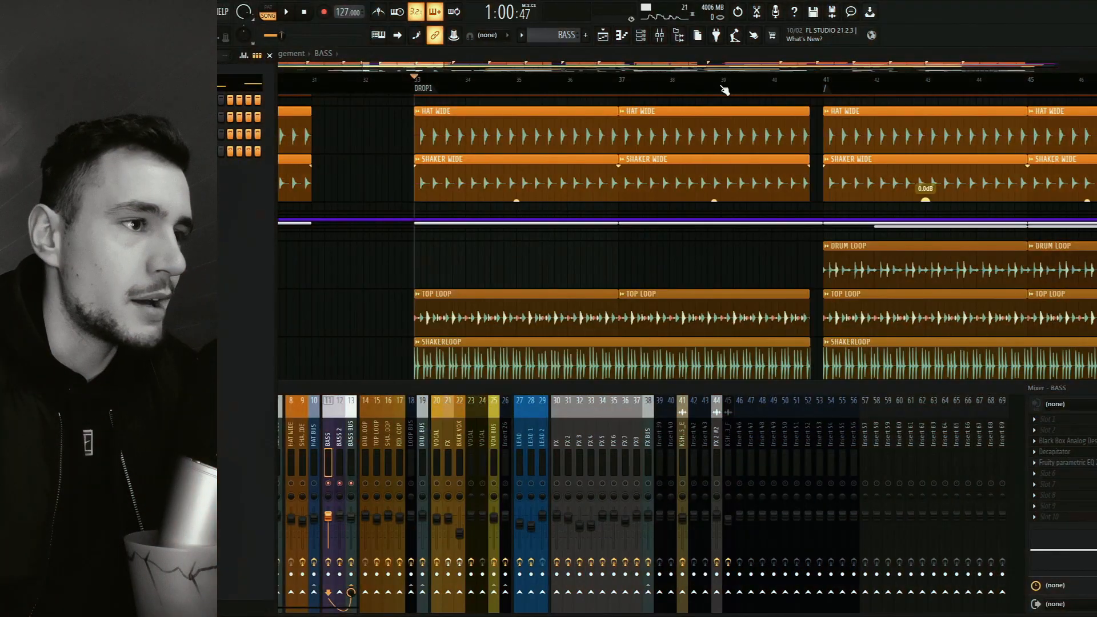
left_click(660, 36)
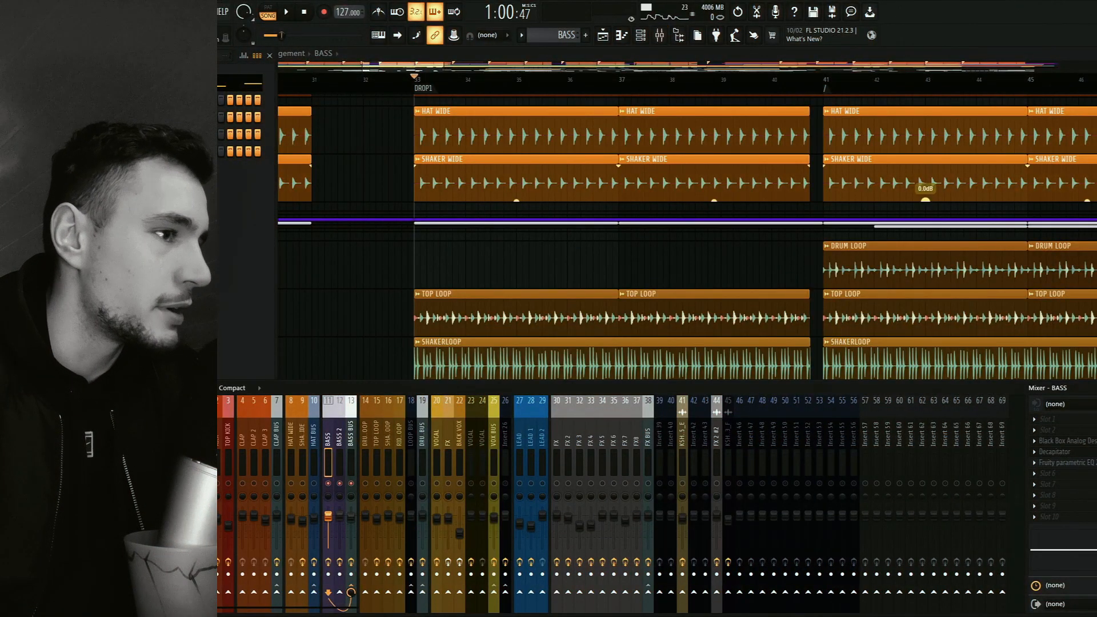
Look up the BA - Strong preset in the BASS folder of DOVZI FAVS in the BASS channel's Serum, keeping the current preset.
left_click(86, 100)
left_click(704, 132)
mouse_move(693, 158)
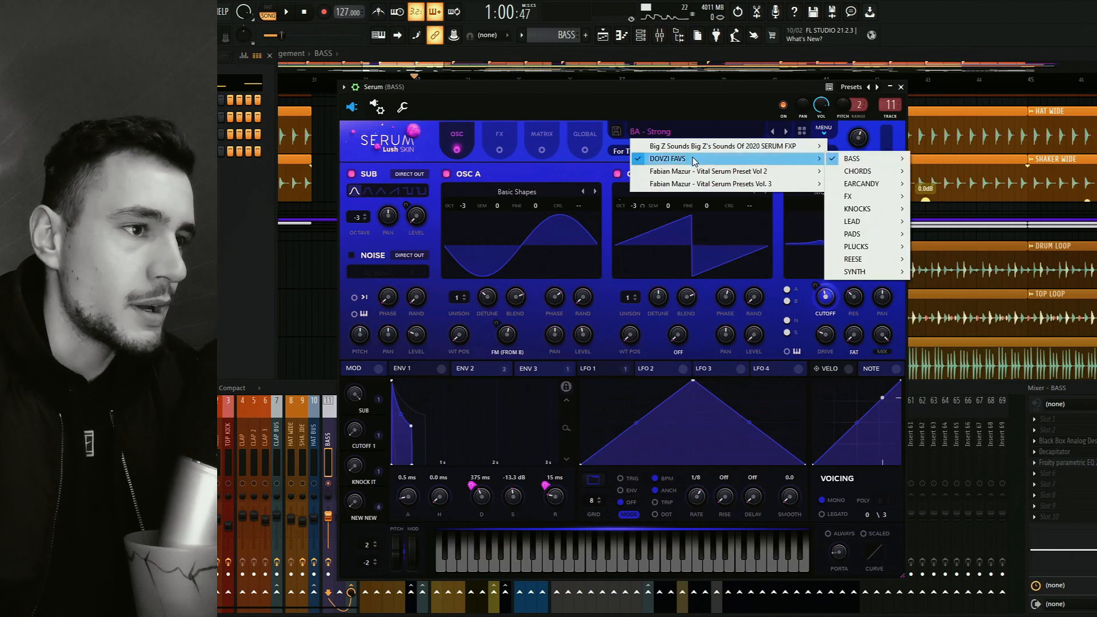
mouse_move(891, 161)
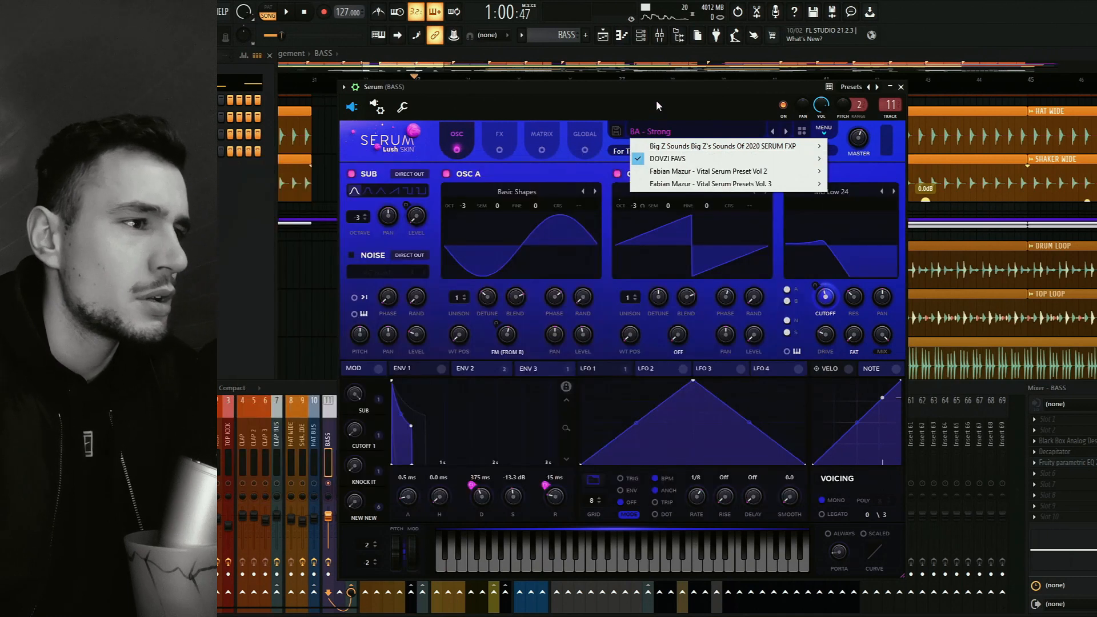
left_click(656, 100)
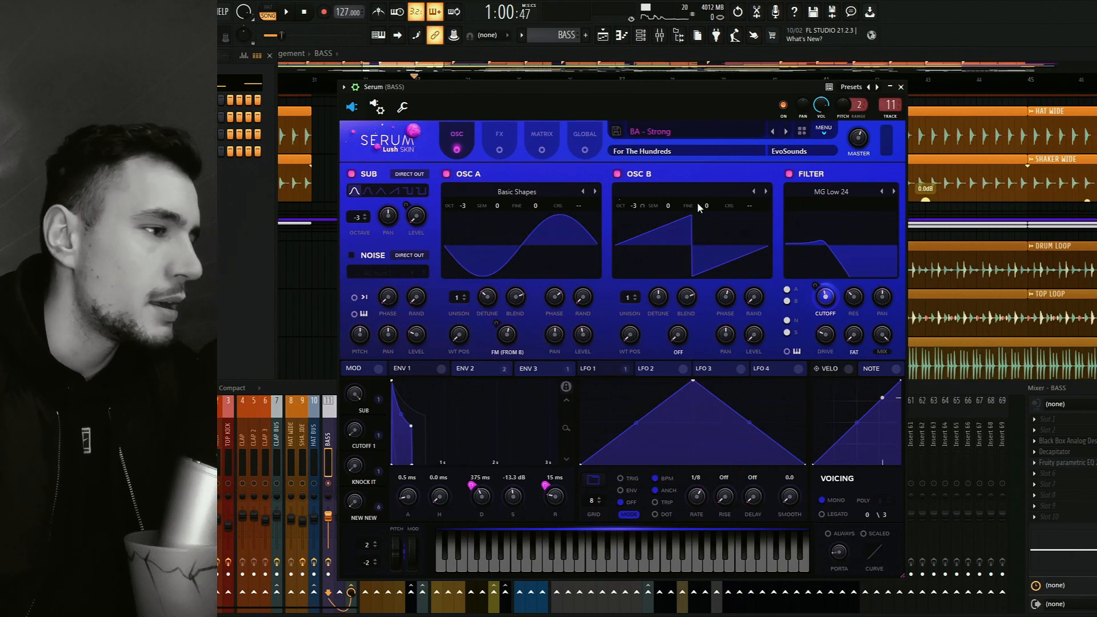
left_click(902, 87)
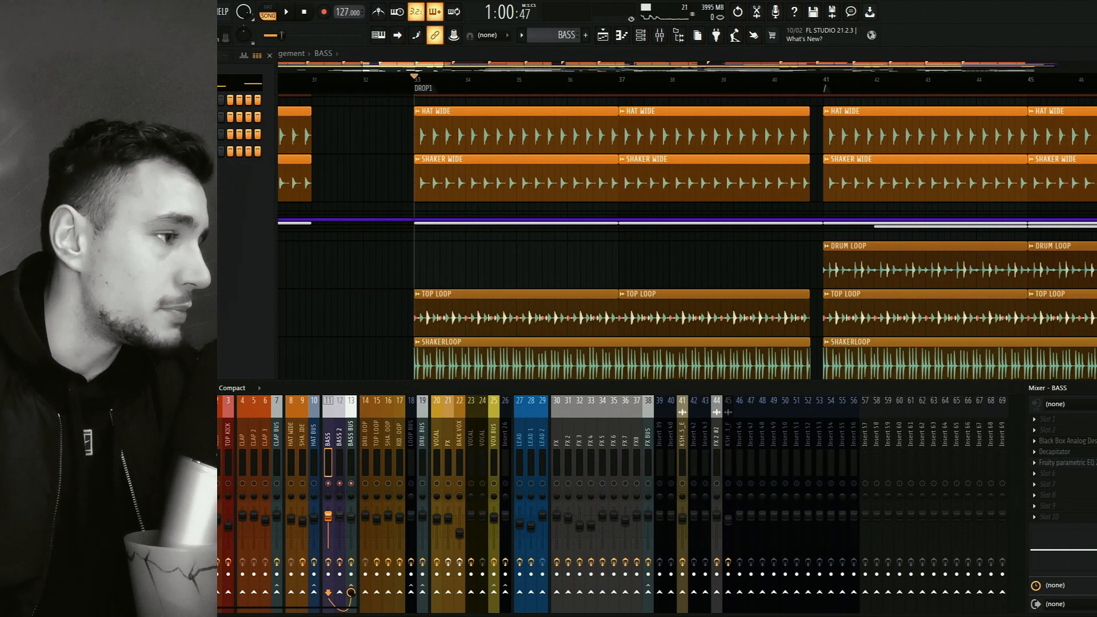
Select the BASS #2 pattern and audition it on its own in pattern mode.
left_click(563, 35)
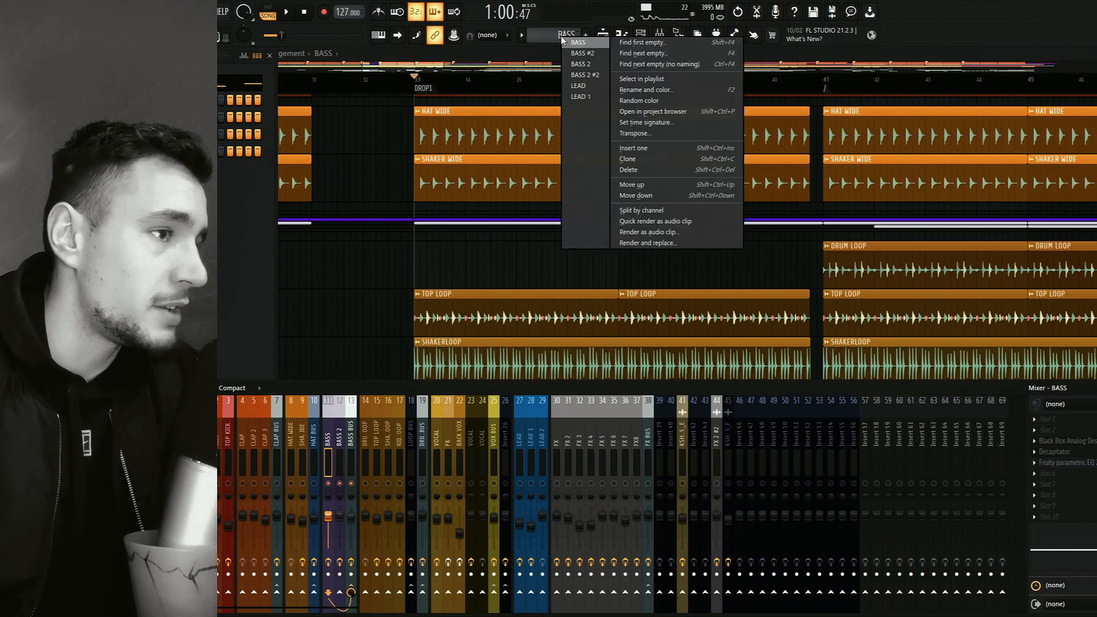
left_click(594, 53)
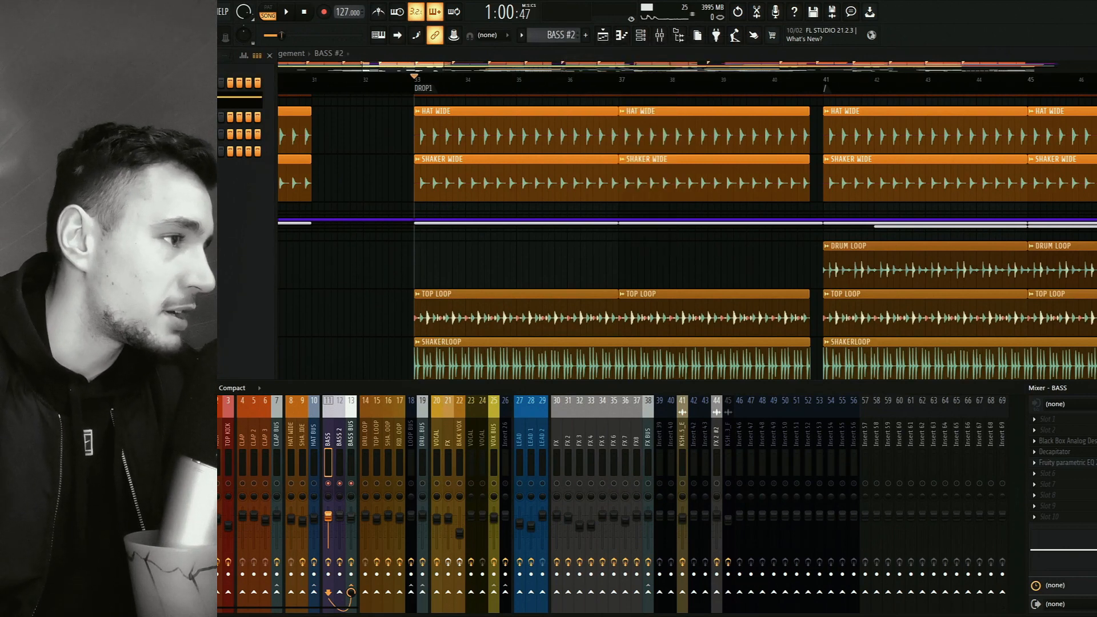
left_click(268, 12)
key("space")
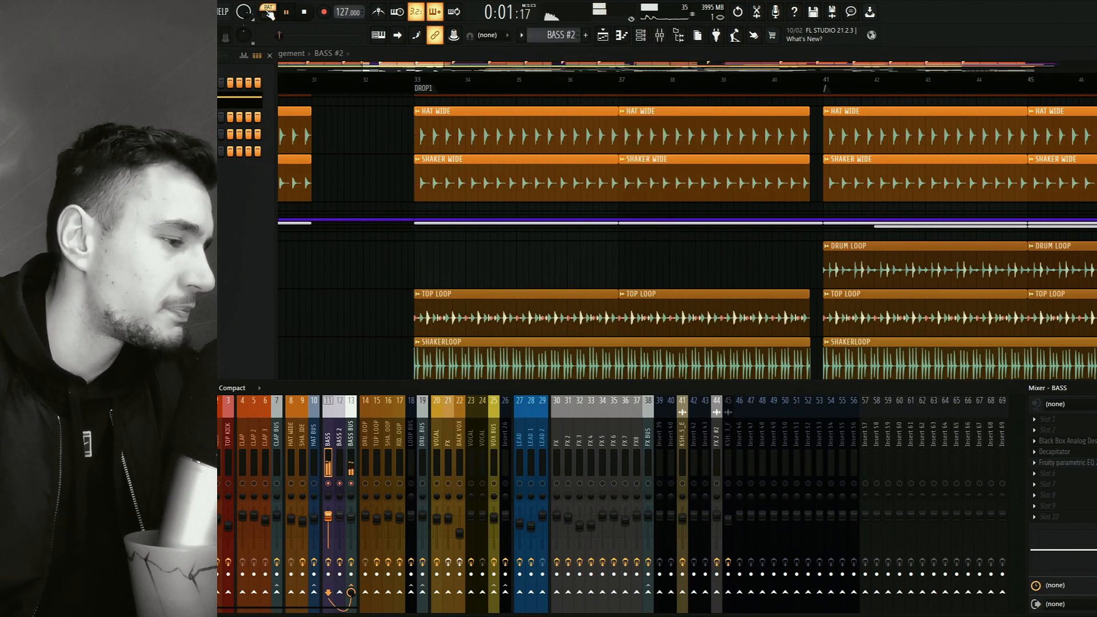
key("space")
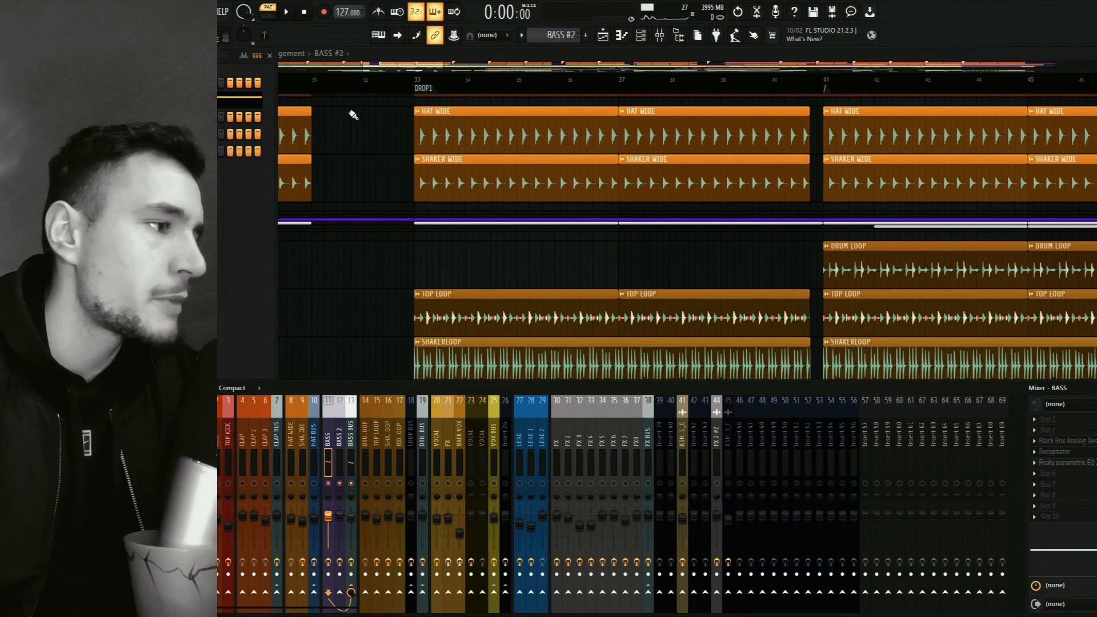
Select the BASS pattern, examine its notes in the piano roll and audition them, then close the piano roll.
left_click(564, 36)
left_click(569, 40)
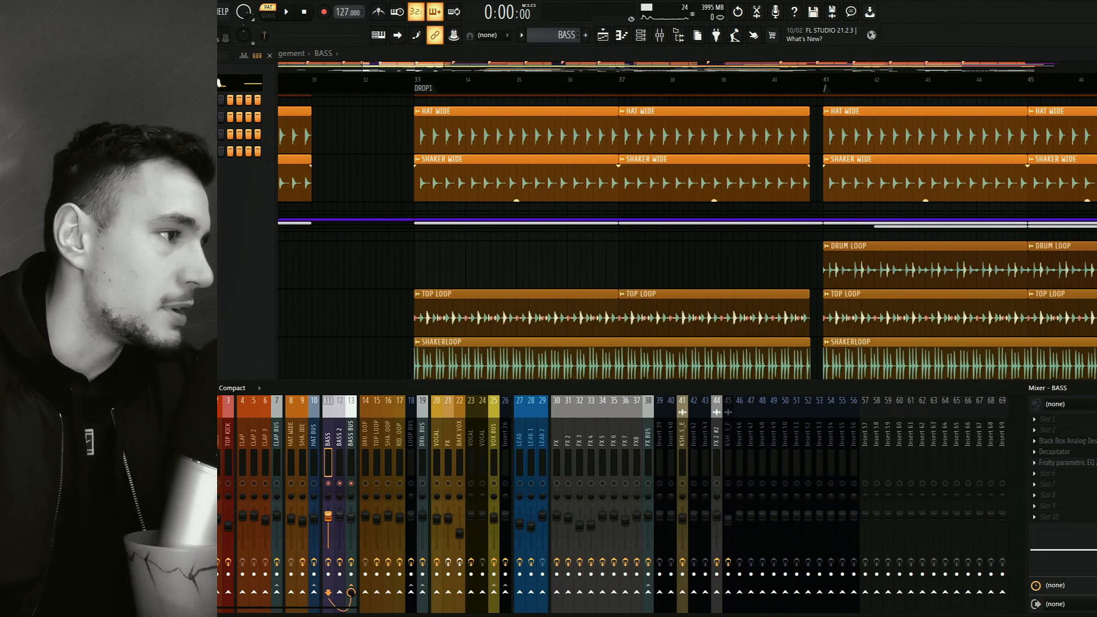
key("F7")
scroll(607, 425, "down", 6)
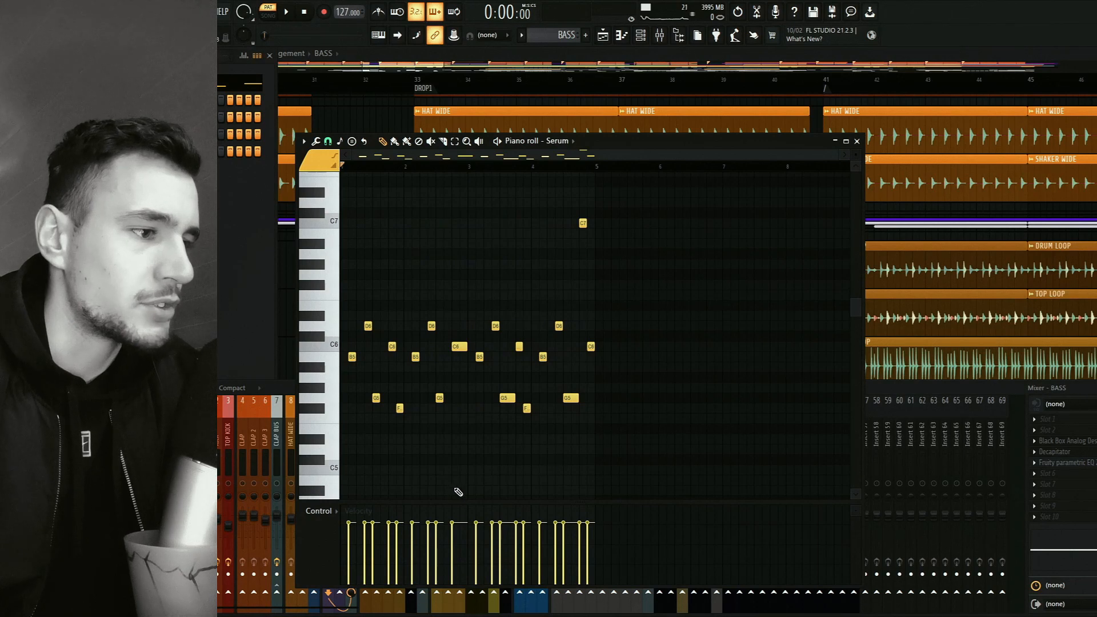
scroll(483, 480, "down", 2)
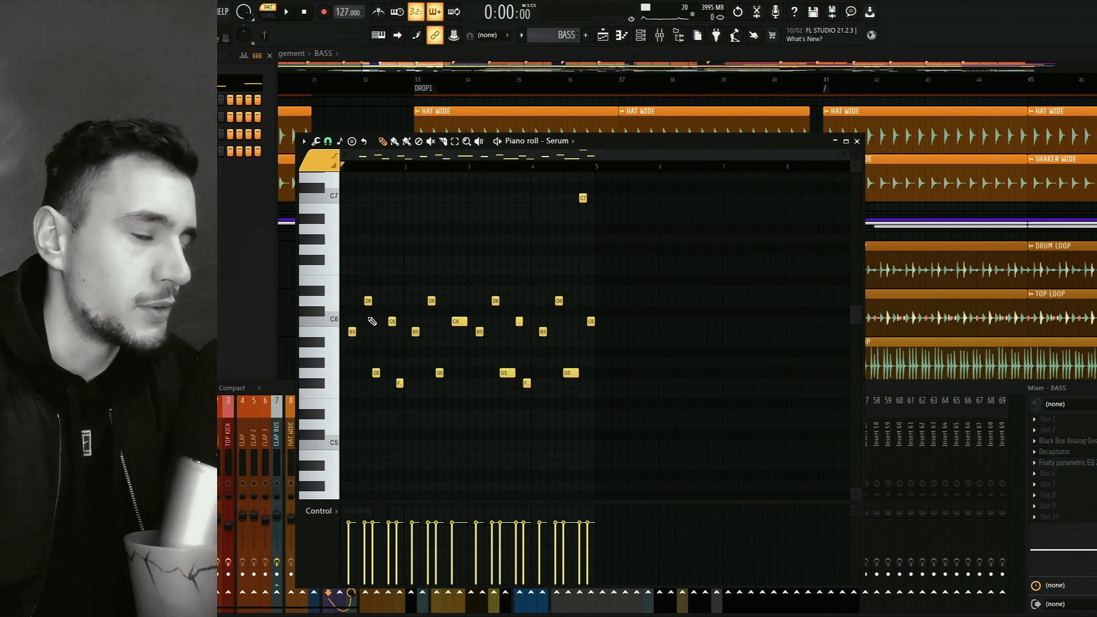
left_click(286, 13)
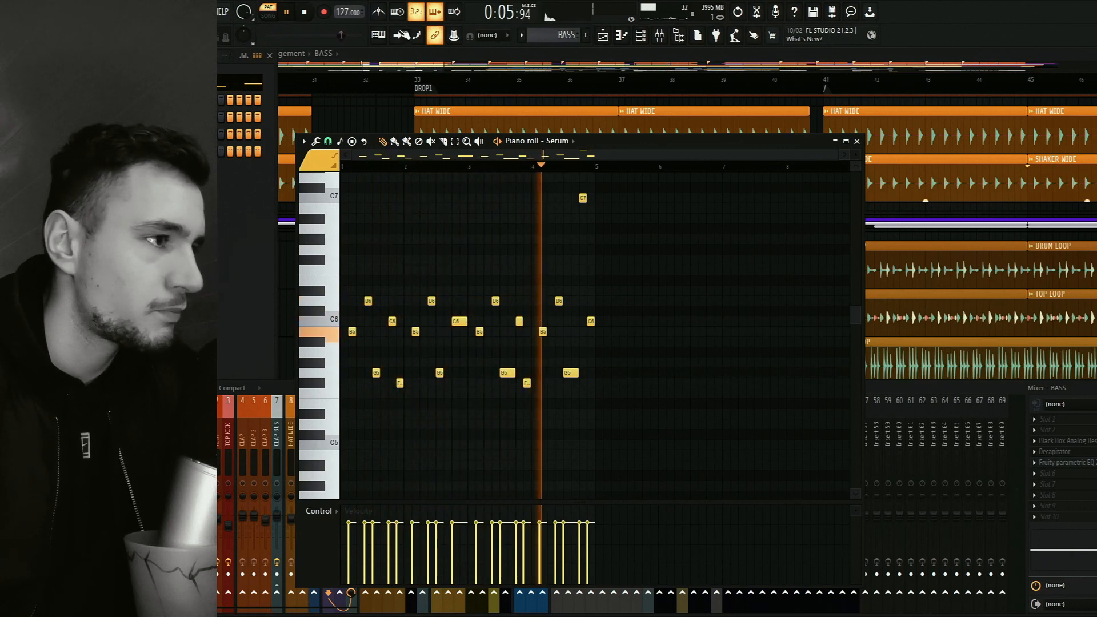
left_click(306, 13)
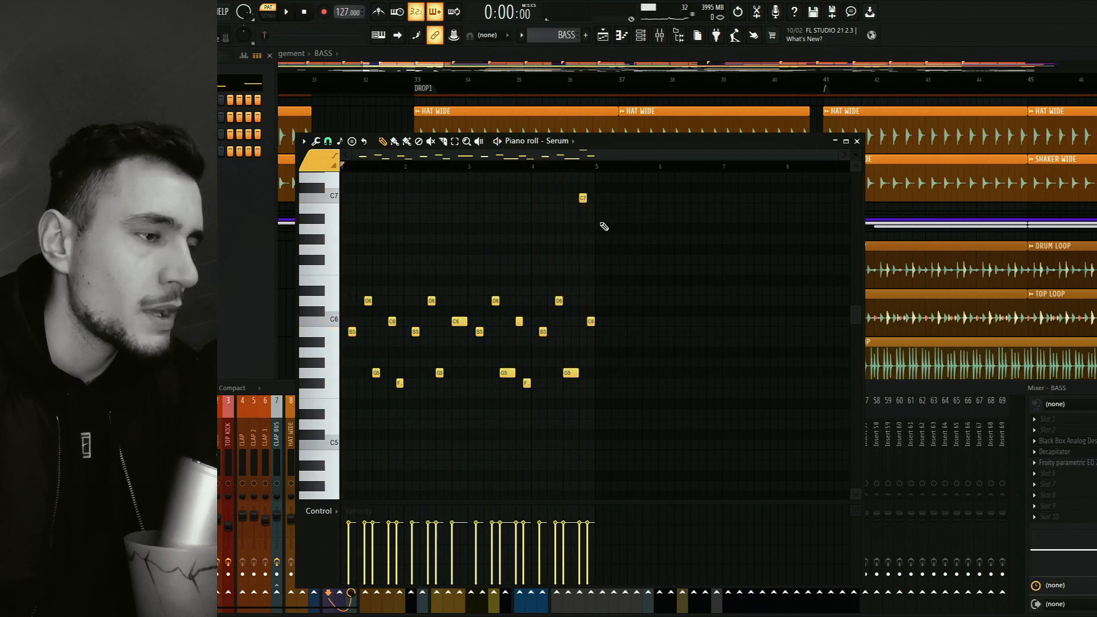
left_click(857, 141)
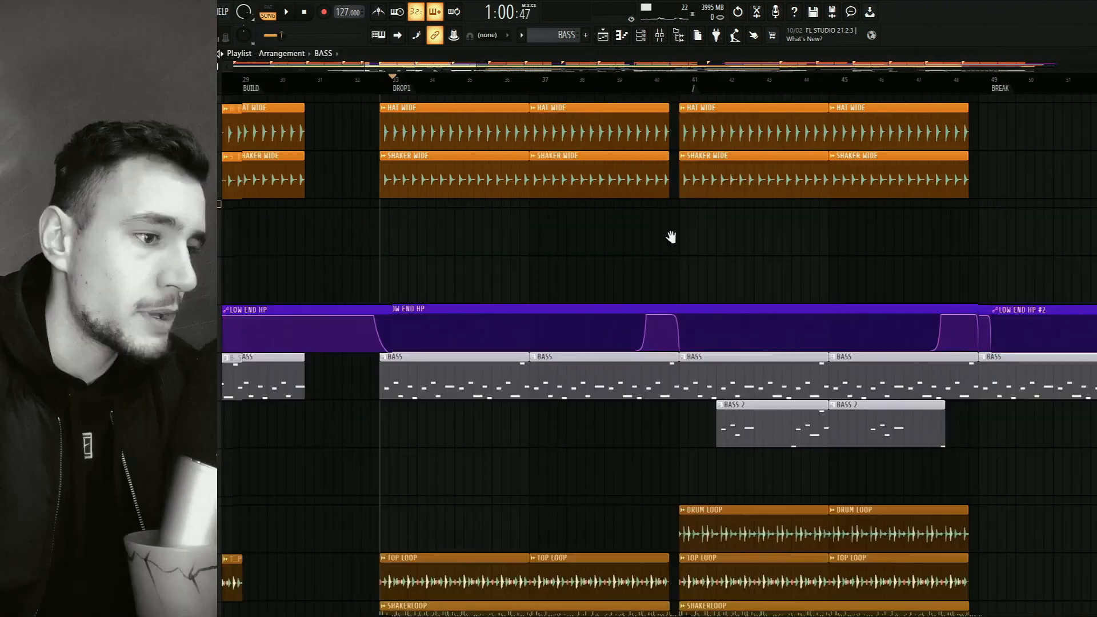
Audition BASS 2 without the main BASS channel from just before its first clip, then return the playhead to bar 41.
left_click_drag(671, 237, 644, 232)
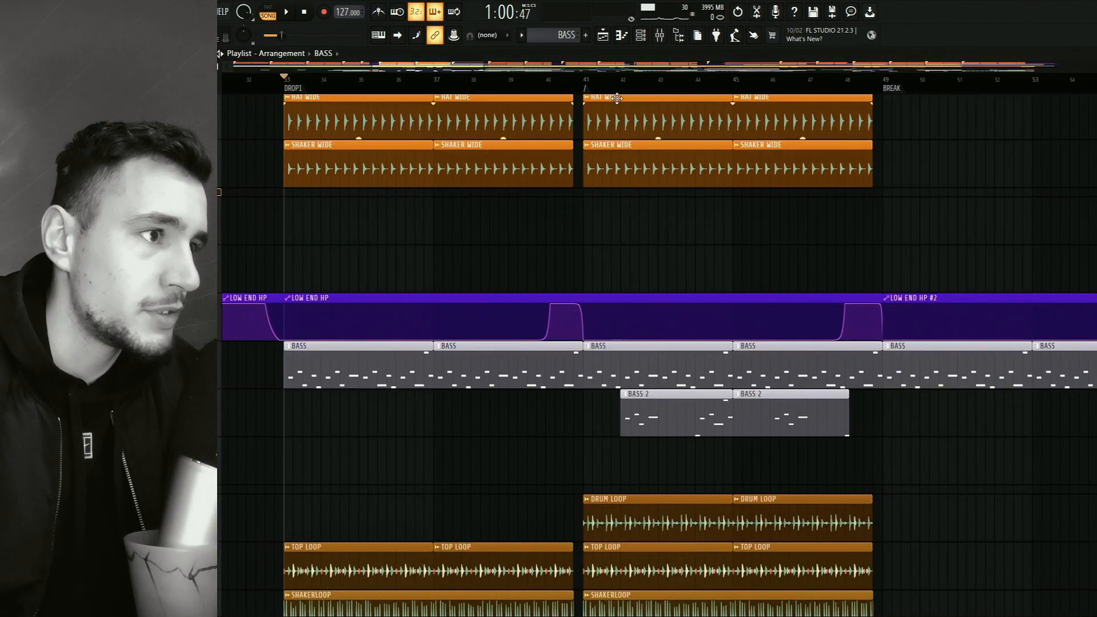
left_click(611, 85)
left_click(659, 35)
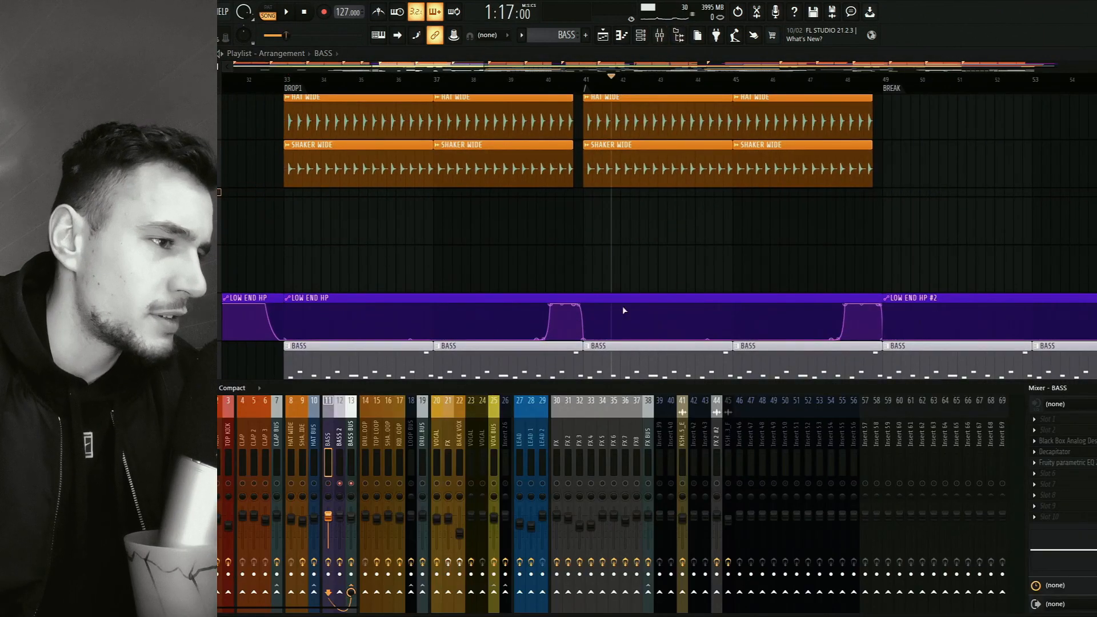
left_click_drag(677, 275, 641, 212)
key("space")
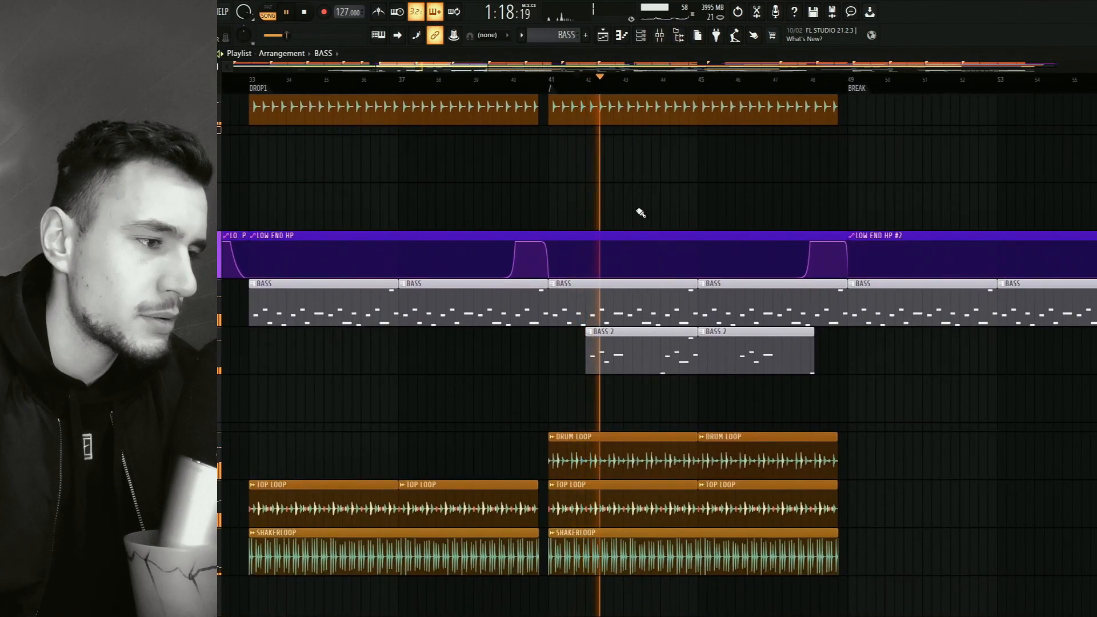
key("space")
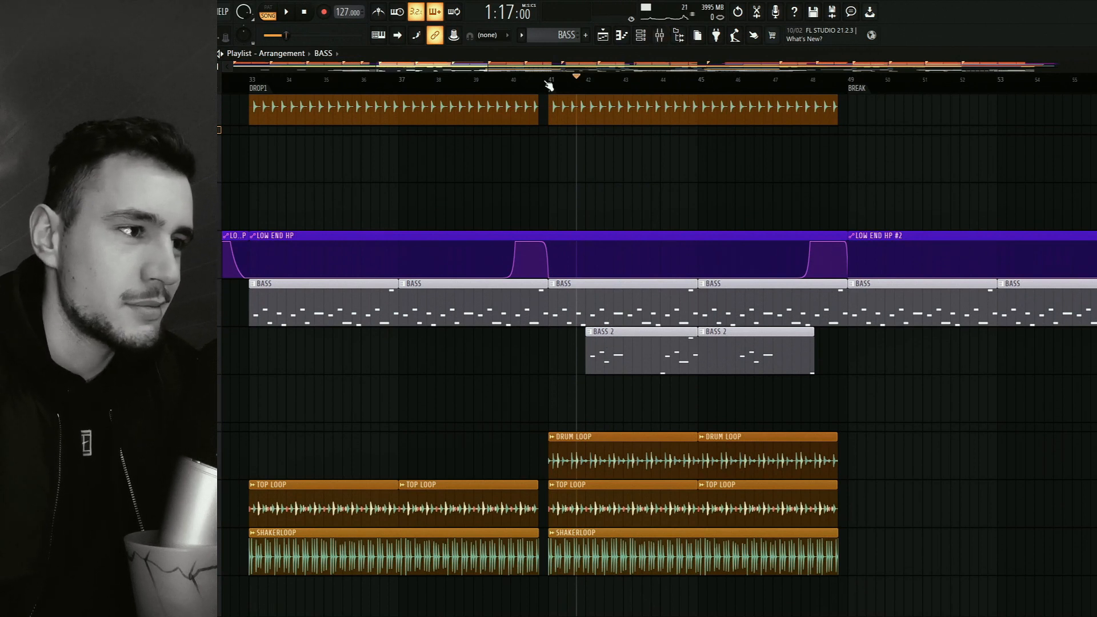
left_click(548, 85)
left_click(659, 35)
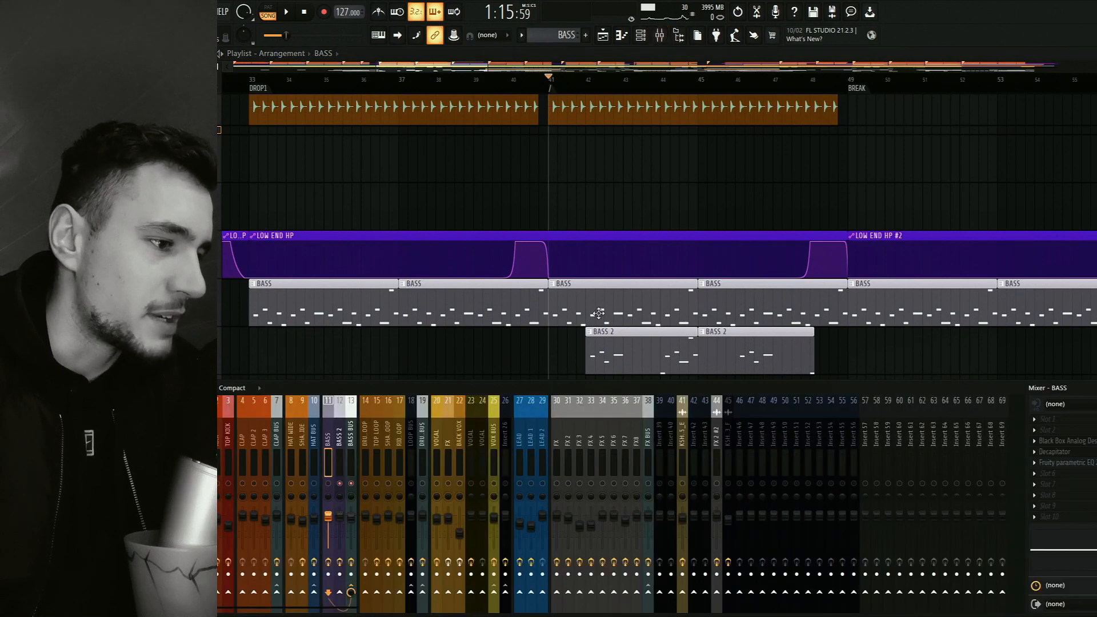
key("F9")
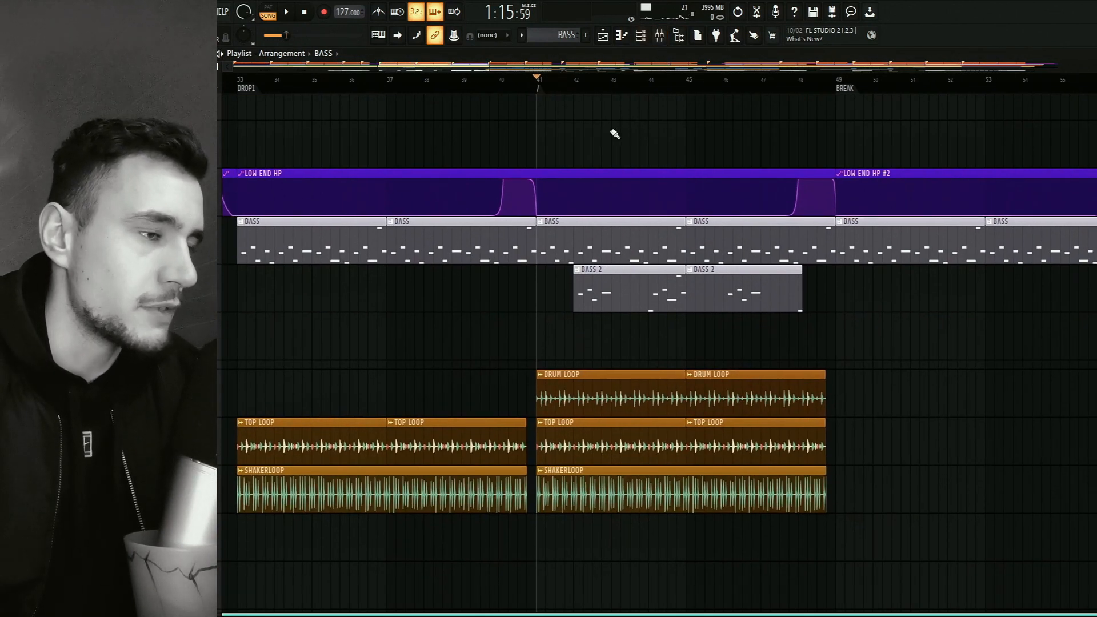
Compare the Serum settings of the BASS and BASS 2 channels, then close the BASS 2 instrument.
left_click(661, 38)
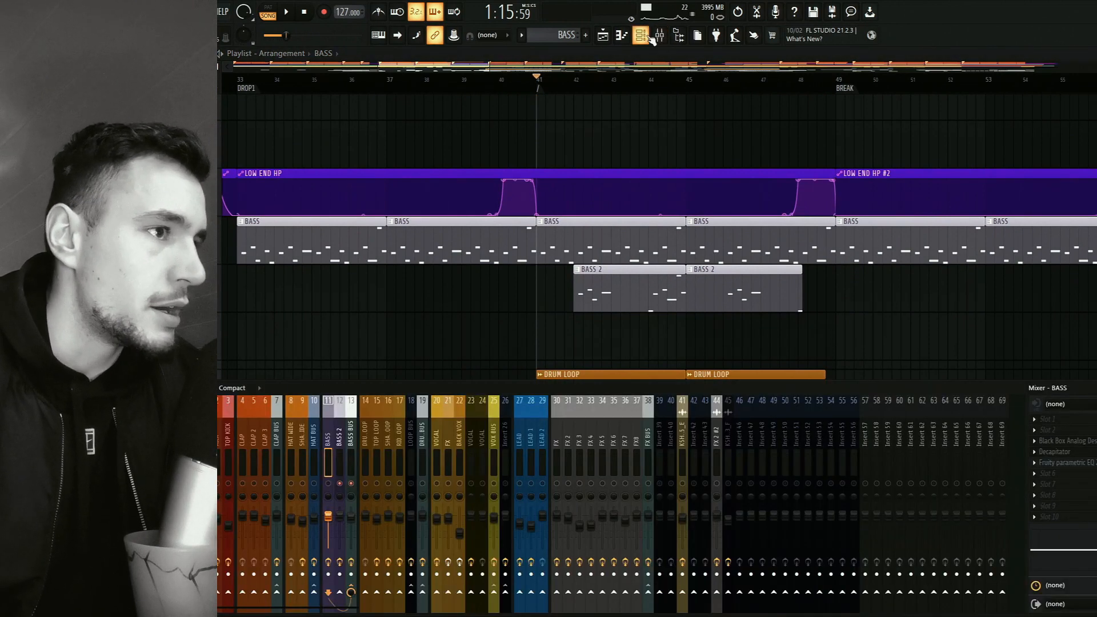
left_click(641, 35)
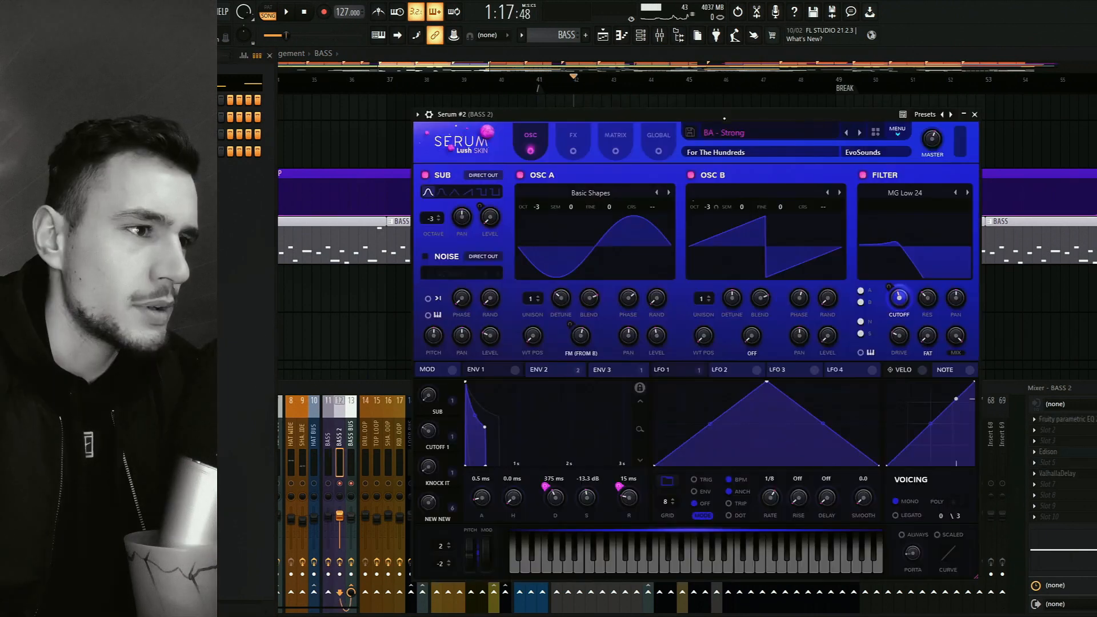
left_click(88, 100)
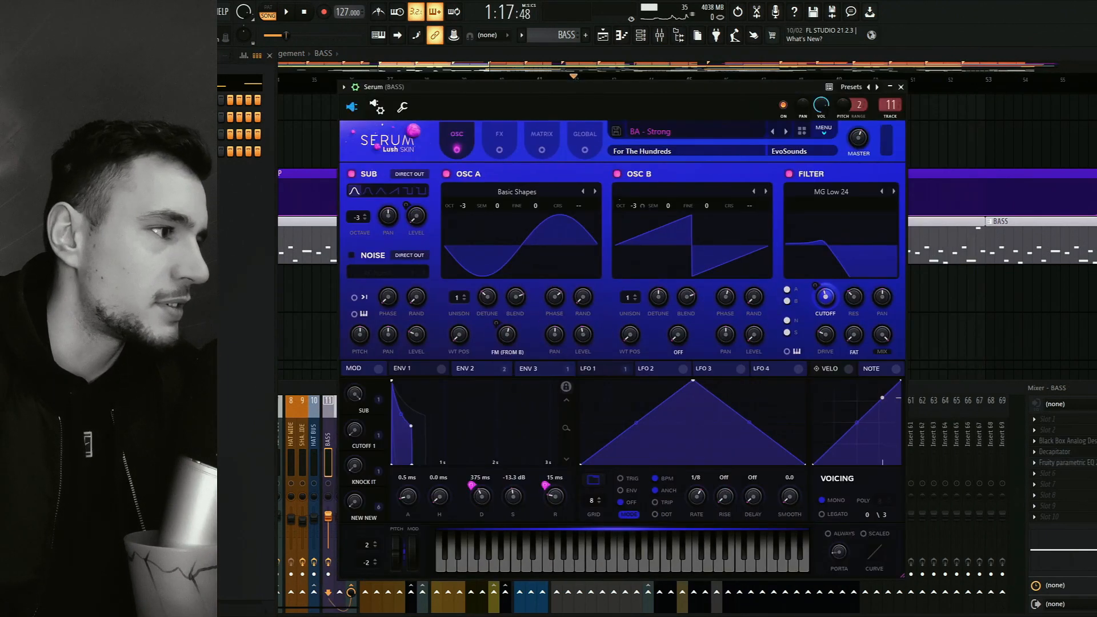
left_click(88, 117)
left_click_drag(639, 115, 677, 114)
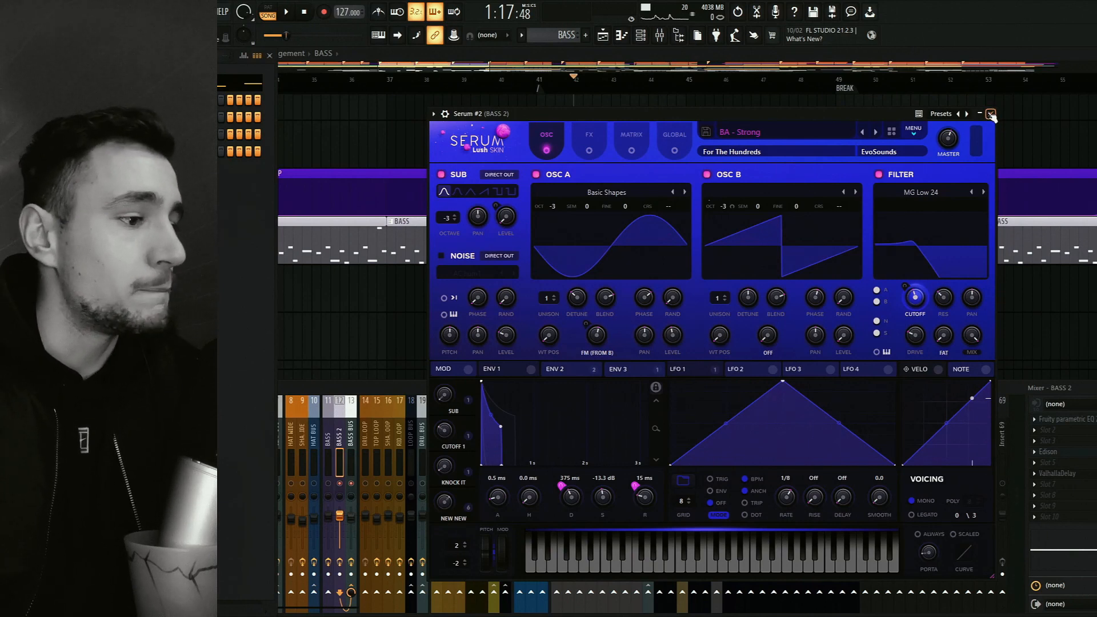
left_click(990, 114)
Audition the drop from around bar 42 with the BASS and BASS 2 layers playing alongside the drum loops.
left_click(538, 81)
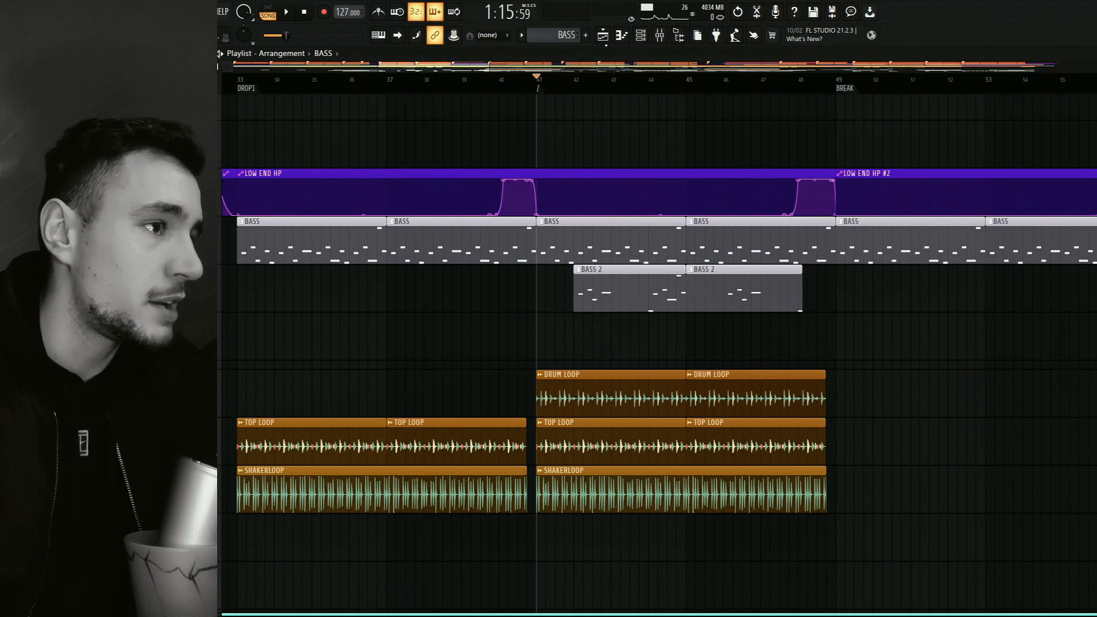
left_click(659, 34)
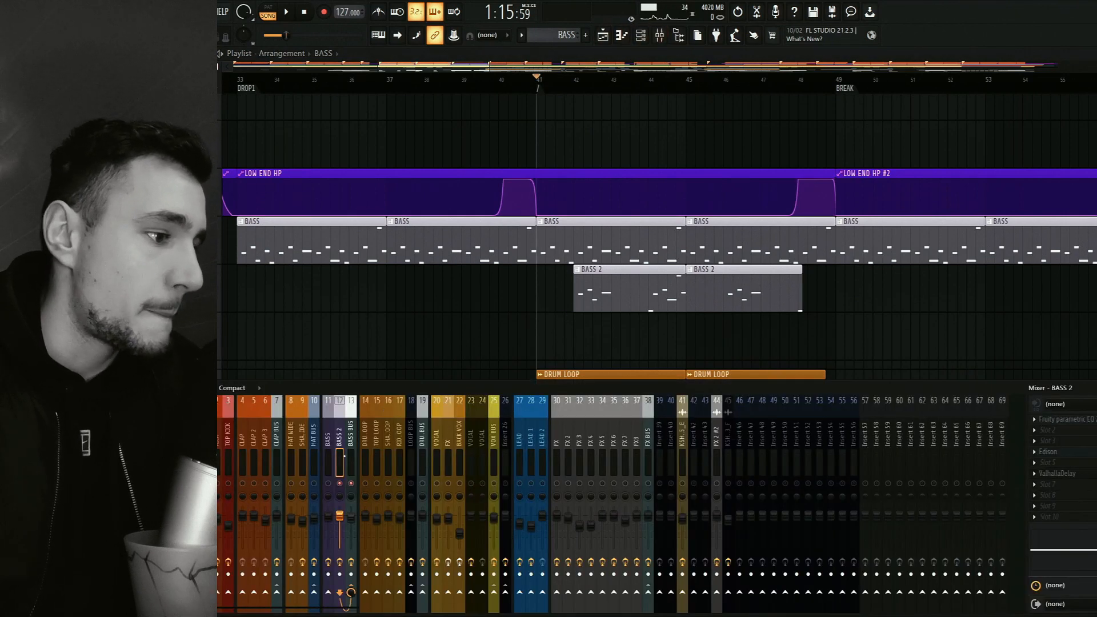
left_click(577, 84)
key("space")
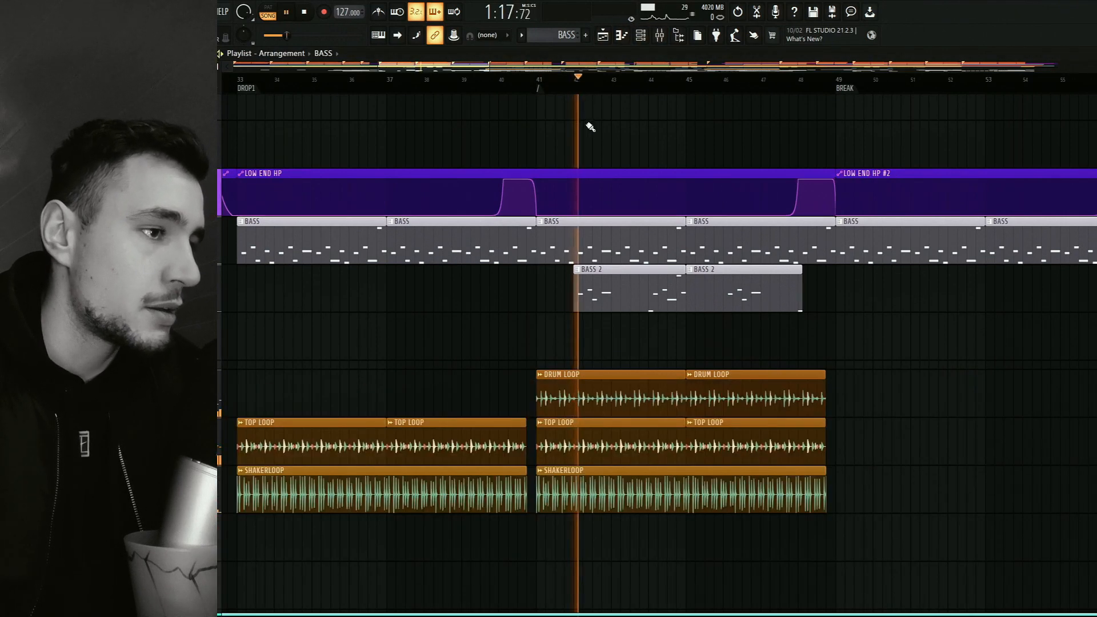
left_click(657, 86)
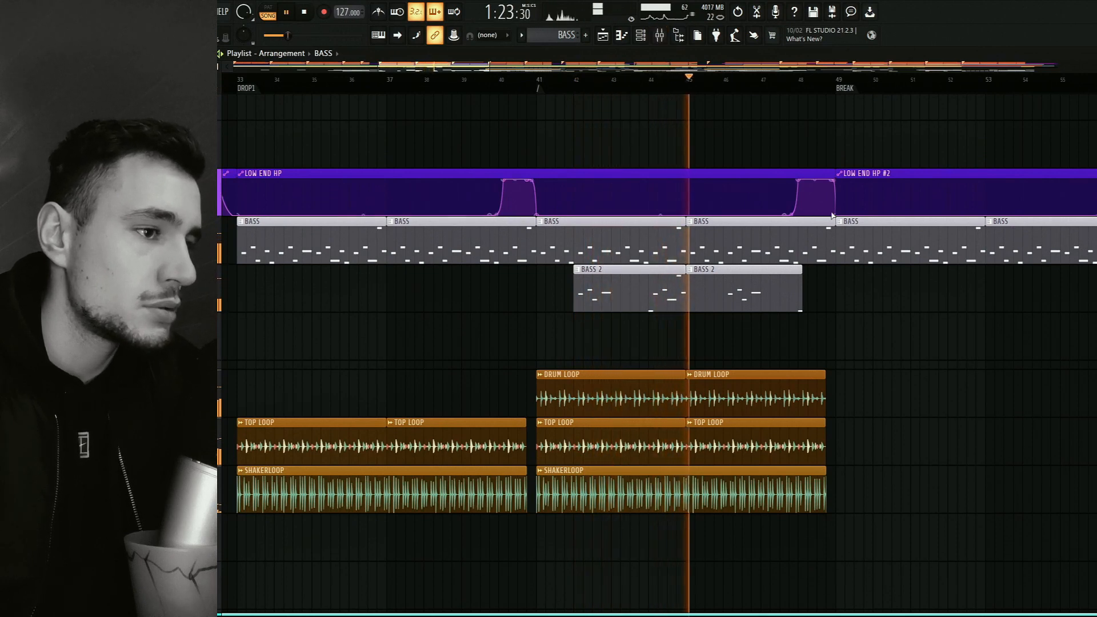
left_click_drag(832, 216, 569, 235)
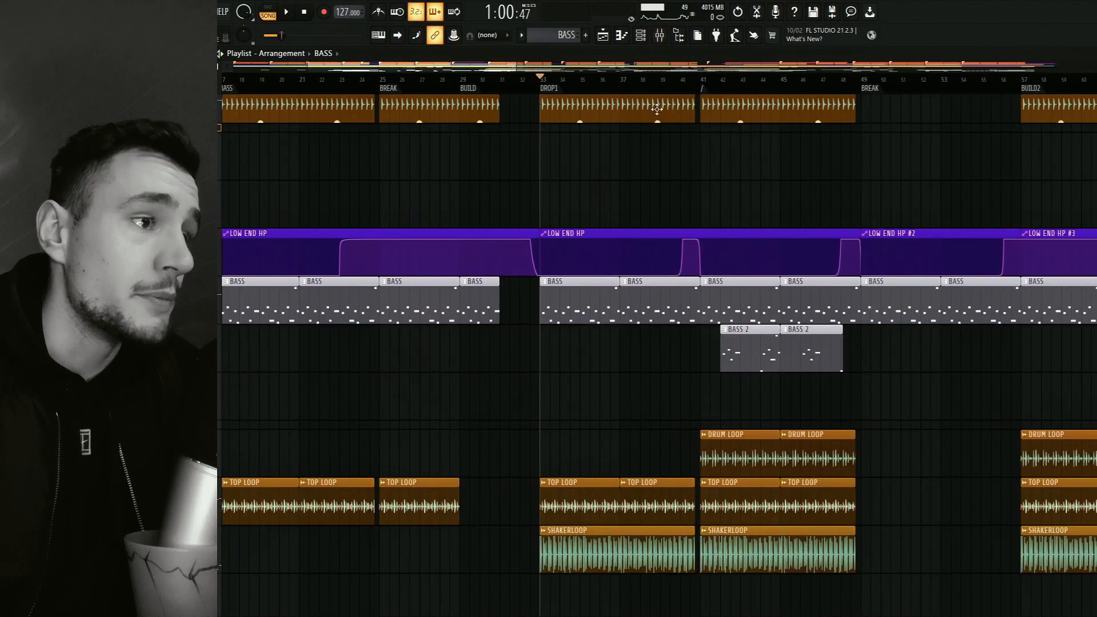
Select the BASS BUS mixer track and briefly play DROP1 from bar 33.
left_click(660, 35)
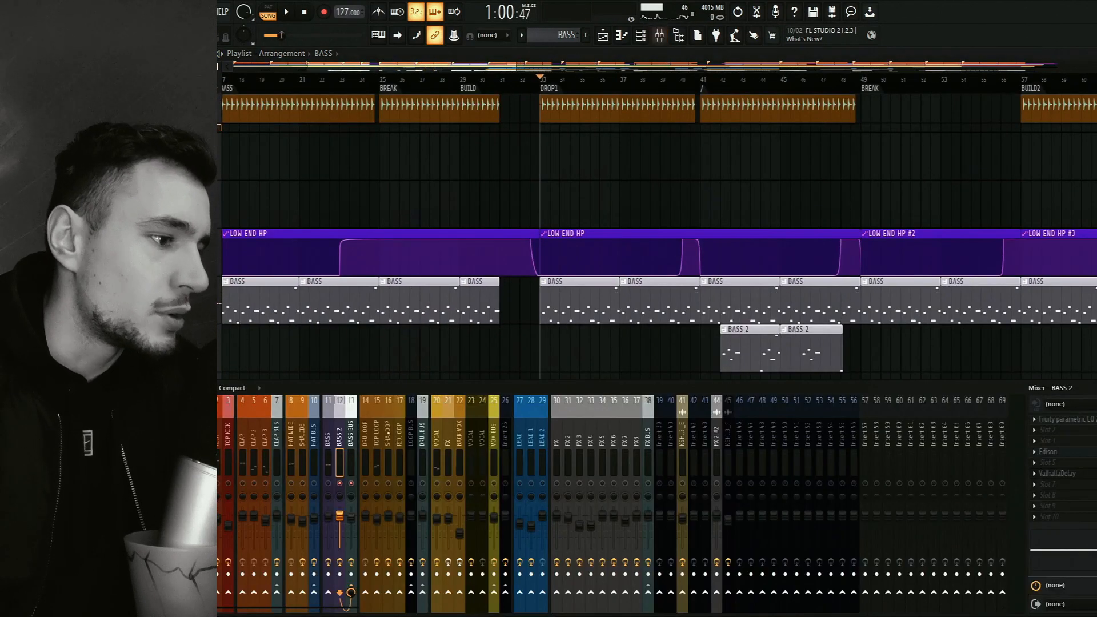
left_click(351, 489)
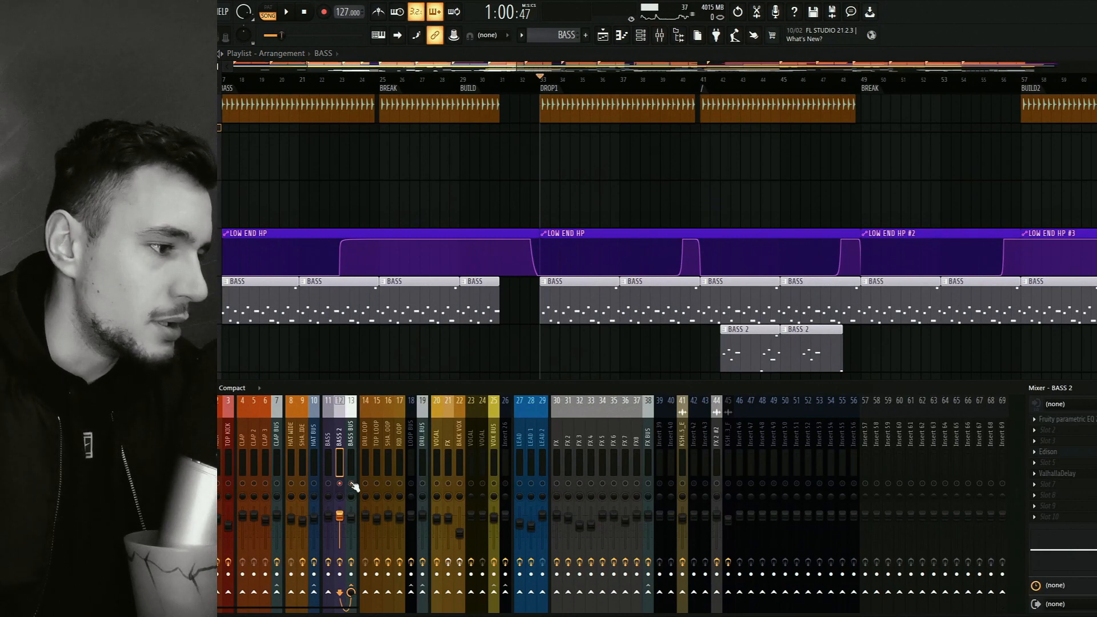
key("space")
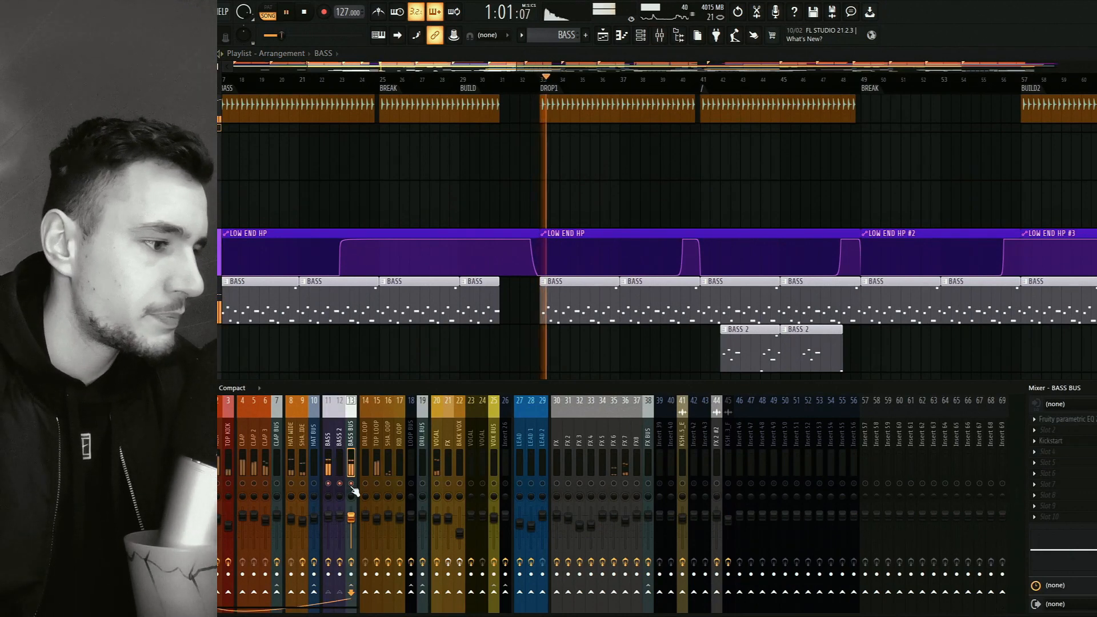
key("space")
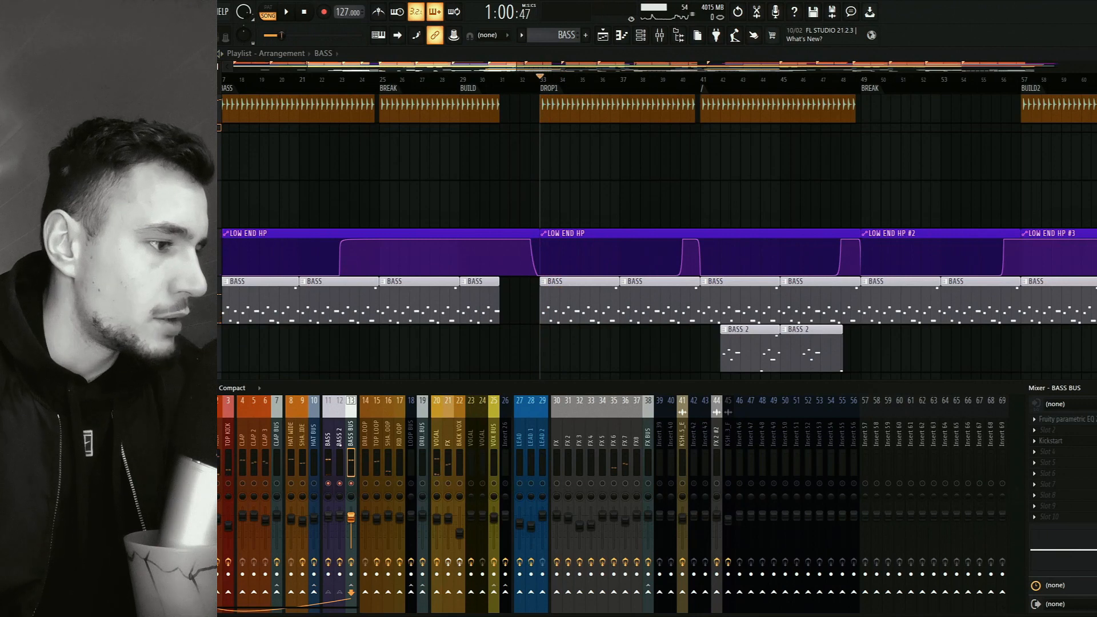
Review the Black Box Analog Design, Decapitator and Fruity parametric EQ 2 effects on the BASS mixer track, then close the EQ.
left_click(328, 473)
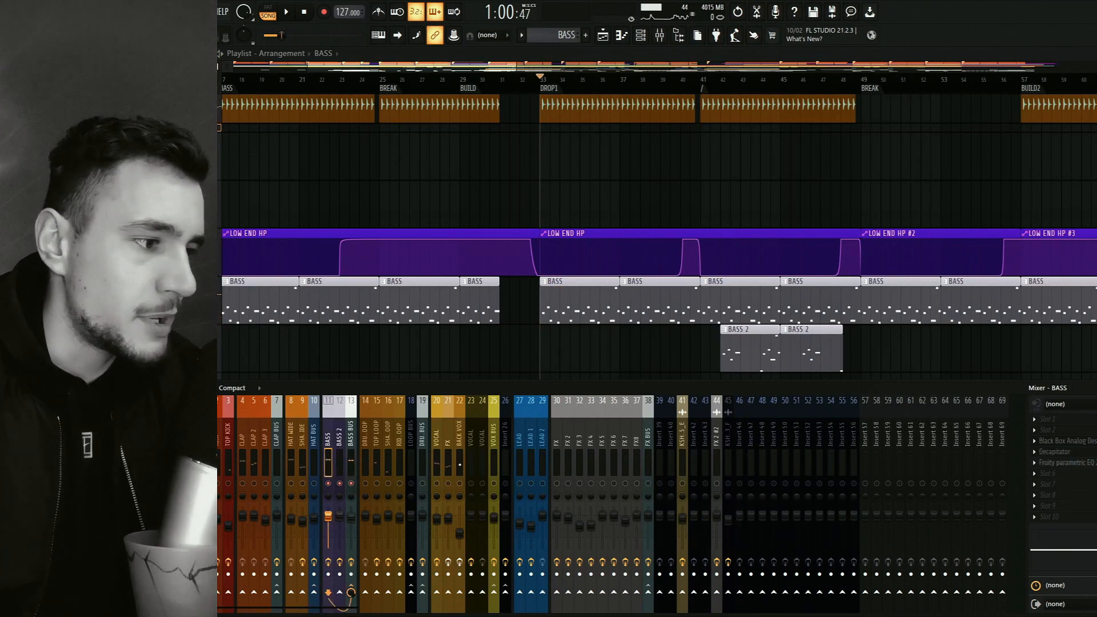
left_click(1092, 444)
left_click(1092, 444)
left_click(1076, 452)
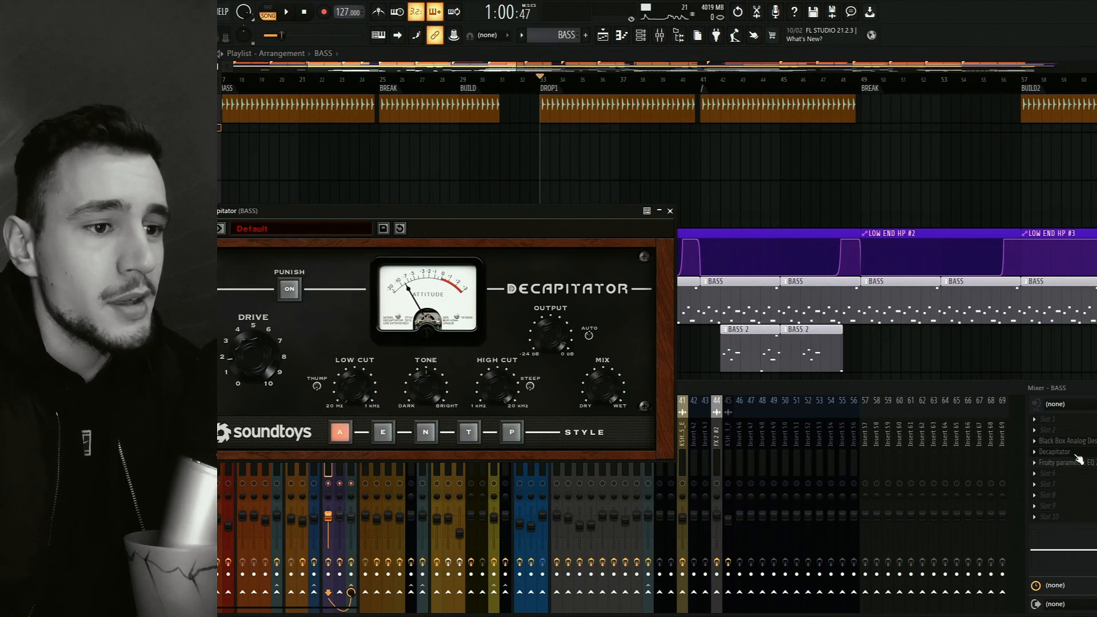
left_click(1077, 462)
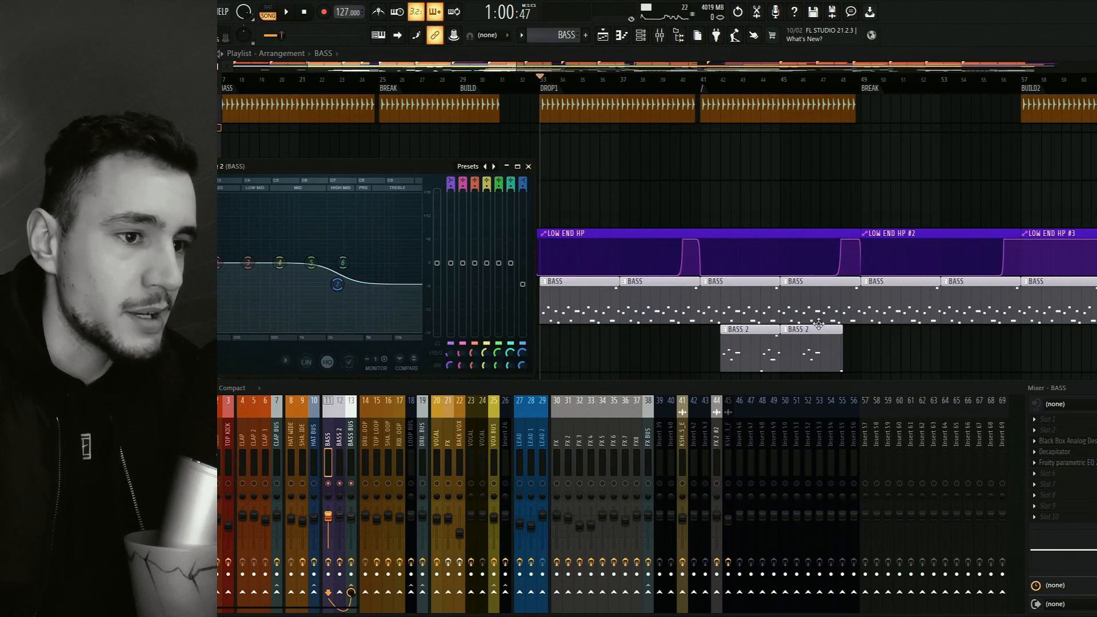
left_click(529, 166)
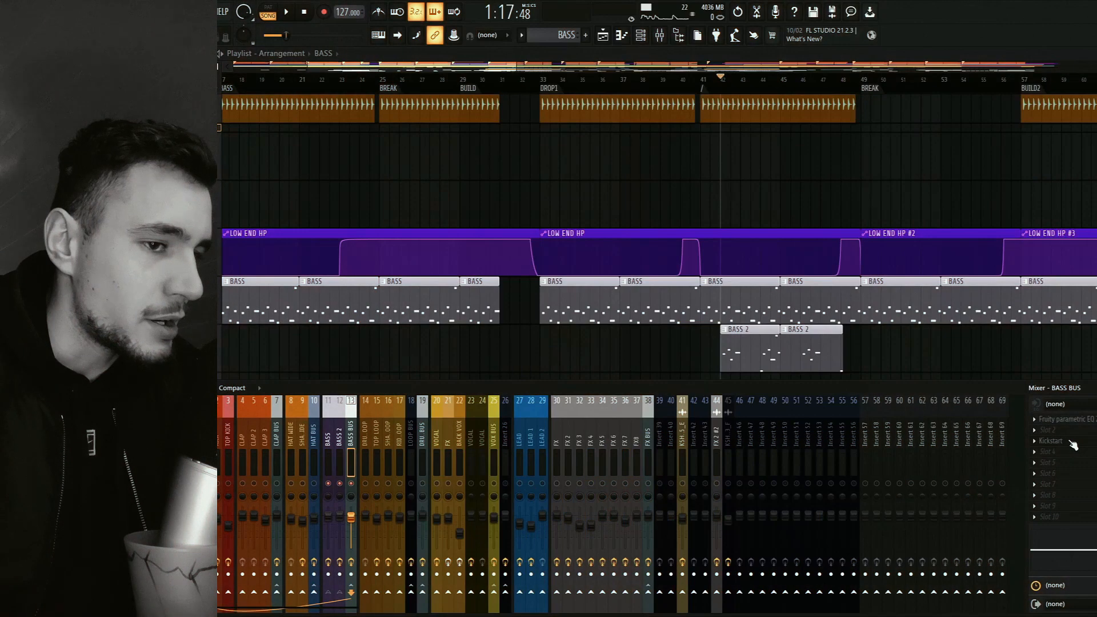
Inspect the Kickstart sidechain curve on the BASS BUS, then close the plugin.
left_click(1065, 440)
left_click(1065, 441)
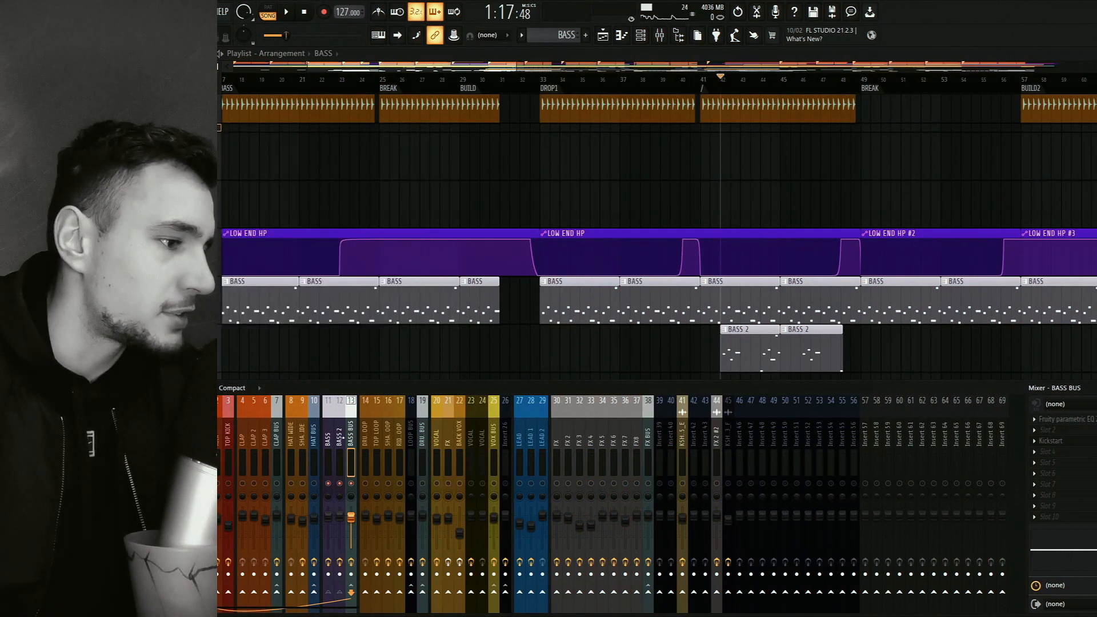
left_click(1054, 440)
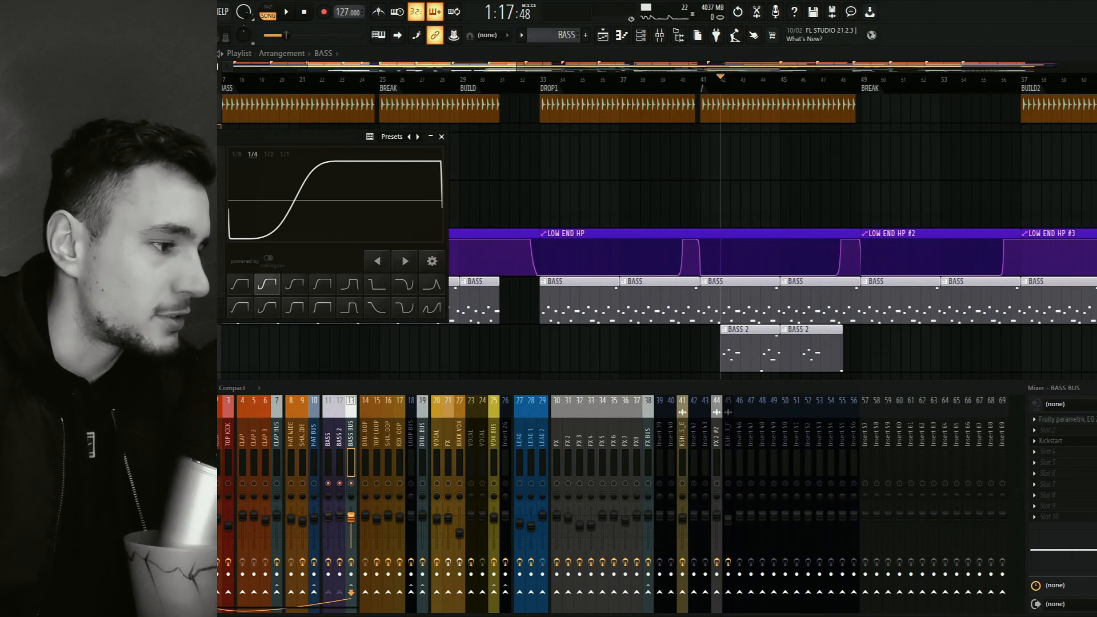
left_click(143, 440)
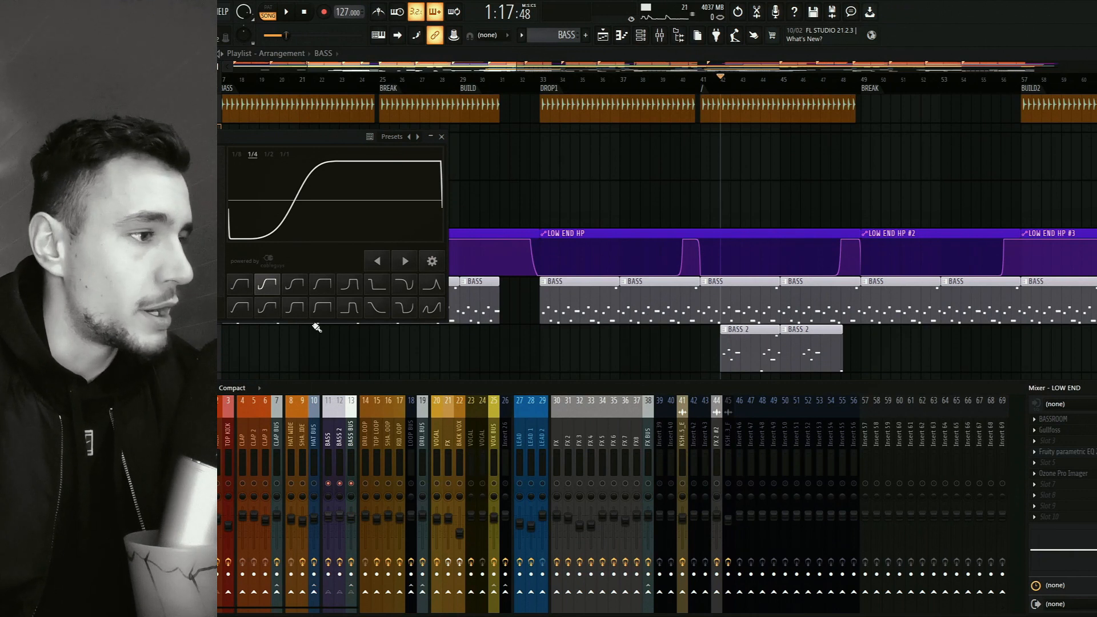
left_click(434, 136)
left_click(441, 136)
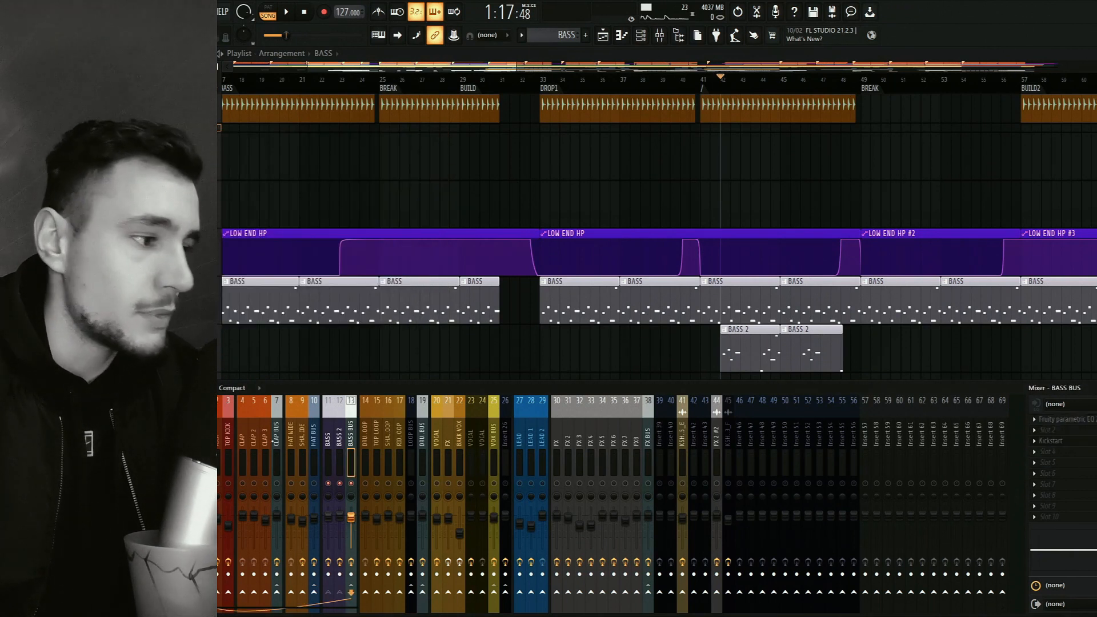
Check the effect chains of the LOW END, TOP KICK, KICK and BASS BUS mixer tracks, ending on LOW END.
left_click(143, 434)
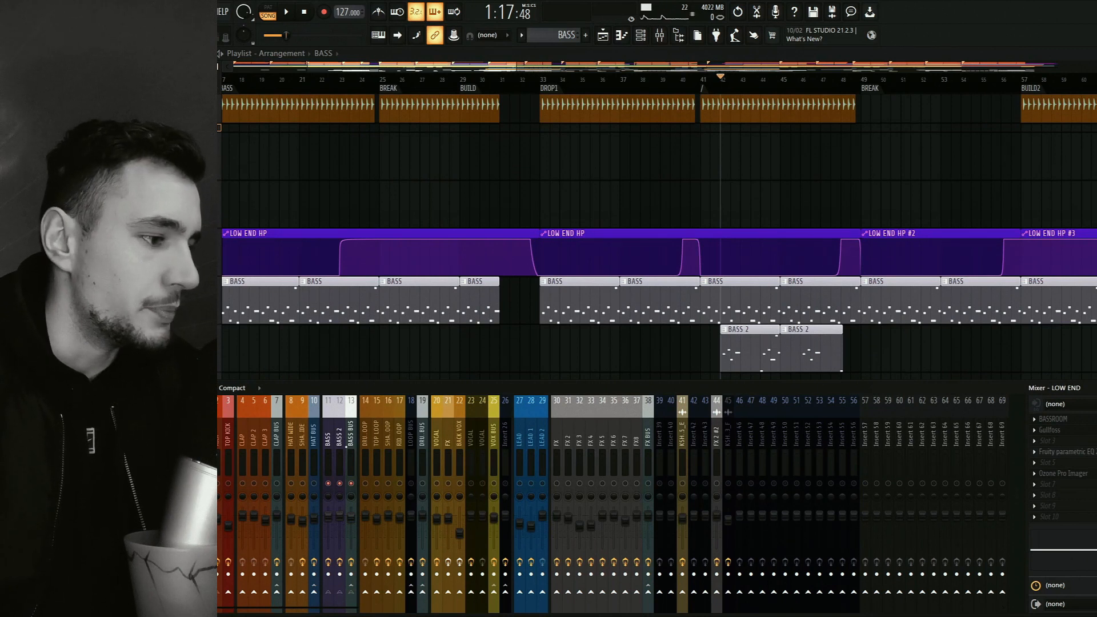
left_click(228, 460)
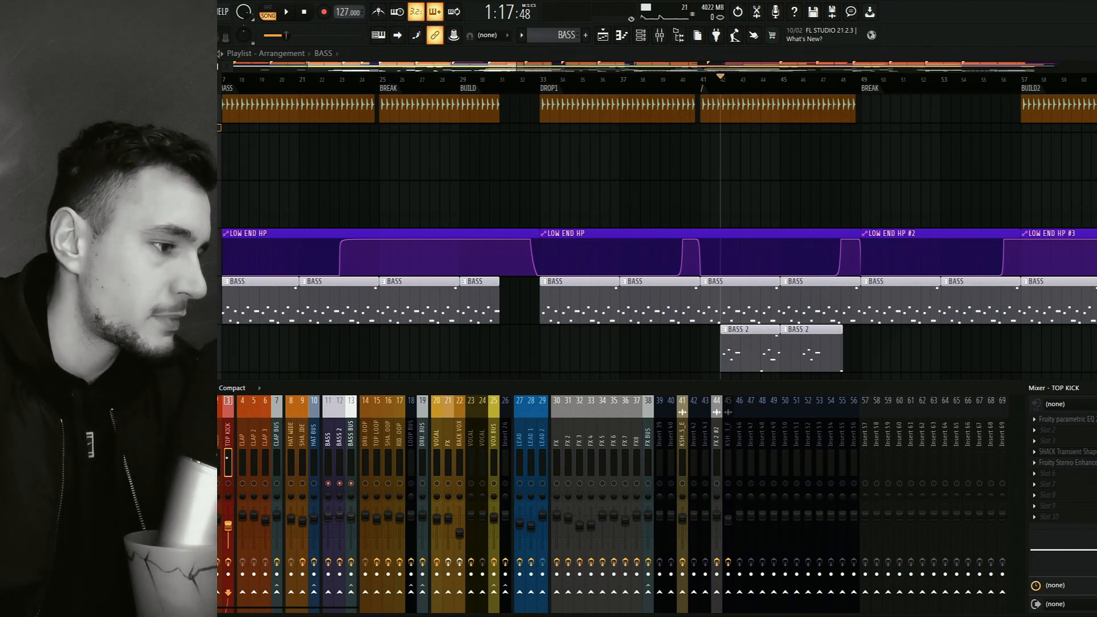
left_click(217, 460)
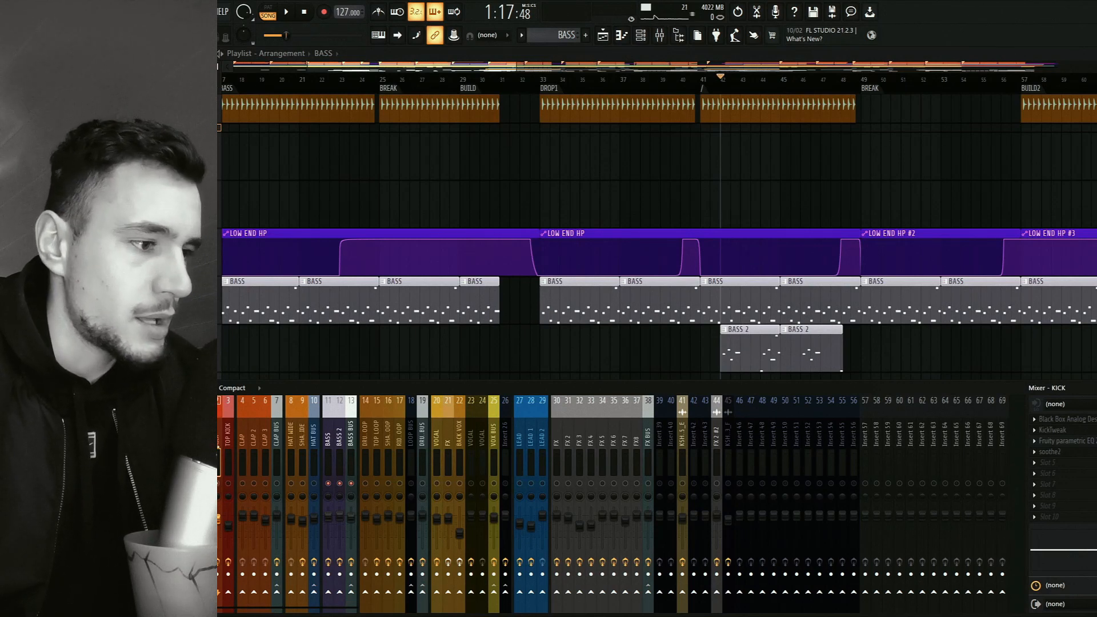
left_click(350, 460)
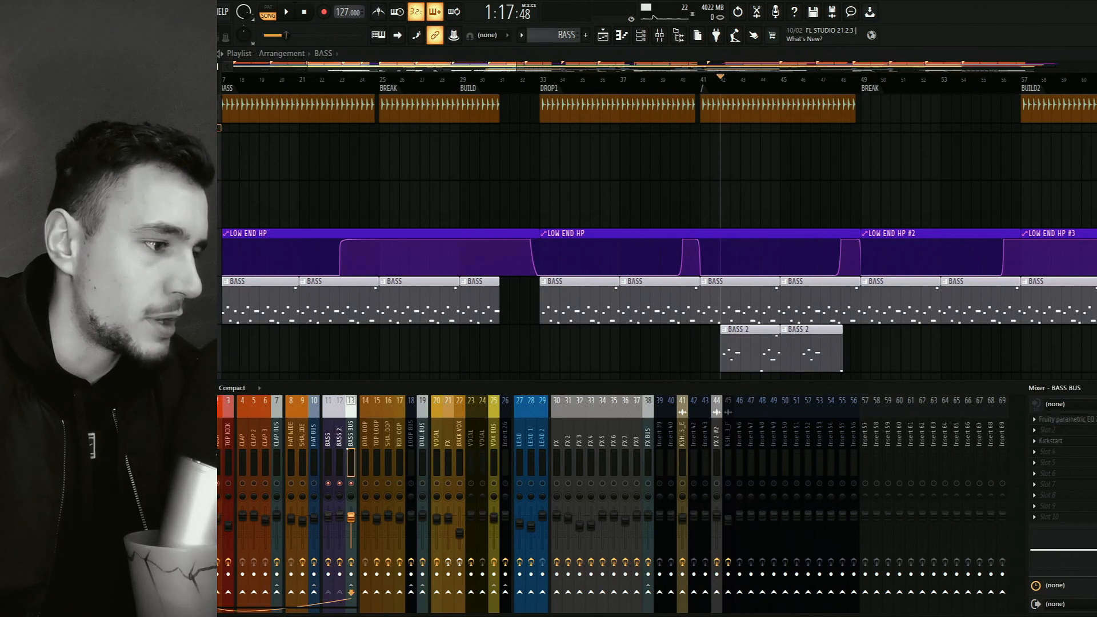
left_click(203, 460)
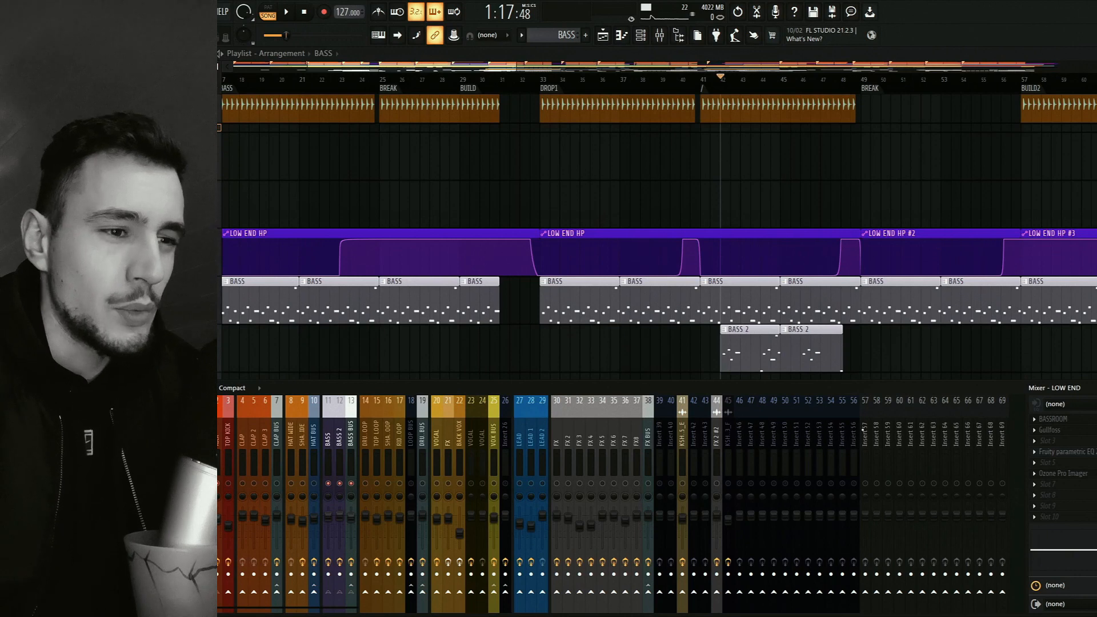
Examine the BASSROOM settings and the Ozone Pro Imager band widths on the LOW END mixer track.
left_click(1052, 418)
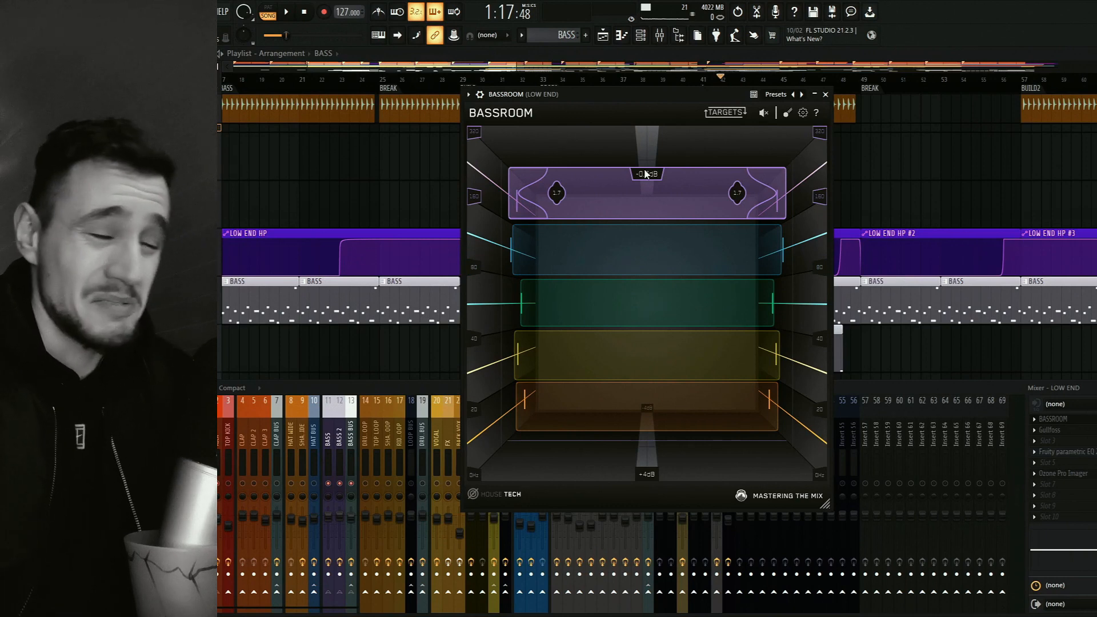
left_click(824, 95)
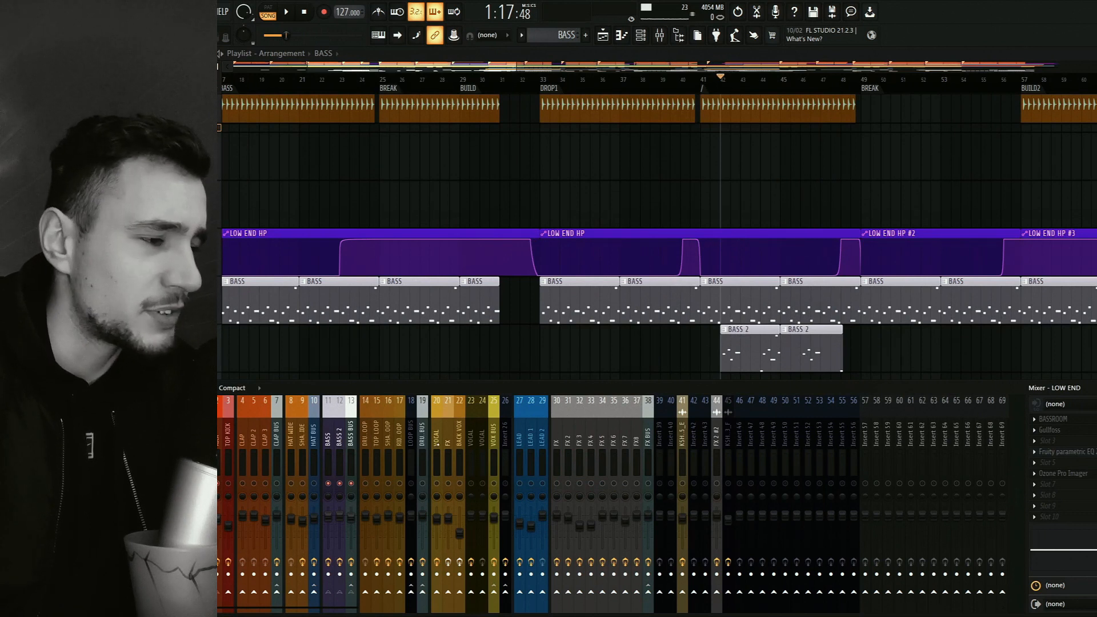
left_click(1044, 475)
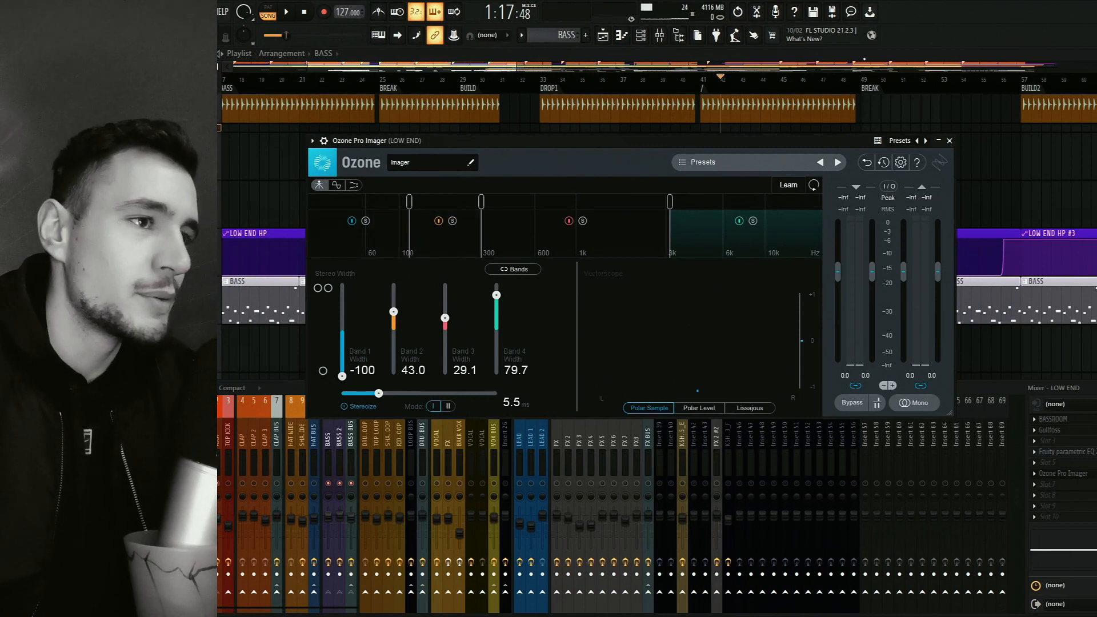
left_click(405, 438)
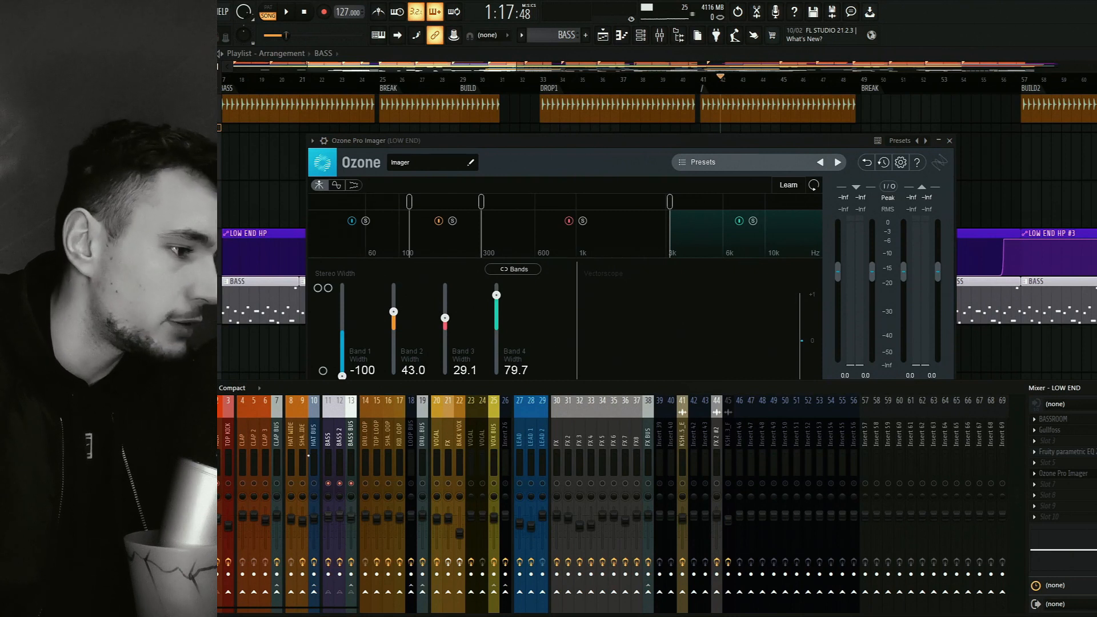
Play the track with the LOW END imager in view, then loop playback of DROP1 from bar 33 to bar 41.
key("space")
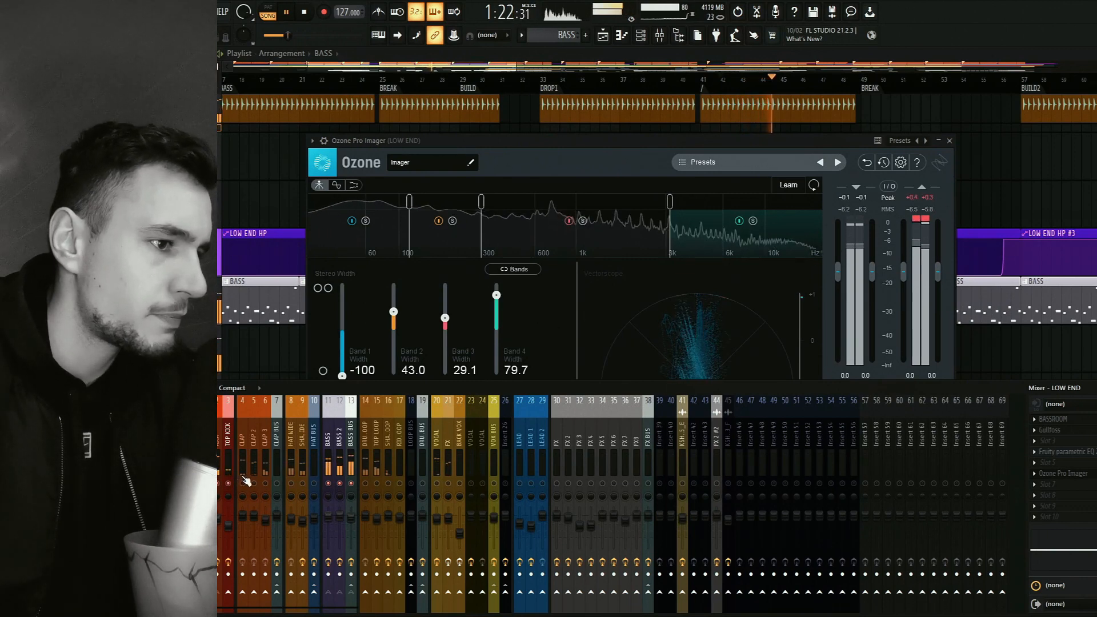
left_click_drag(572, 142, 575, 134)
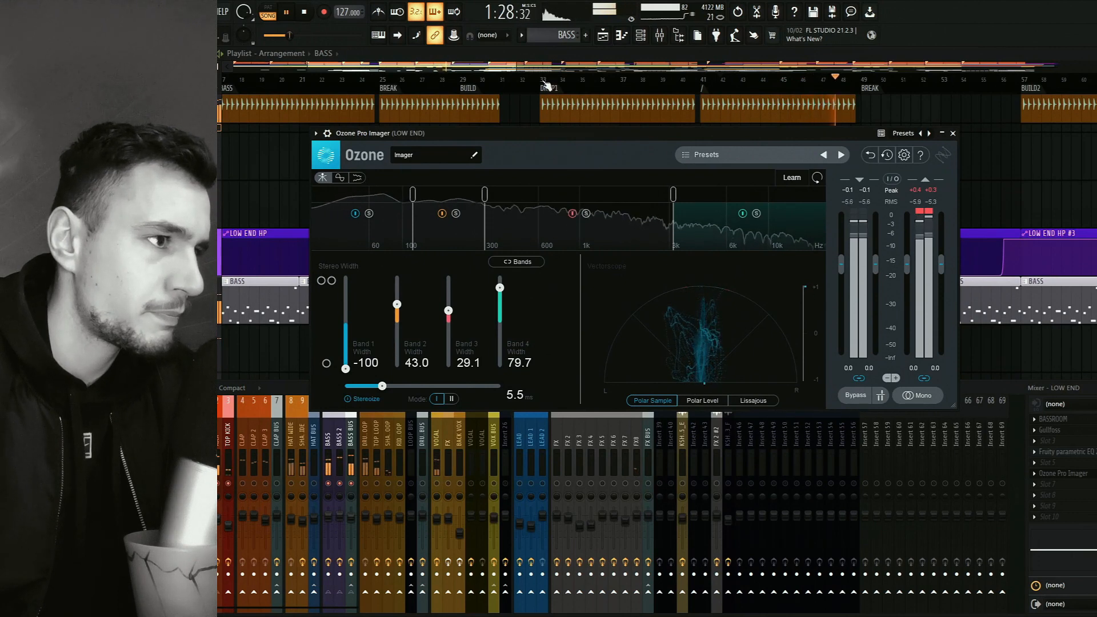
key("space")
left_click_drag(545, 84, 700, 86)
key("space")
key("F9")
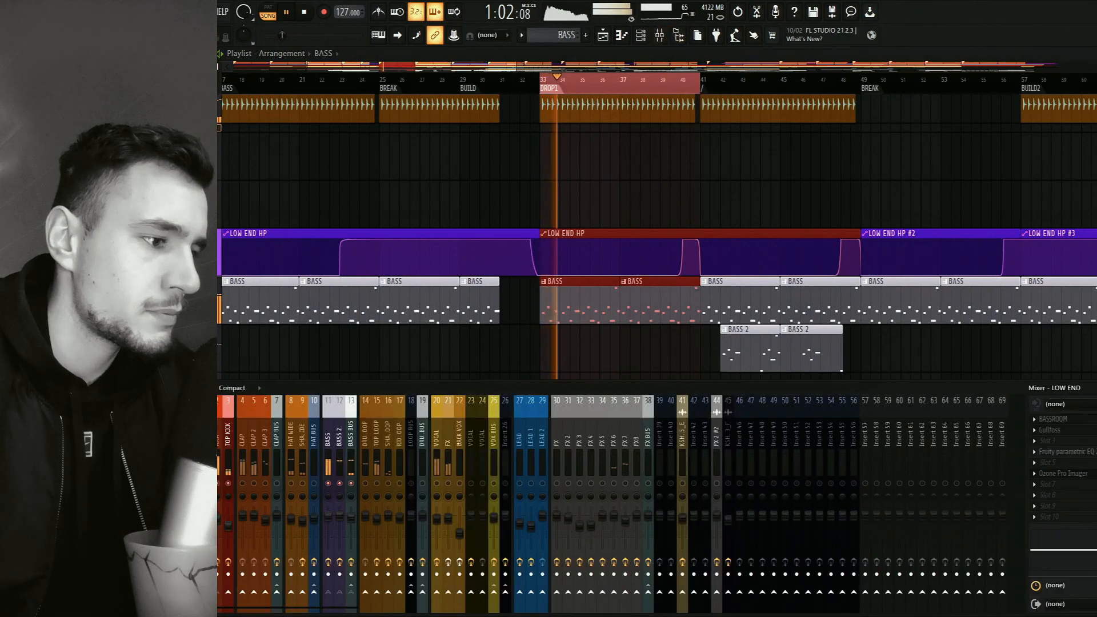
Compare the BASS BUS and KICK mixer tracks during looped playback, then select the LOW END track.
left_click(351, 437)
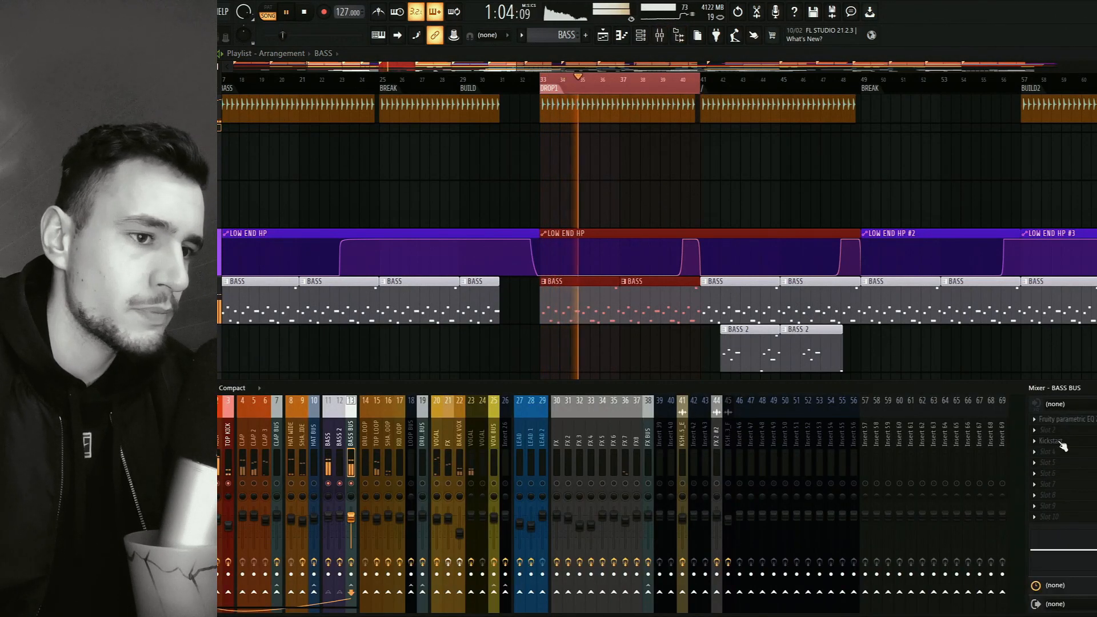
left_click(217, 437)
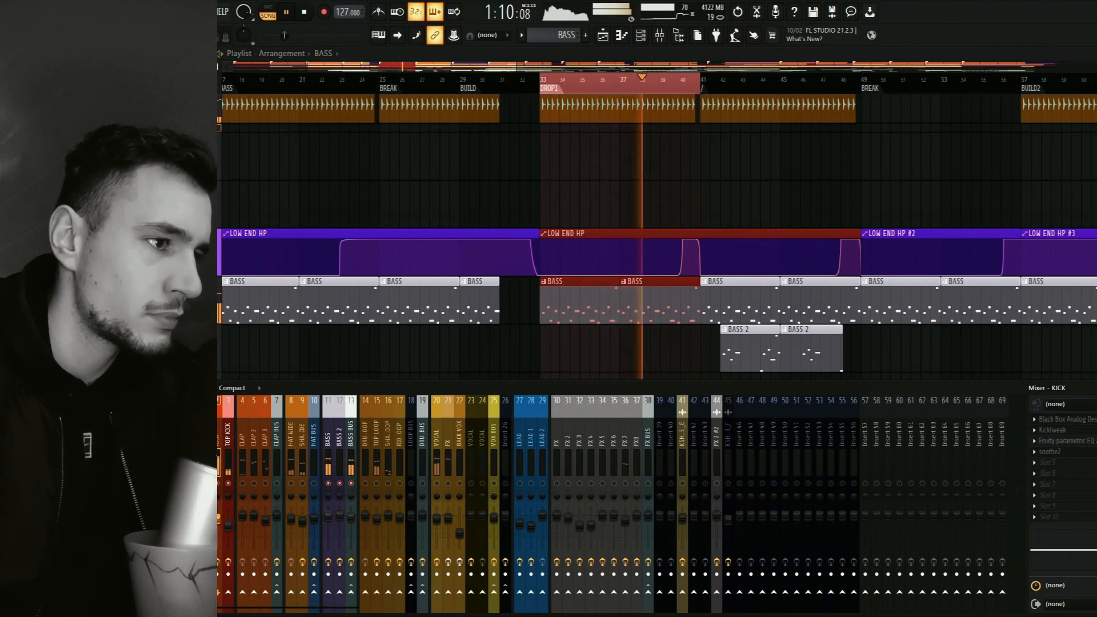
left_click(205, 437)
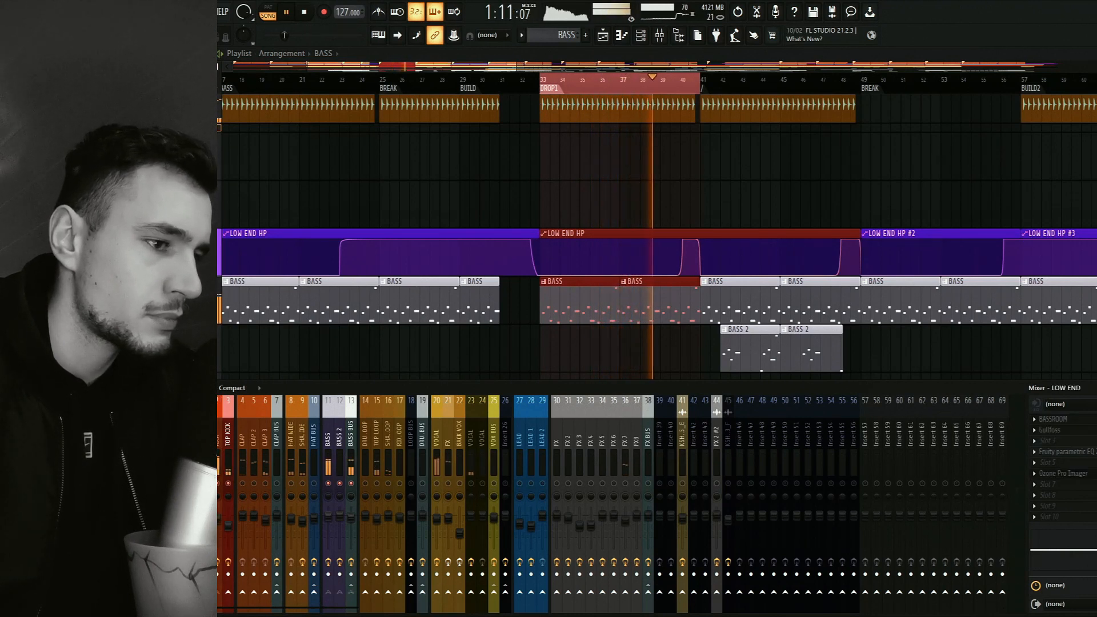
Open BASSROOM and Ozone Pro Imager on the LOW END track and solo the imager's Band 2 during playback.
left_click(1075, 422)
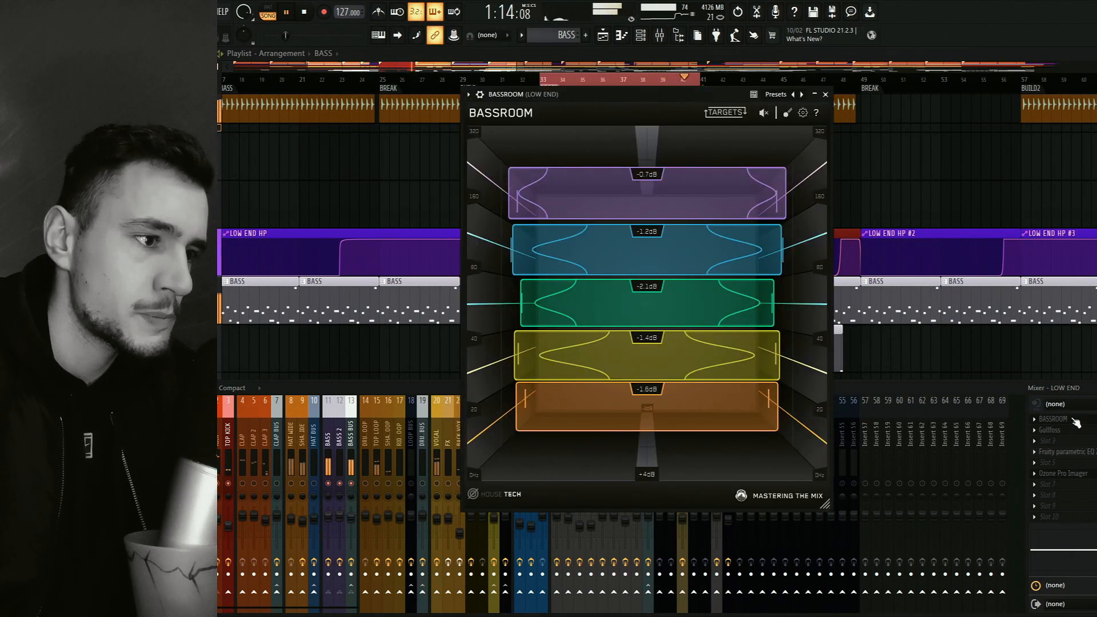
left_click(1068, 475)
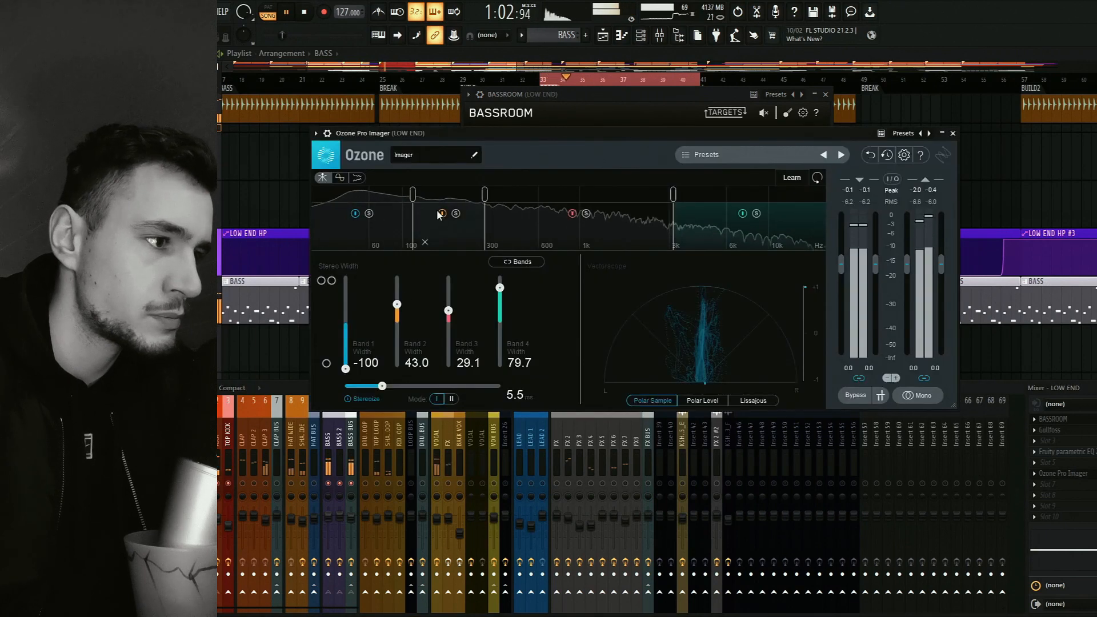
left_click(456, 214)
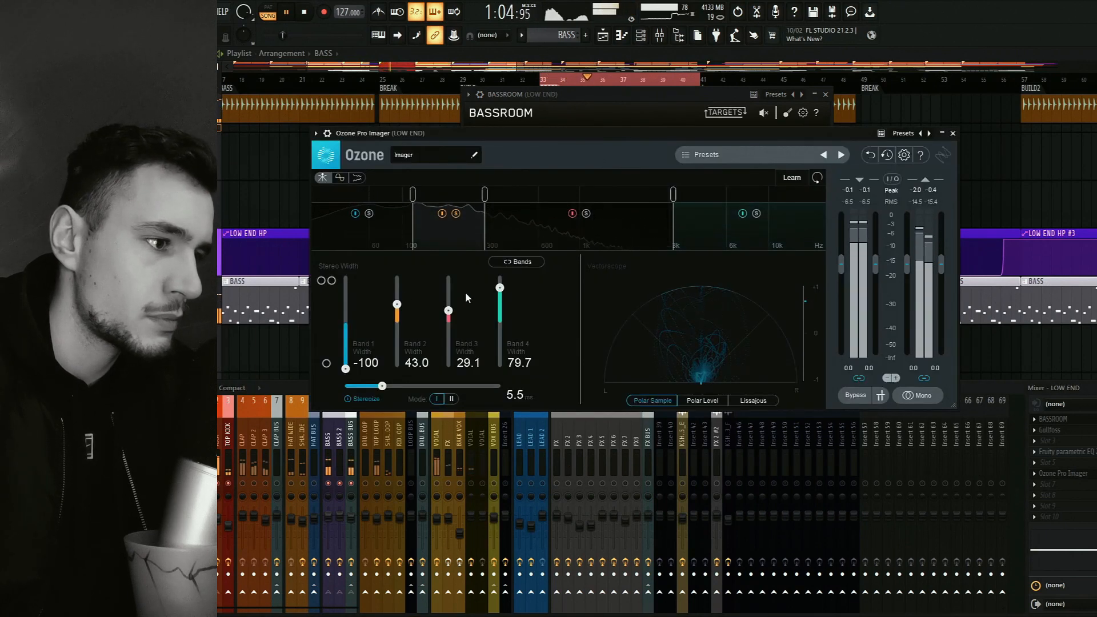
left_click(486, 435)
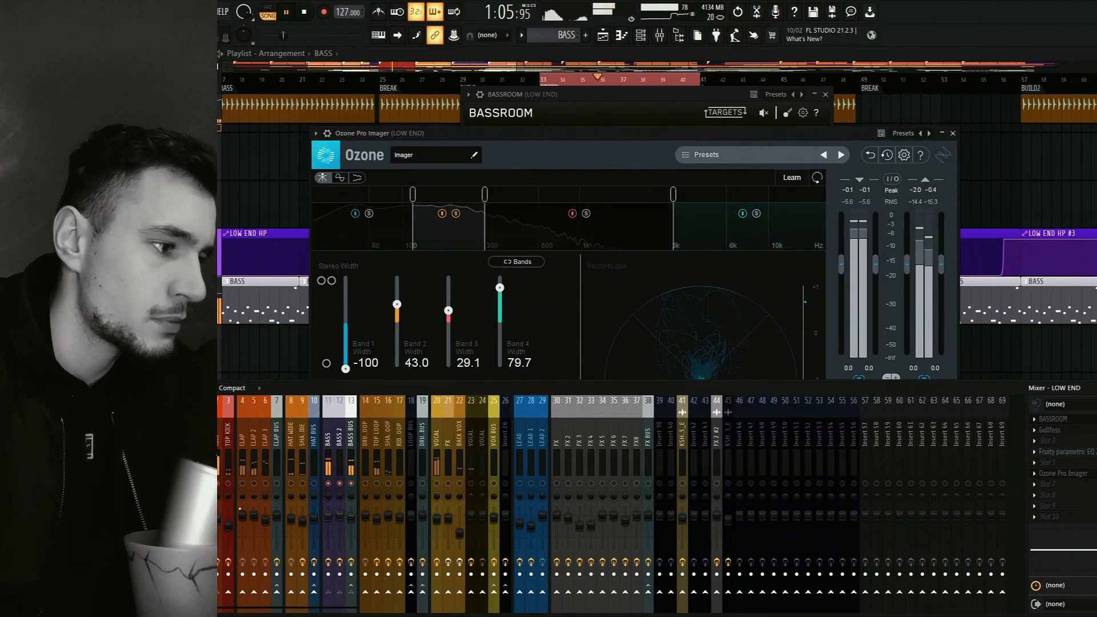
Audition the imager's Band 1, Band 3 and Band 4 solos during playback, then clear the solos and close Ozone Pro Imager.
left_click(579, 310)
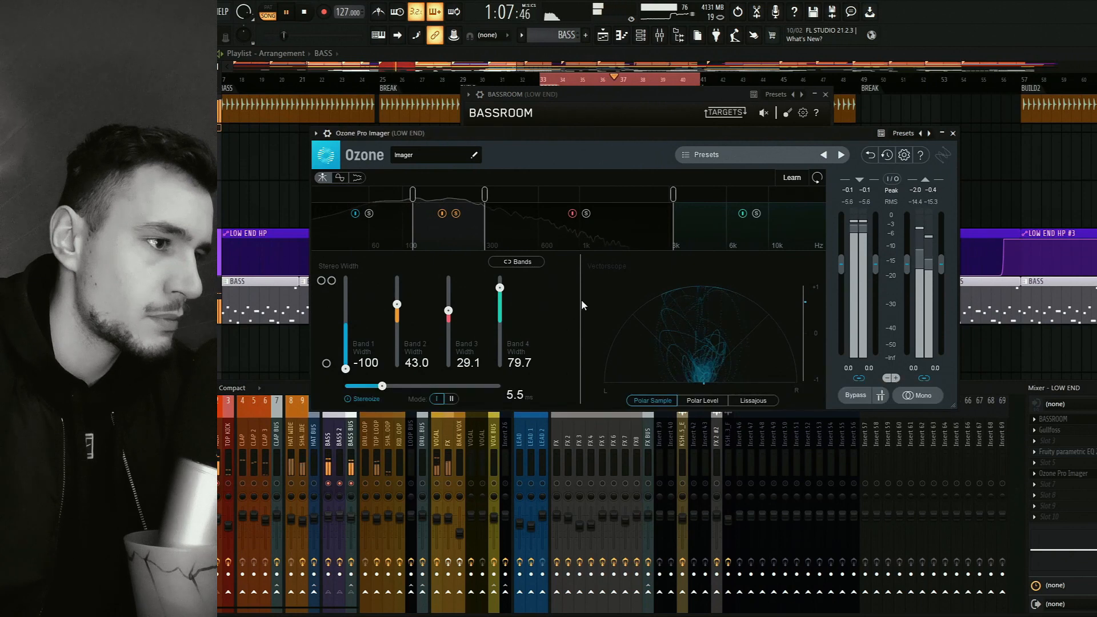
left_click(456, 213)
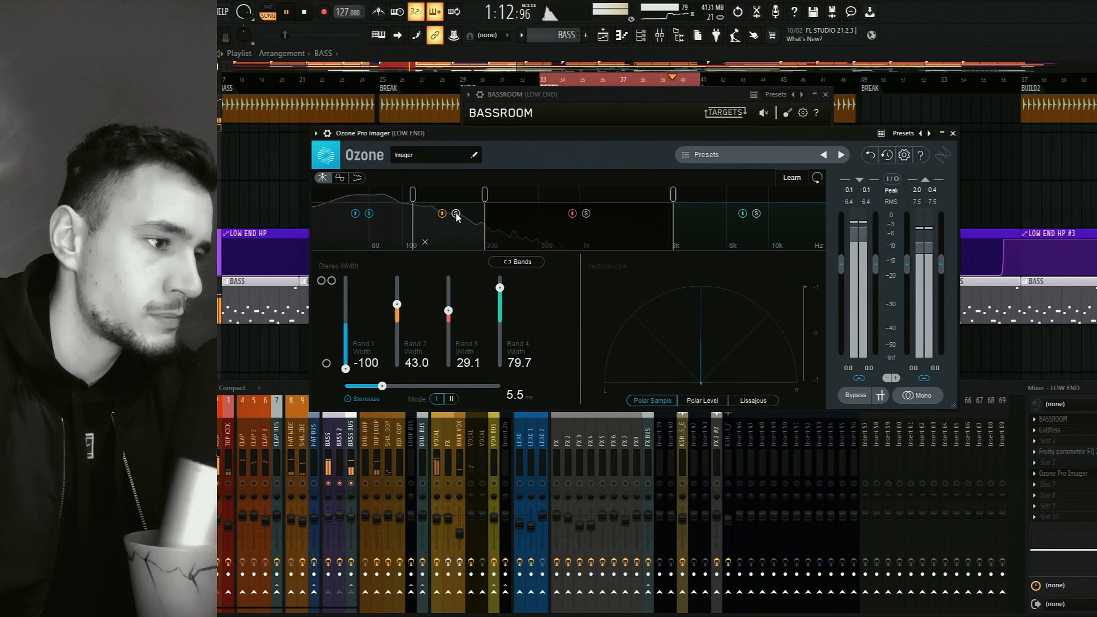
left_click(586, 214)
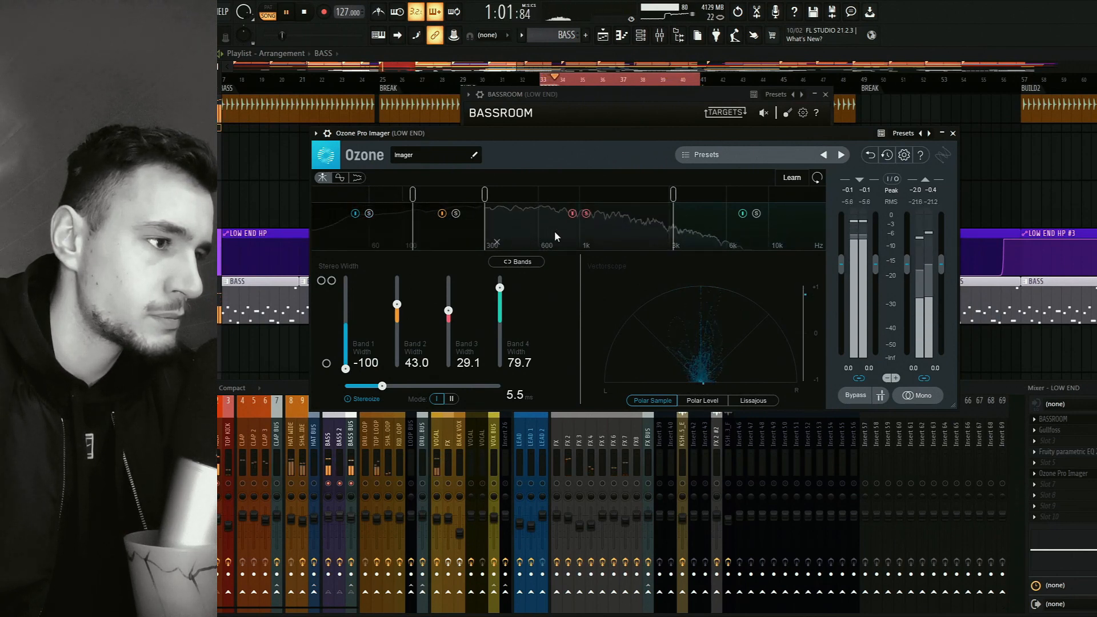
left_click(756, 214)
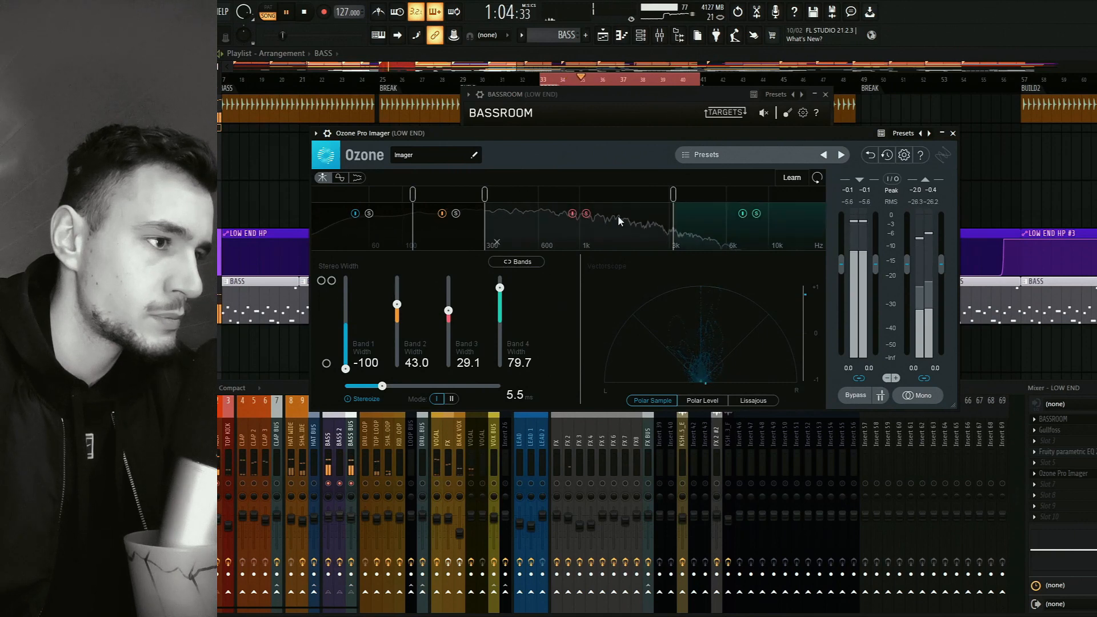
left_click(586, 214)
left_click(756, 214)
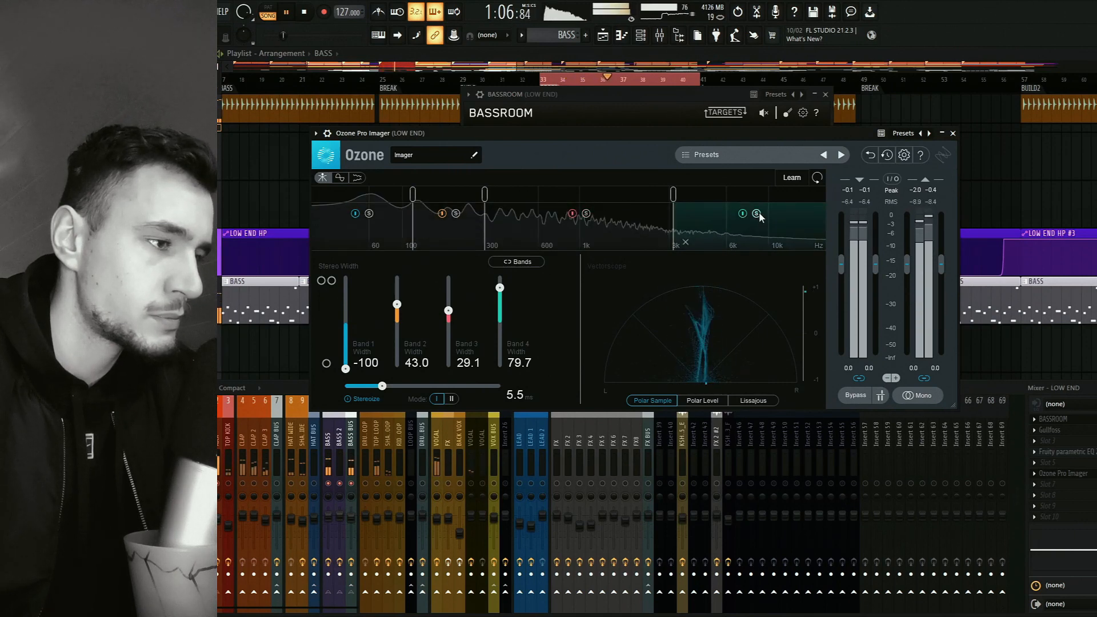
left_click(952, 134)
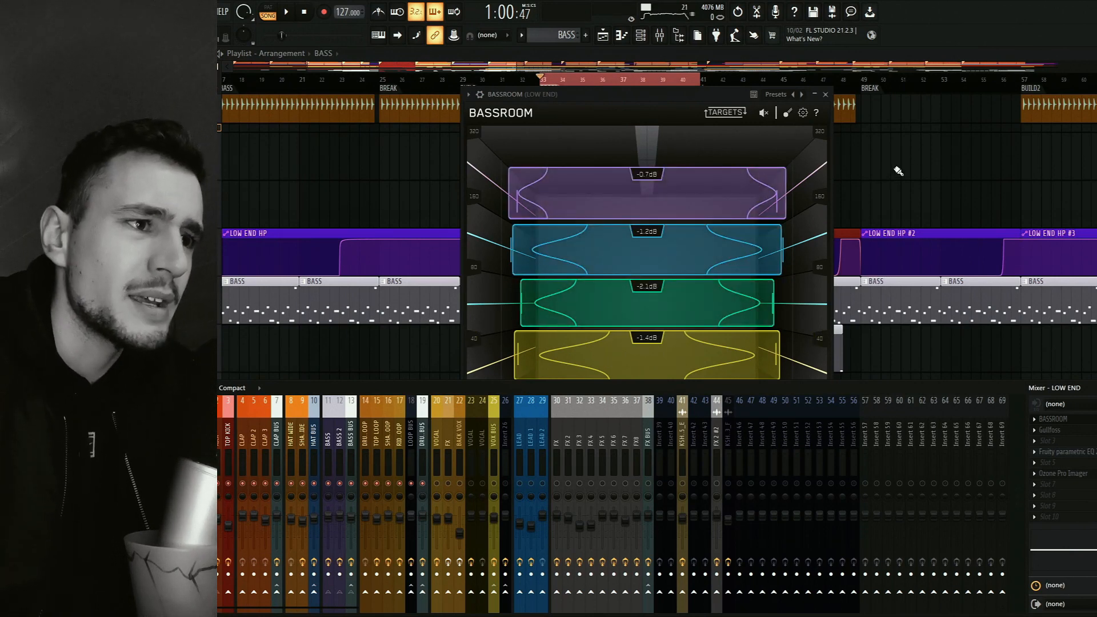
Put away BASSROOM and the mixer, bring the lead clips into view and play the arrangement from BUILD2 at bar 57.
left_click(906, 193)
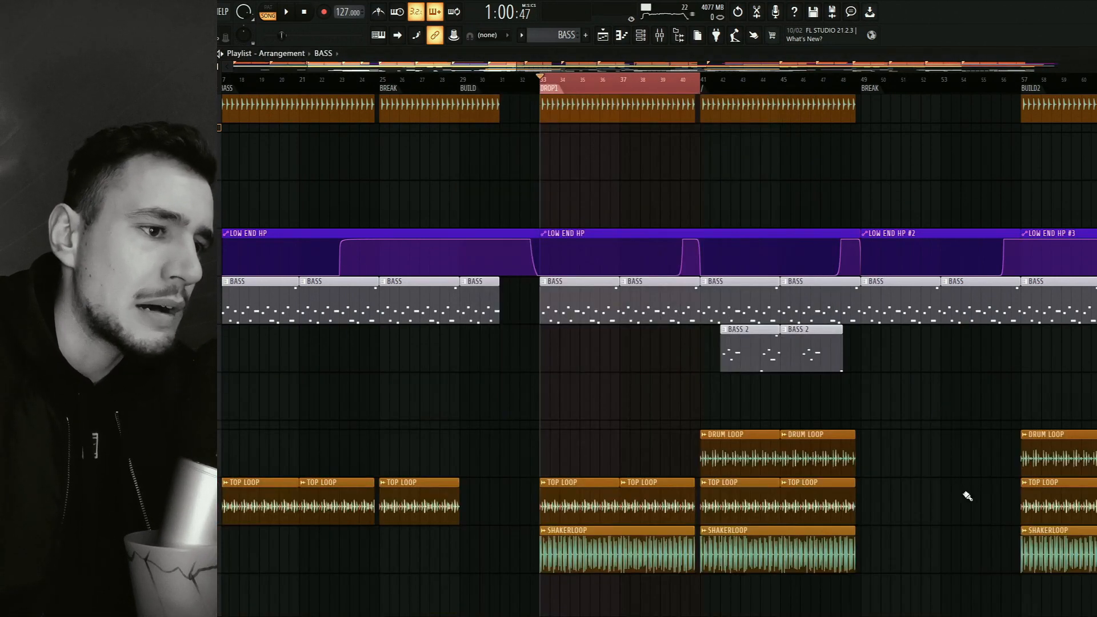
scroll(928, 257, "down", 5)
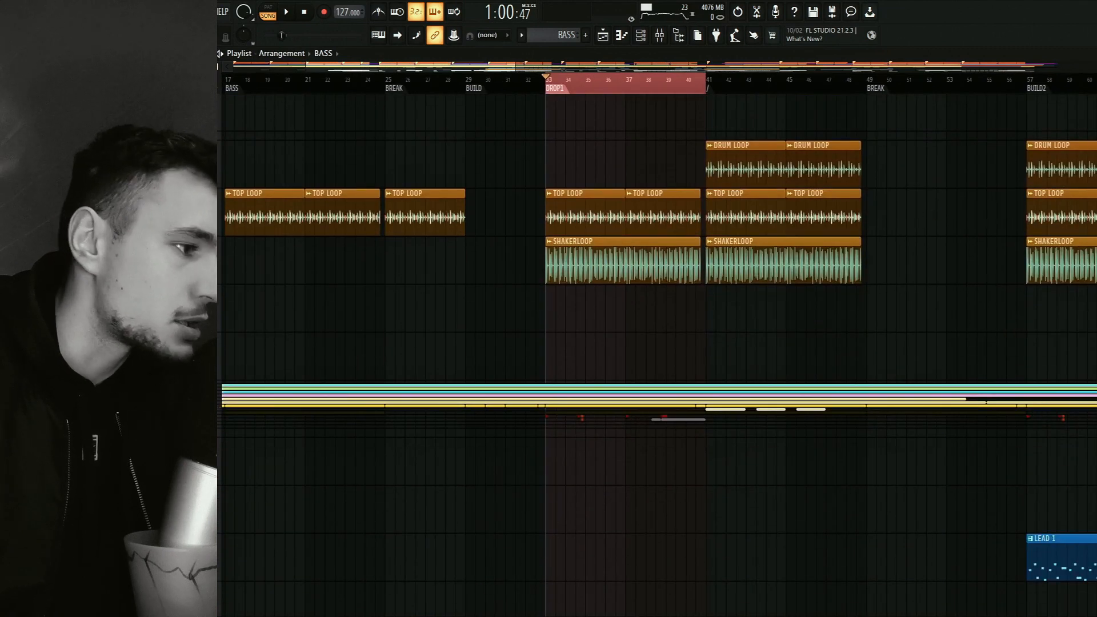
scroll(502, 252, "down", 5)
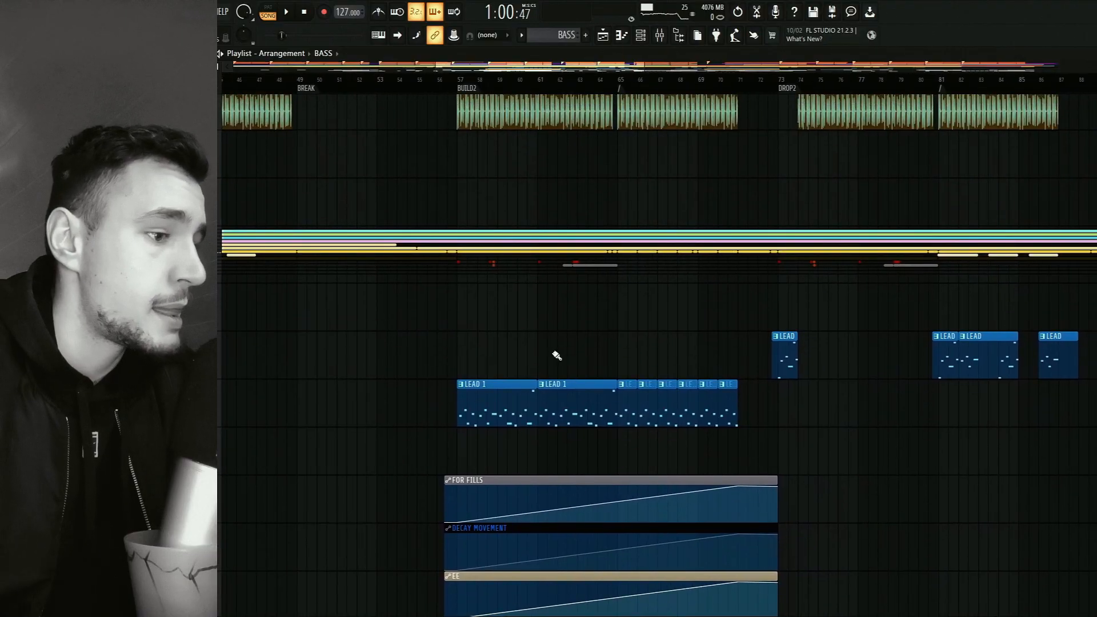
left_click_drag(748, 360, 633, 273)
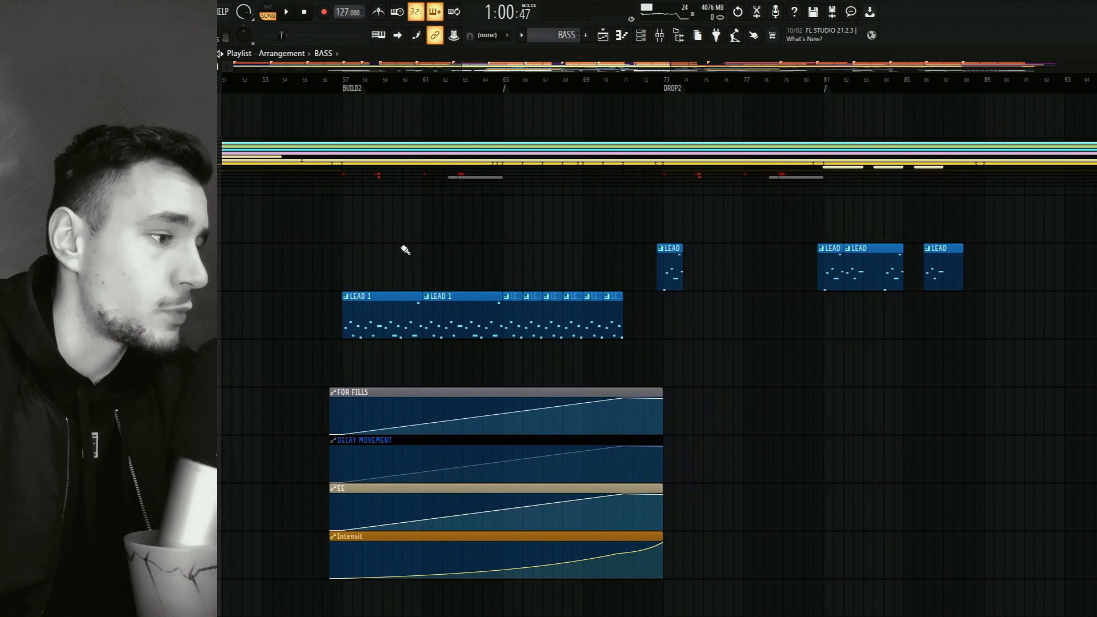
left_click(343, 82)
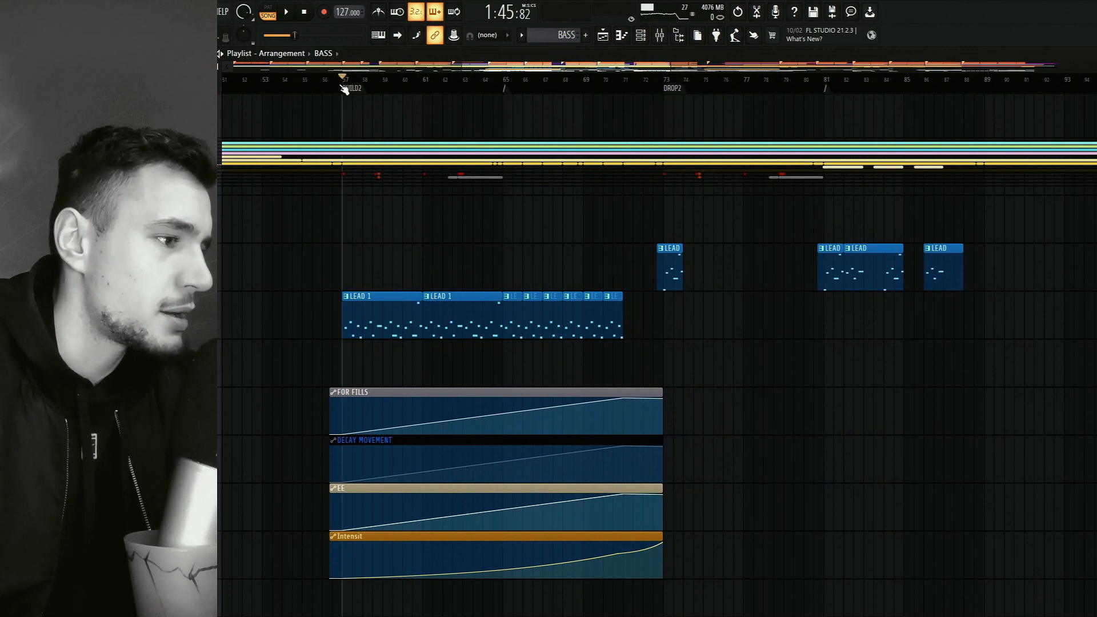
key("space")
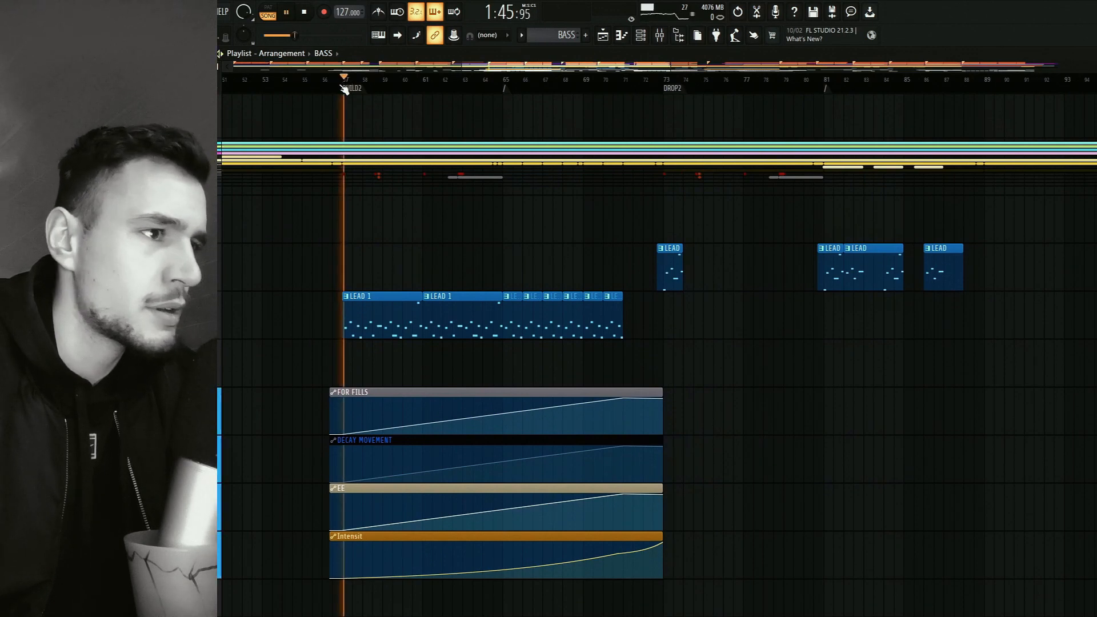
Show the mixer, solo the LEAD, LEAD 1 and LEAD 2 tracks during playback, then stop.
key("F9")
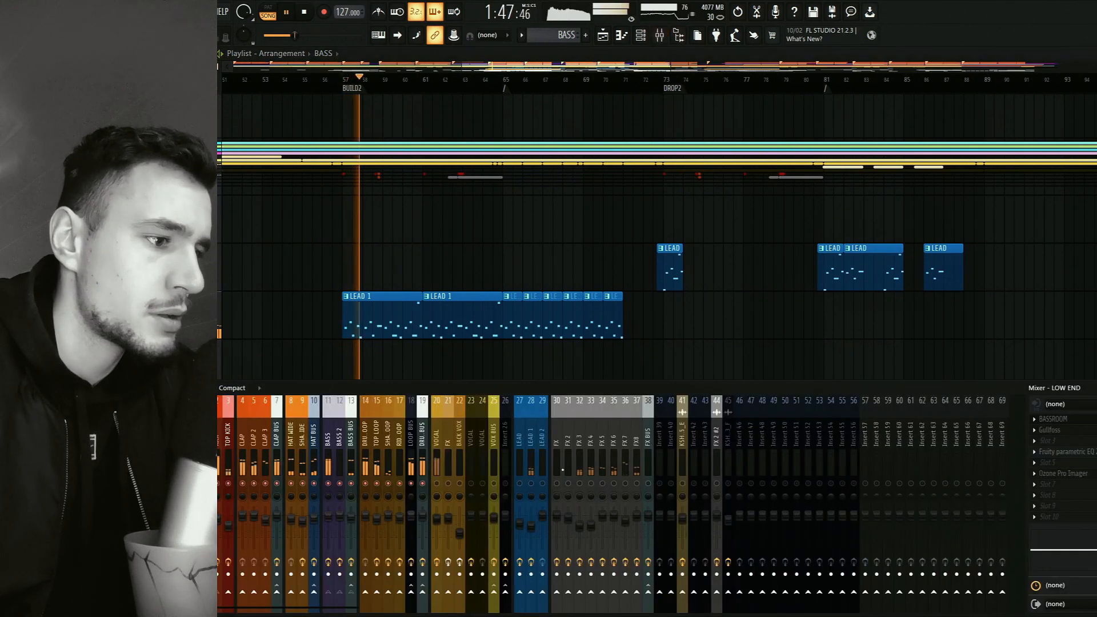
left_click(543, 484)
left_click(520, 485)
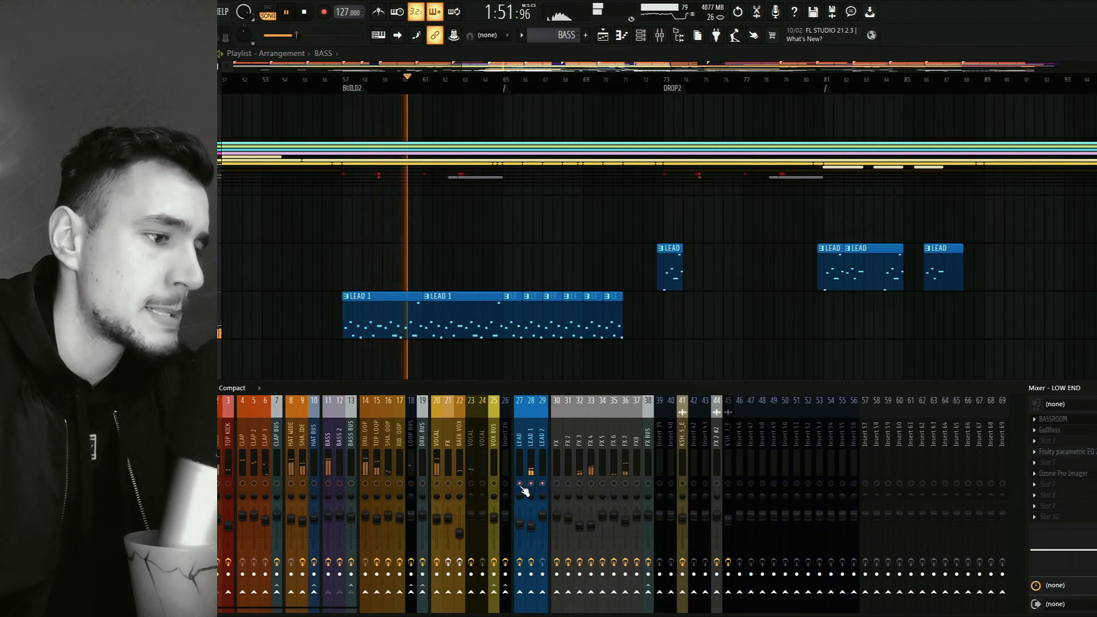
key("space")
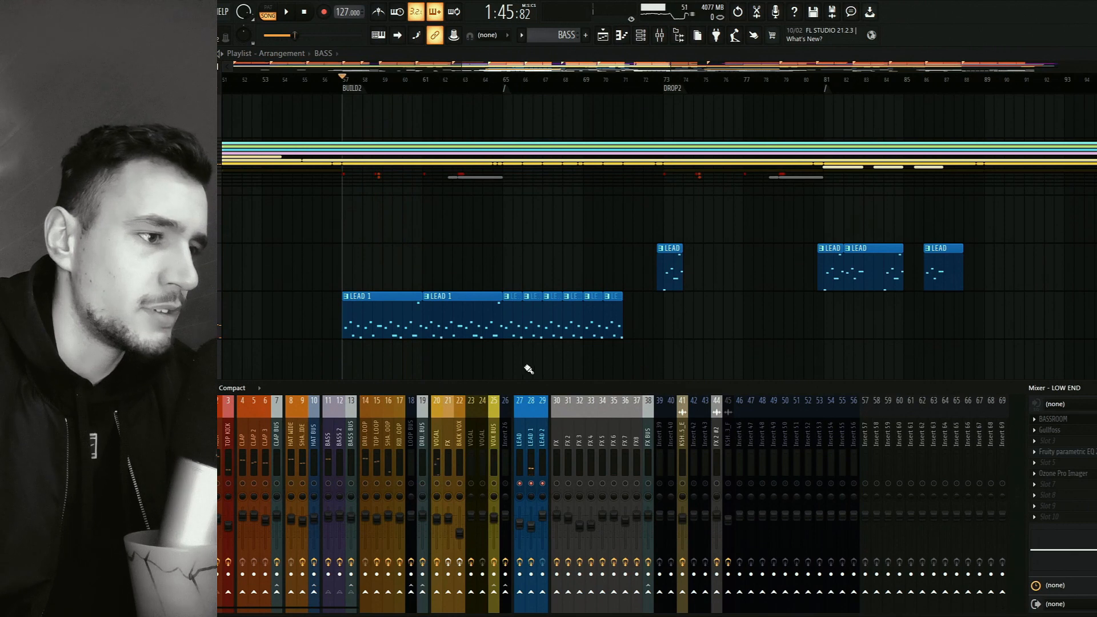
Replay BUILD2 with only the LEAD 1 mixer track soloed, then stop playback and hide the mixer.
left_click_drag(514, 367, 623, 334)
left_click(659, 35)
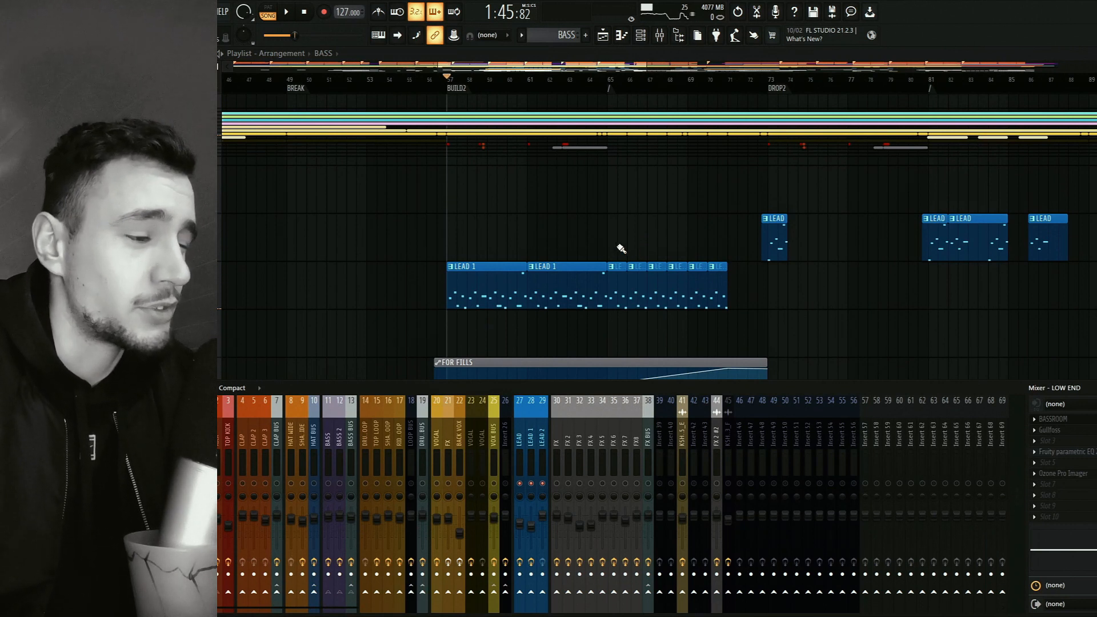
key("space")
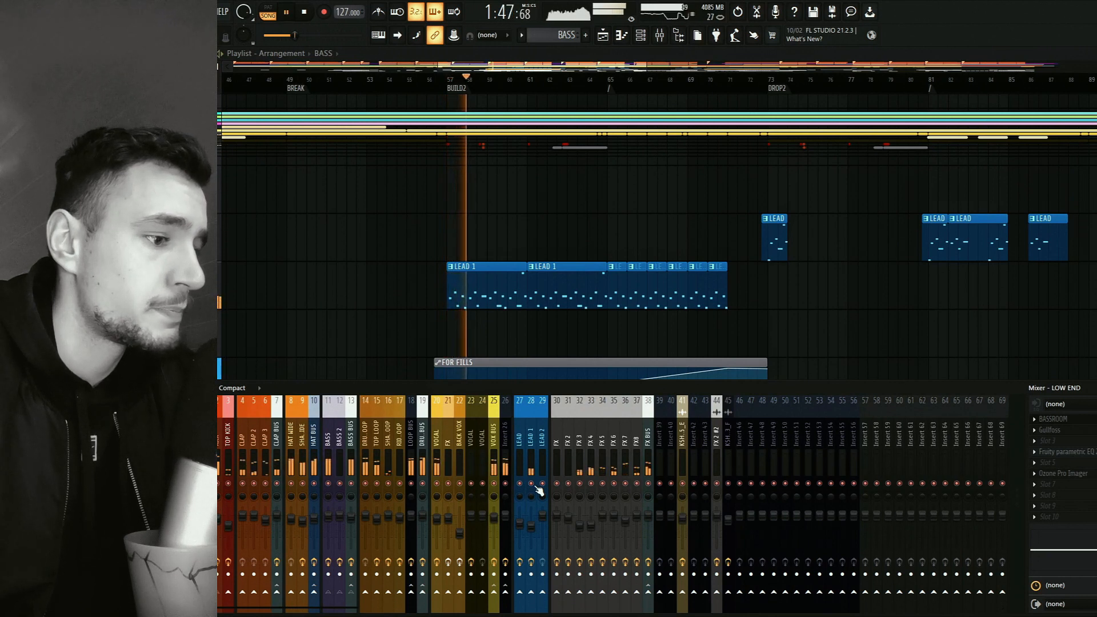
left_click(531, 484)
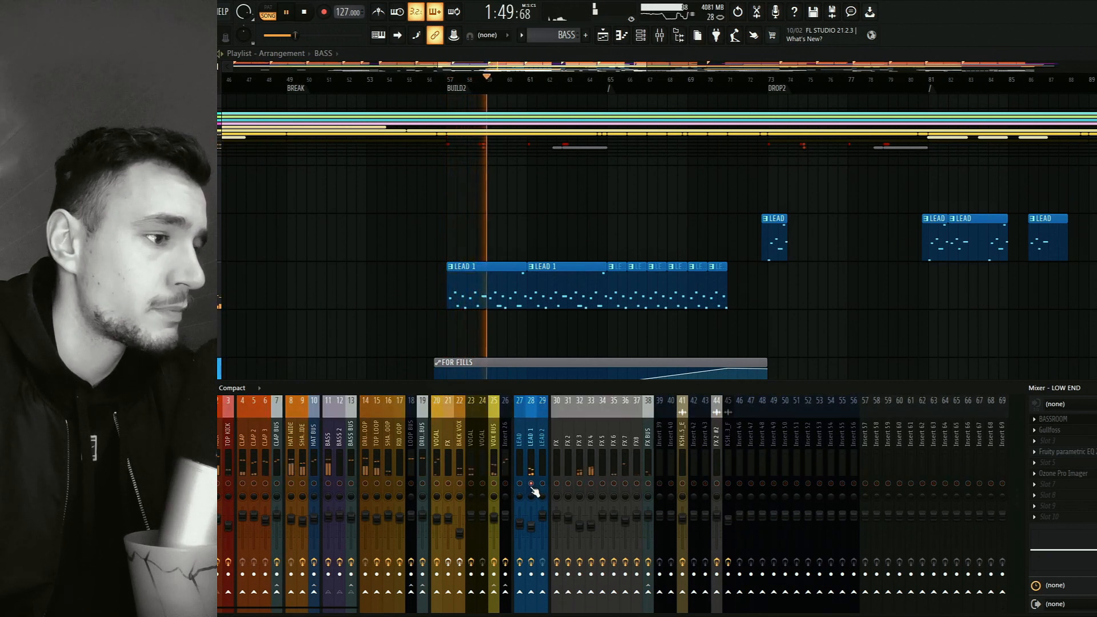
key("space")
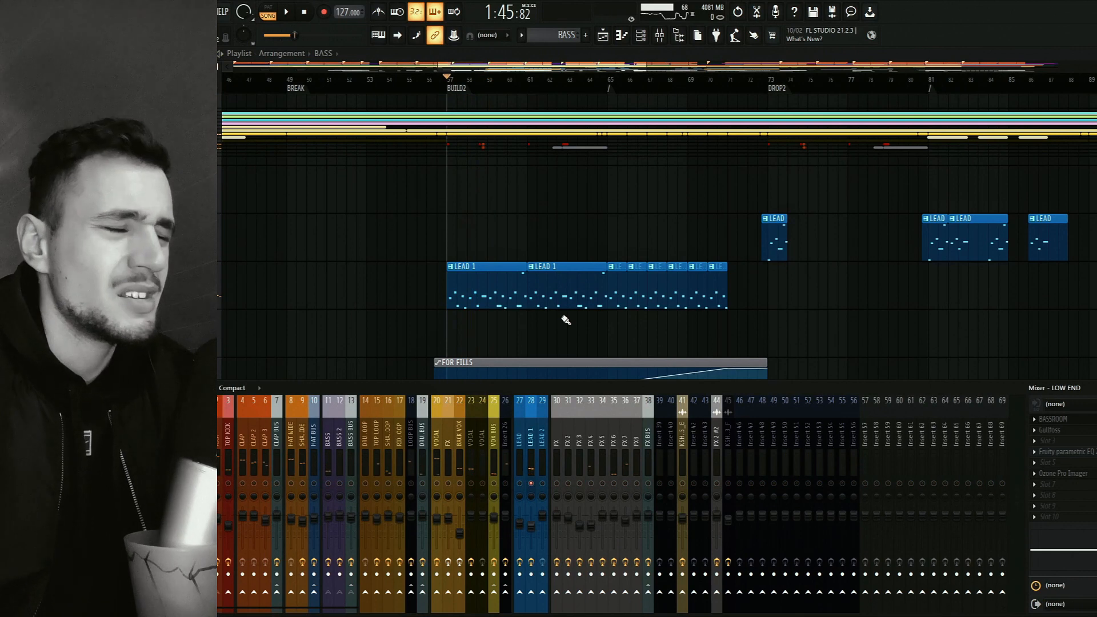
key("F9")
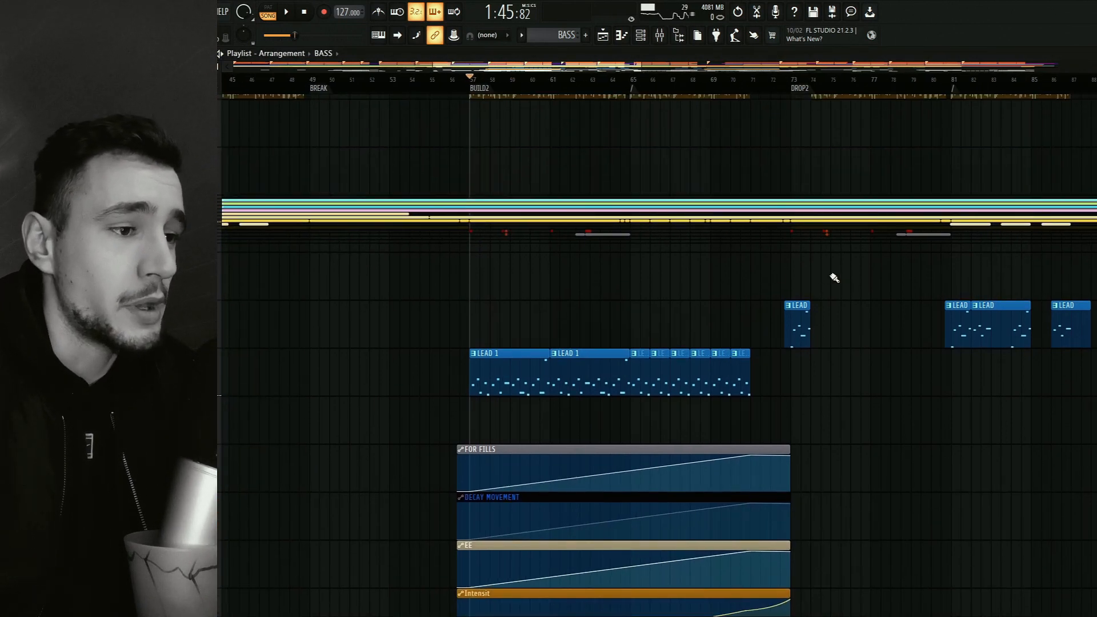
Set the playback position to DROP2 at bar 73, listen to the short lead clip there and stop.
scroll(801, 277, "right", 2)
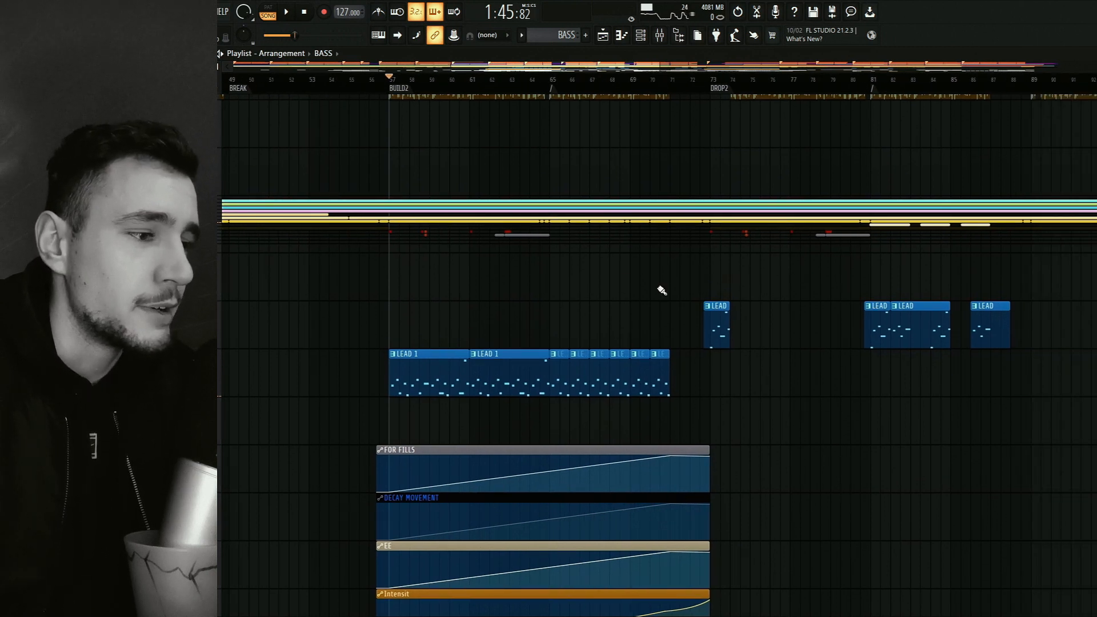
scroll(662, 290, "right", 4)
left_click_drag(502, 80, 543, 92)
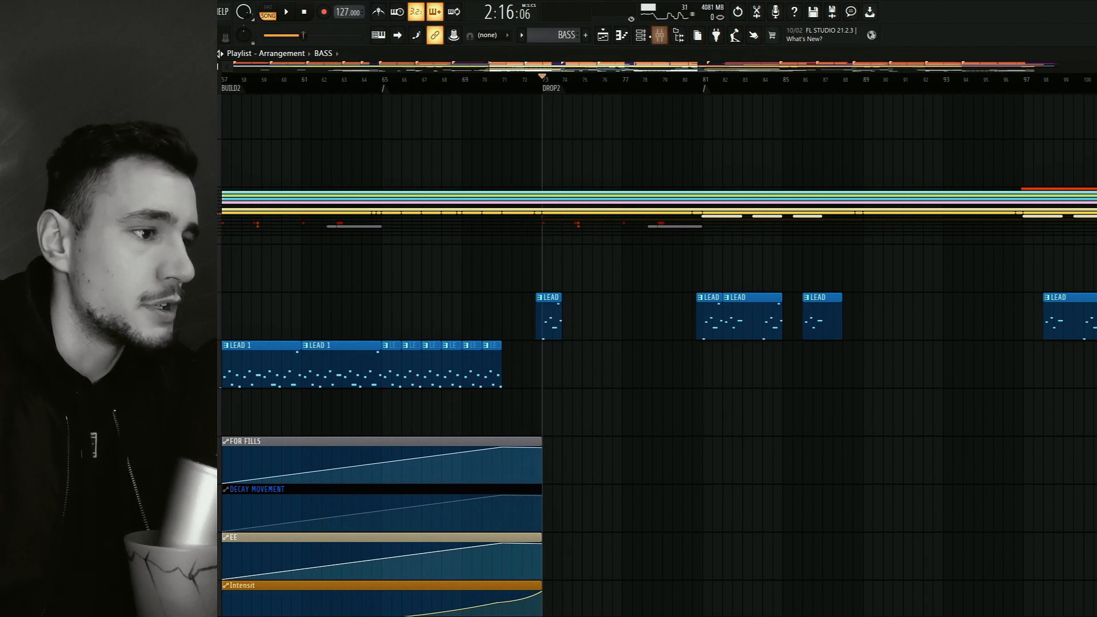
left_click(640, 35)
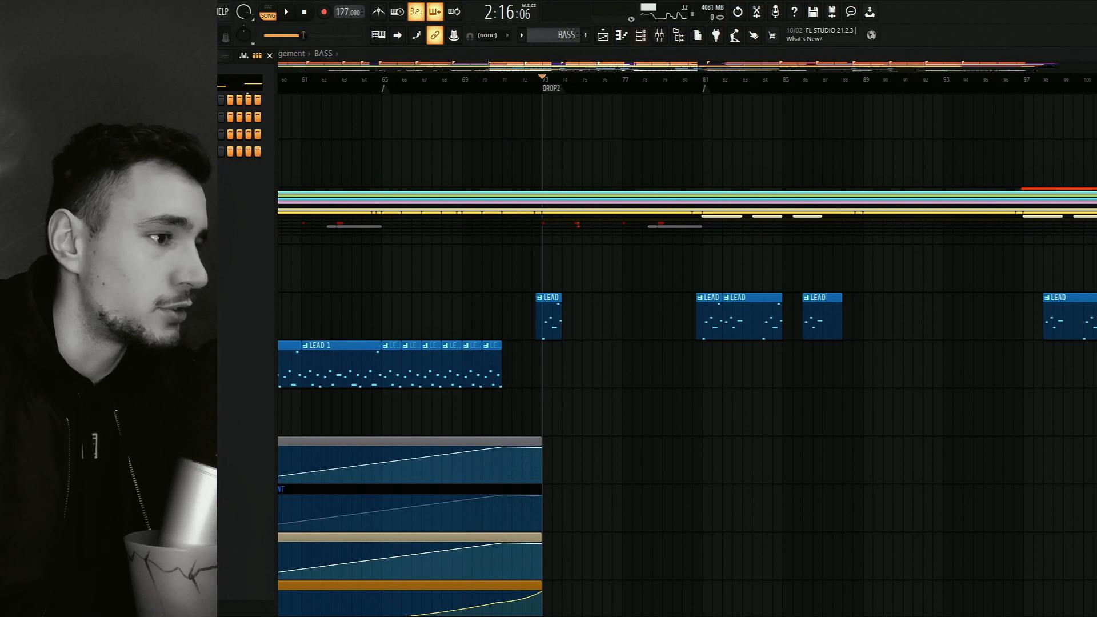
key("F6")
key("space")
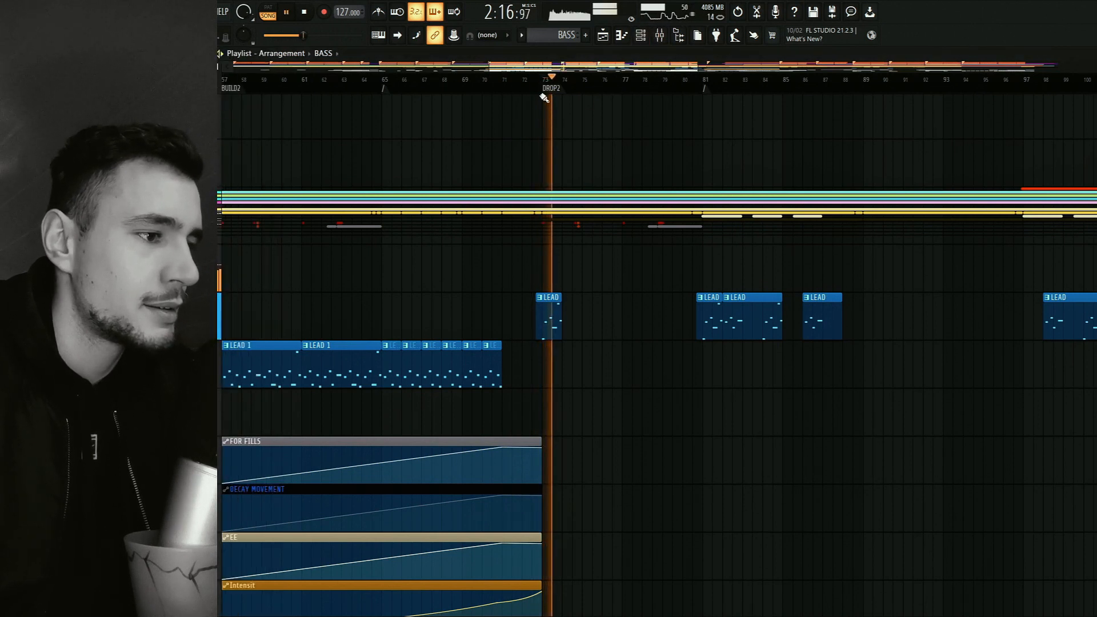
key("space")
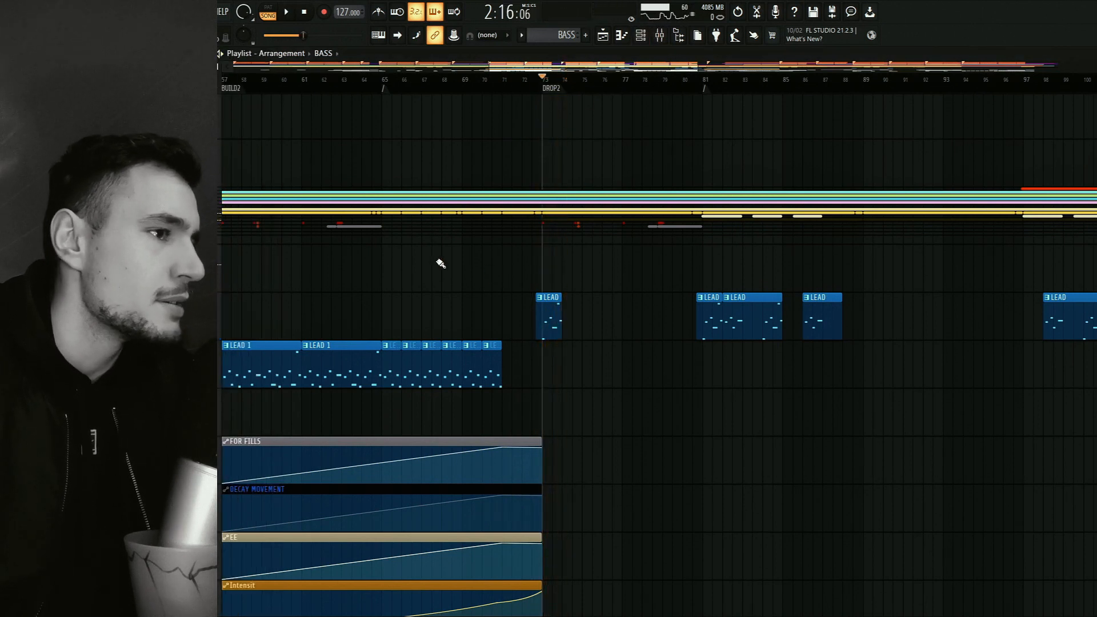
Play DROP2 briefly with the channel rack shown, then examine the LEAD channel's Serum oscillator settings and close Serum.
left_click(640, 35)
key("space")
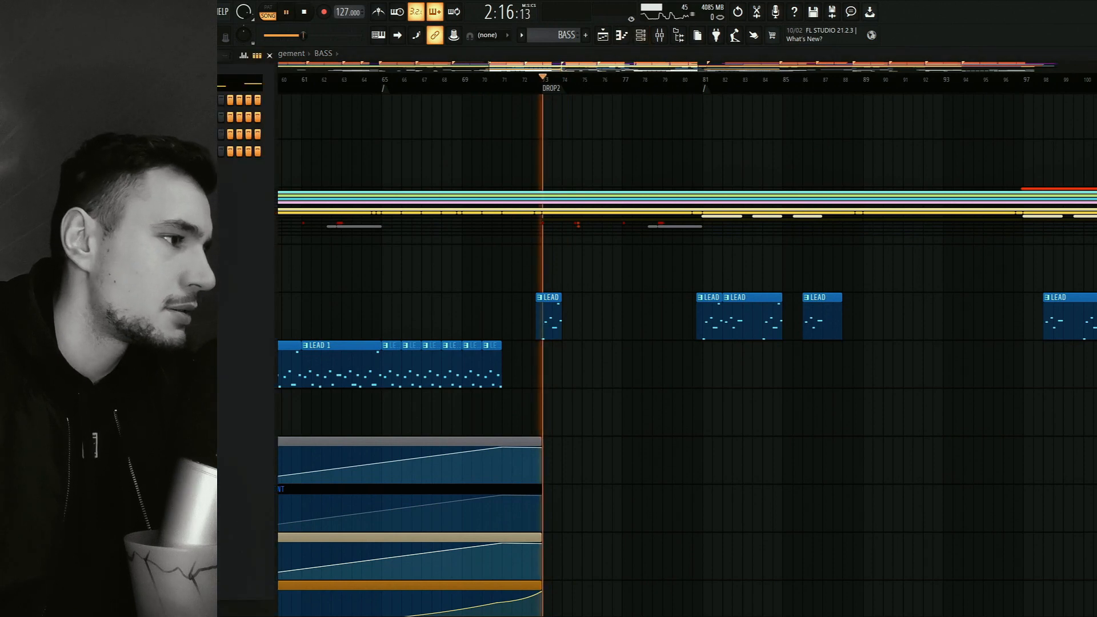
key("space")
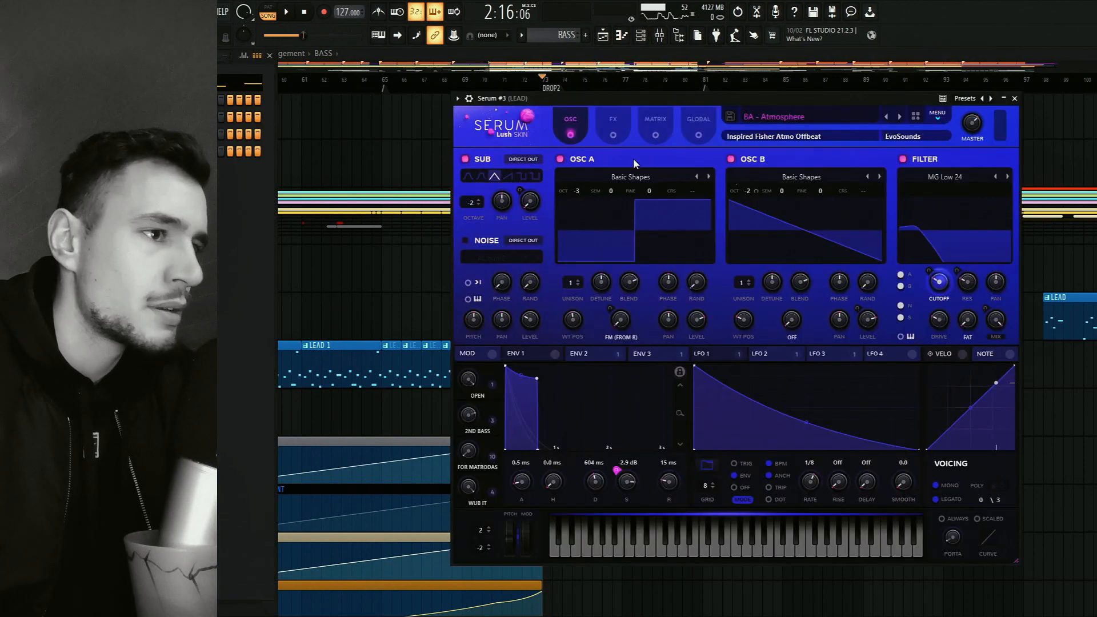
left_click_drag(800, 98, 749, 118)
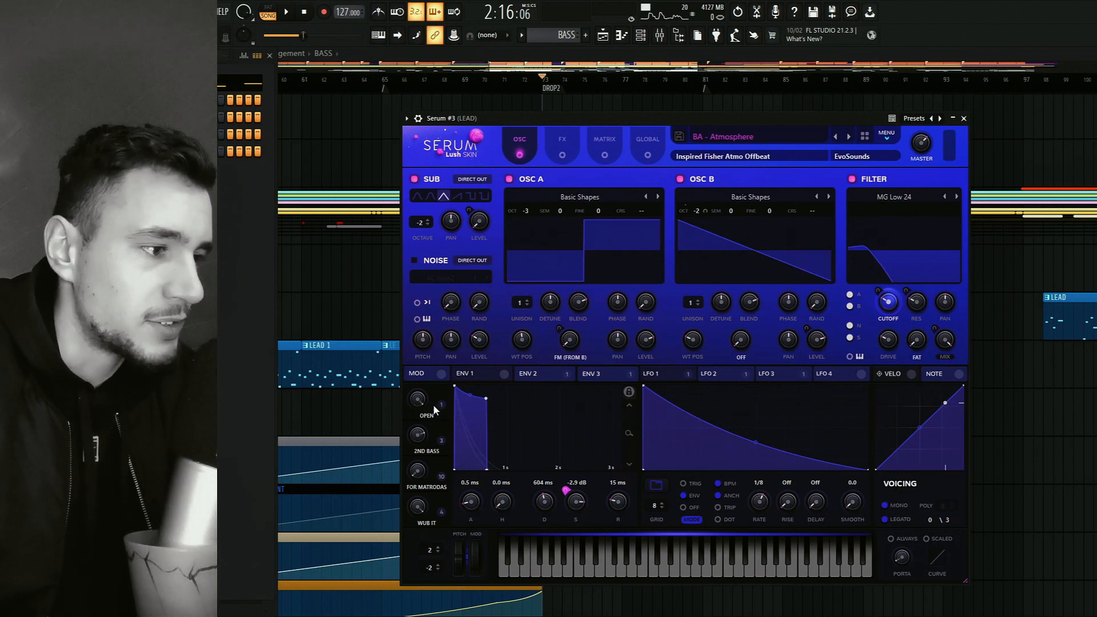
left_click(964, 119)
Play DROP2 with the LEAD mixer track soloed and its effect chain shown, then stop playback.
key("space")
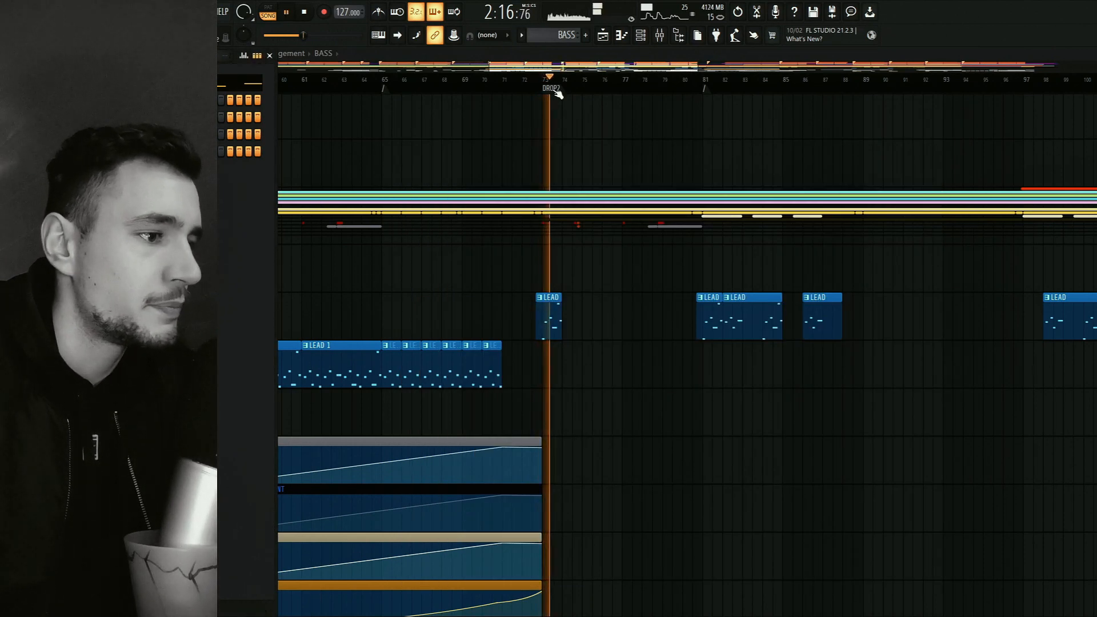
key("F9")
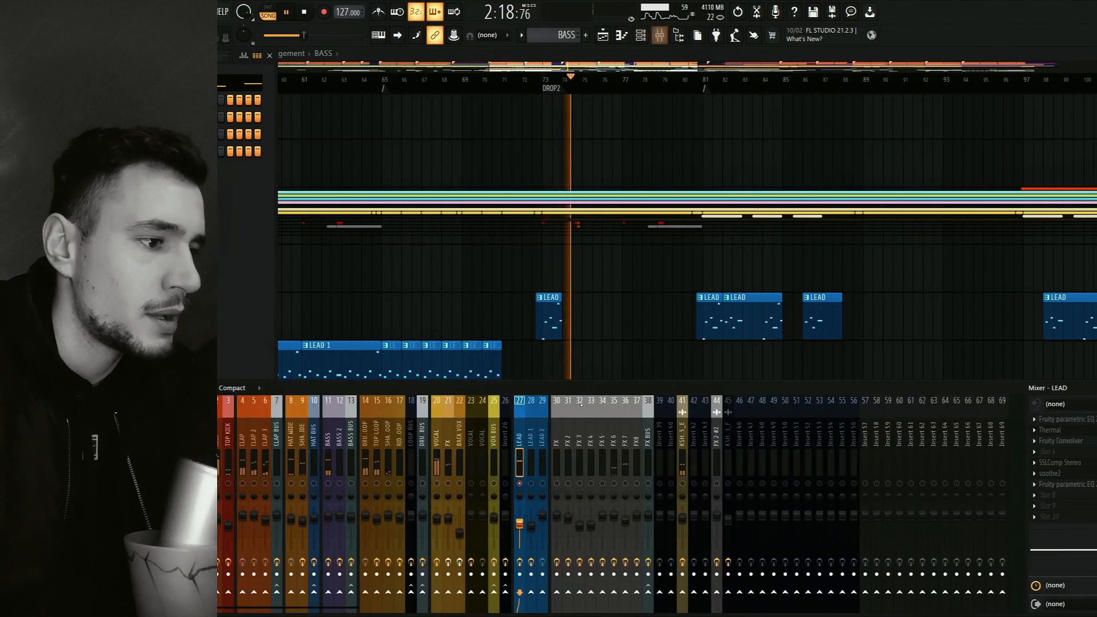
key("space")
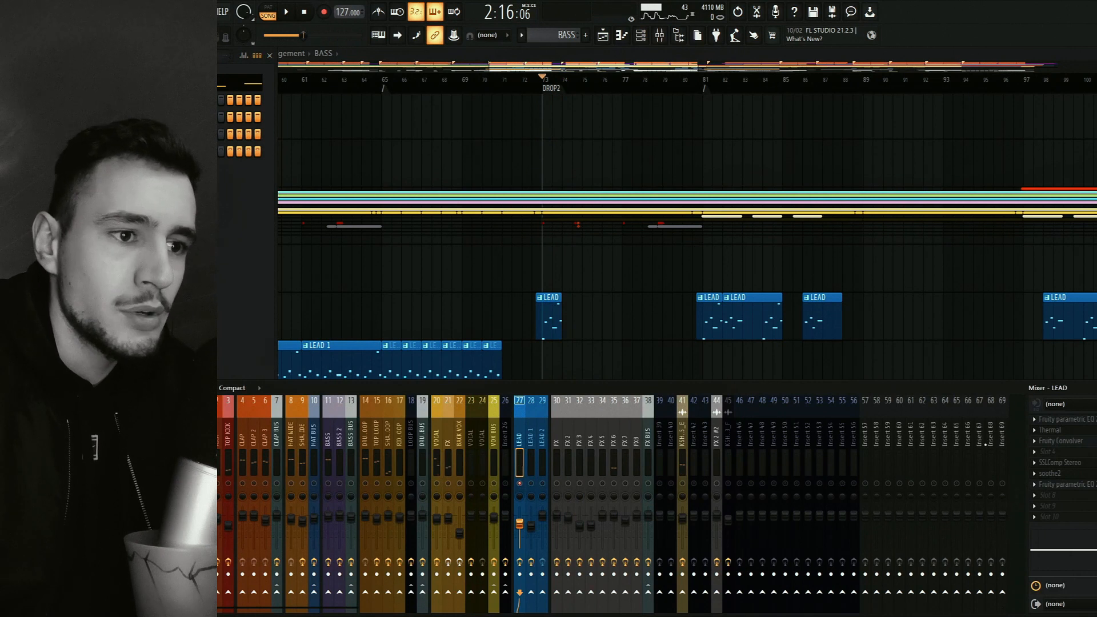
Inspect the LEAD track's first Fruity parametric EQ 2, then open Thermal's detailed controls and check its Width setting.
left_click(1083, 420)
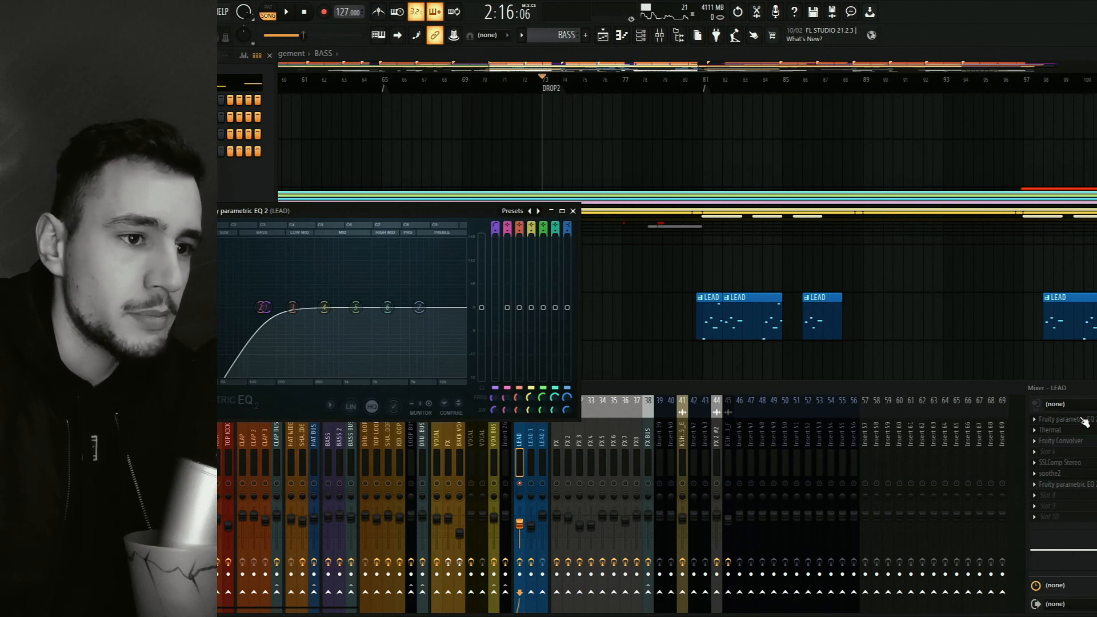
left_click(1082, 420)
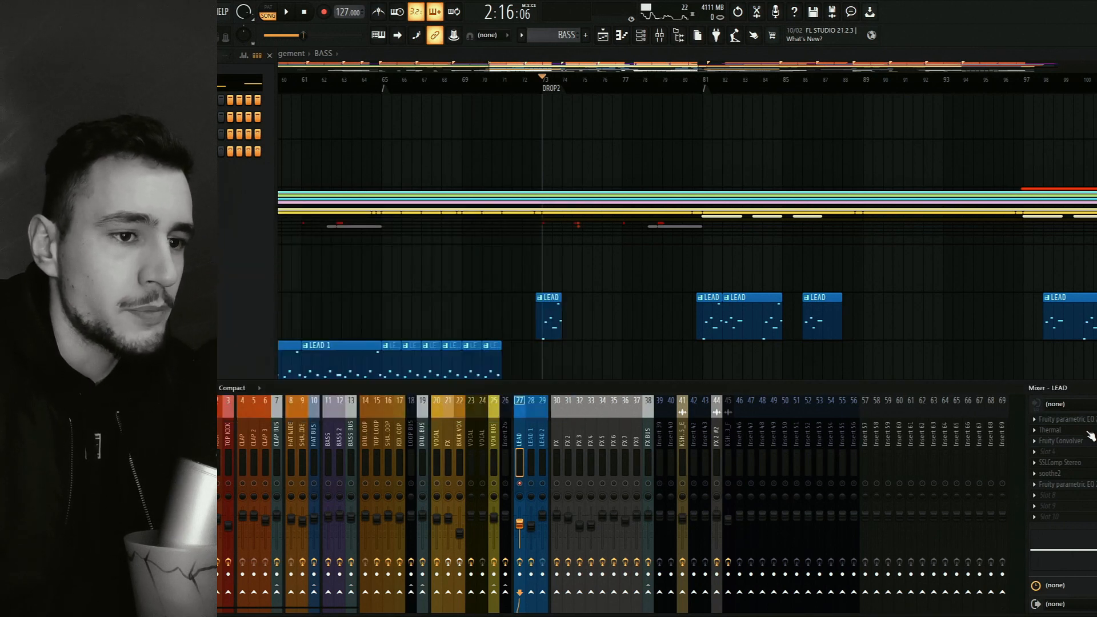
left_click(1088, 432)
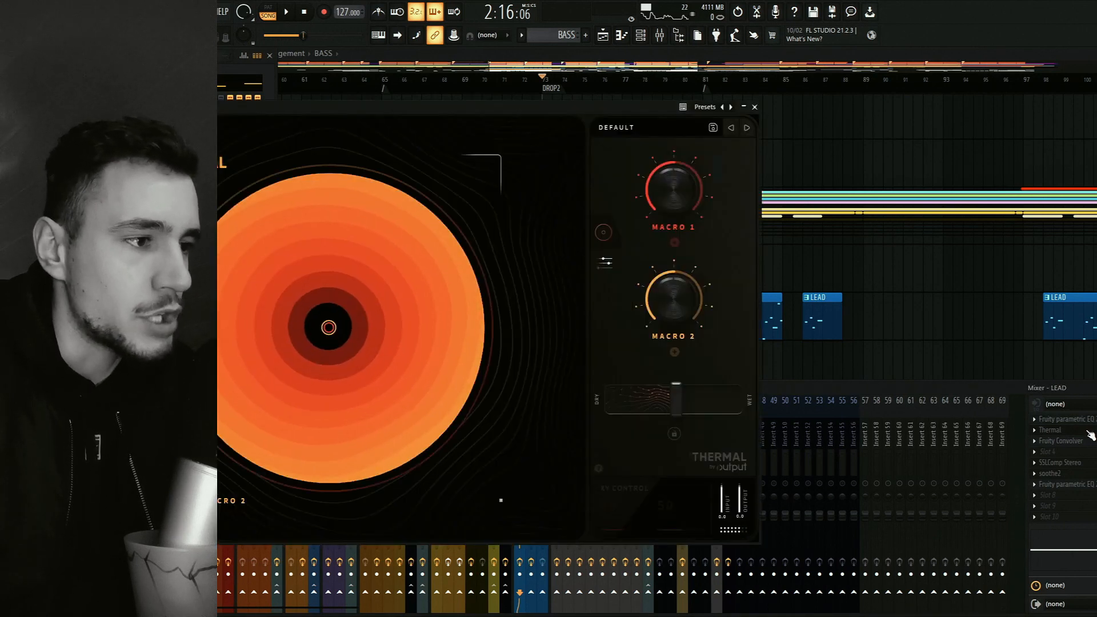
left_click(606, 264)
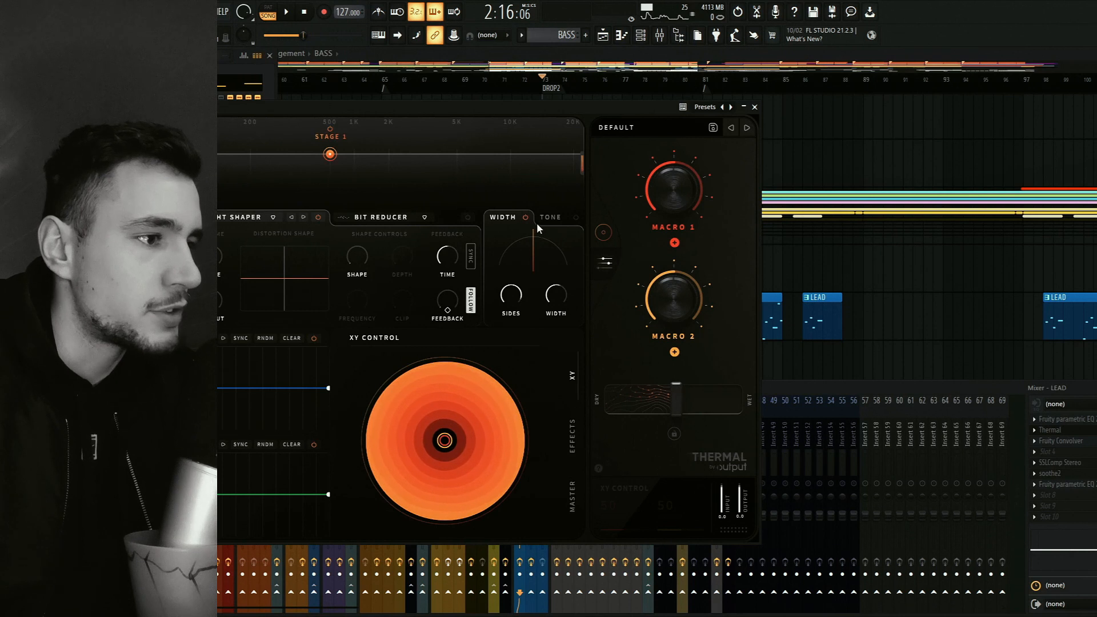
mouse_move(555, 294)
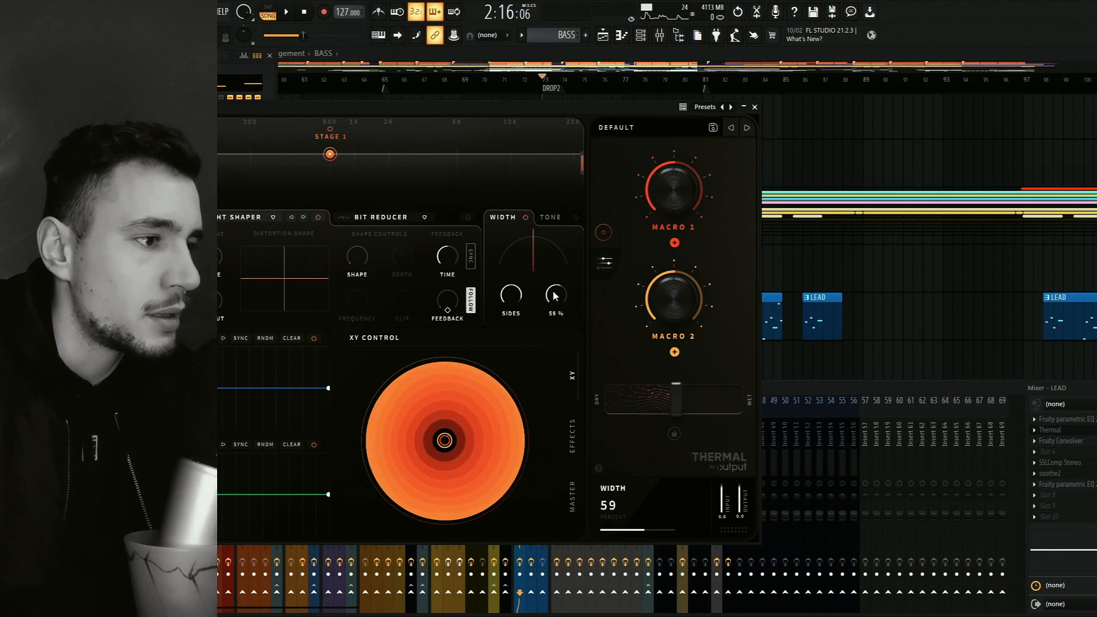
Check the Sides setting in Thermal's Width effect, then close the plugin and mixer windows to return to the playlist.
mouse_move(516, 302)
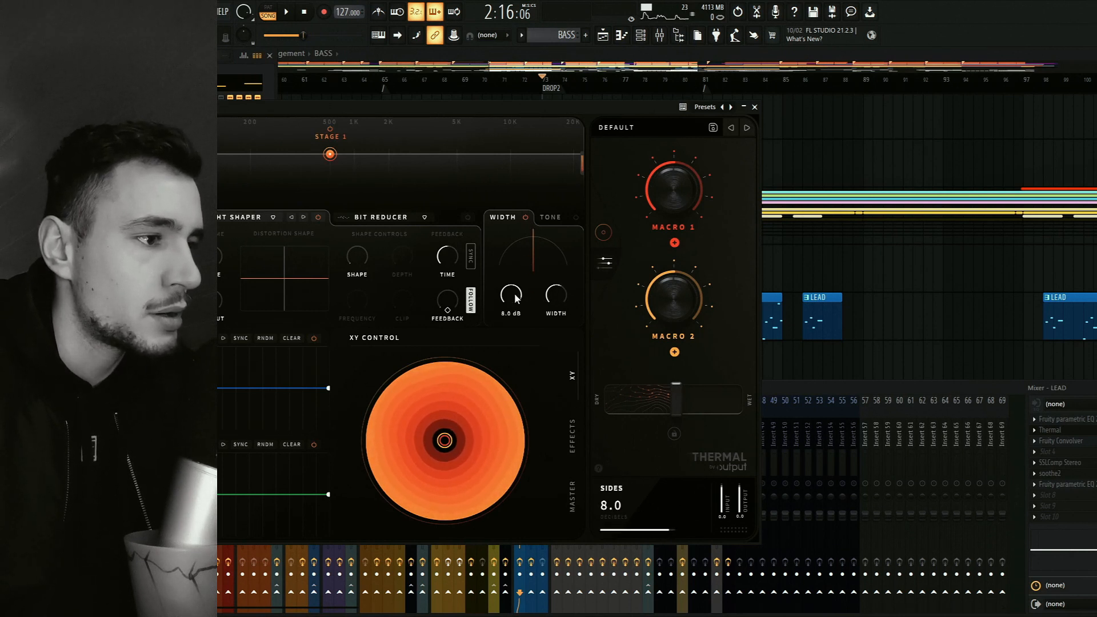
key("F9")
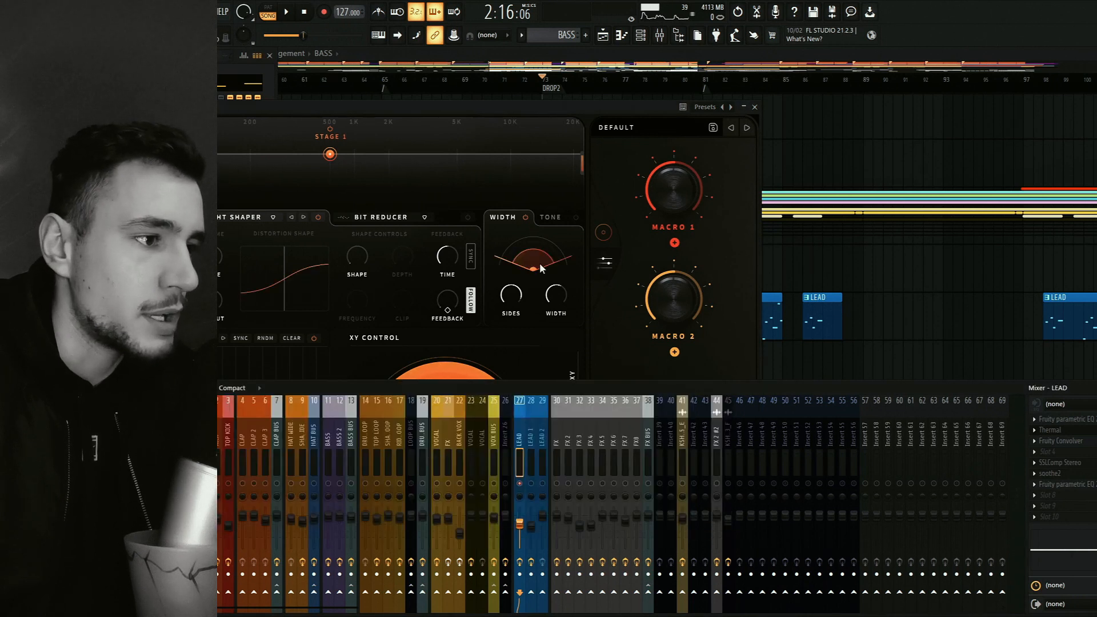
left_click(547, 110)
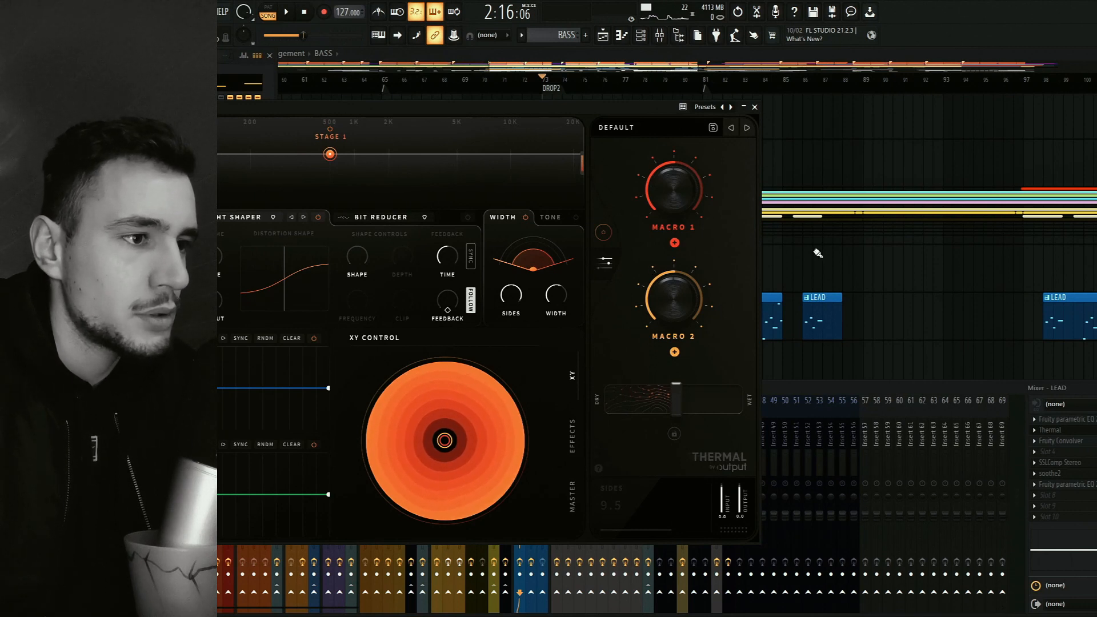
key("F12")
Play DROP2 from bar 73 in two short passes with the mixer shown, stopping after each.
key("space")
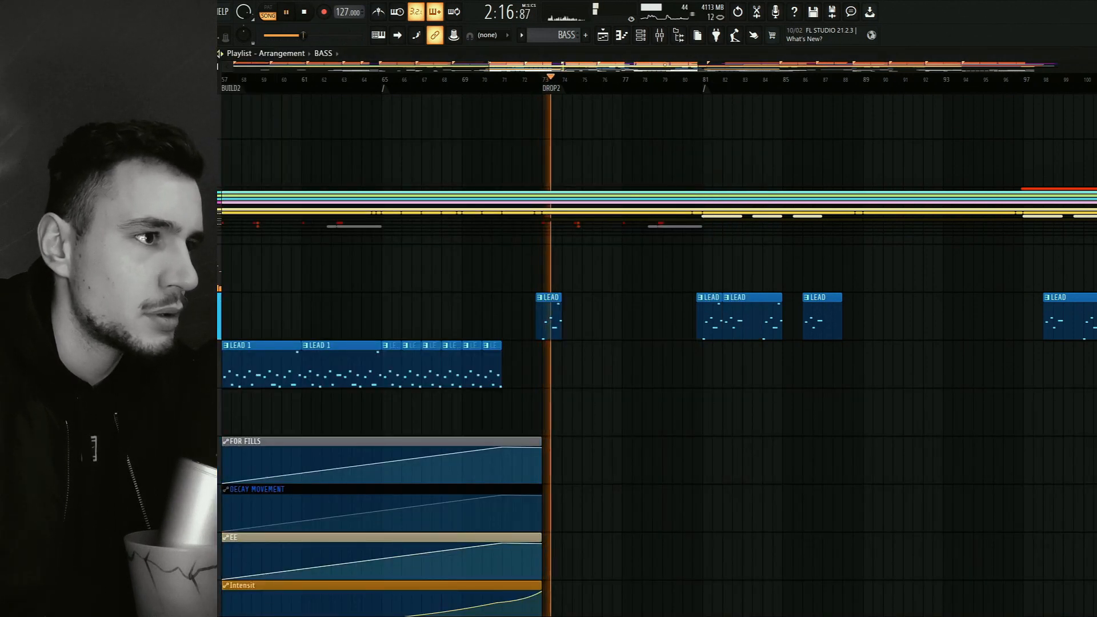
key("F9")
key("space")
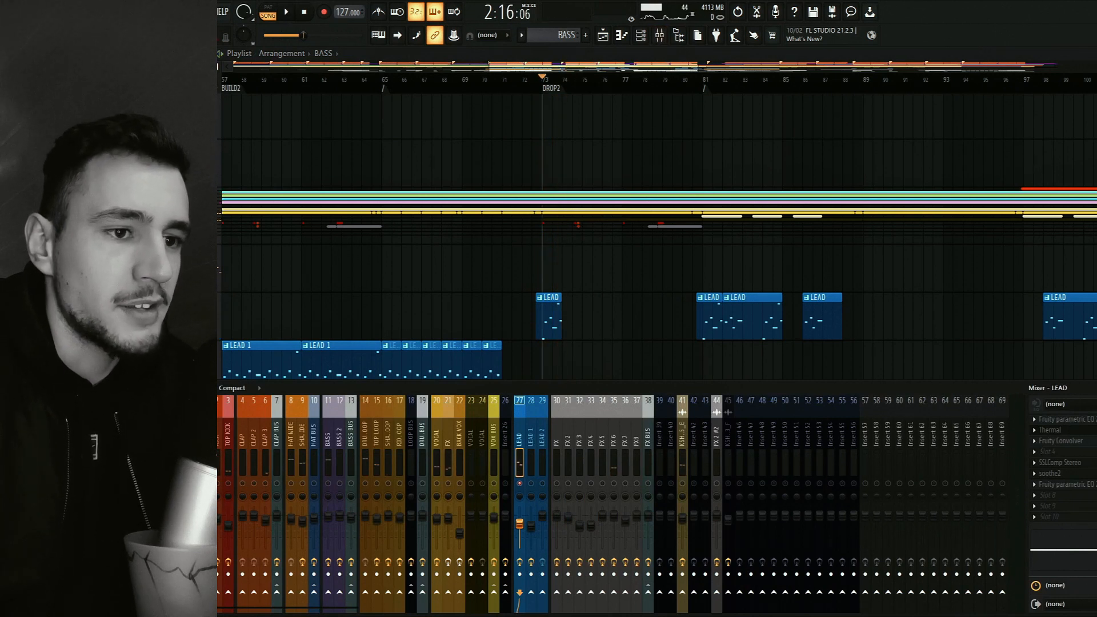
key("space")
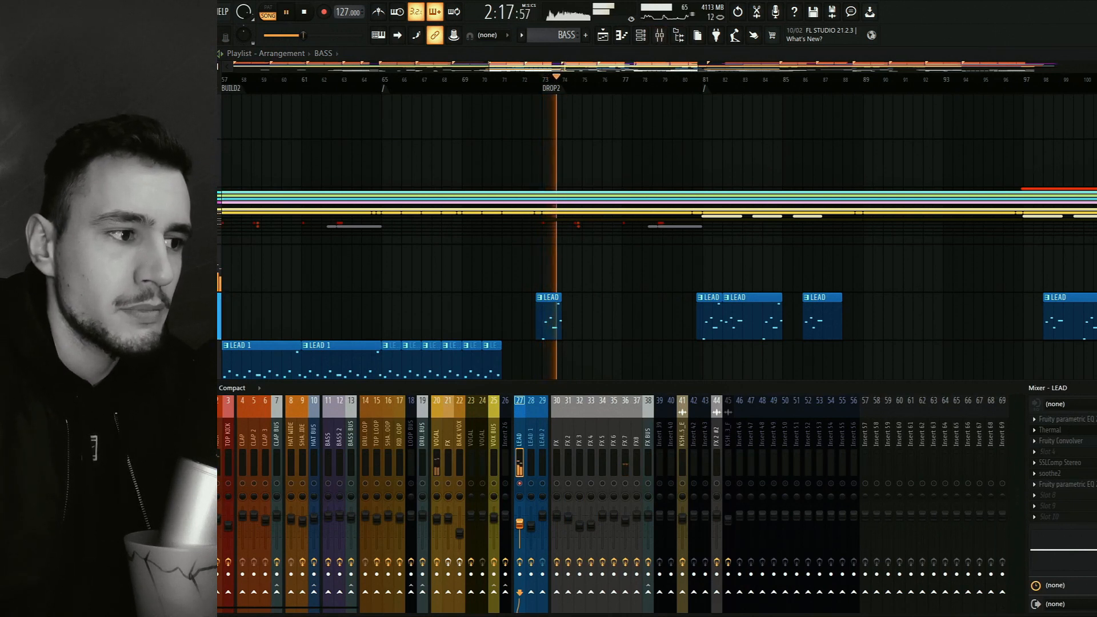
key("space")
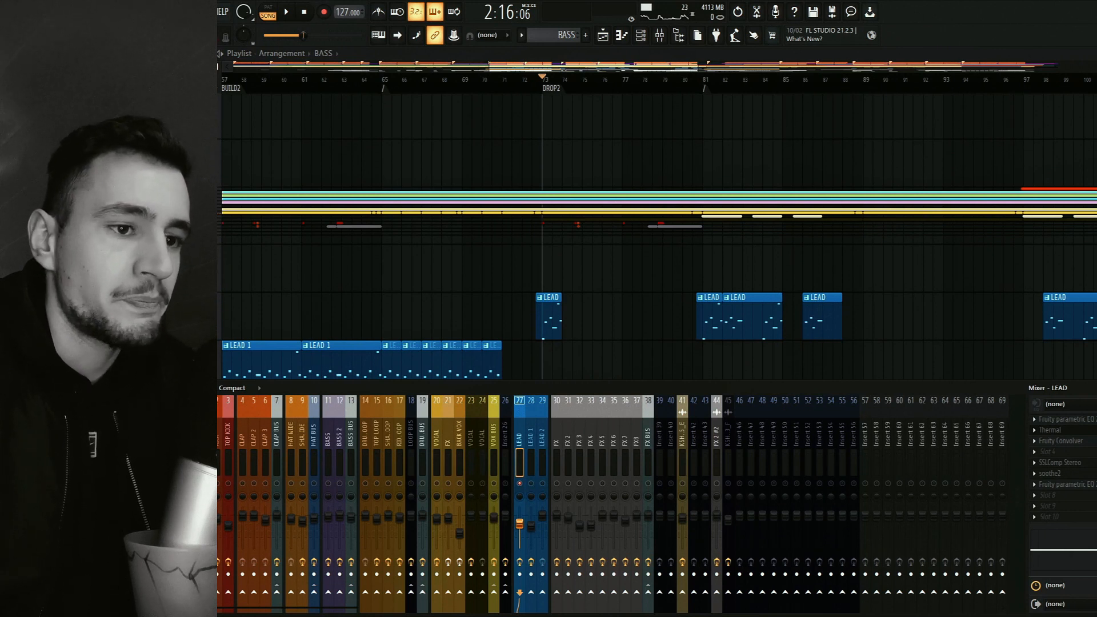
Set the playback position to bar 81, listen to the LEAD clips from there and stop.
left_click(704, 83)
key("F9")
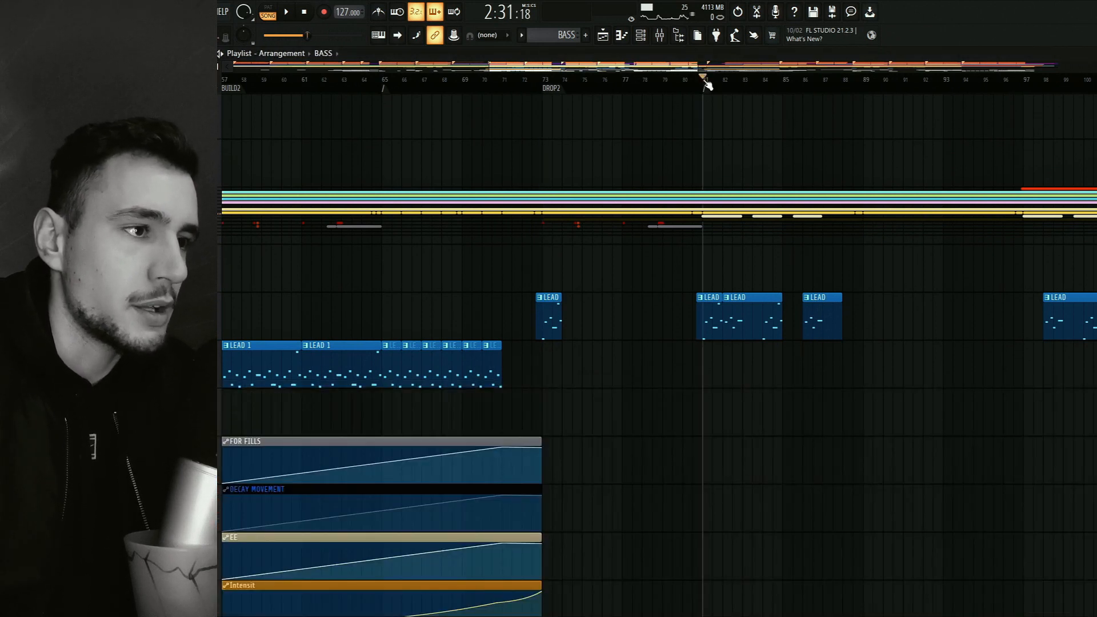
key("space")
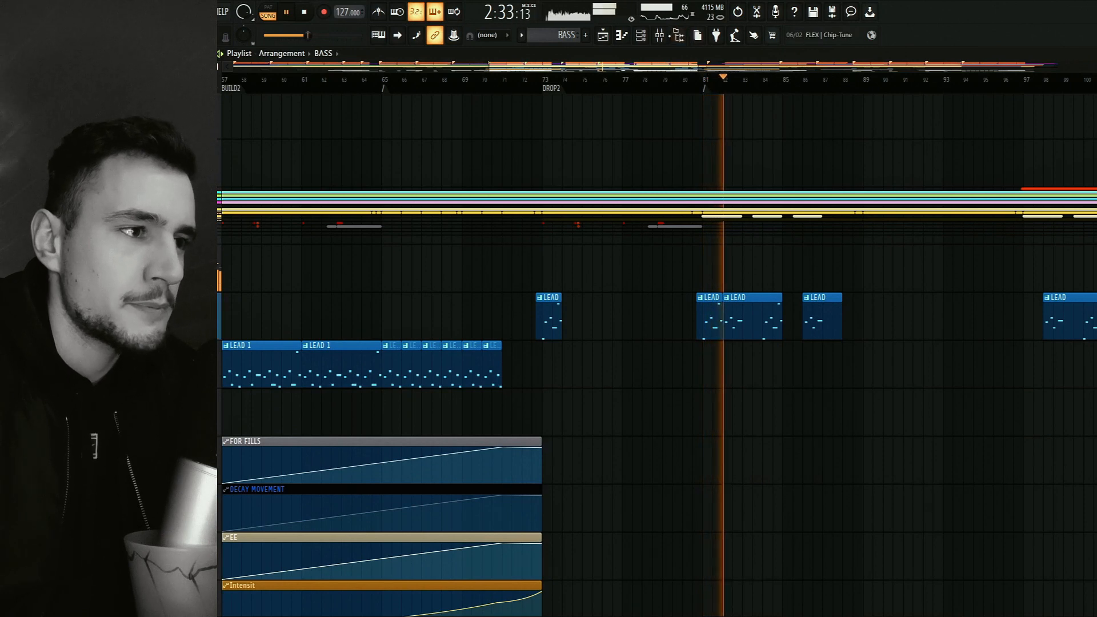
key("F9")
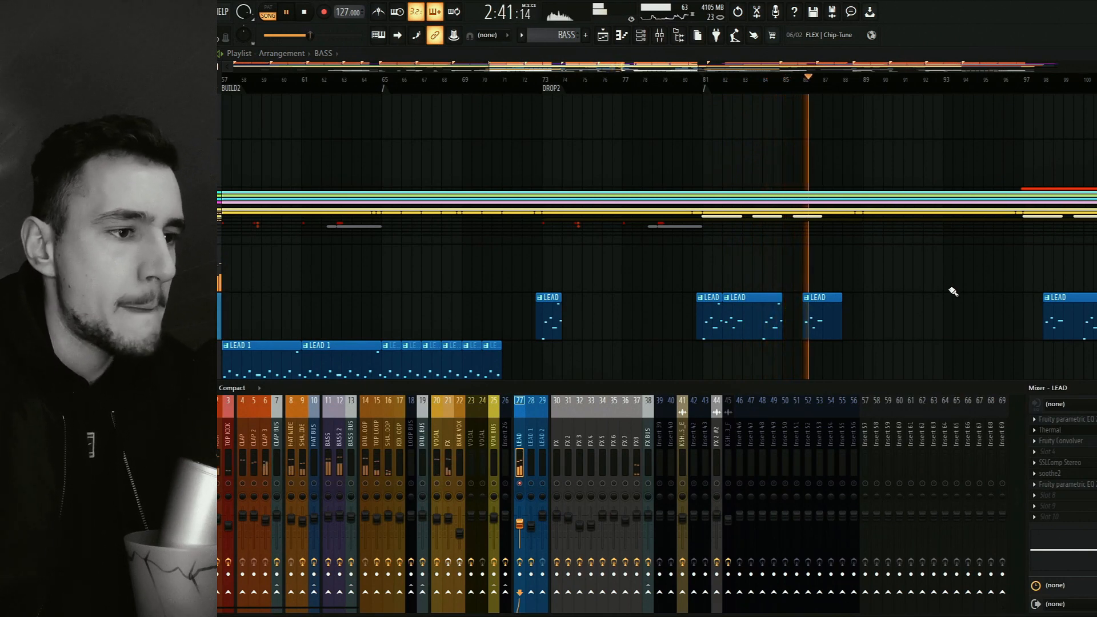
left_click_drag(953, 292, 748, 264)
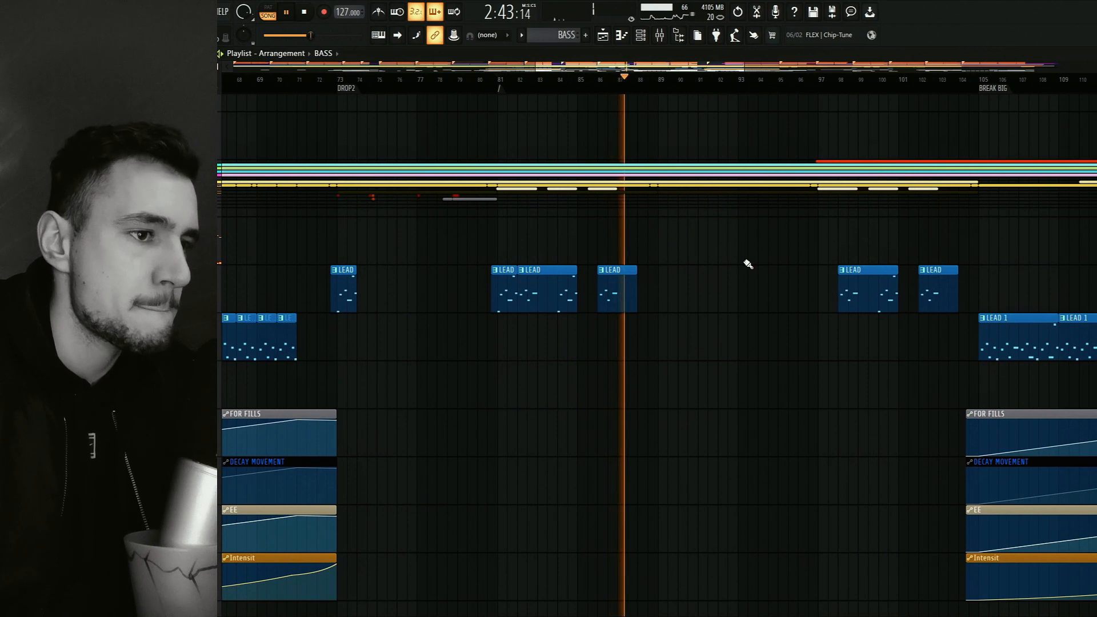
key("space")
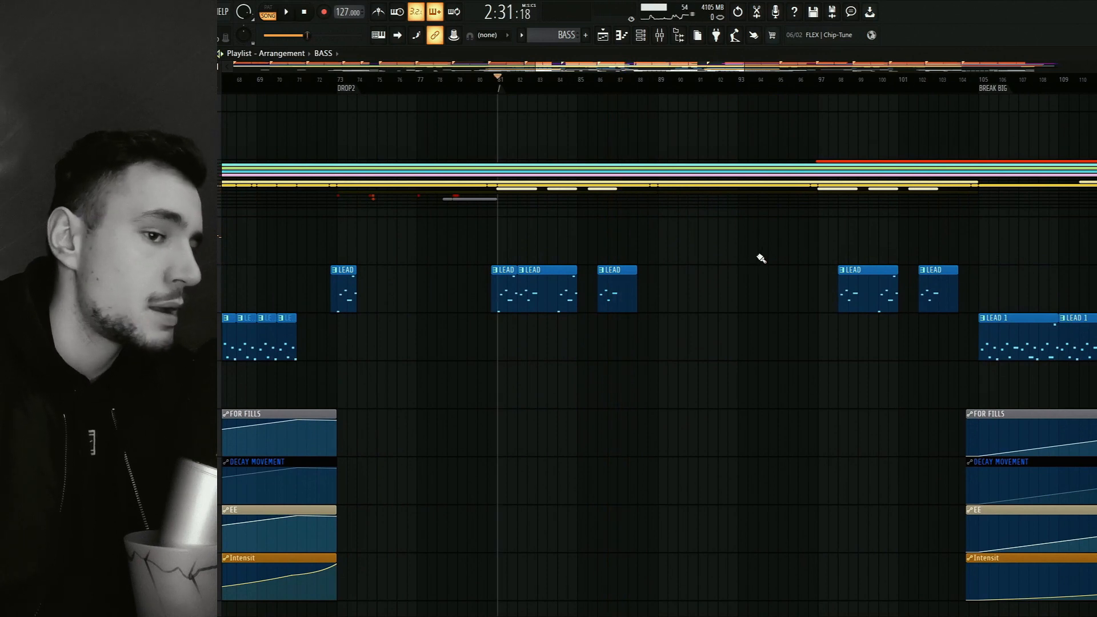
Open Fruity Convolver from the LEAD mixer track, examine its impulse settings and close it.
left_click(662, 40)
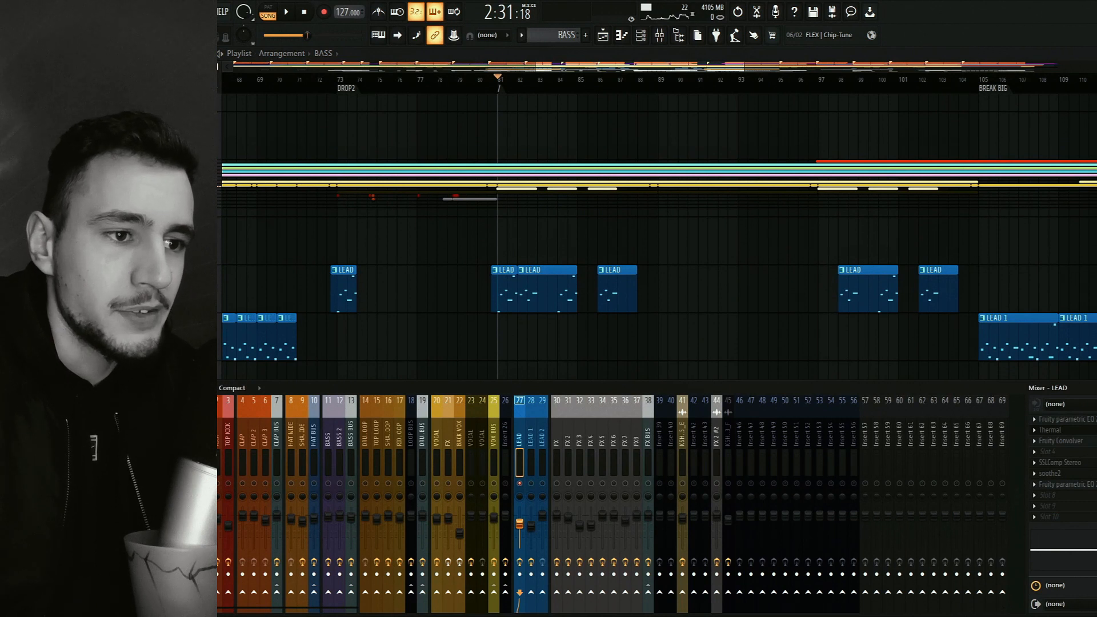
left_click(1060, 441)
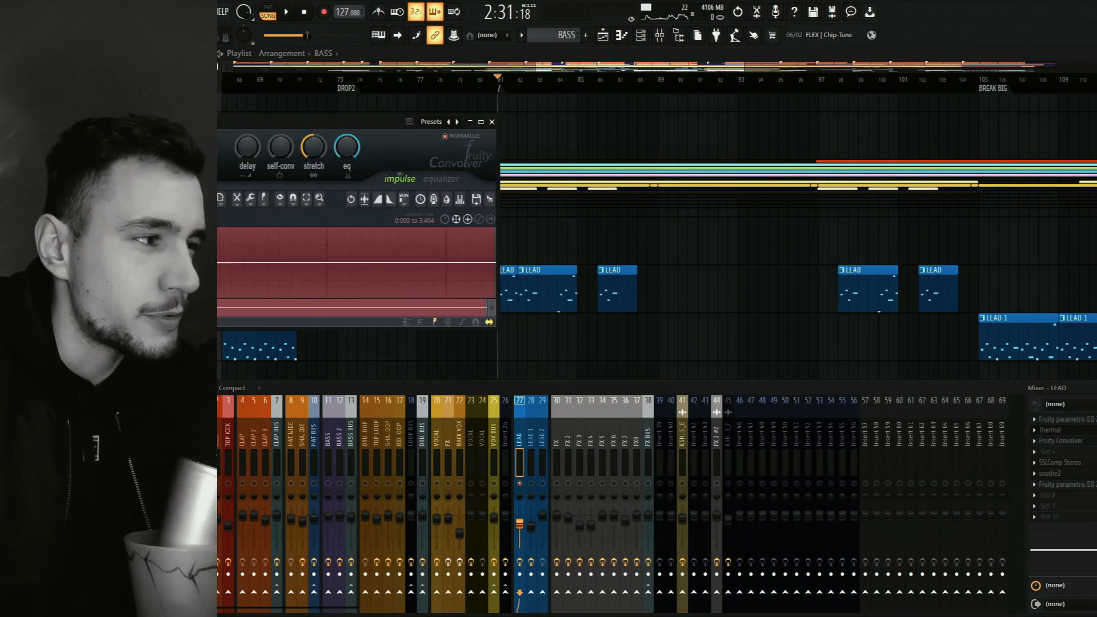
key("Escape")
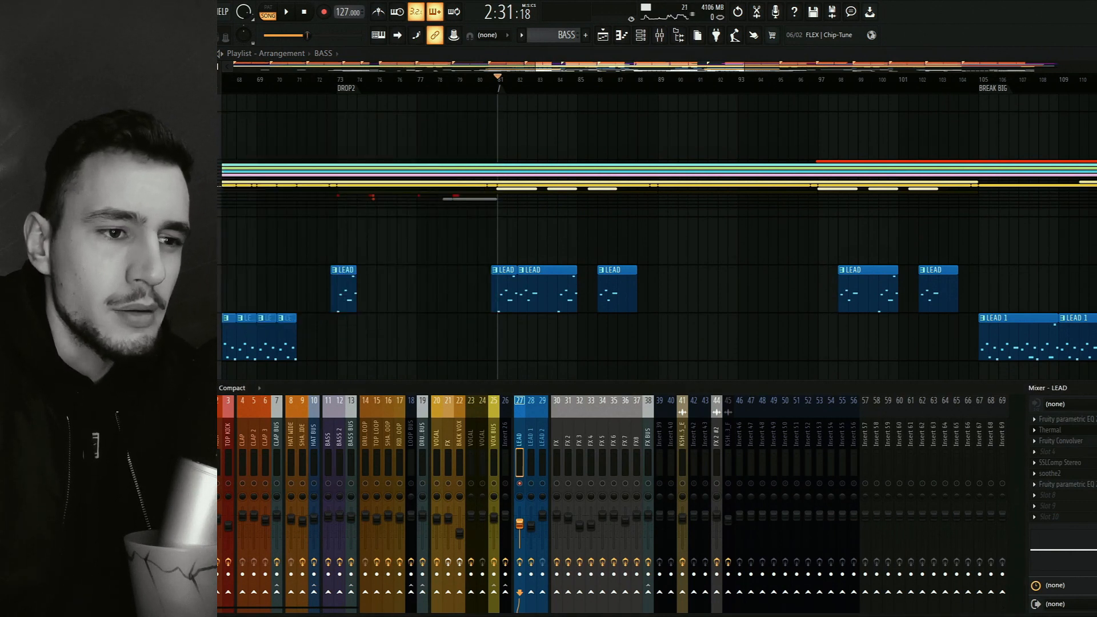
Inspect the LEAD track's SSLComp Stereo with a short playback from bar 81, then review its settings once more and close it.
left_click(1079, 466)
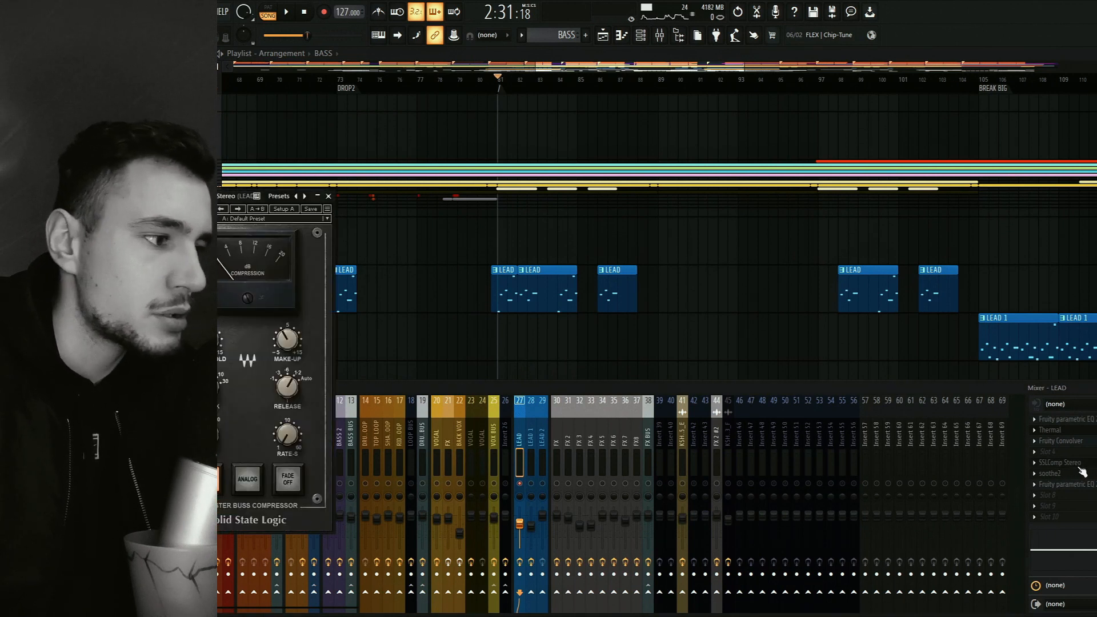
key("space")
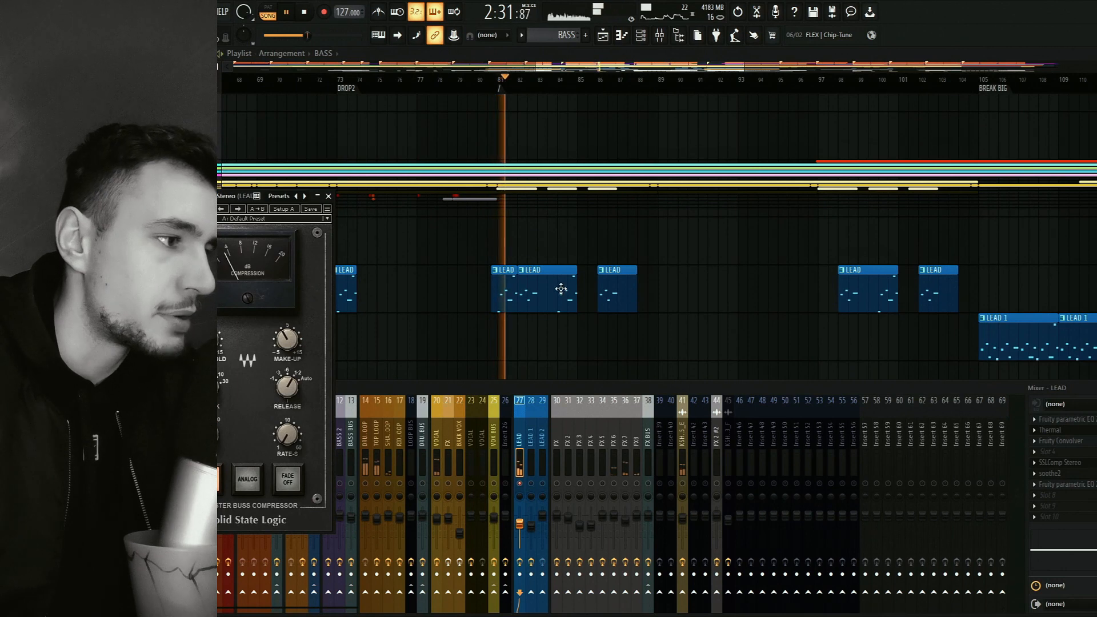
key("space")
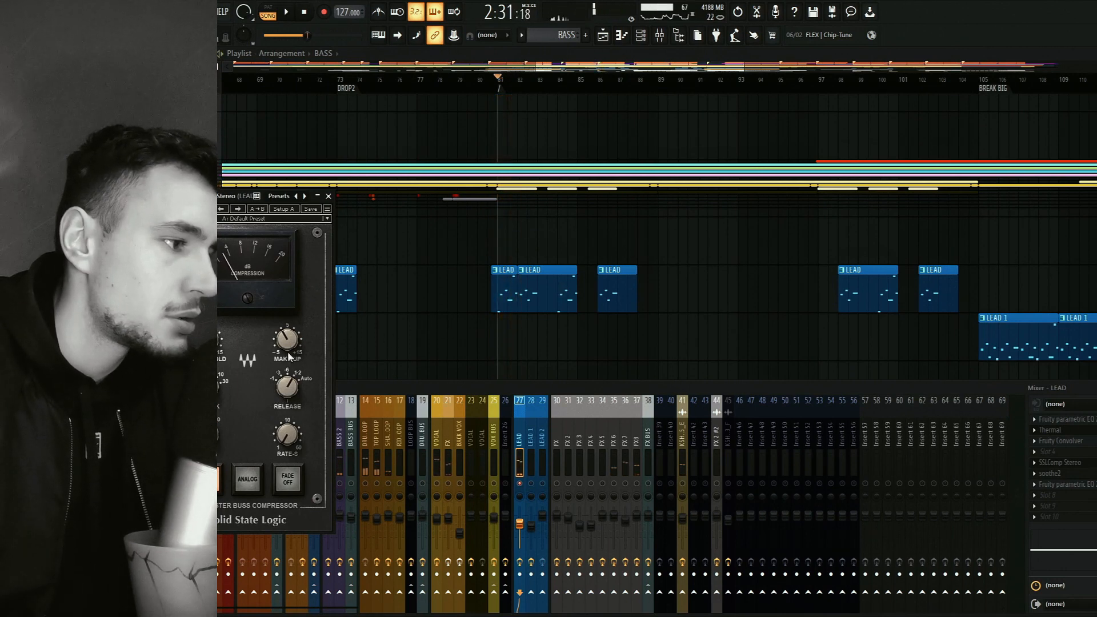
left_click(329, 197)
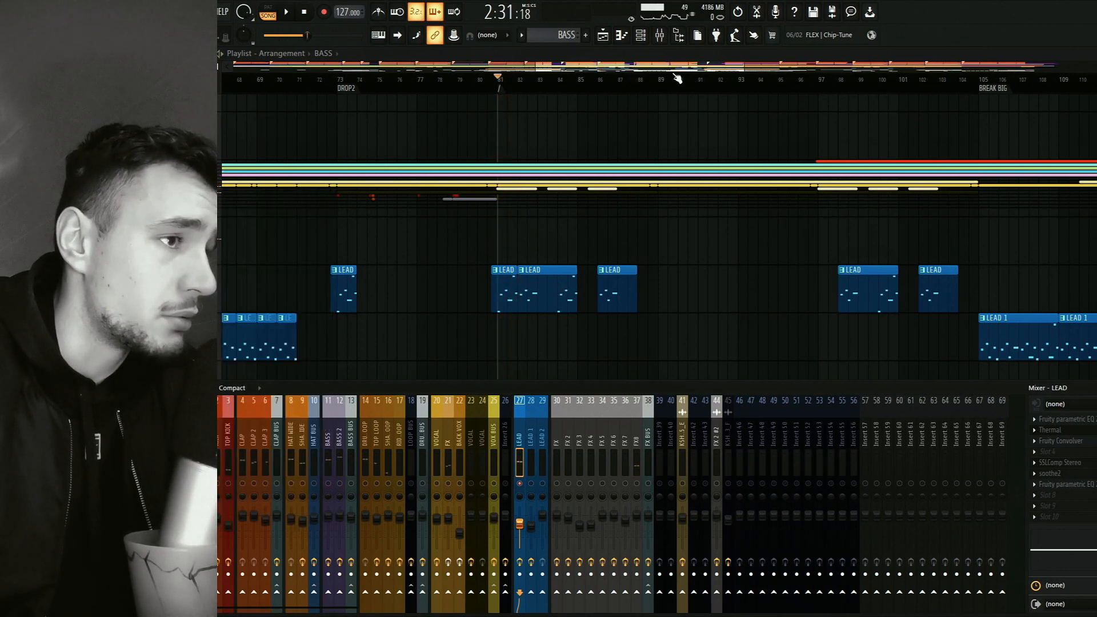
left_click(660, 36)
left_click(660, 37)
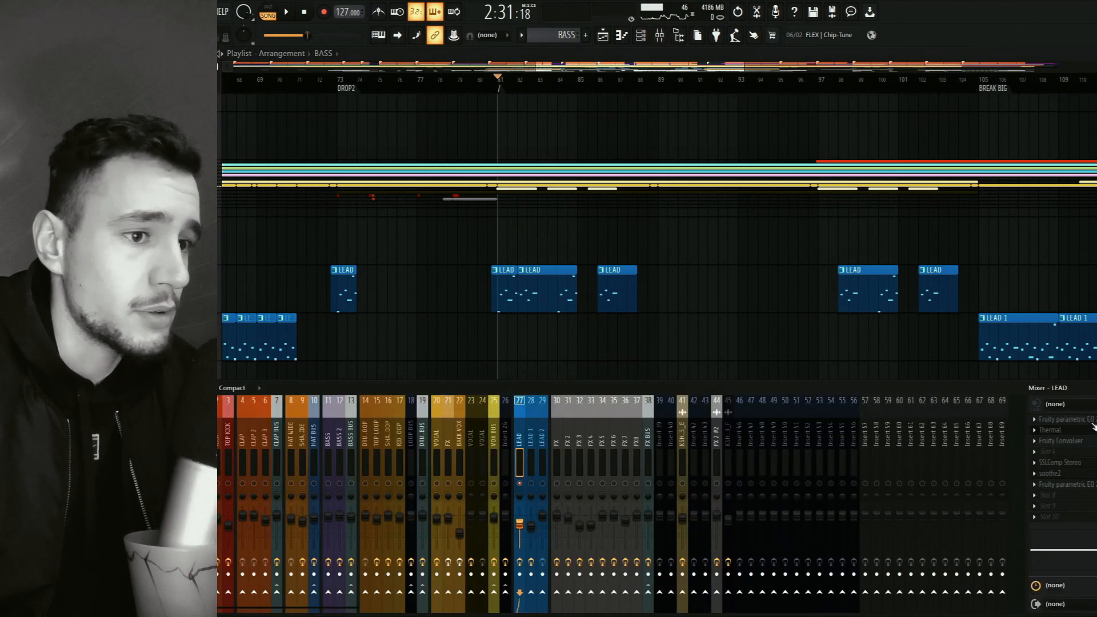
left_click(1080, 463)
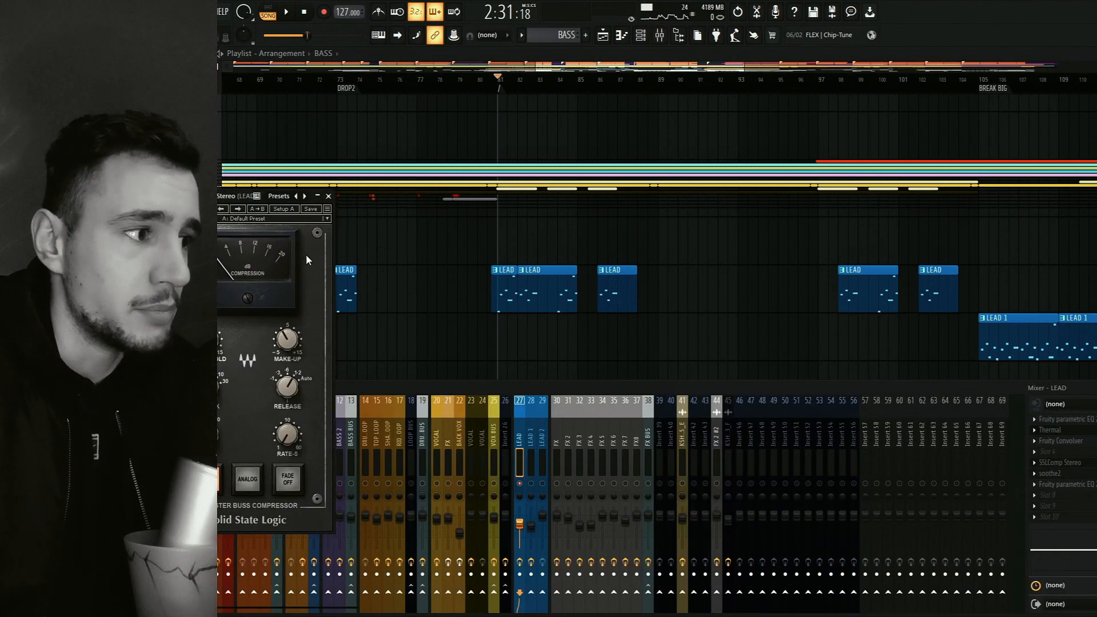
left_click(327, 196)
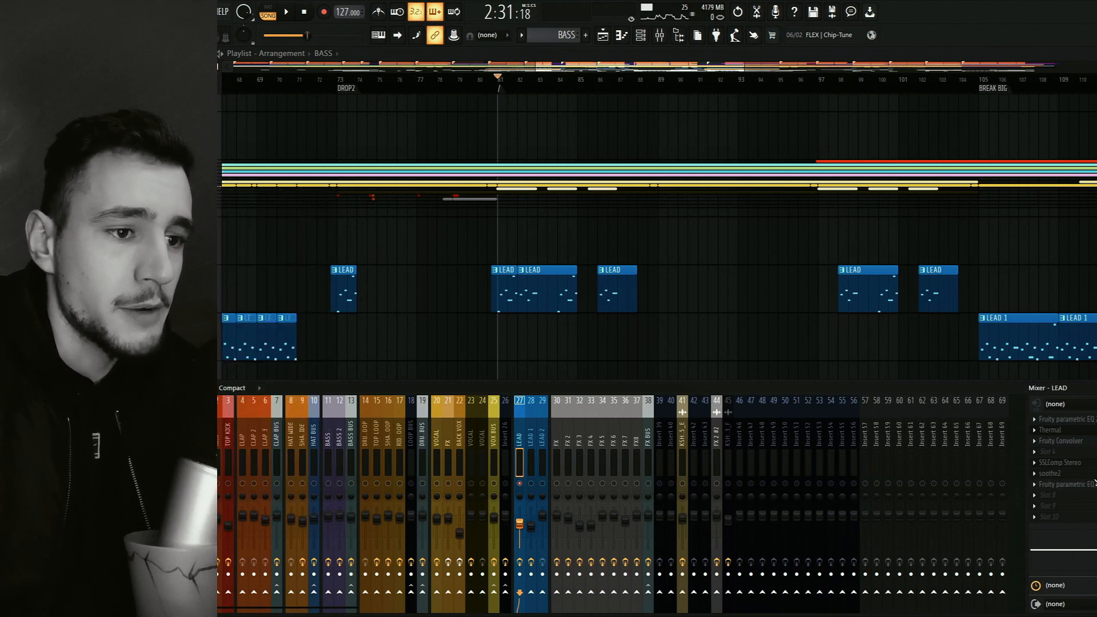
Watch soothe2 process the LEAD track during short playbacks, then inspect the track's second Fruity parametric EQ 2 and close both plugins.
left_click(1075, 474)
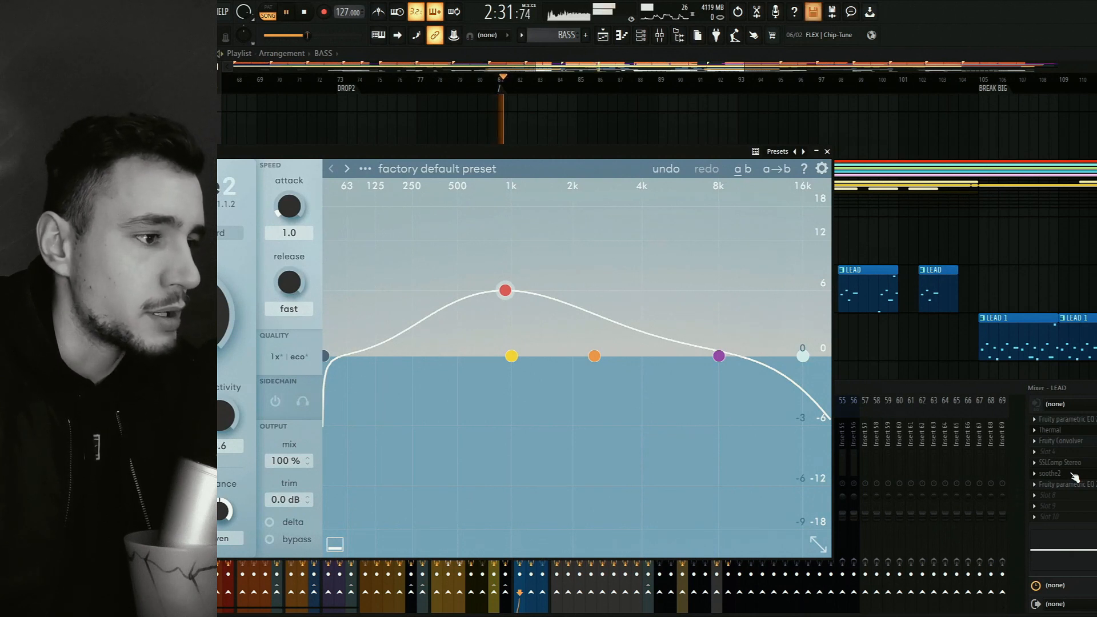
key("space")
left_click(1093, 473)
key("space")
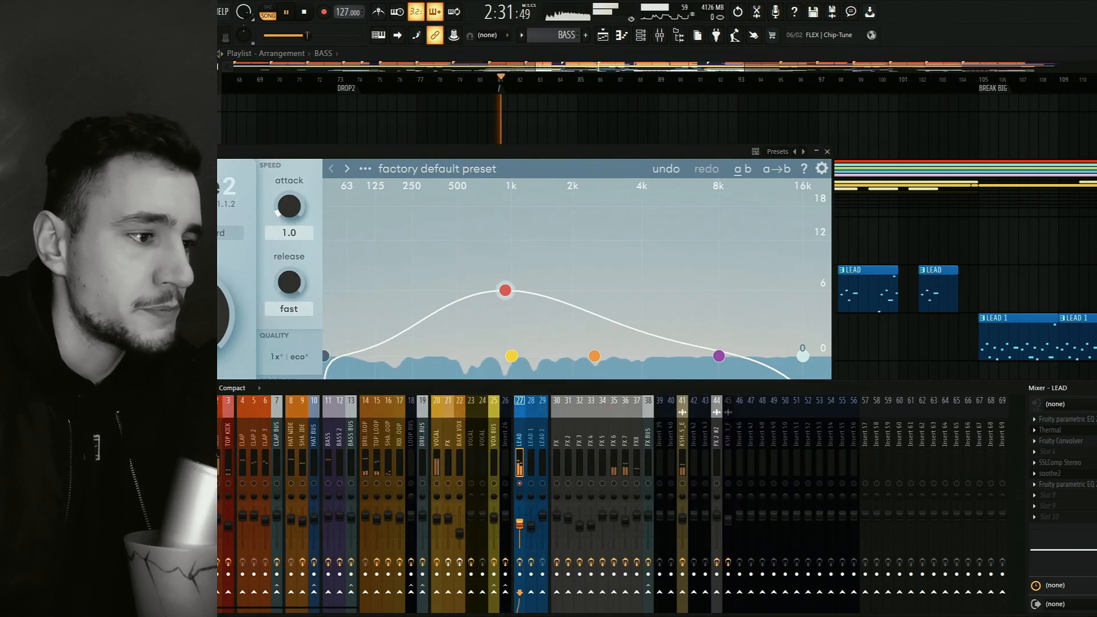
key("space")
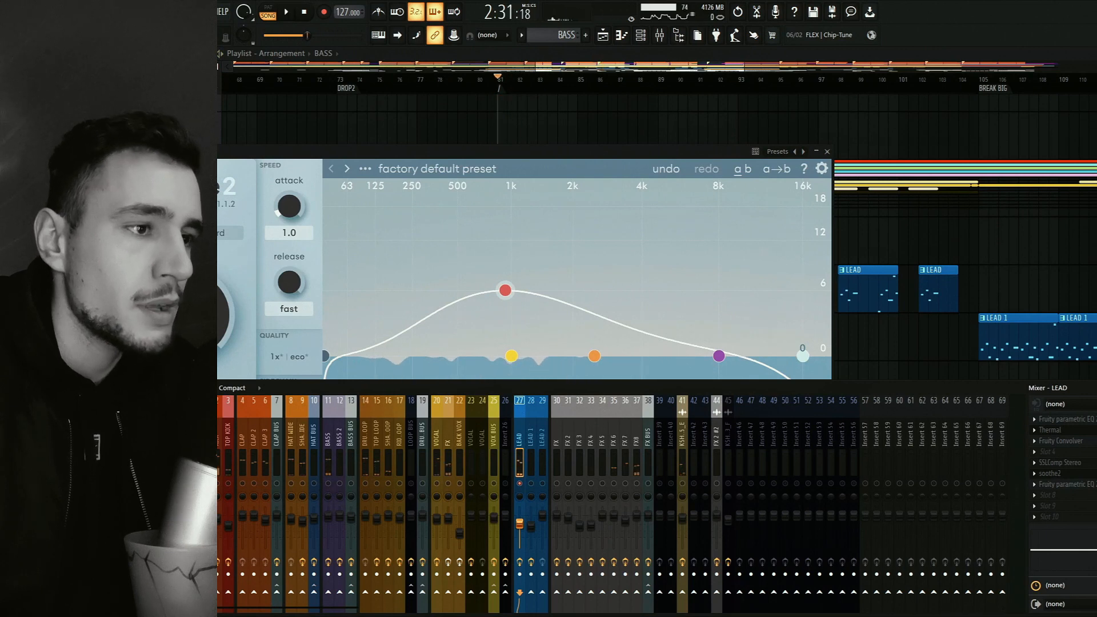
left_click(827, 151)
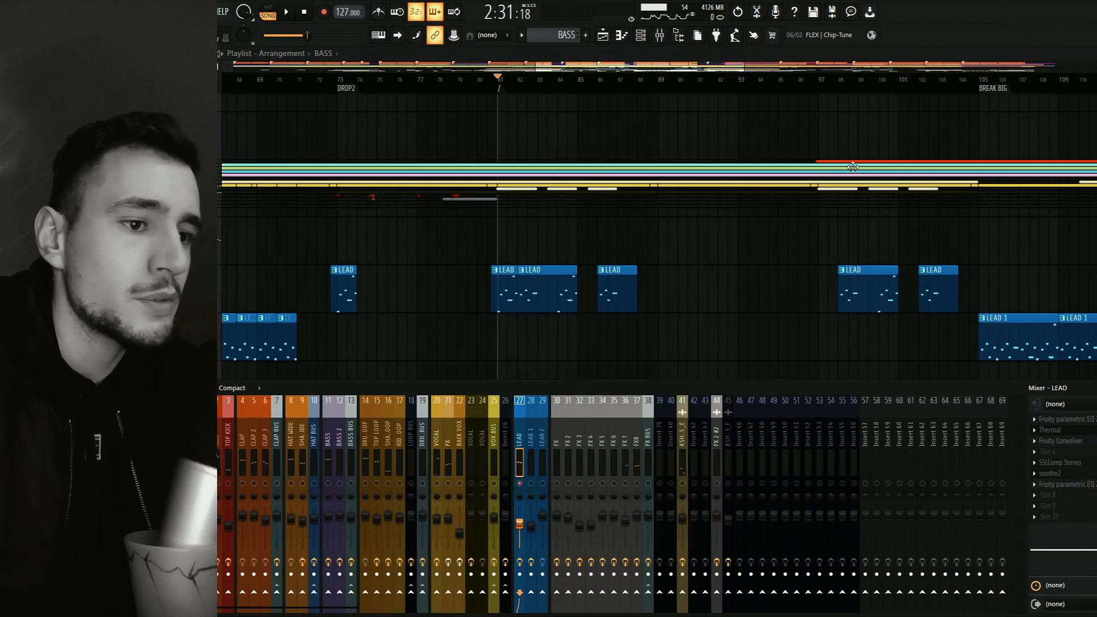
left_click(1073, 483)
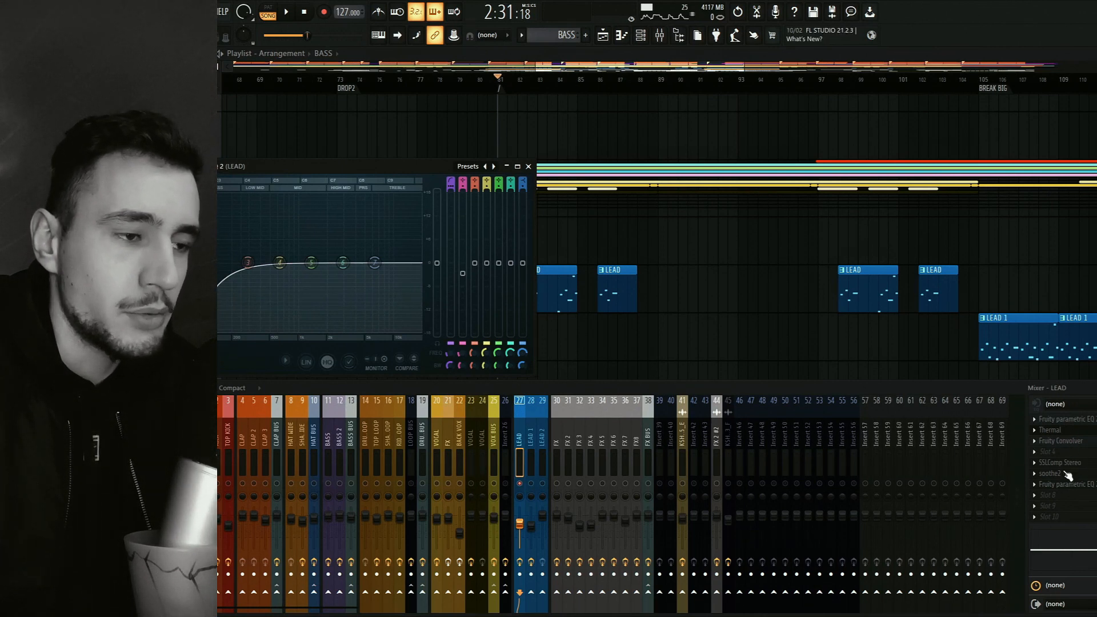
left_click(529, 167)
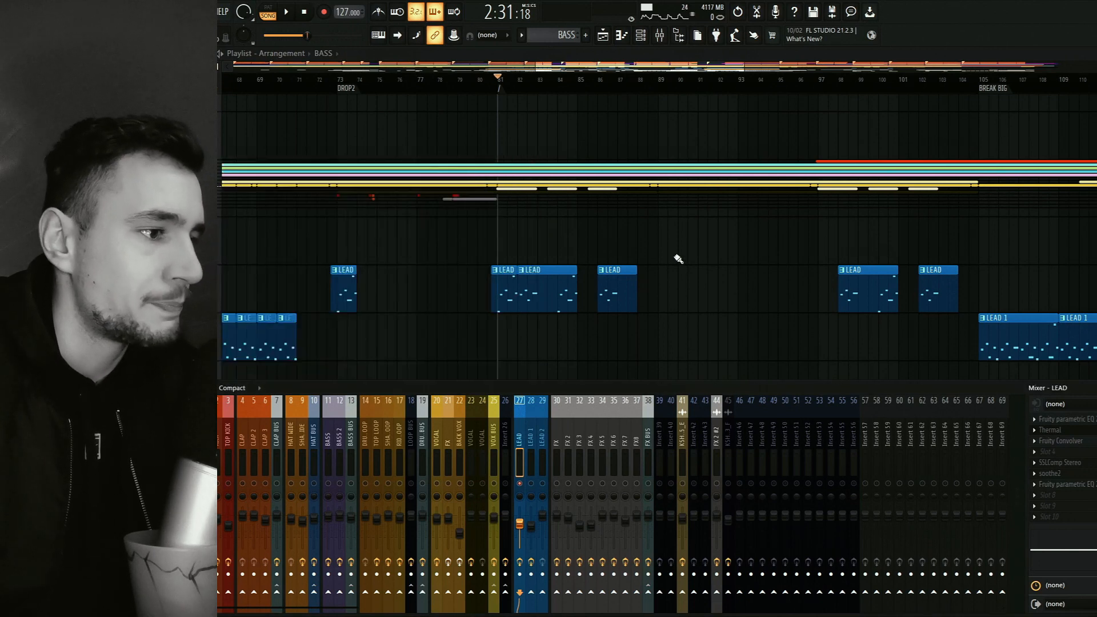
Play from BREAK BIG at bar 105 and show the LEAD 1 mixer track's effect chain.
left_click_drag(921, 341, 645, 302)
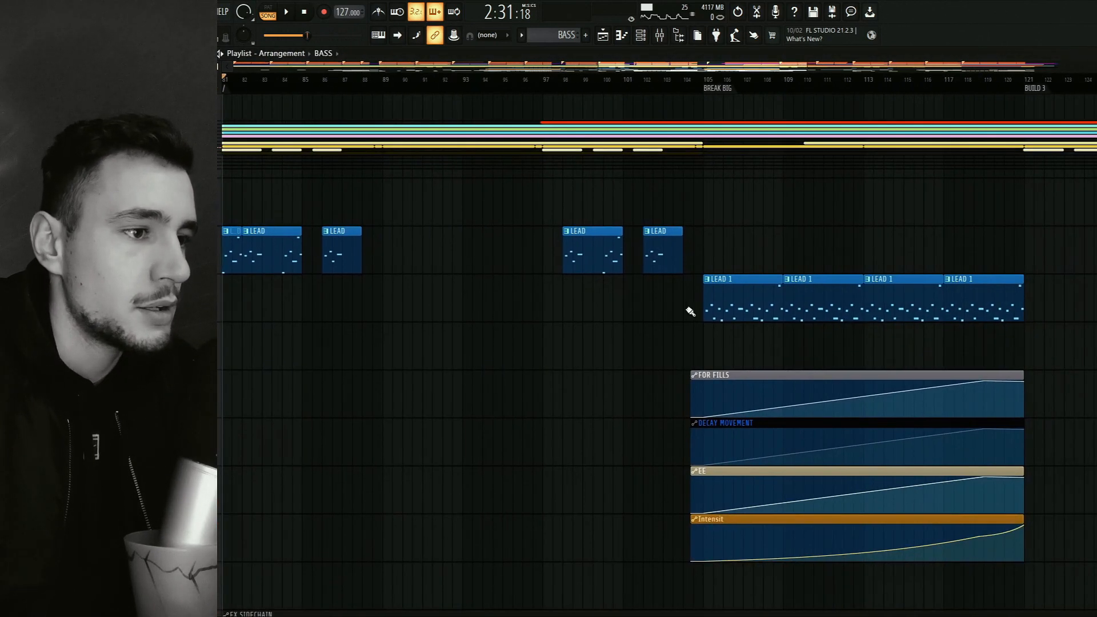
left_click_drag(870, 339, 767, 374)
left_click(602, 86)
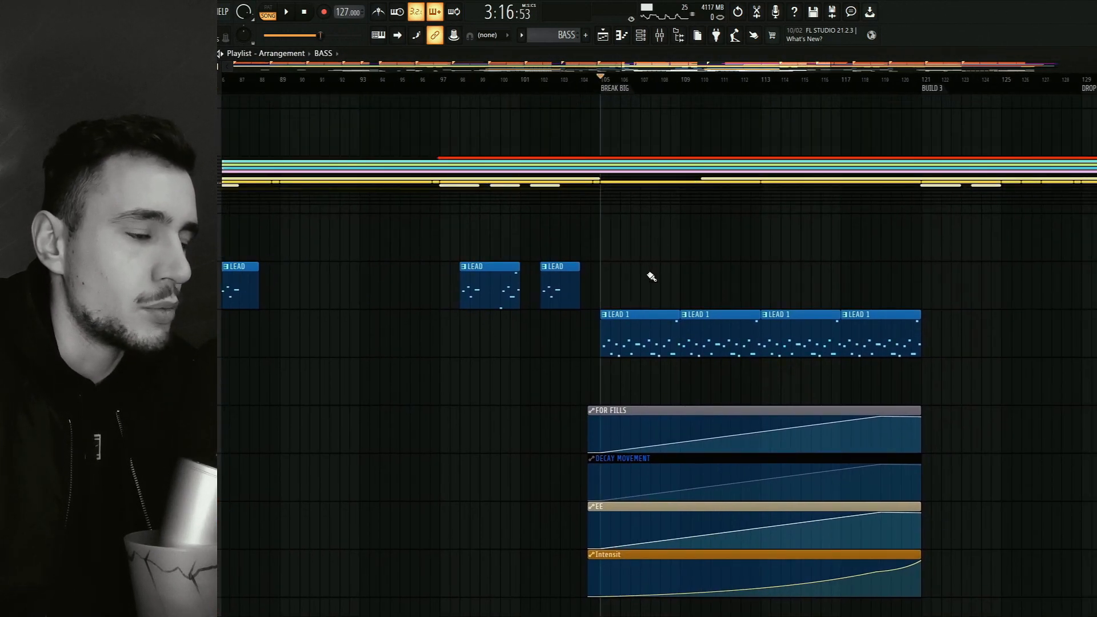
key("space")
key("F9")
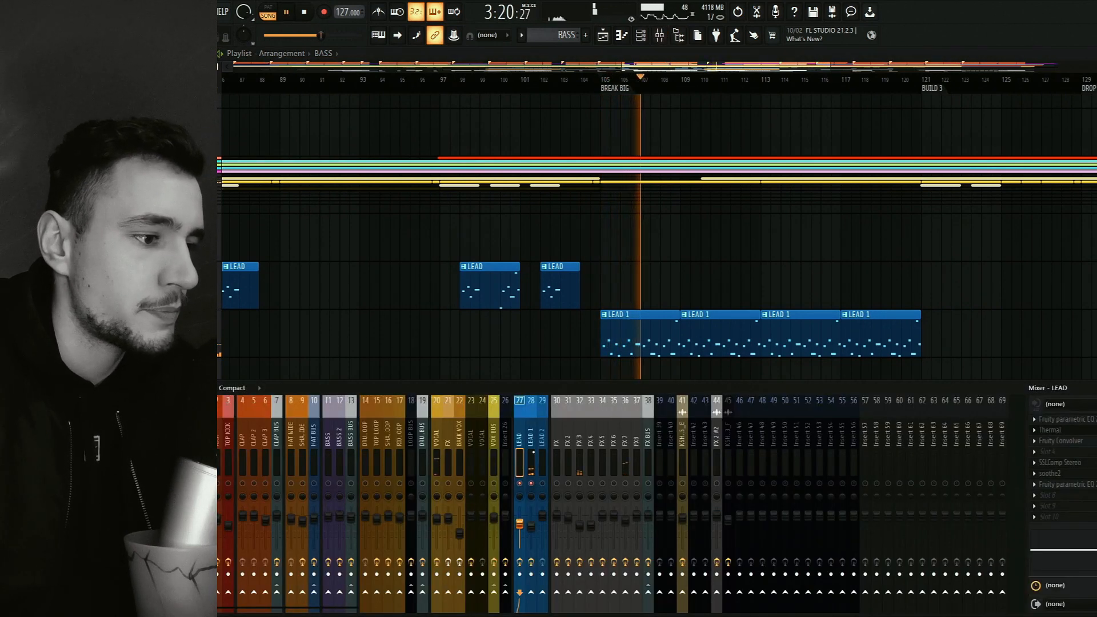
left_click(531, 437)
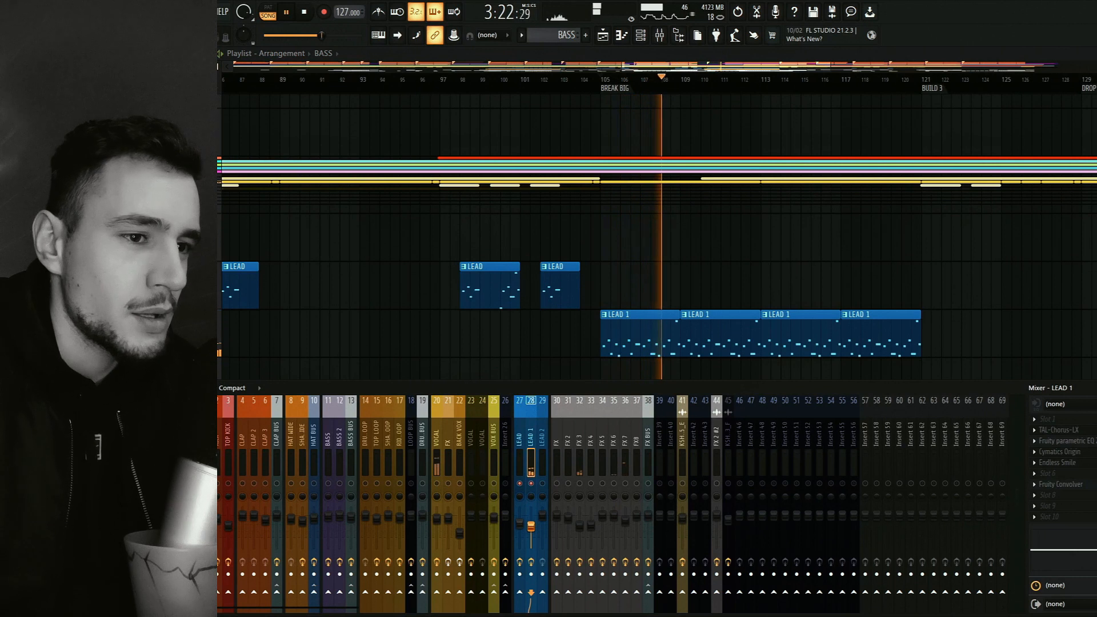
Open TAL-Chorus-LX on the LEAD 1 track, move its window into view, examine its settings during playback and close it.
left_click(1058, 431)
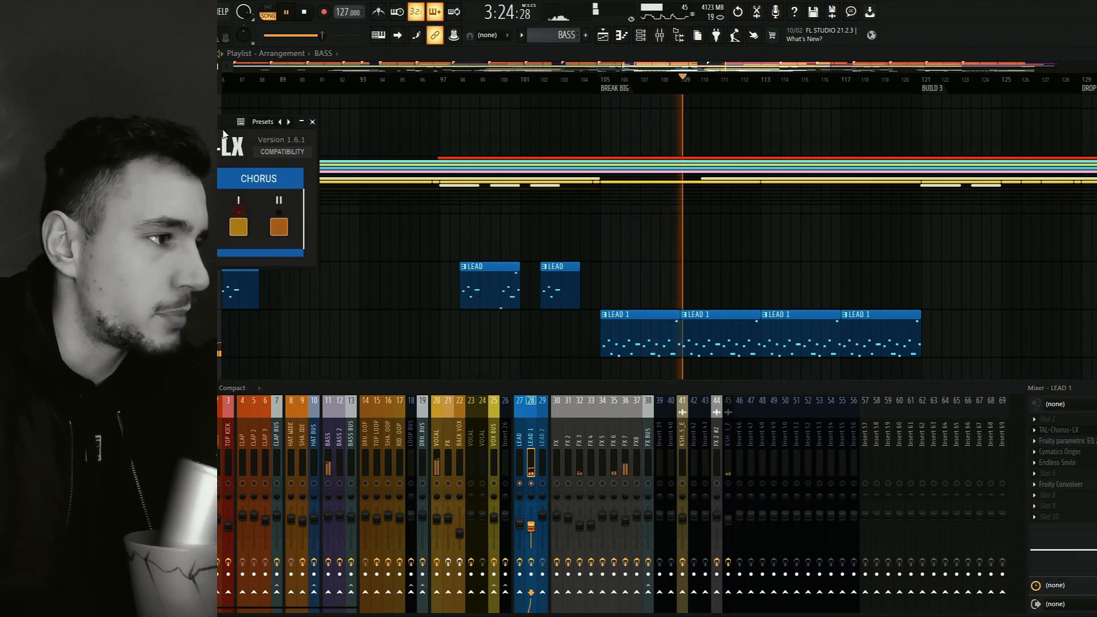
left_click_drag(226, 121, 322, 143)
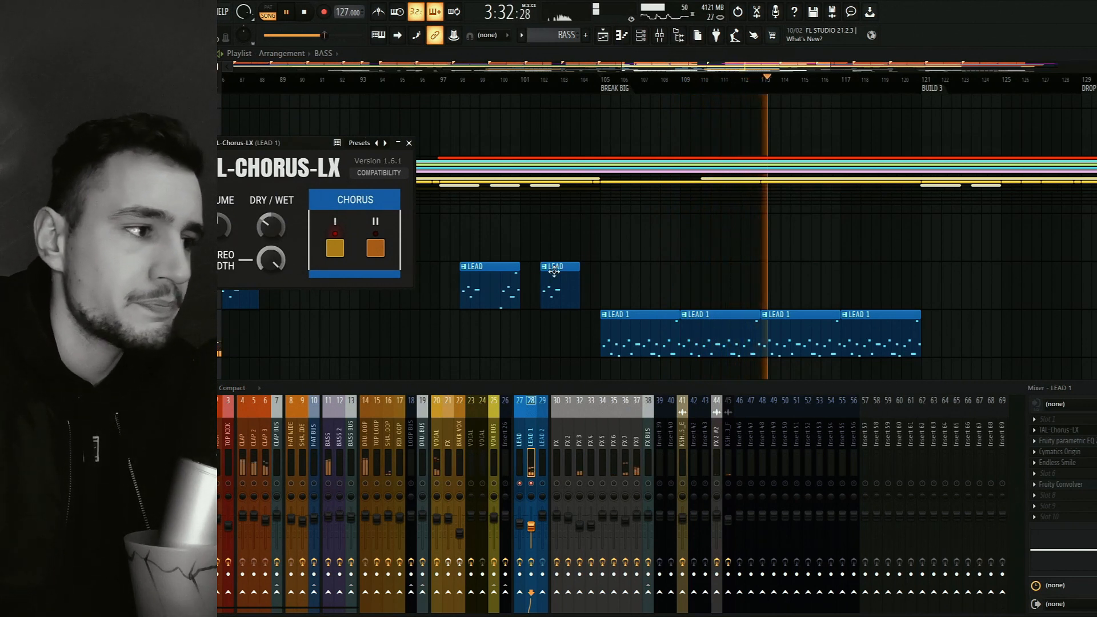
left_click(409, 142)
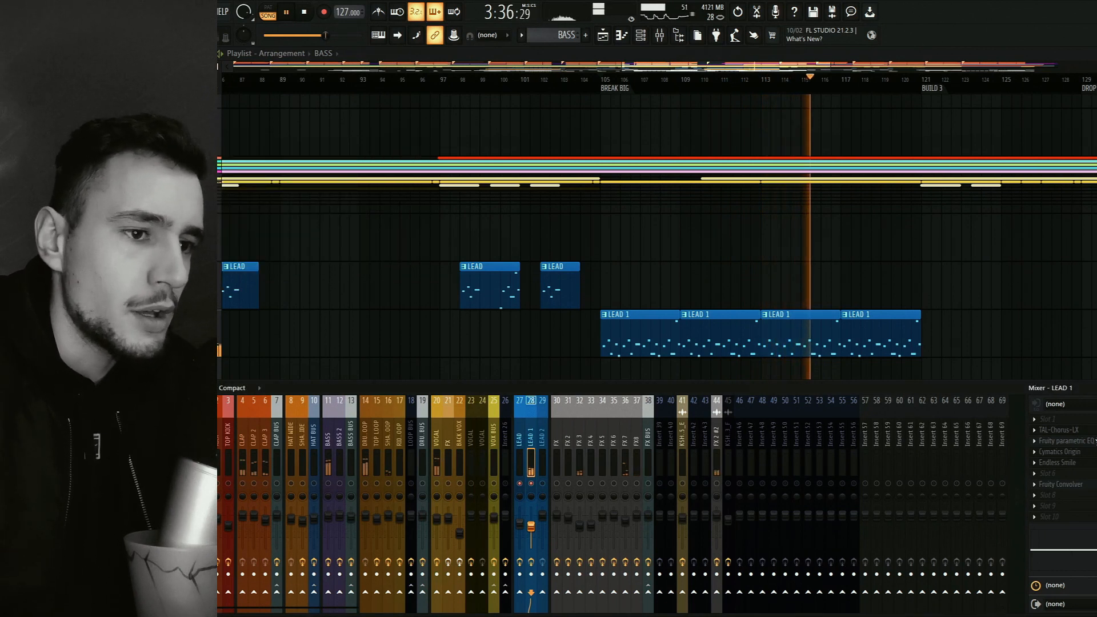
Open Cymatics Origin on the LEAD 1 mixer track, stop playback, examine its settings and close it.
left_click(1095, 441)
left_click(1095, 441)
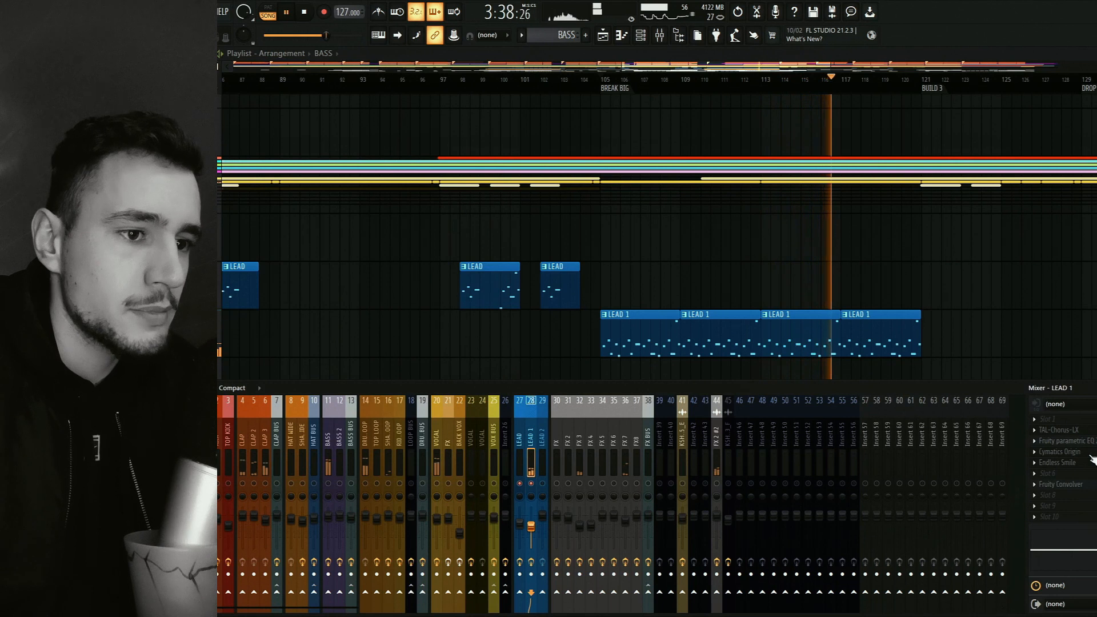
left_click(1086, 453)
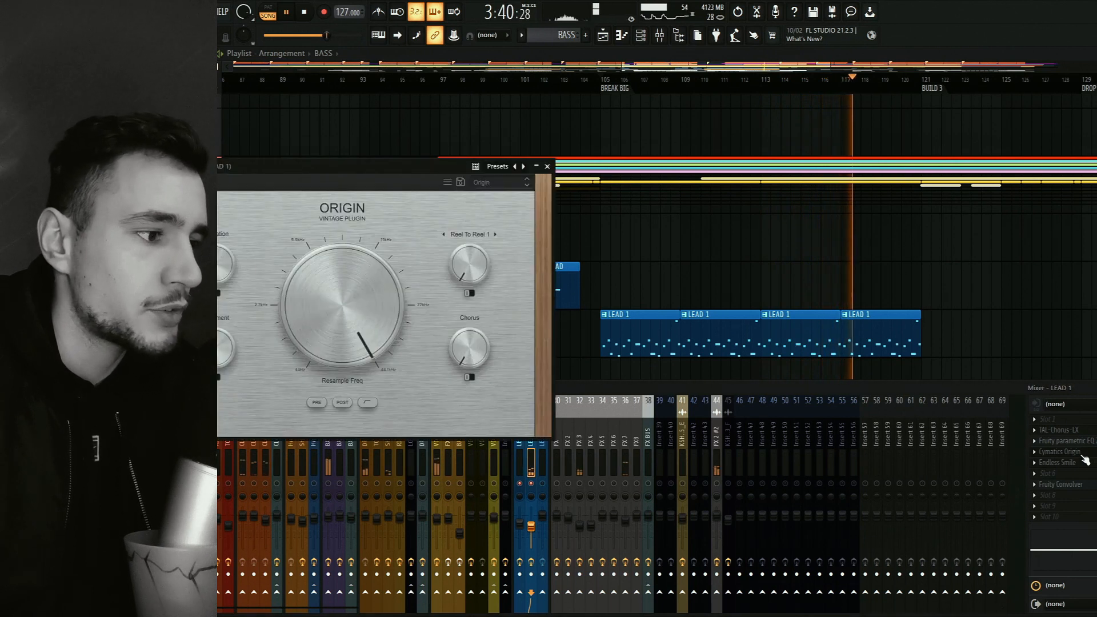
key("space")
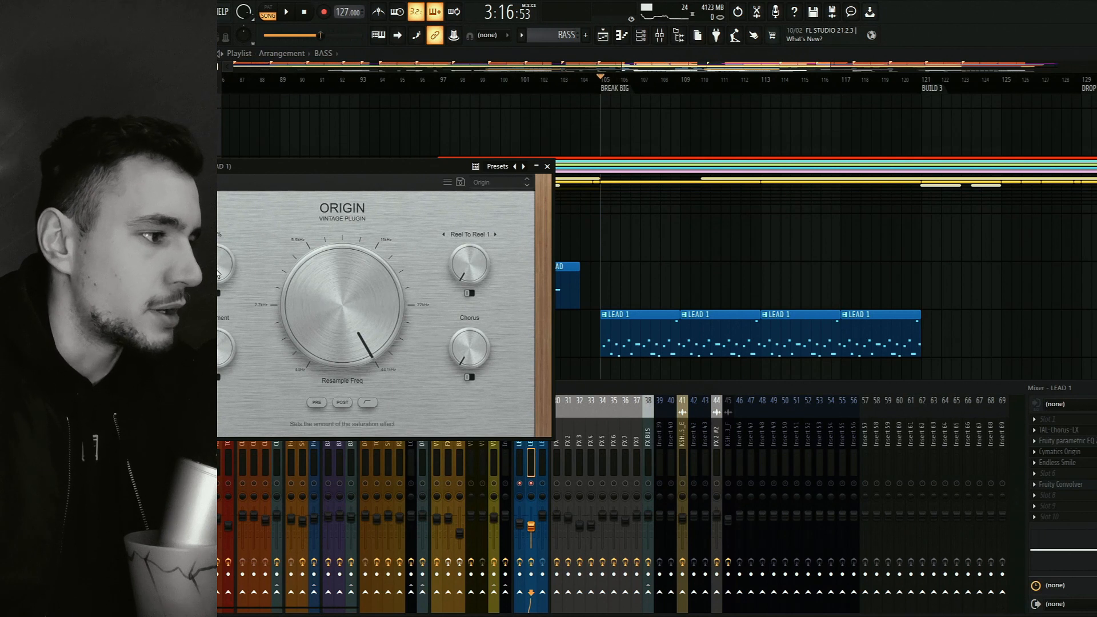
left_click(547, 166)
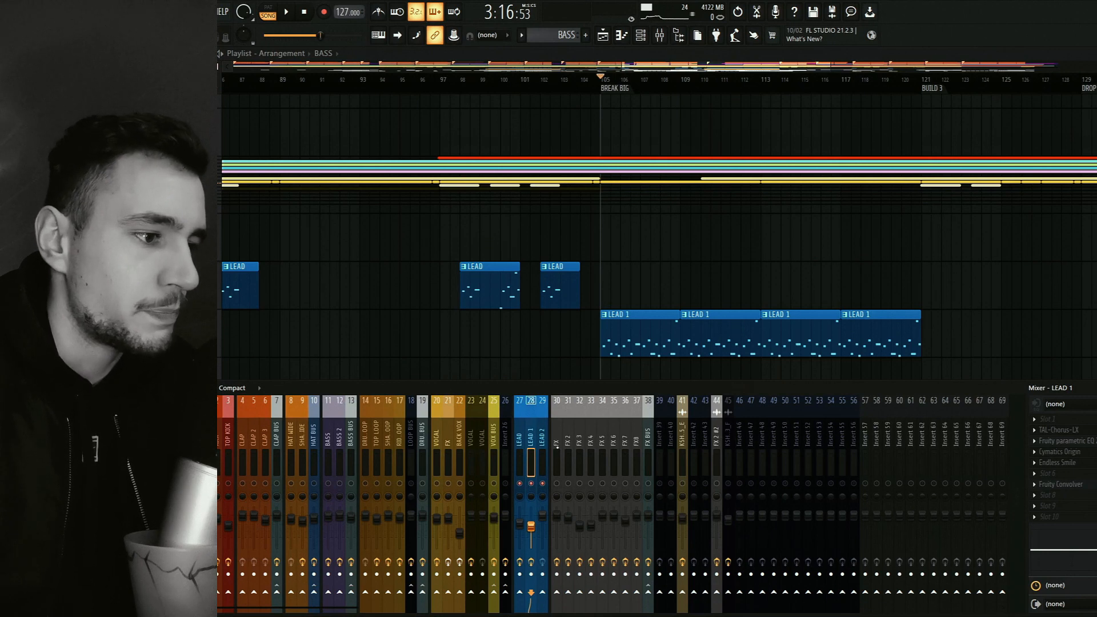
Hide the mixer, collapse the lead tracks, expand the vocal tracks and go back to the first vocal clips at bar 9.
key("F9")
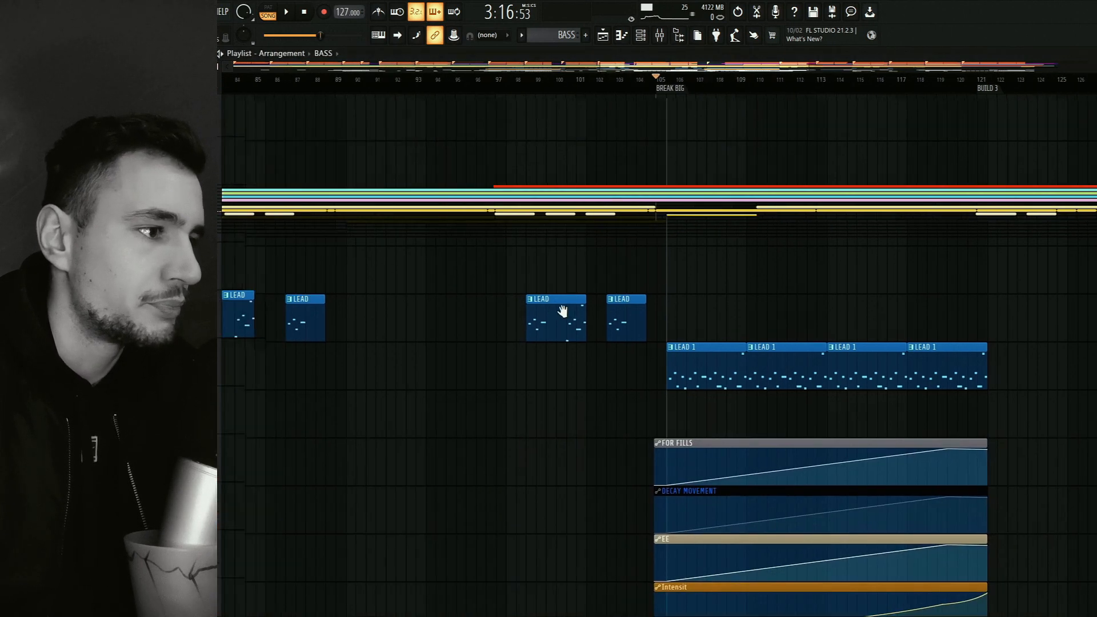
left_click_drag(563, 312, 732, 370)
left_click(218, 300)
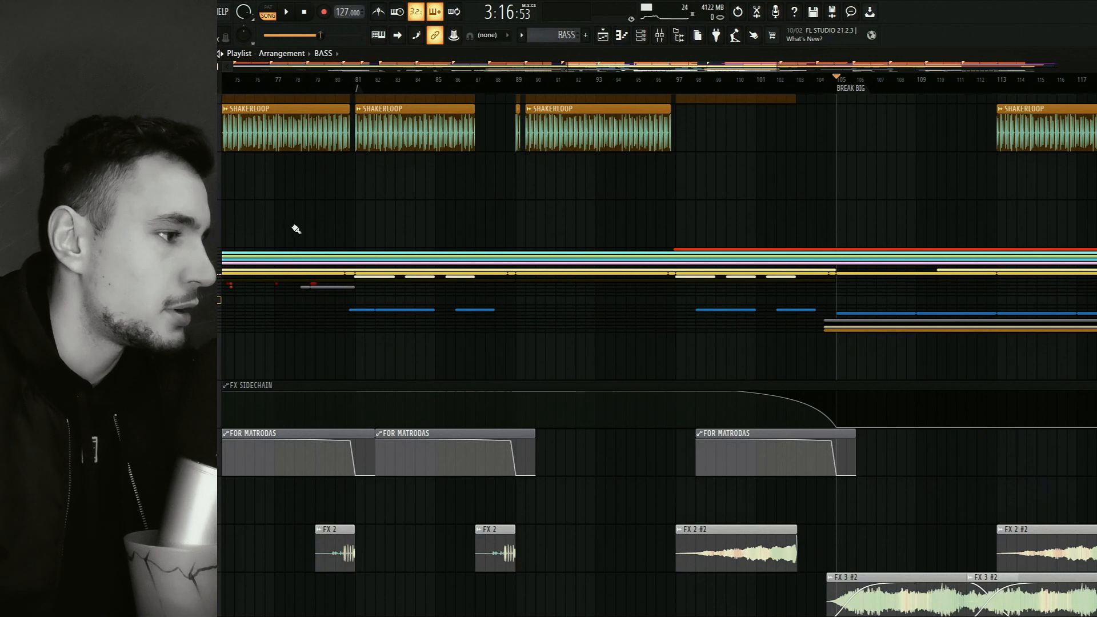
left_click(218, 299)
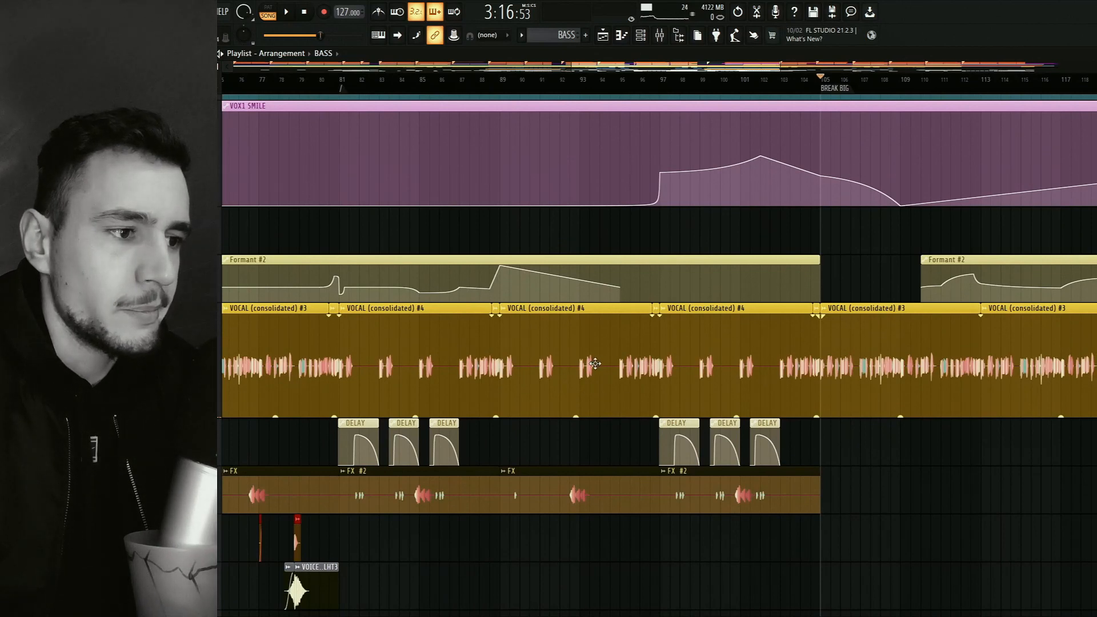
left_click_drag(399, 404, 808, 378)
left_click_drag(314, 377, 668, 380)
left_click_drag(521, 363, 774, 373)
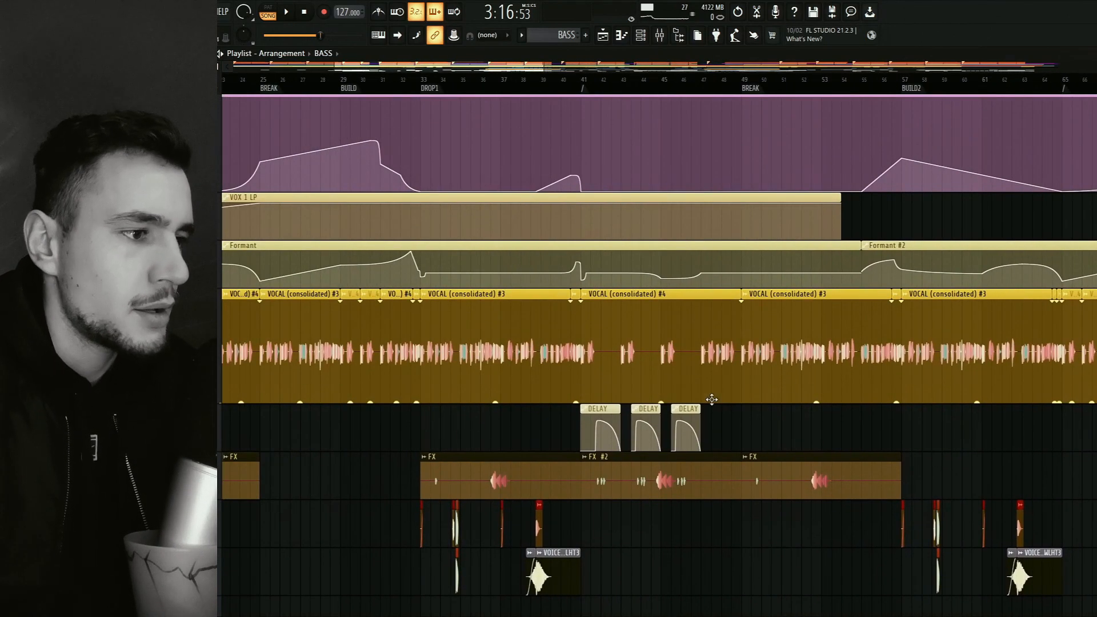
left_click_drag(308, 360, 672, 364)
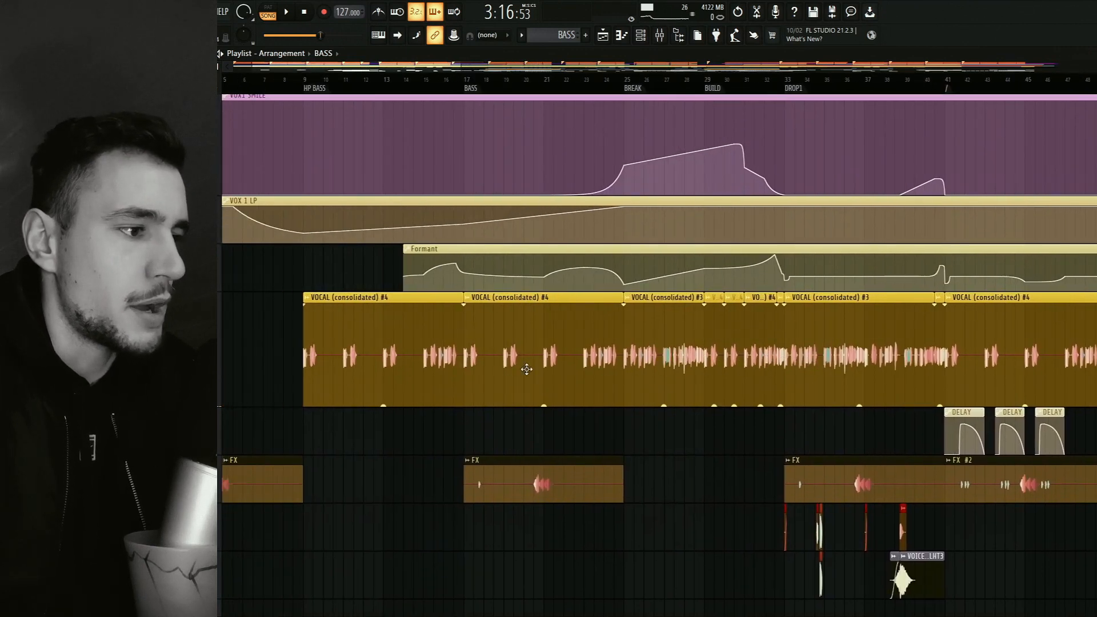
Solo the VOX BUS together with its vocal tracks in the mixer, then show the VOCAL track's effect chain.
left_click(660, 36)
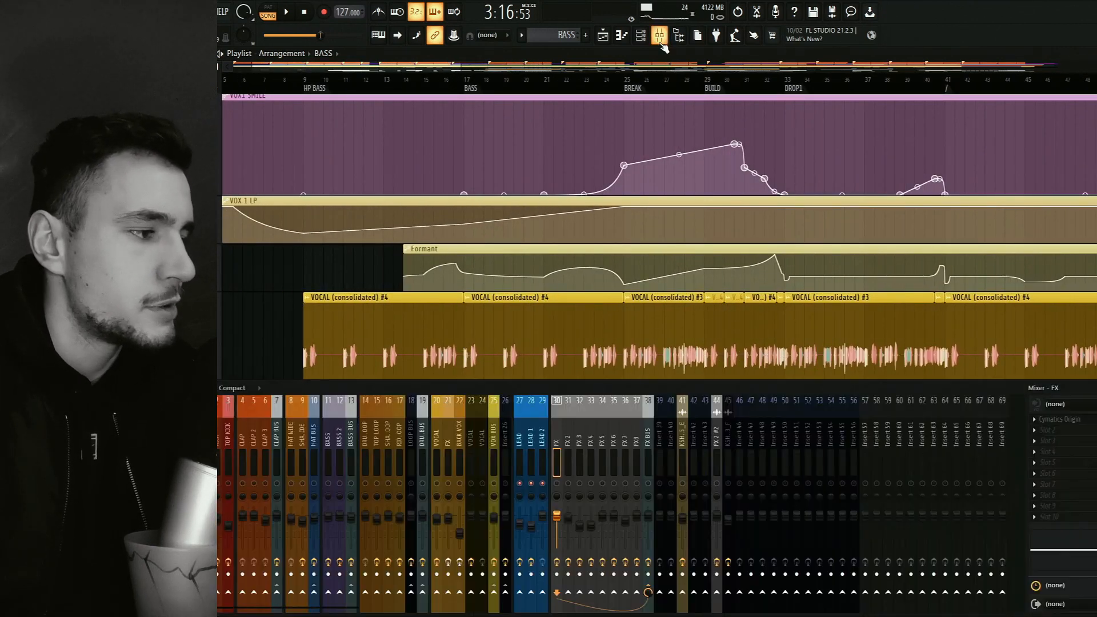
left_click(494, 454)
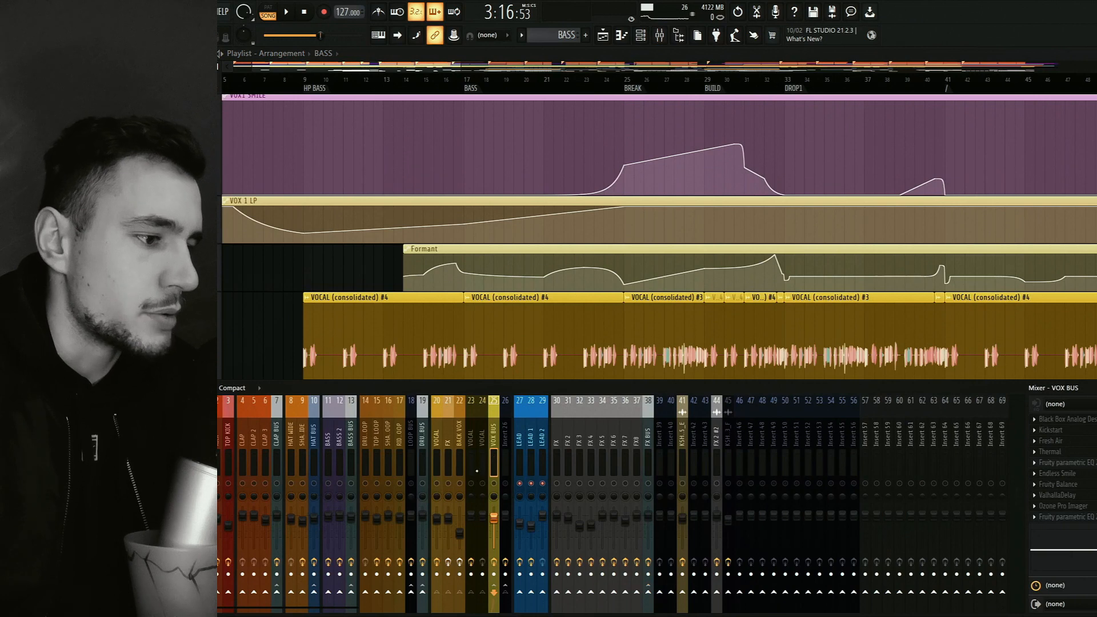
right_click(498, 485, "shift")
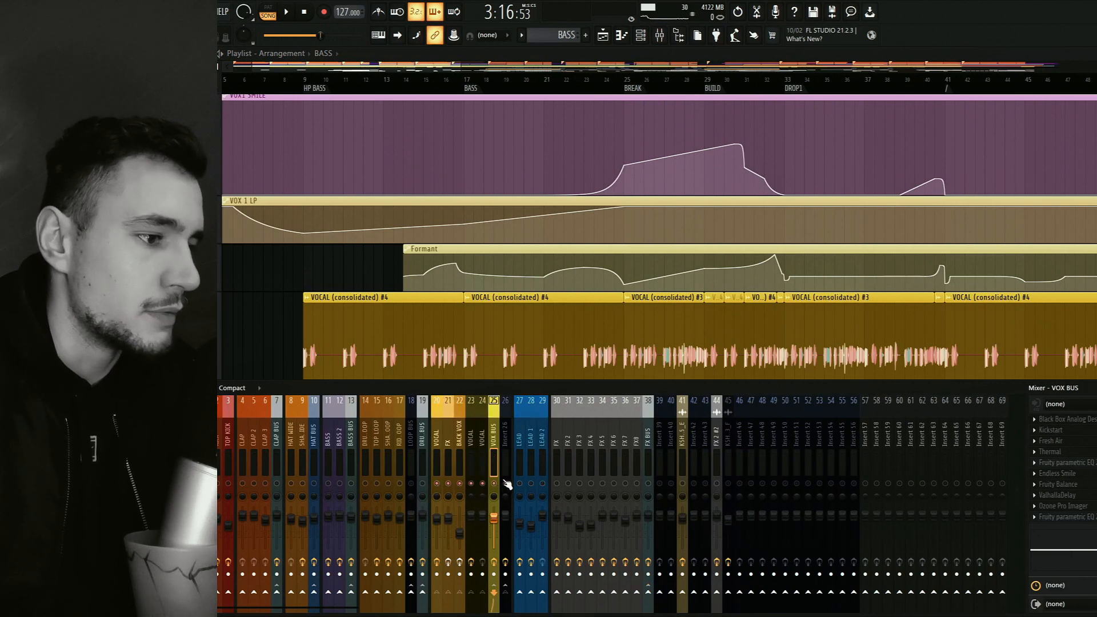
key("F9")
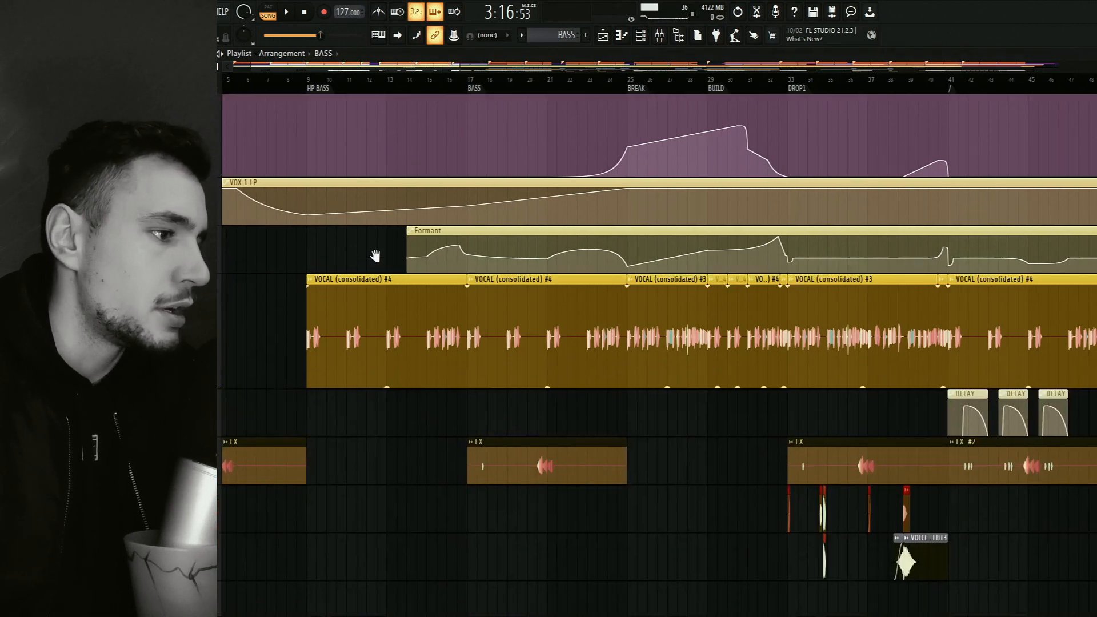
scroll(375, 252, "down", 2)
key("F9")
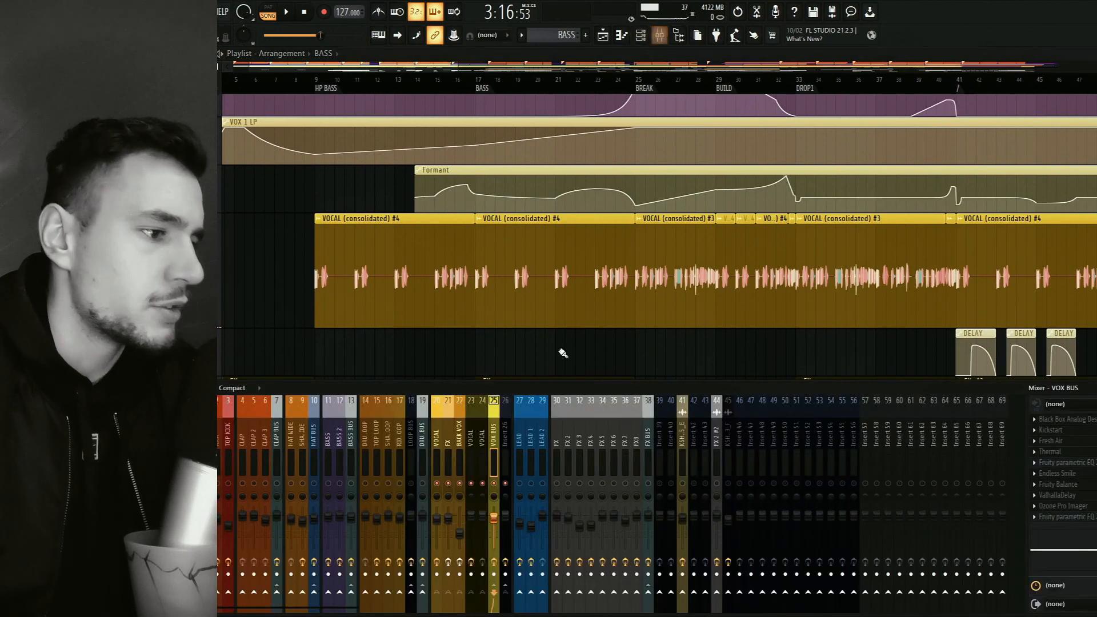
left_click(438, 440)
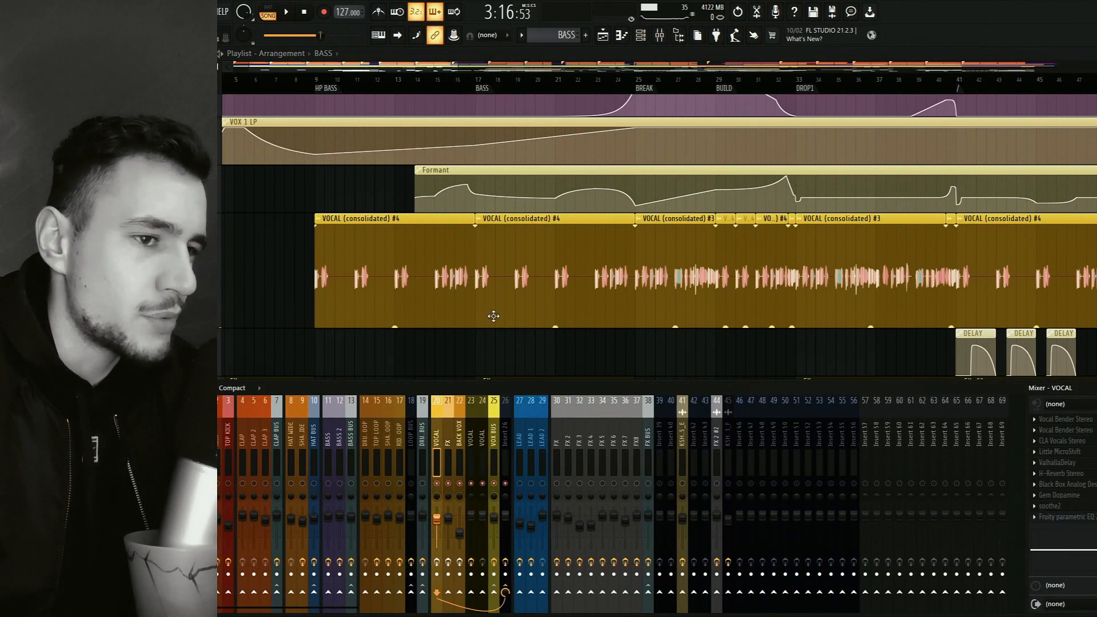
Play the vocals from BREAK at bar 25 while viewing their clips and the VOX BUS effect chain, then stop.
left_click(639, 90)
key("space")
left_click_drag(742, 392, 589, 434)
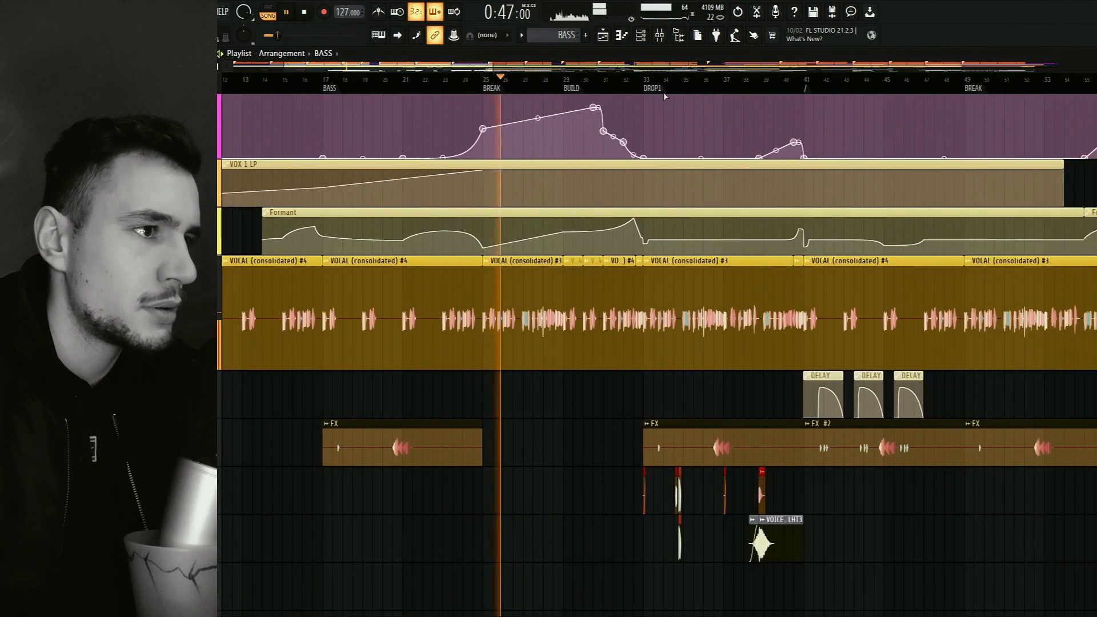
key("F9")
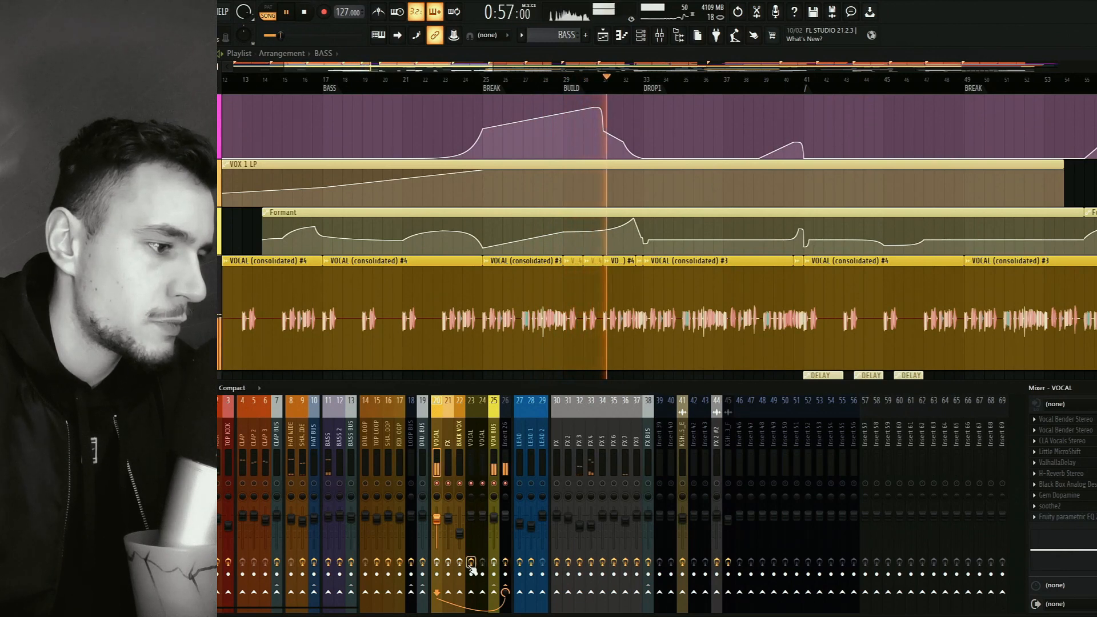
left_click(493, 443)
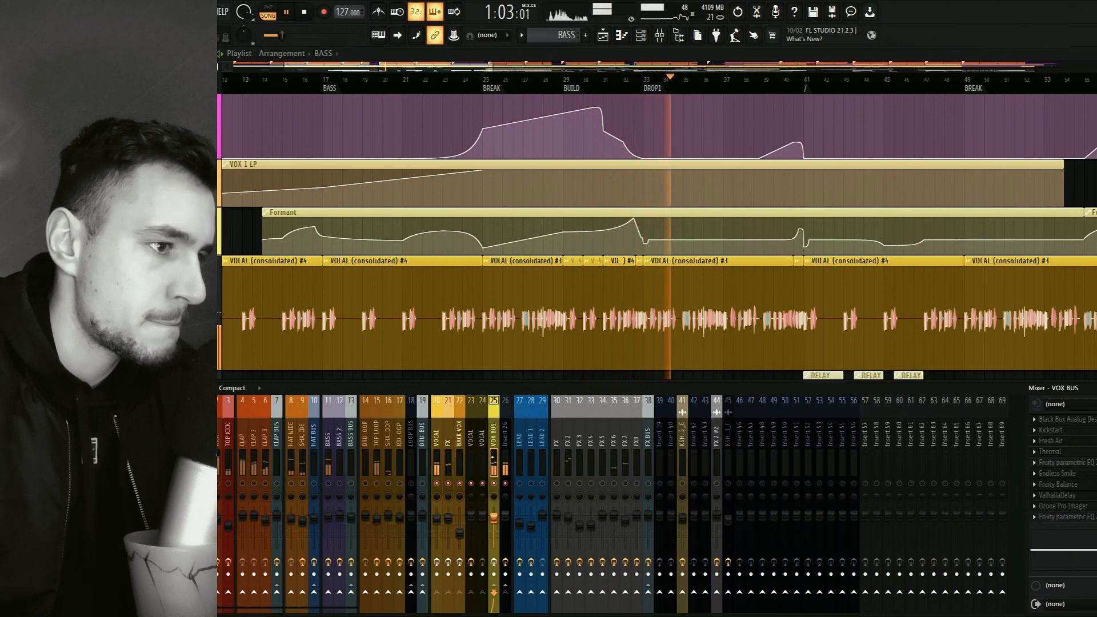
key("space")
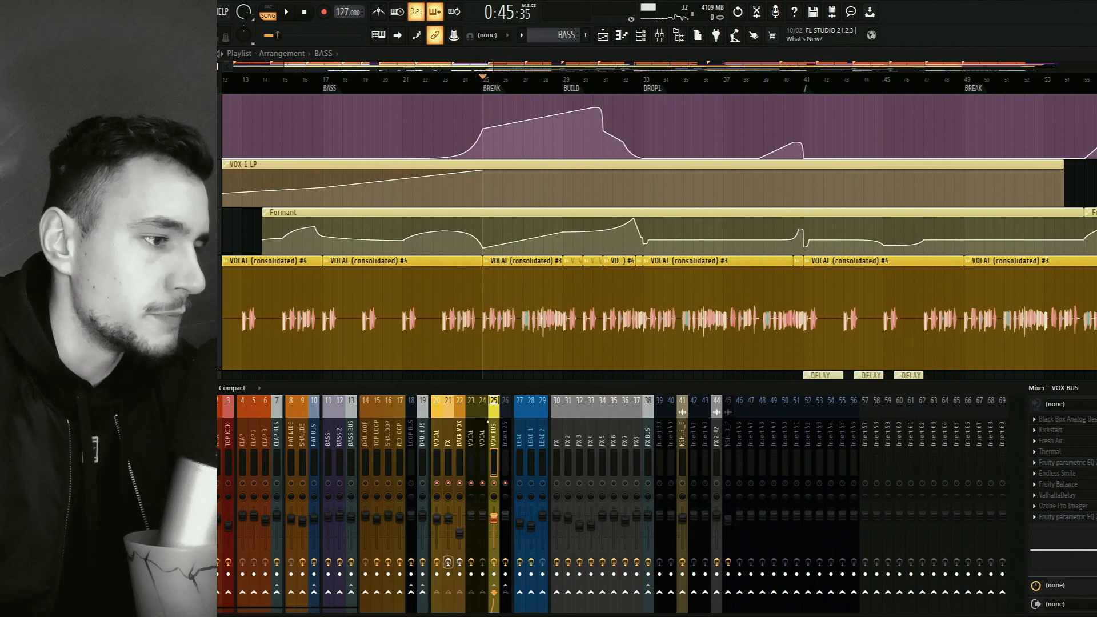
Solo the VOCAL mixer track and audition it briefly from BREAK at bar 25.
left_click_drag(498, 377, 500, 318)
left_click(438, 457)
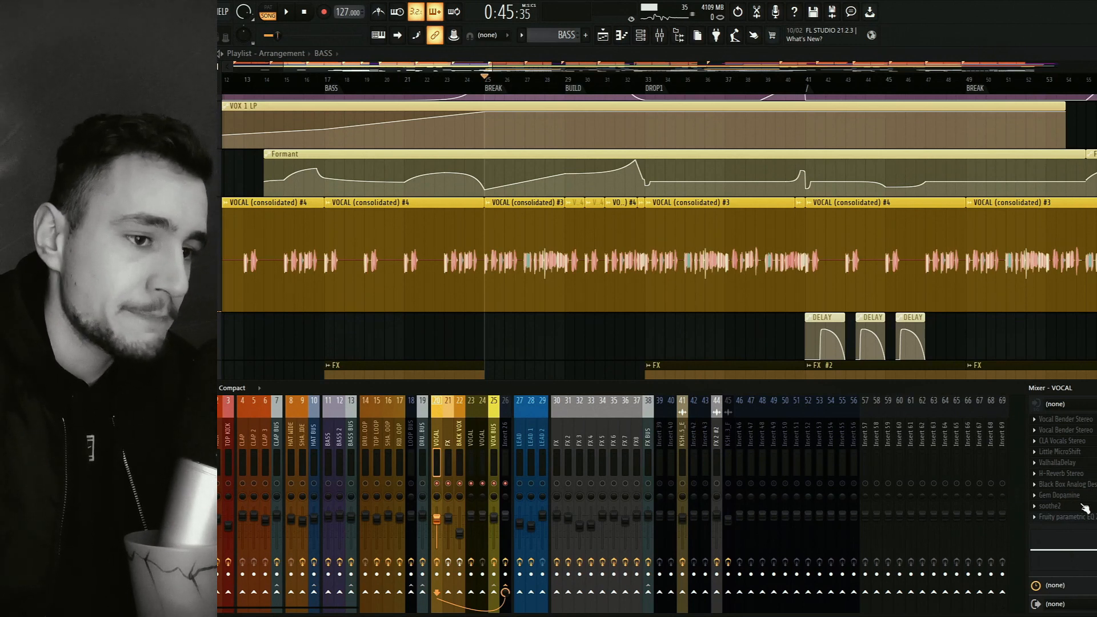
right_click(438, 485)
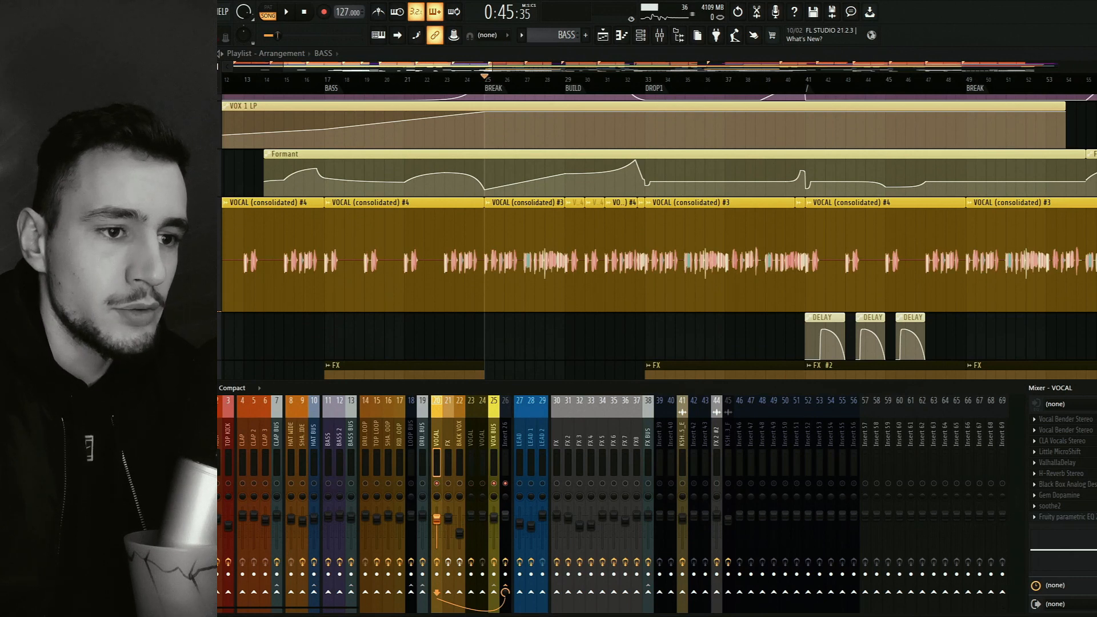
key("space")
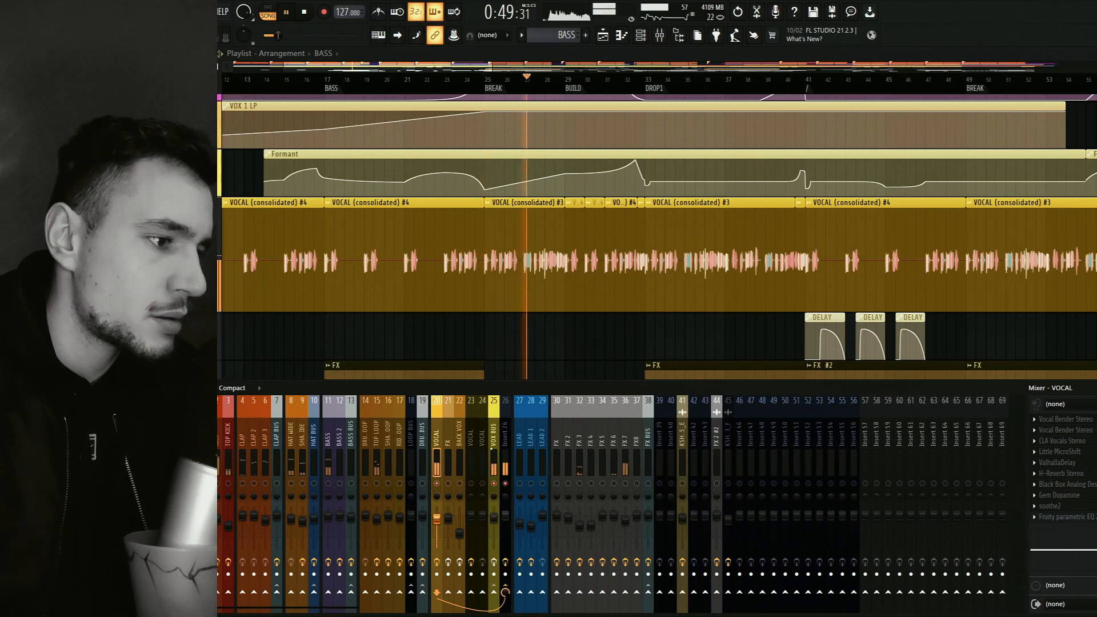
key("space")
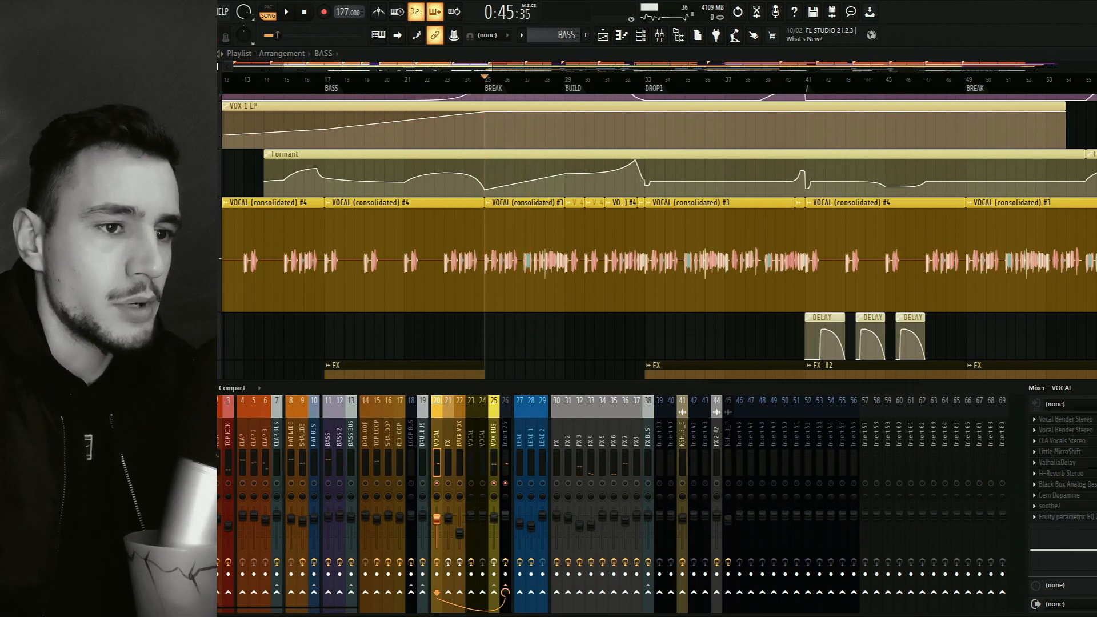
Open the second Vocal Bender Stereo on the VOCAL track during playback, check its formant setting and stop.
key("space")
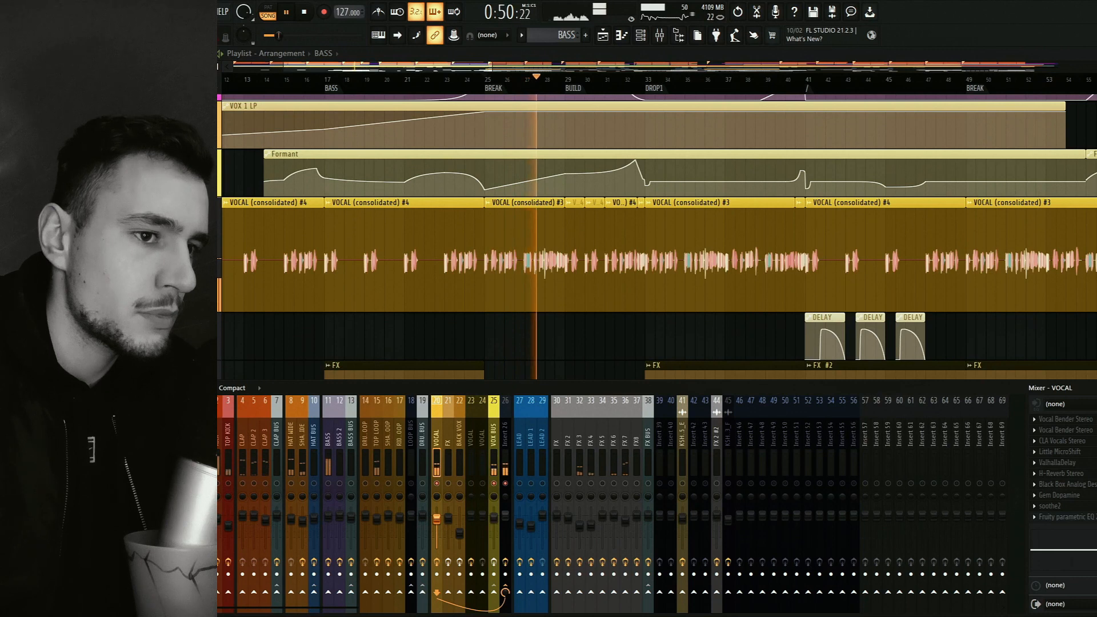
left_click(1079, 429)
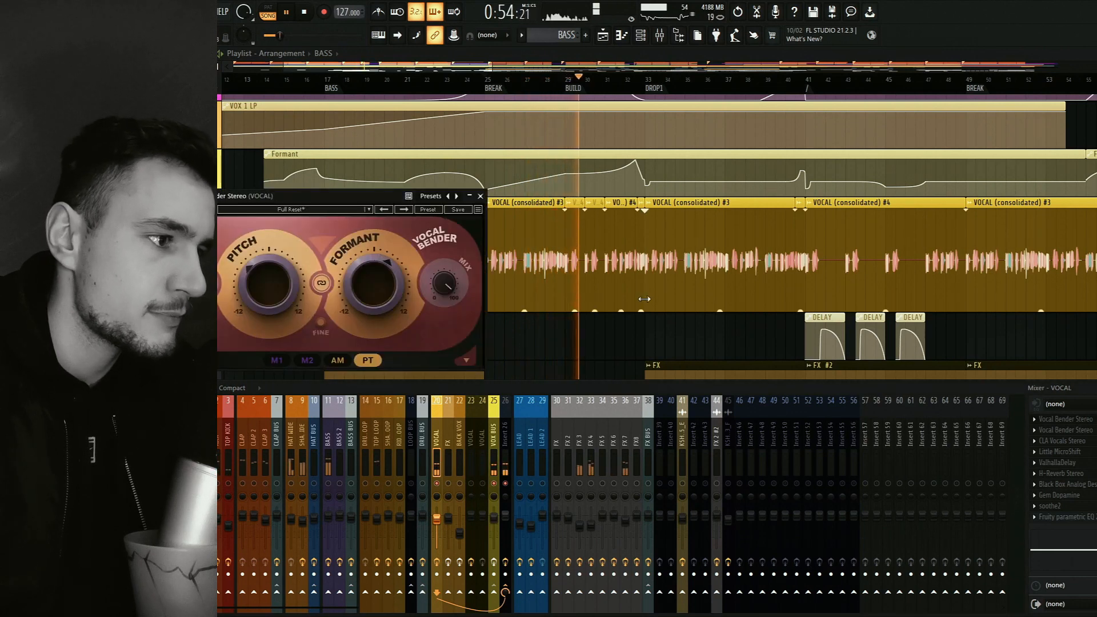
mouse_move(374, 266)
key("space")
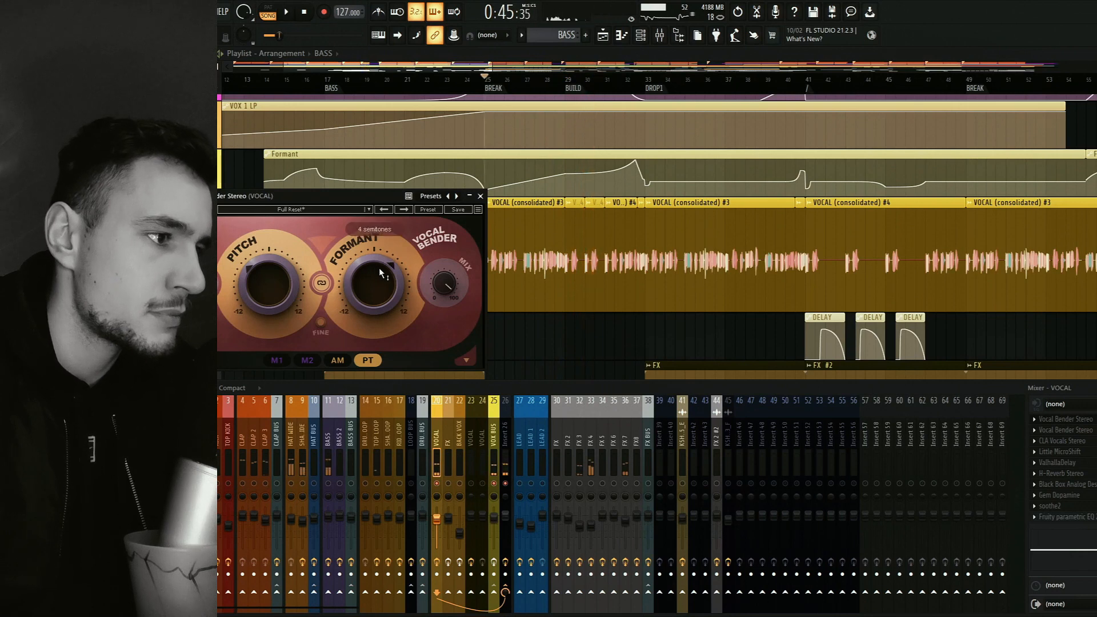
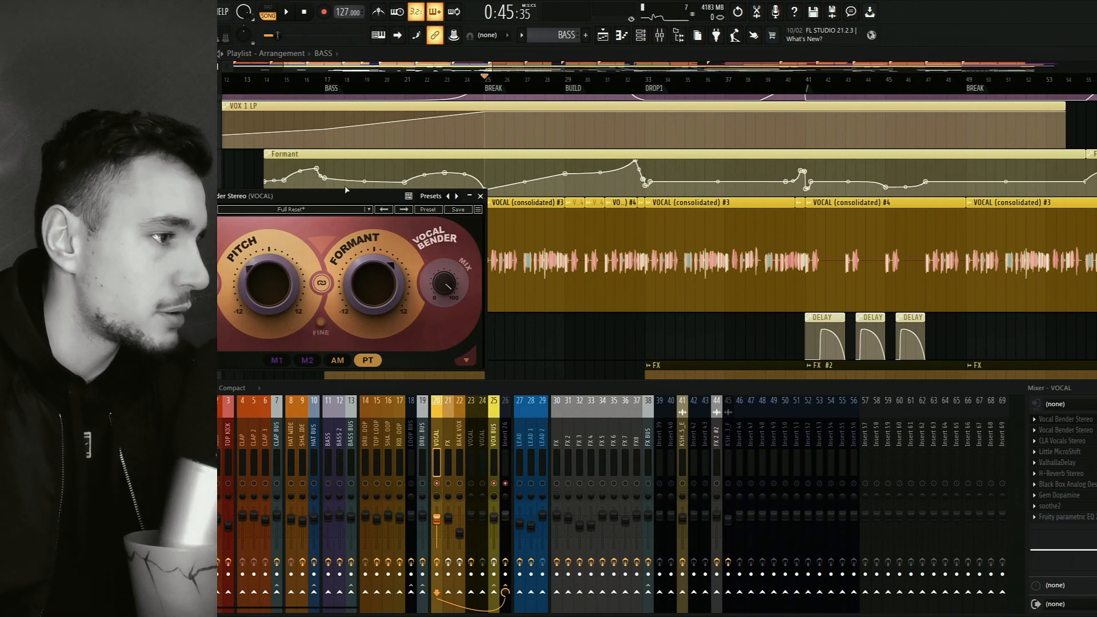
Play from BREAK at bar 25 while watching the automated formant knob in the open Vocal Bender, with the Formant clip uncovered, and stop.
left_click_drag(343, 195, 357, 237)
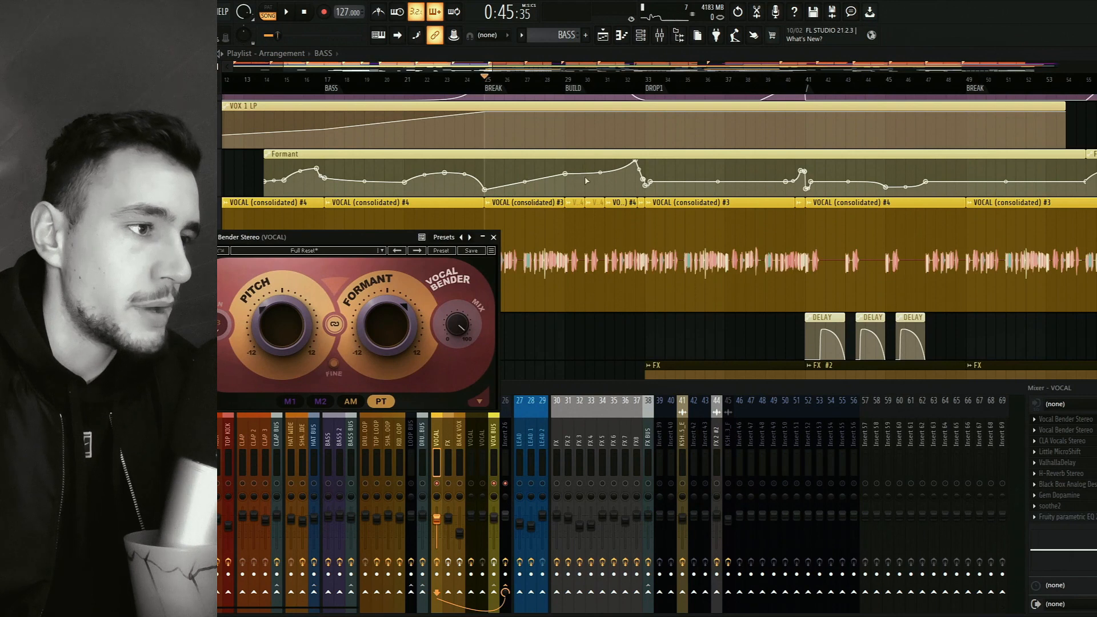
key("space")
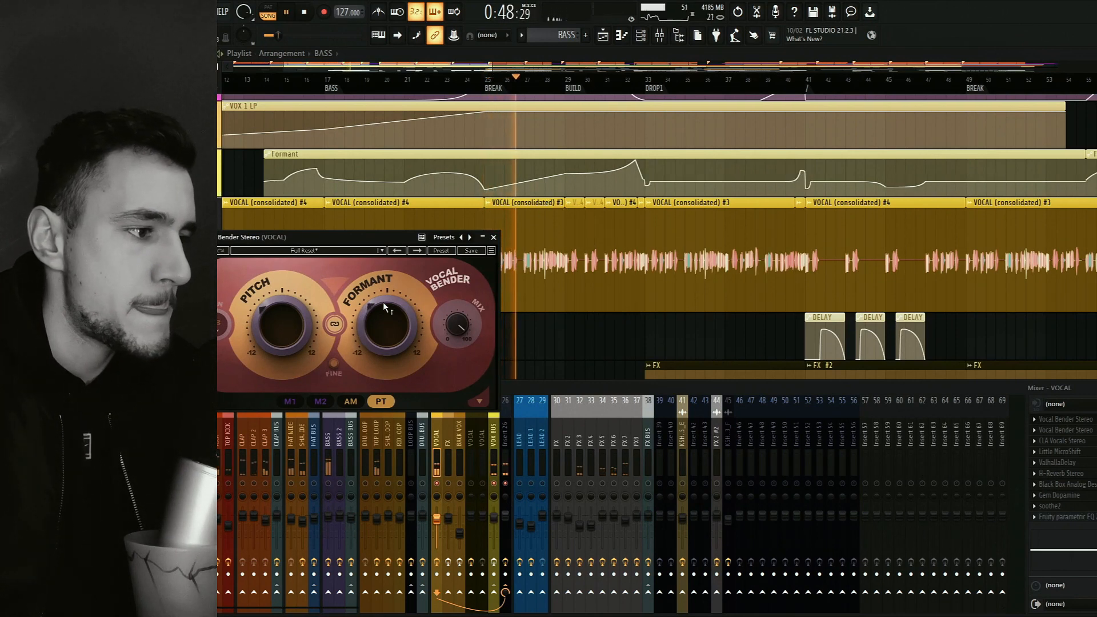
mouse_move(386, 310)
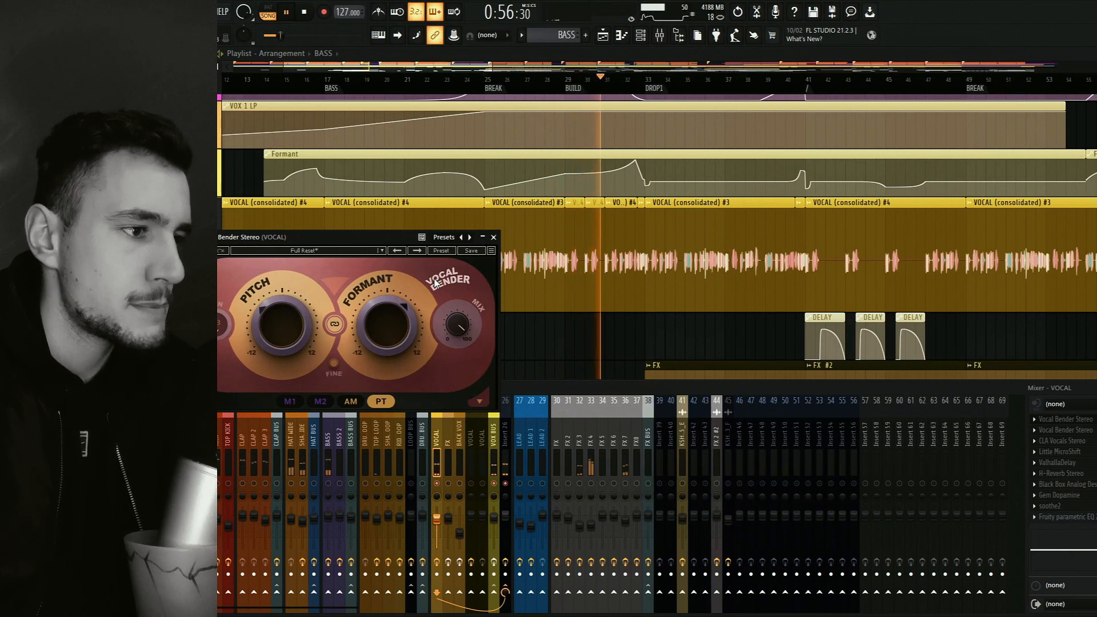
key("space")
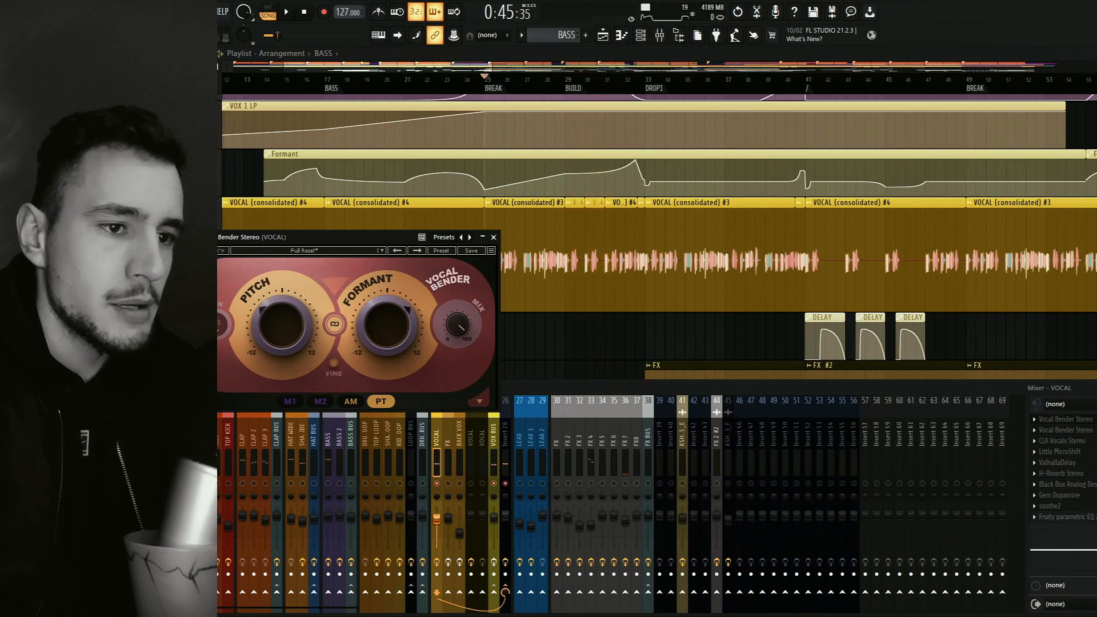
Open the other Vocal Bender Stereo on the VOCAL track beside the first, audition both from BREAK, then close the two plugin windows.
left_click(1064, 430)
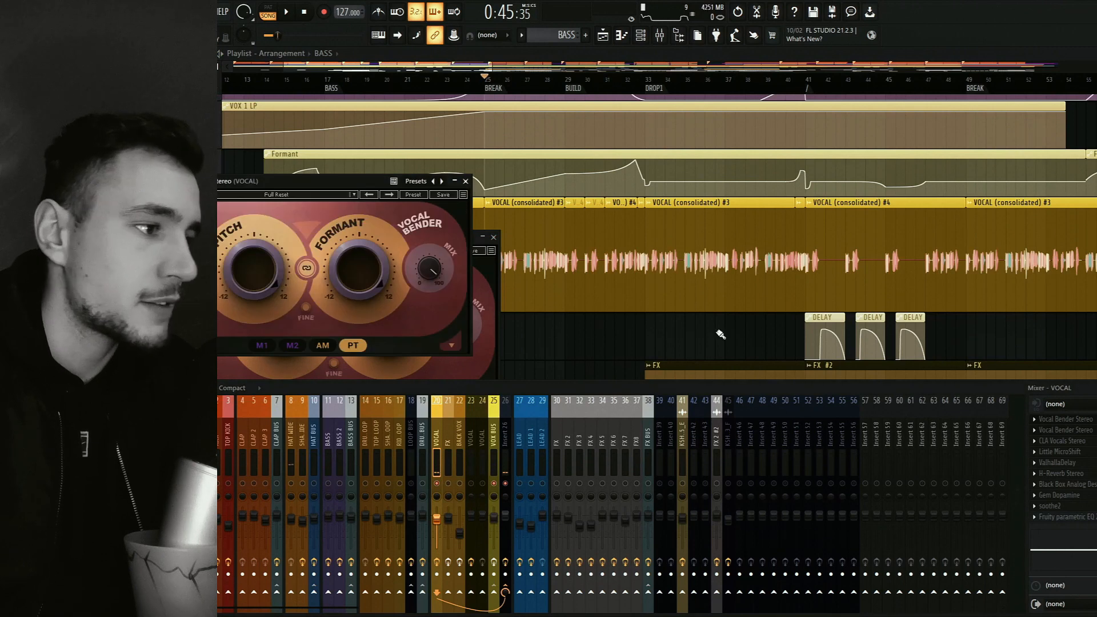
left_click_drag(375, 182, 674, 231)
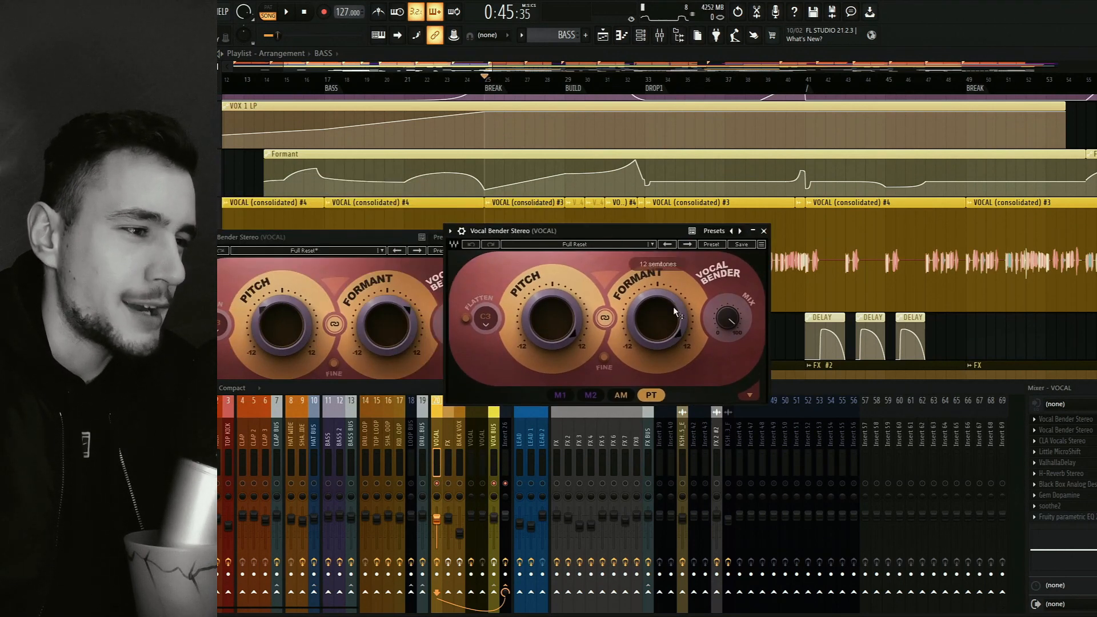
key("space")
key("F9")
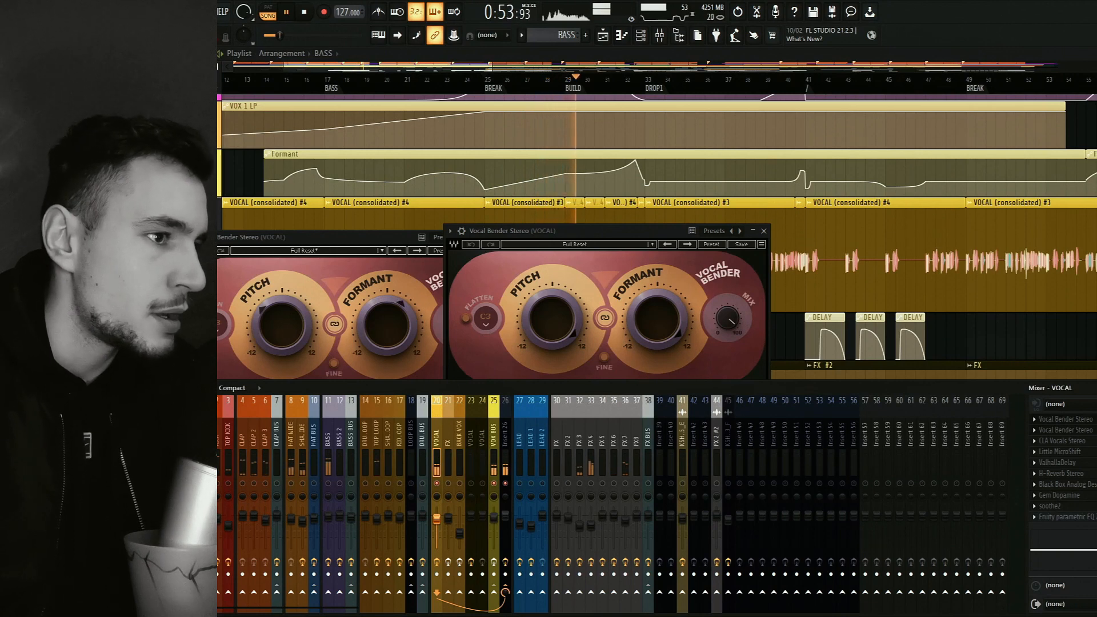
key("space")
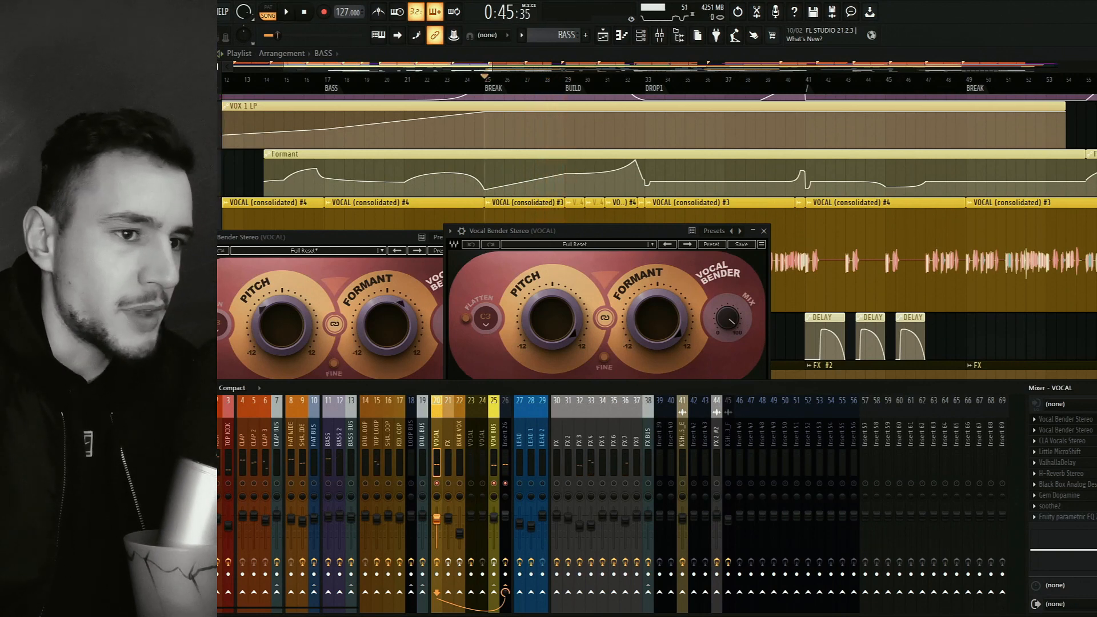
left_click(763, 231)
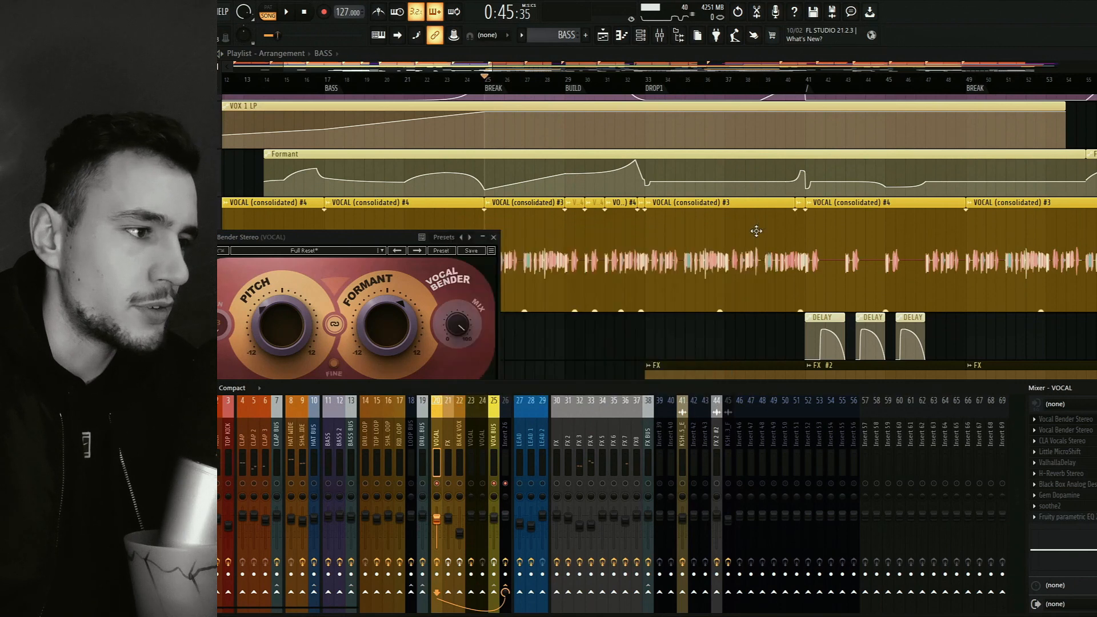
left_click(493, 237)
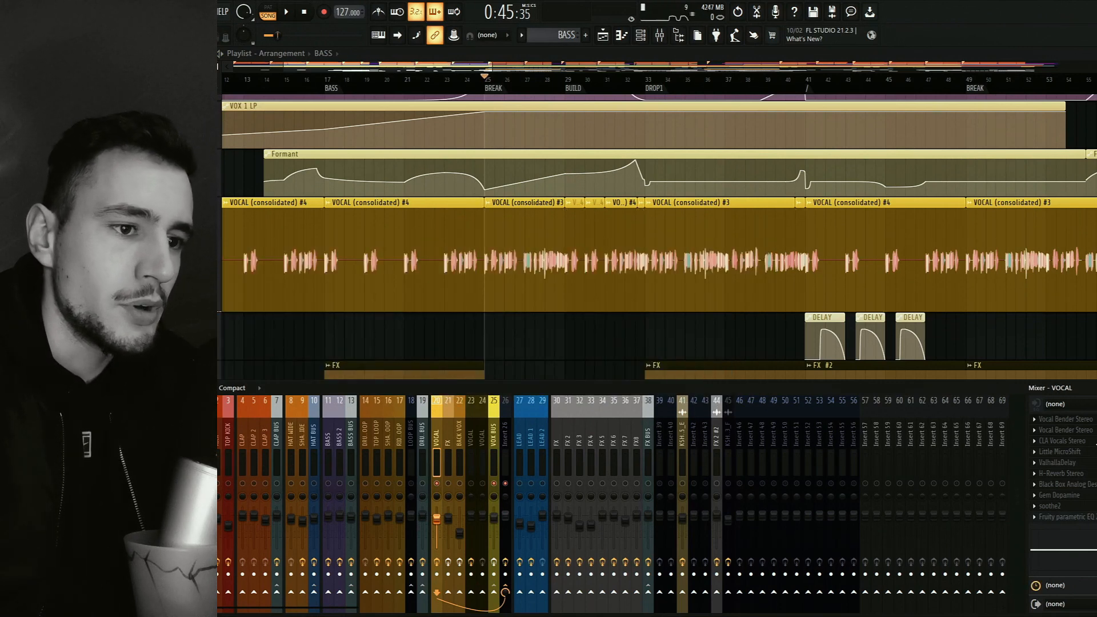
Open CLA Vocals on the VOCAL track, examine its fader settings, audition it from BREAK at bar 25 and close it.
left_click(1094, 442)
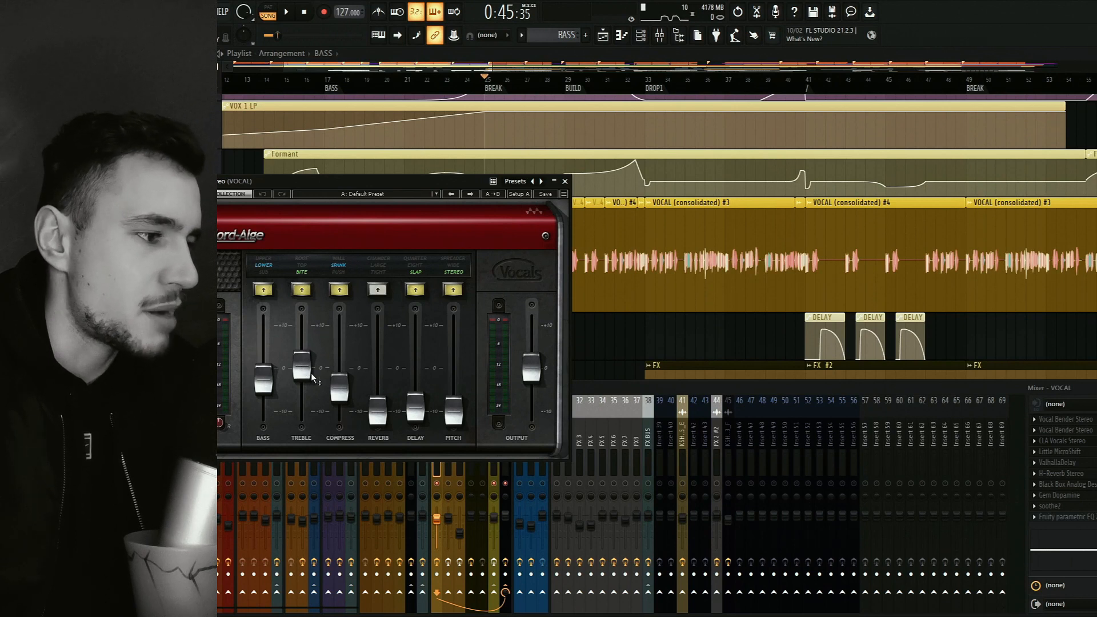
mouse_move(305, 353)
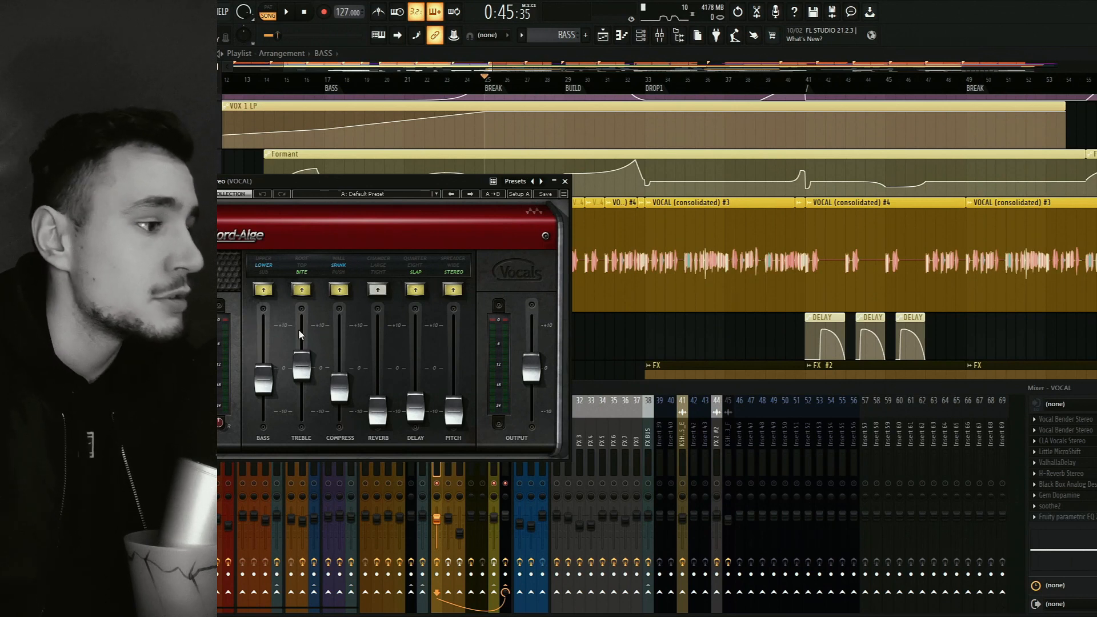
left_click(269, 265)
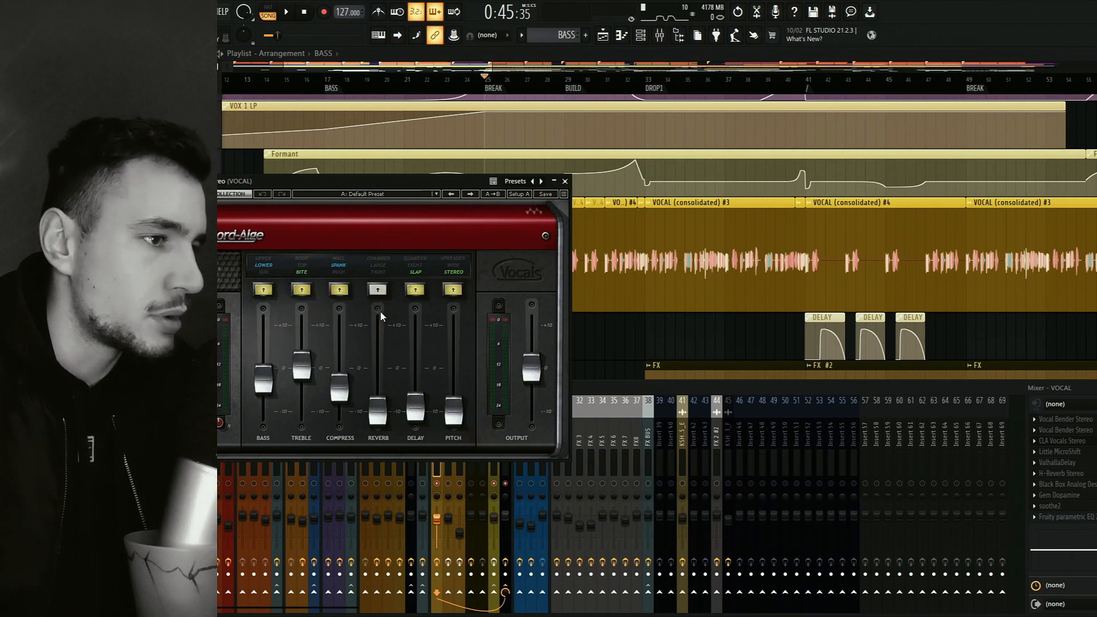
key("space")
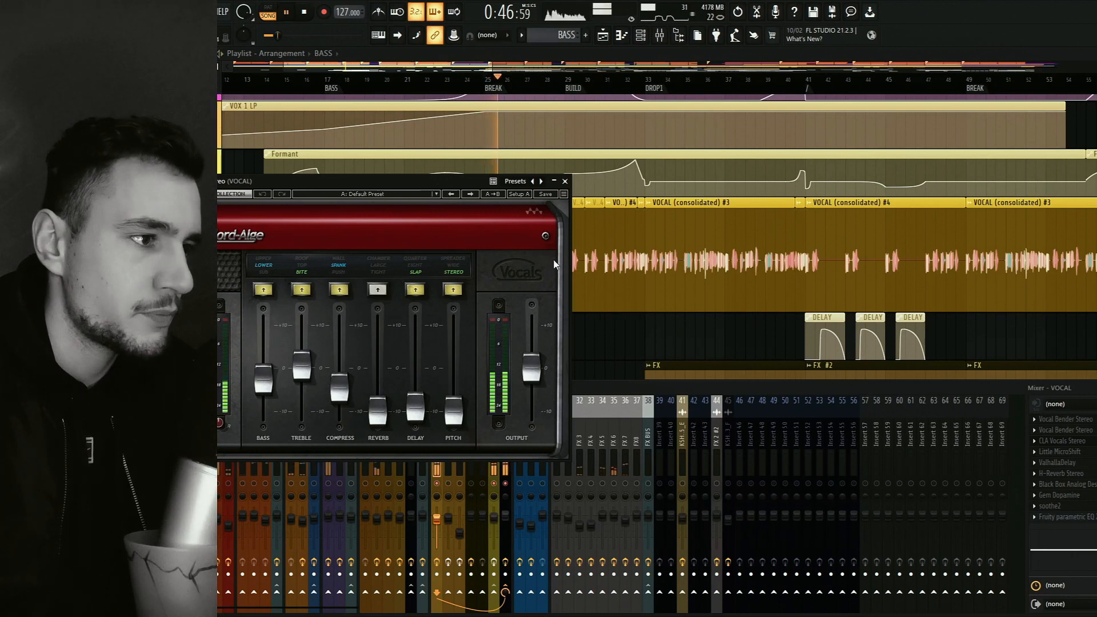
left_click(1094, 440)
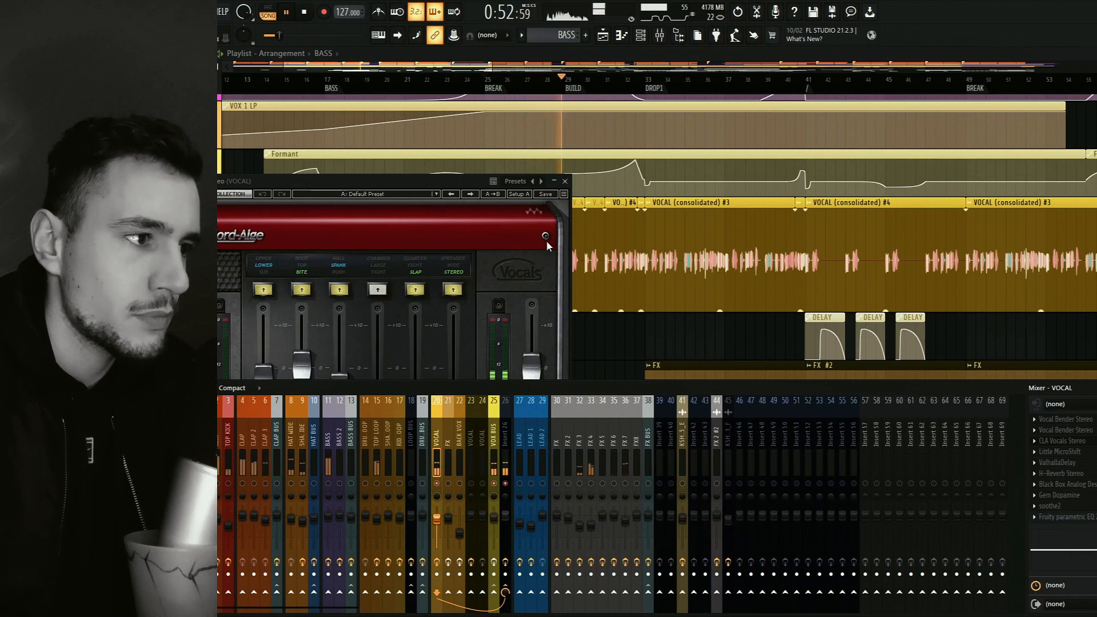
left_click_drag(462, 184, 459, 165)
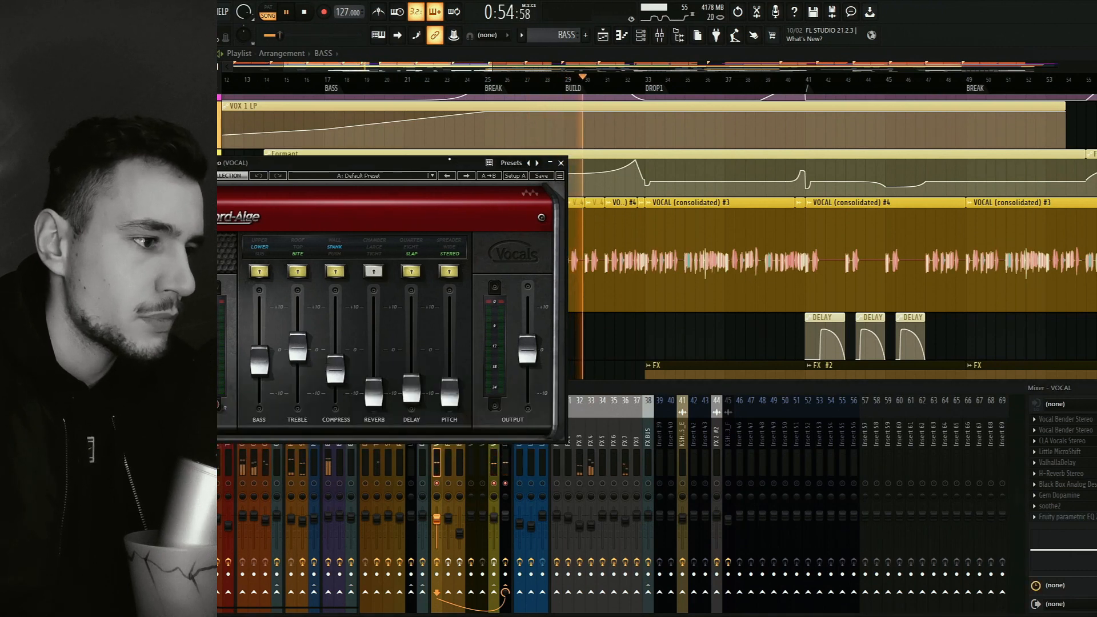
key("space")
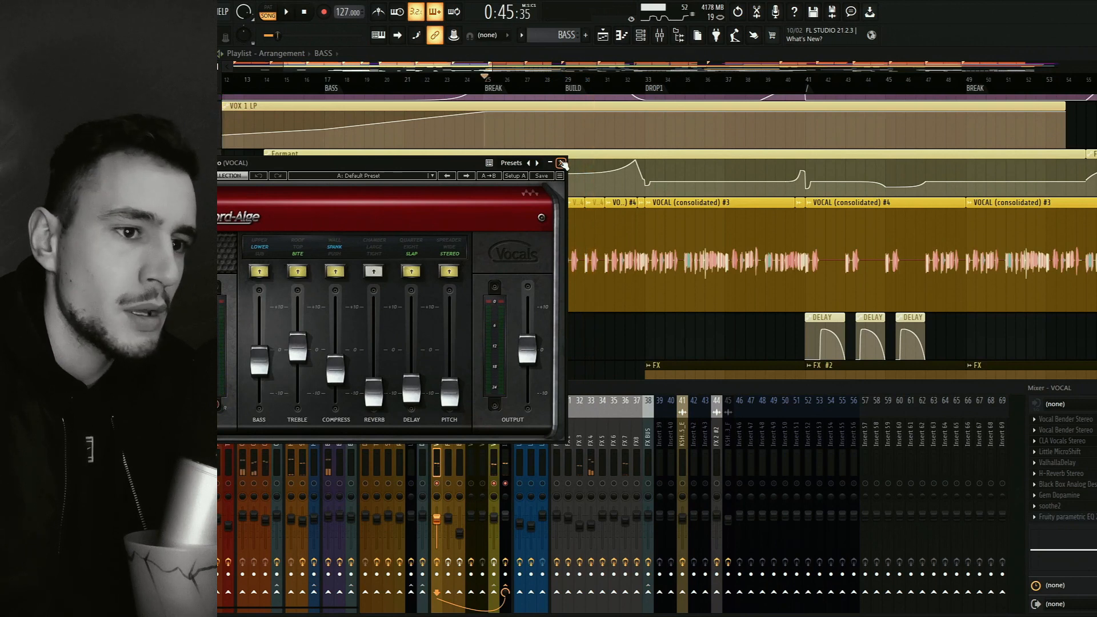
left_click(561, 163)
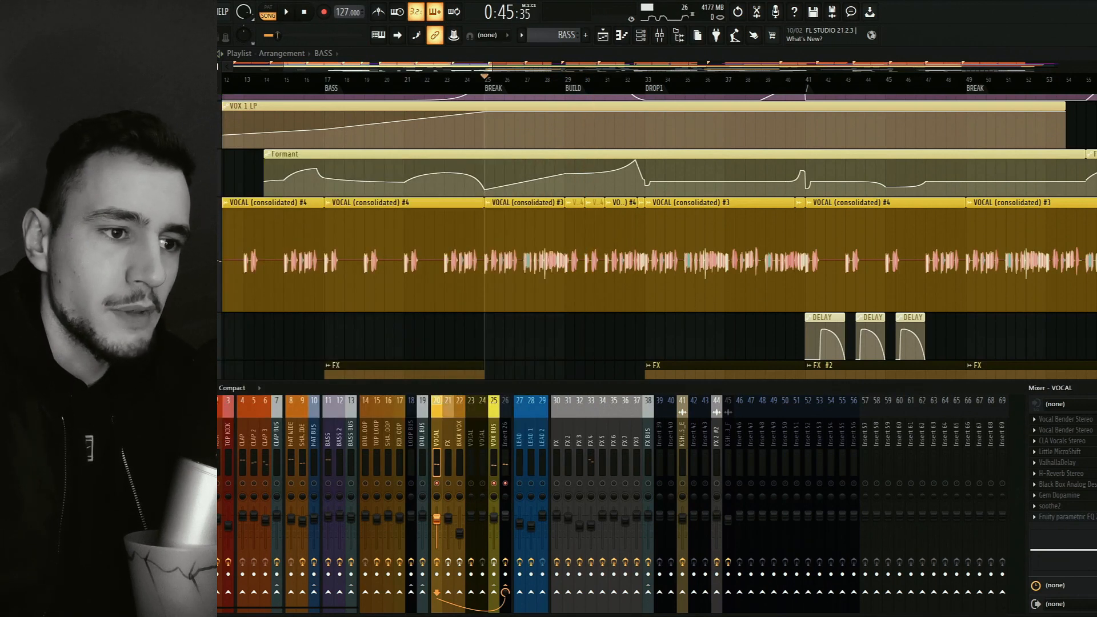
Open Little MicroShift on the VOCAL track, audition a wetter mix during playback, turn it back down, then close it and stop.
left_click(1059, 452)
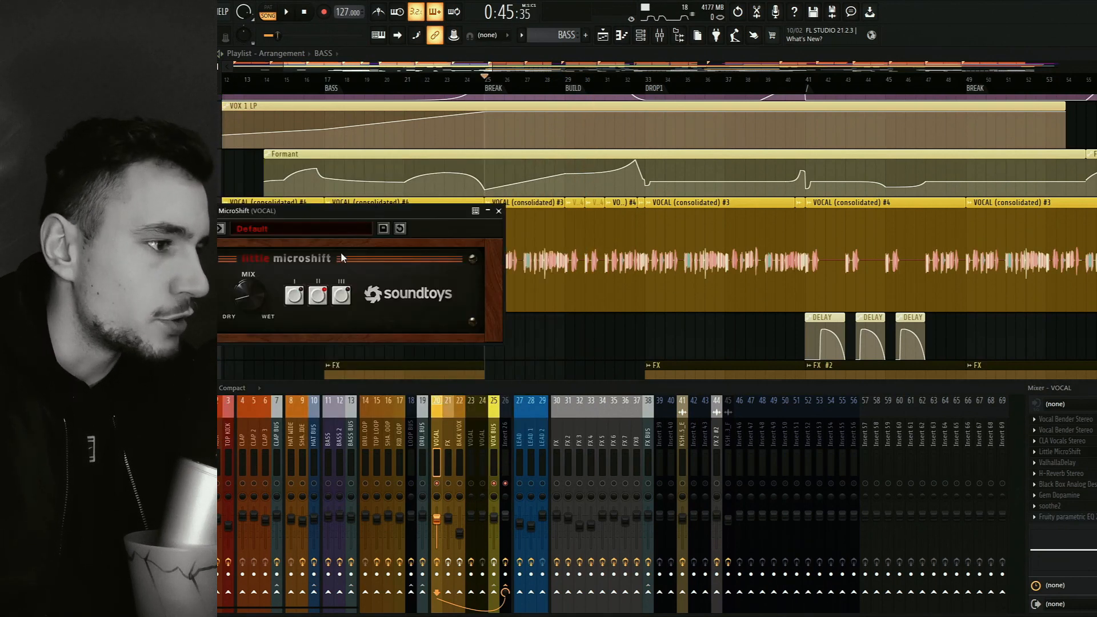
left_click_drag(346, 211, 419, 212)
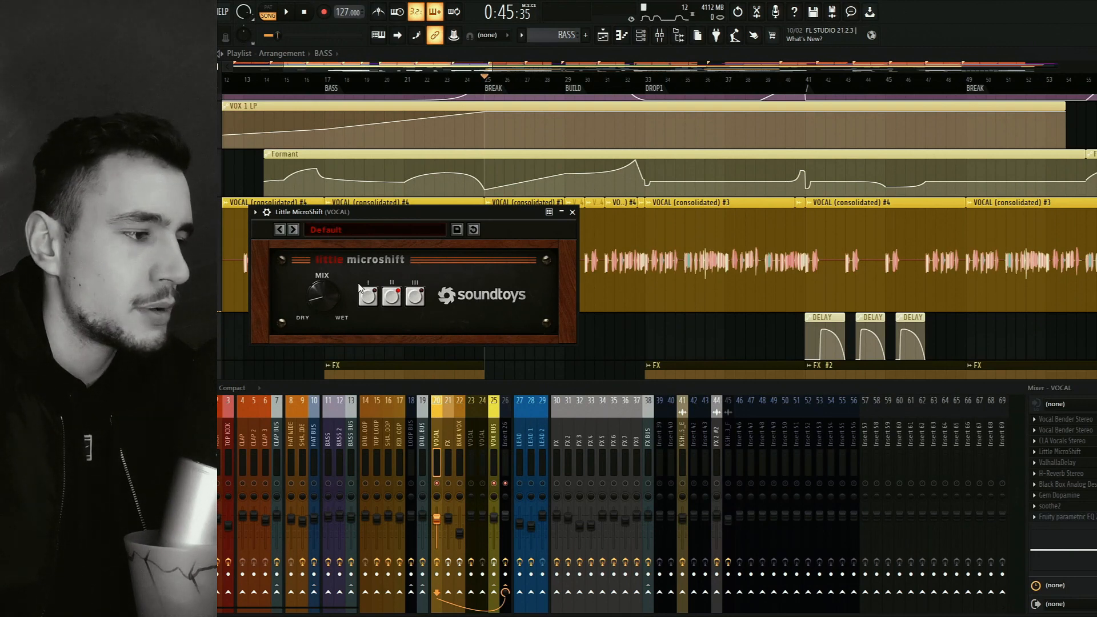
key("space")
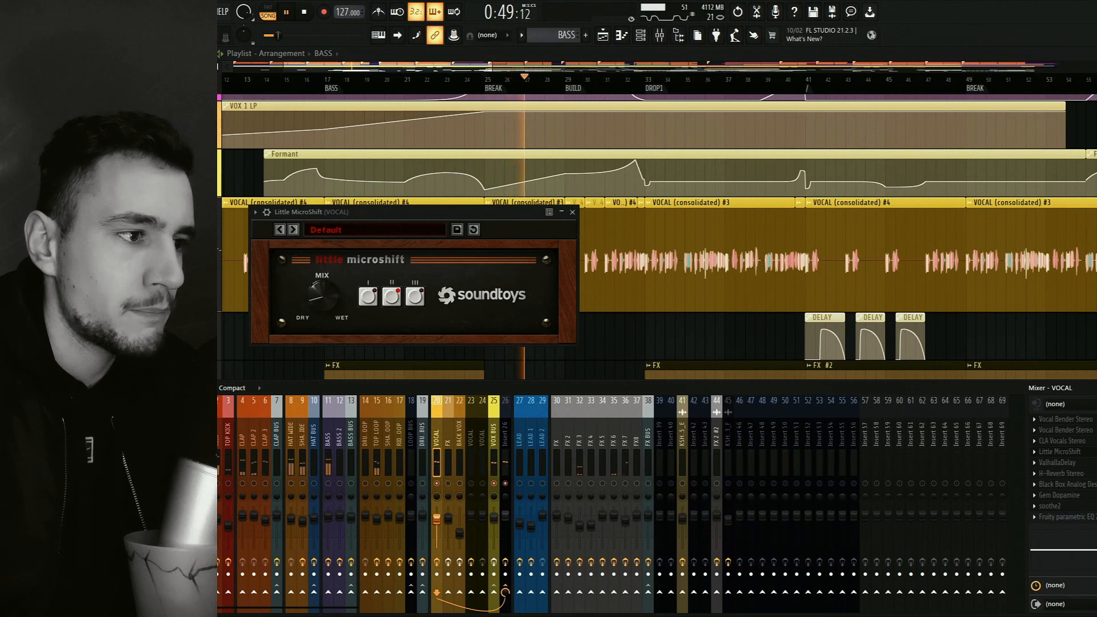
left_click_drag(328, 296, 330, 256)
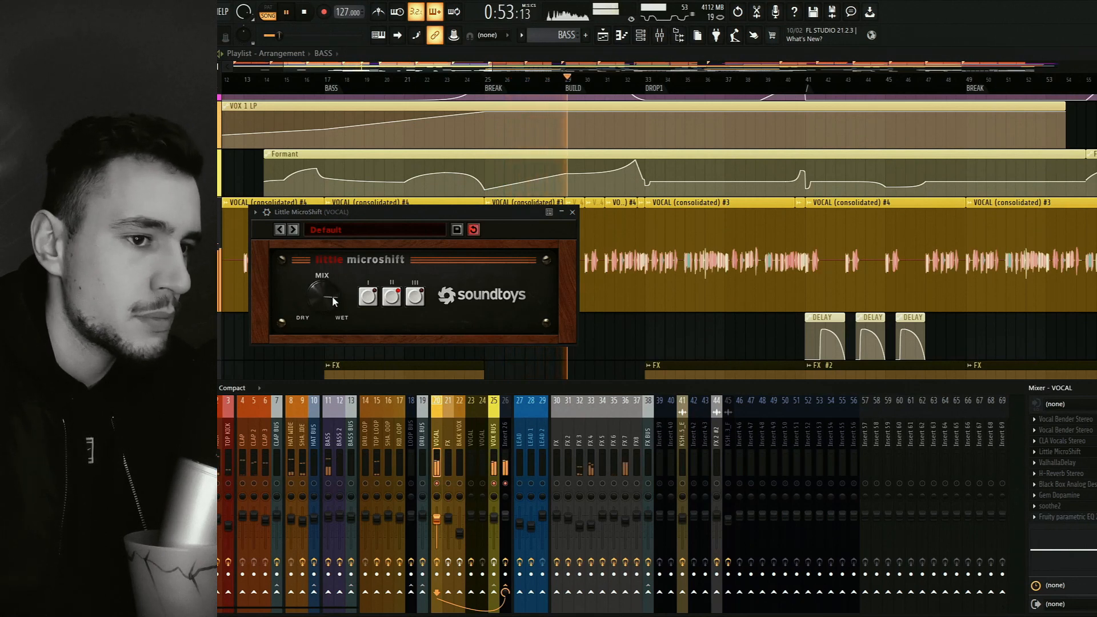
mouse_move(312, 298)
left_mouse_down()
mouse_move(327, 258)
mouse_move(327, 313)
mouse_move(319, 286)
left_mouse_up()
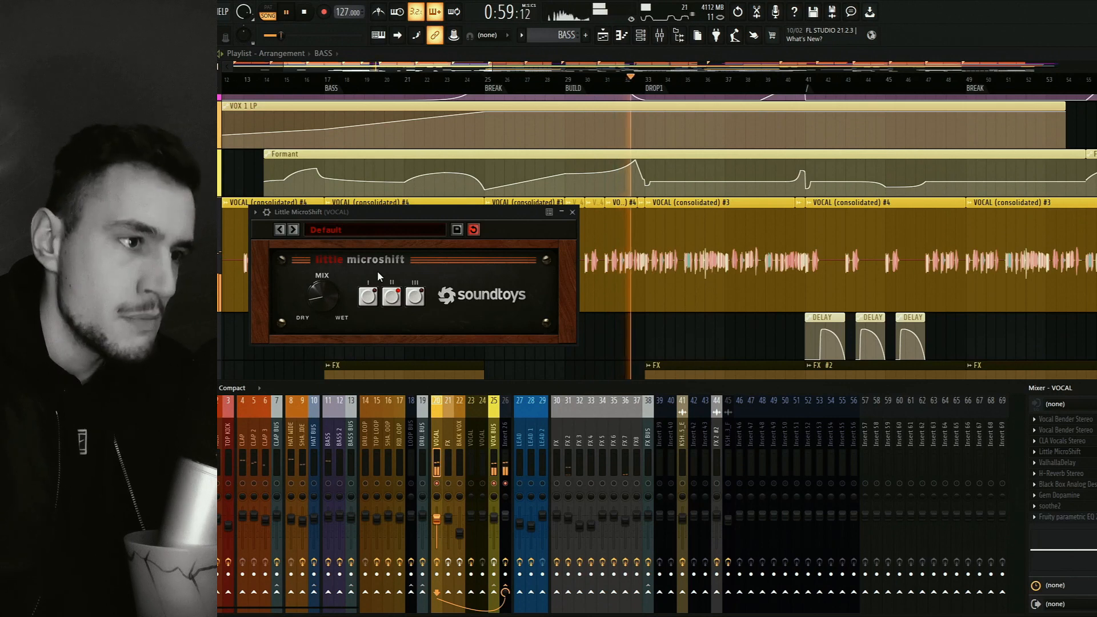
left_click(572, 213)
key("space")
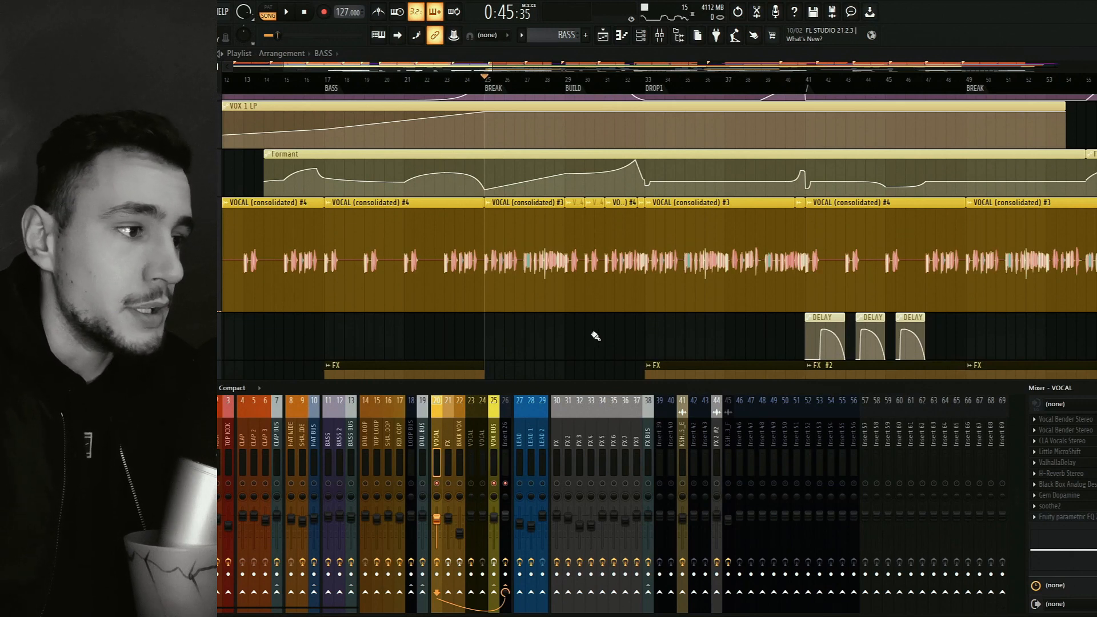
Examine the ValhallaDelay and H-Reverb Stereo settings on the VOCAL track, closing each plugin after viewing.
left_click(1057, 462)
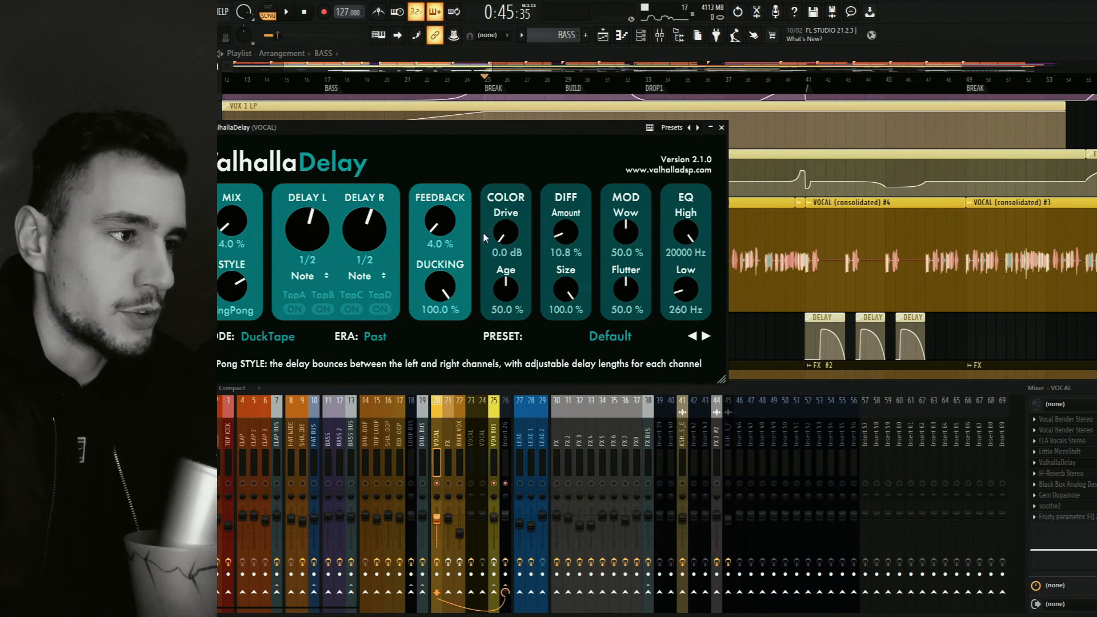
left_click(721, 128)
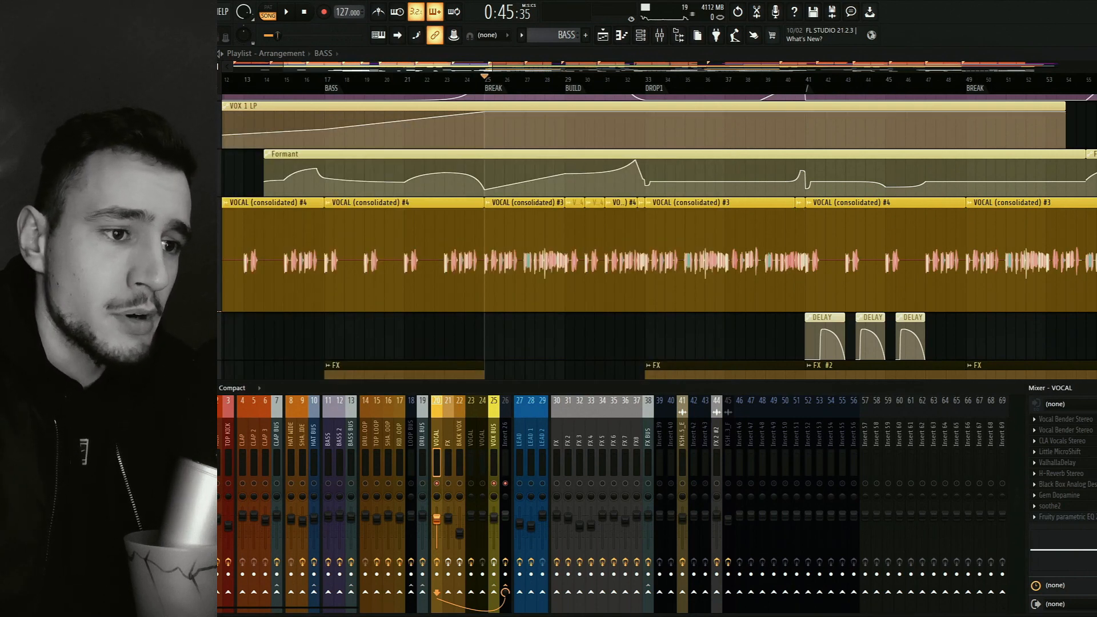
left_click(1060, 474)
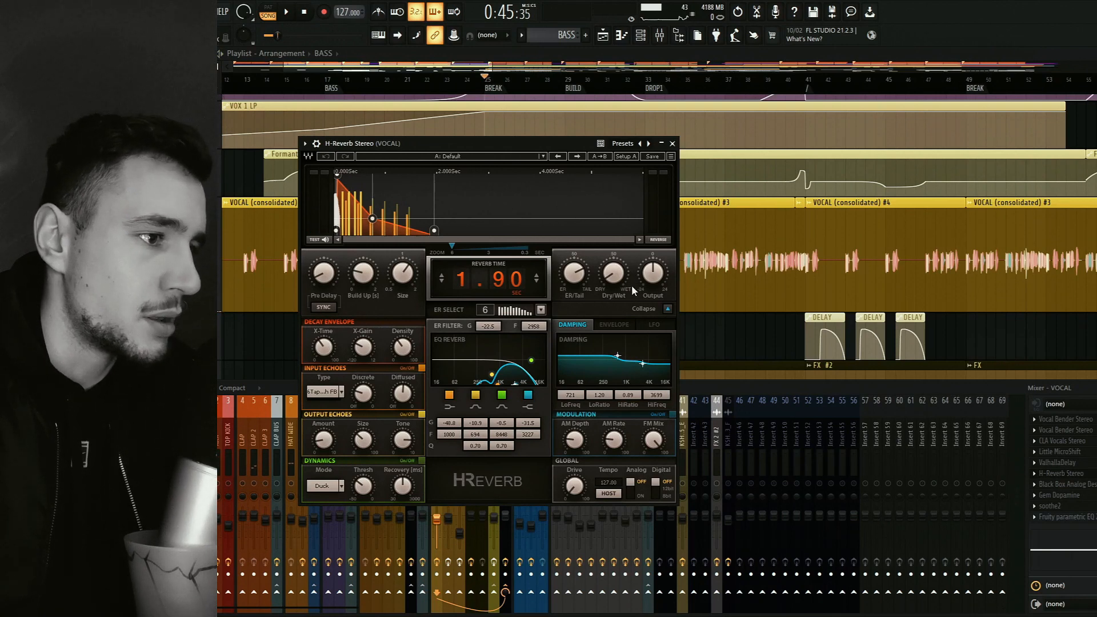
left_click(669, 144)
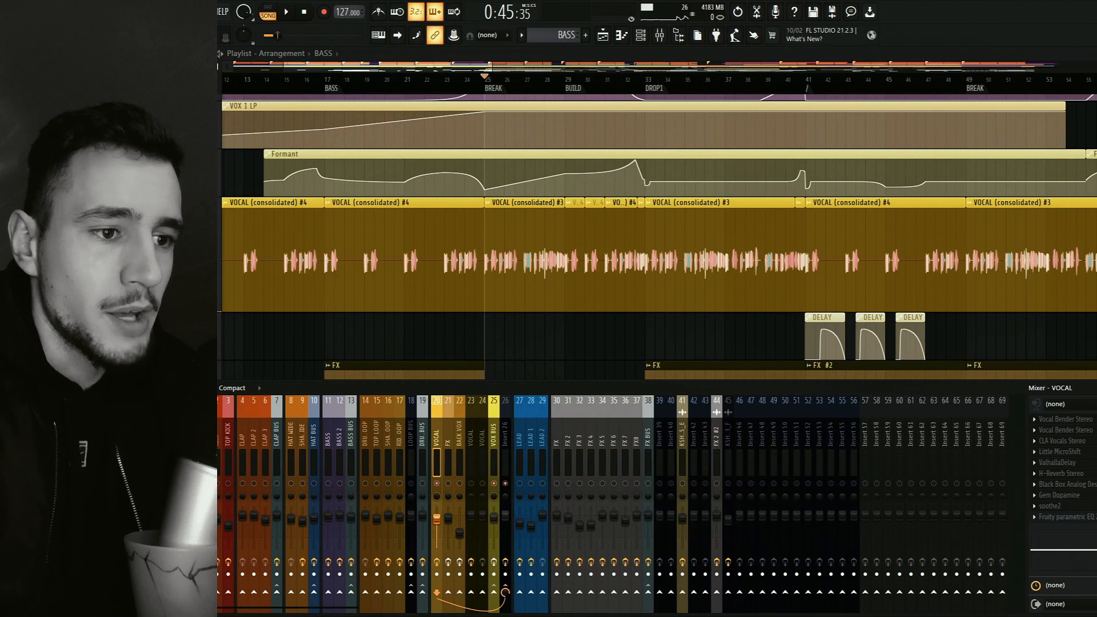
Open Black Box Analog Design HG-2 on the VOCAL track, audition the vocal through it briefly from BREAK and close it.
left_click(1066, 485)
key("space")
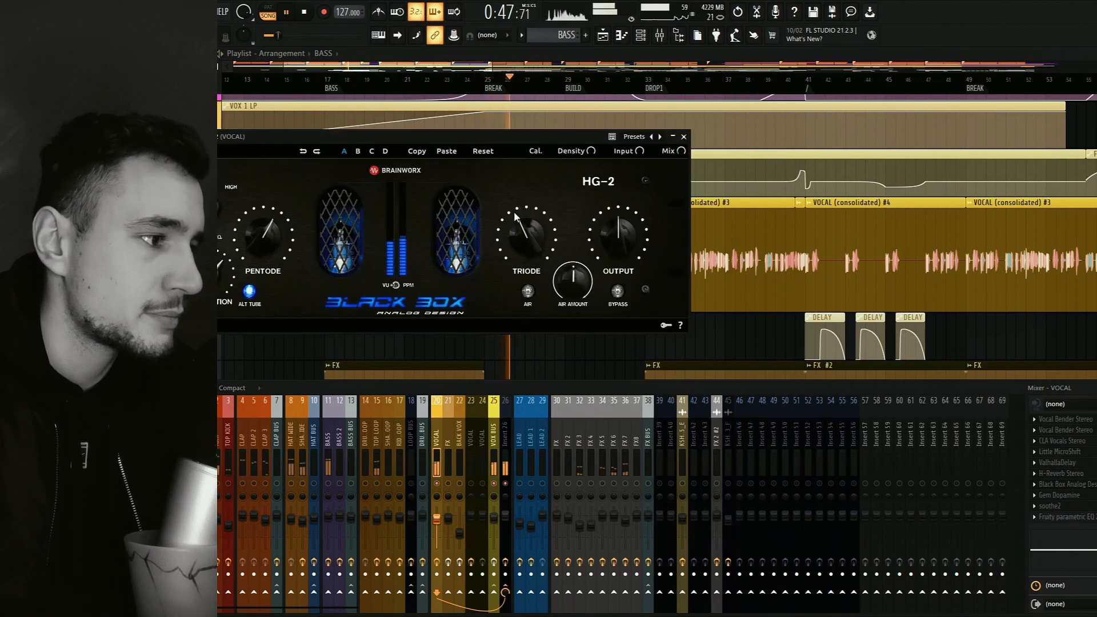
key("space")
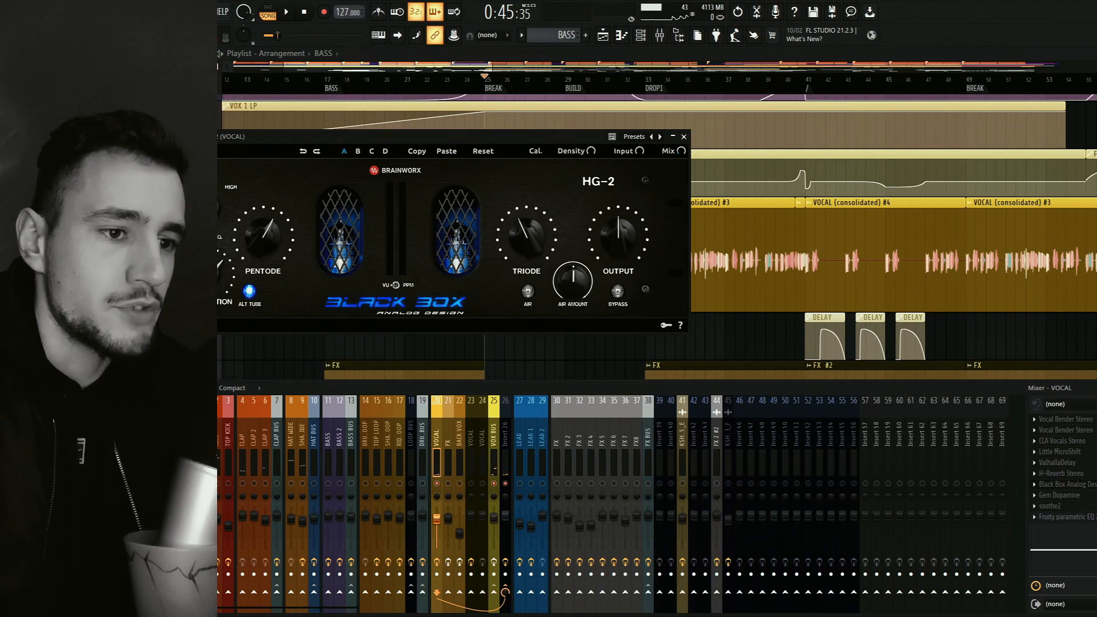
left_click(684, 137)
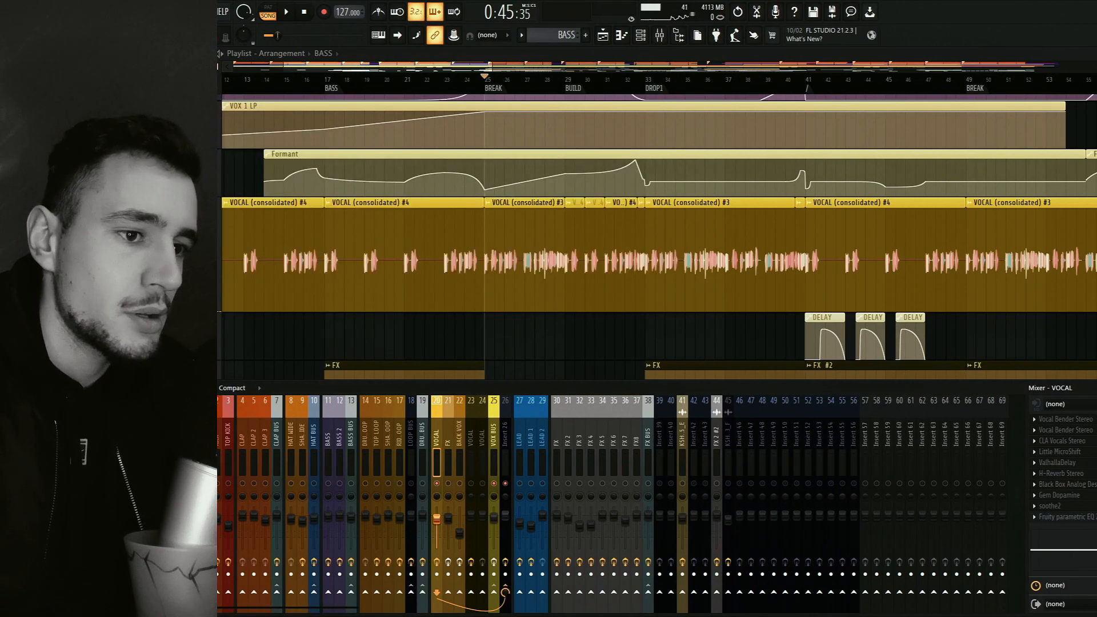
Open Gem Dopamine on the VOCAL track, play the vocal from BREAK at bar 25, then stop and close the plugin.
left_click(1084, 503)
key("space")
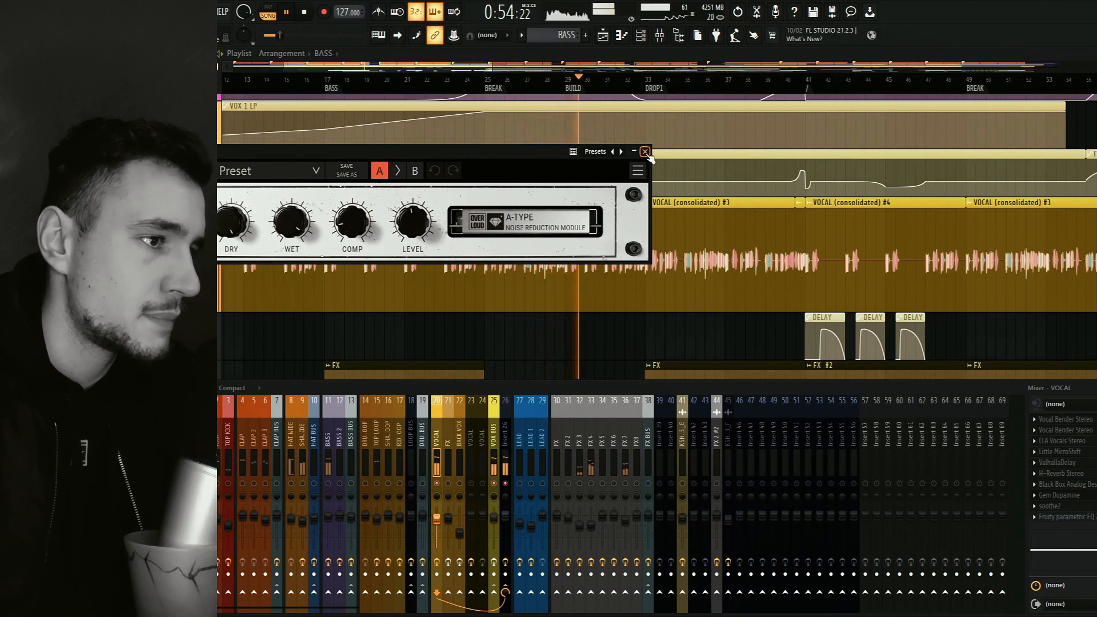
key("space")
left_click(645, 152)
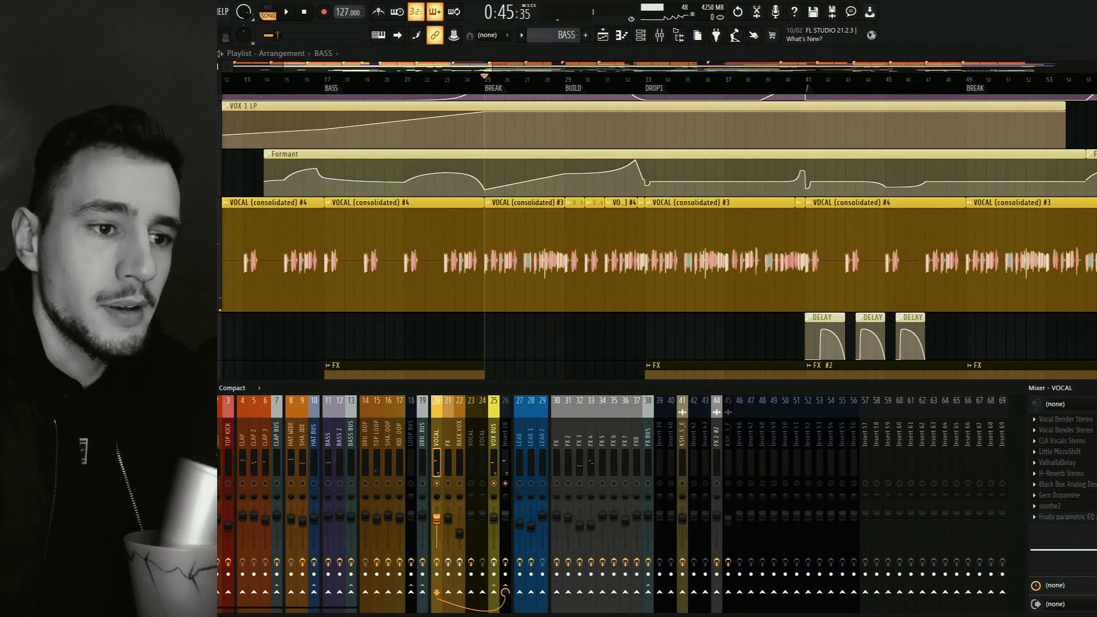
Audition soothe2 on the VOCAL track from BREAK, then view its Fruity parametric EQ 2 curve, closing each plugin after viewing.
left_click(1057, 507)
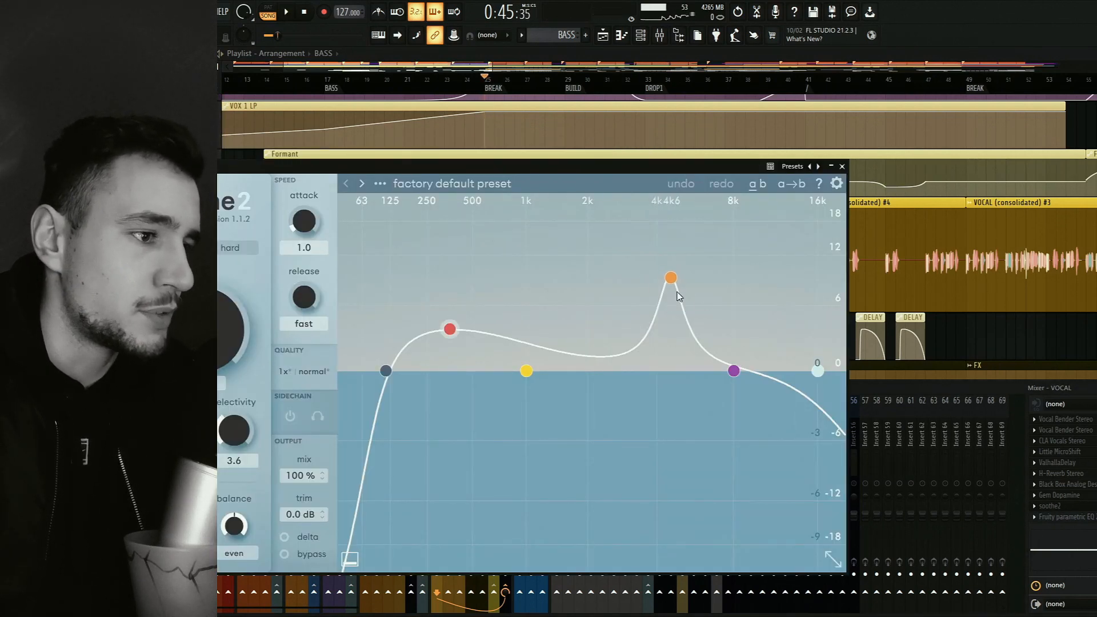
key("space")
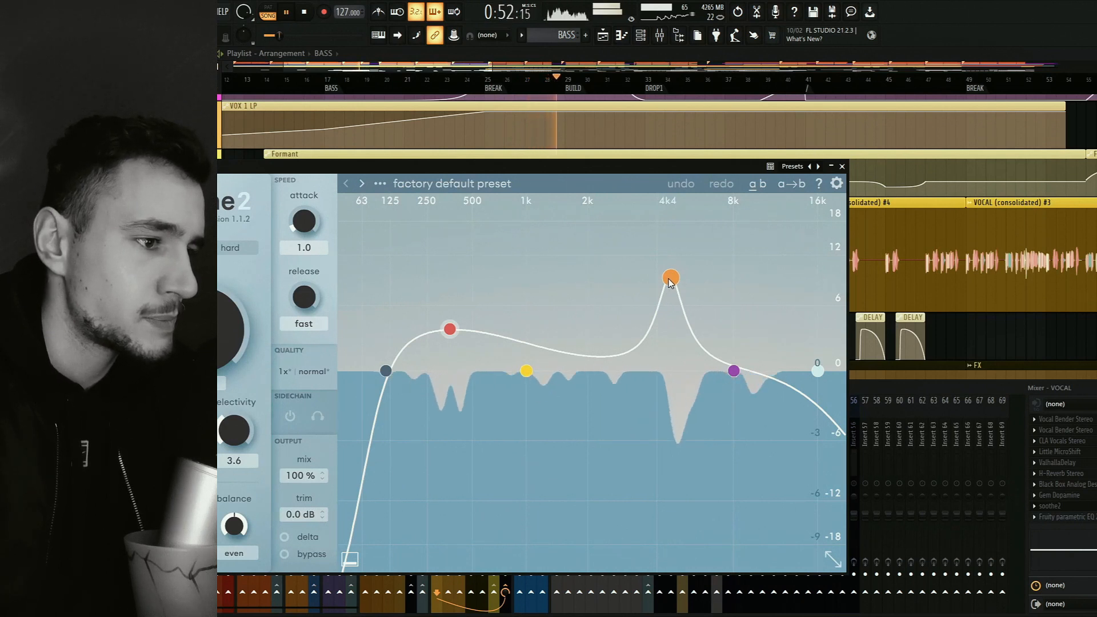
key("space")
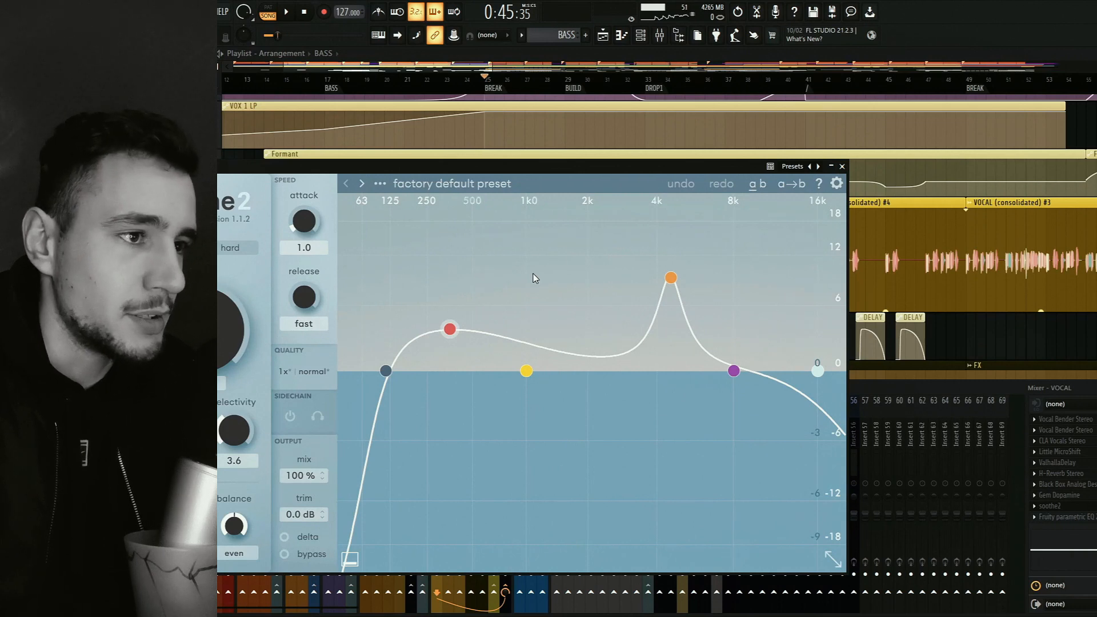
left_click(842, 166)
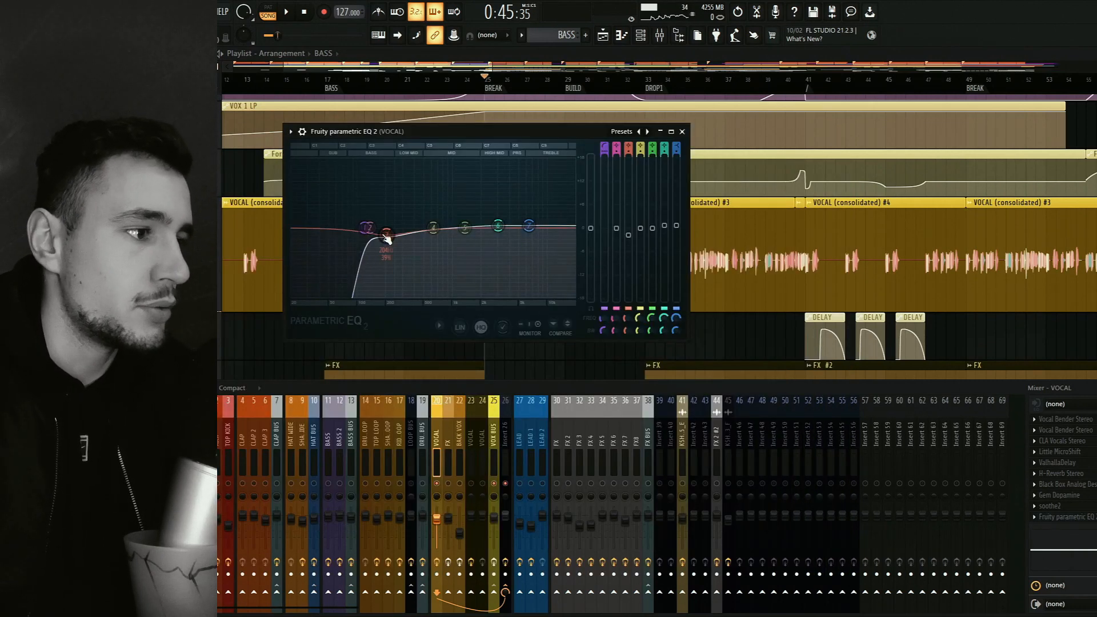
key("space")
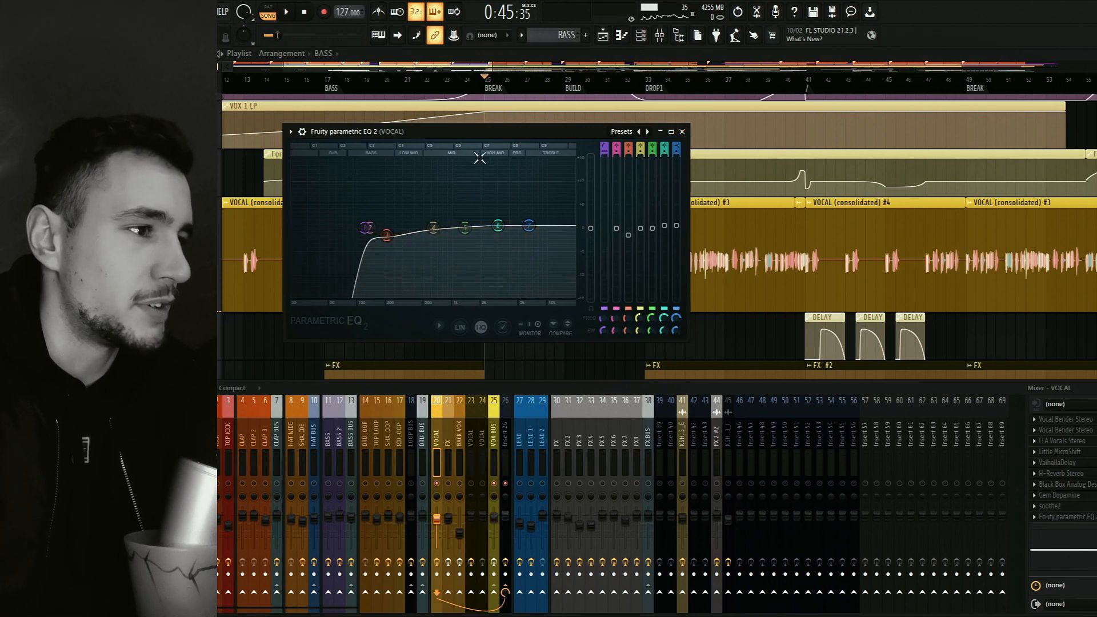
left_click(683, 131)
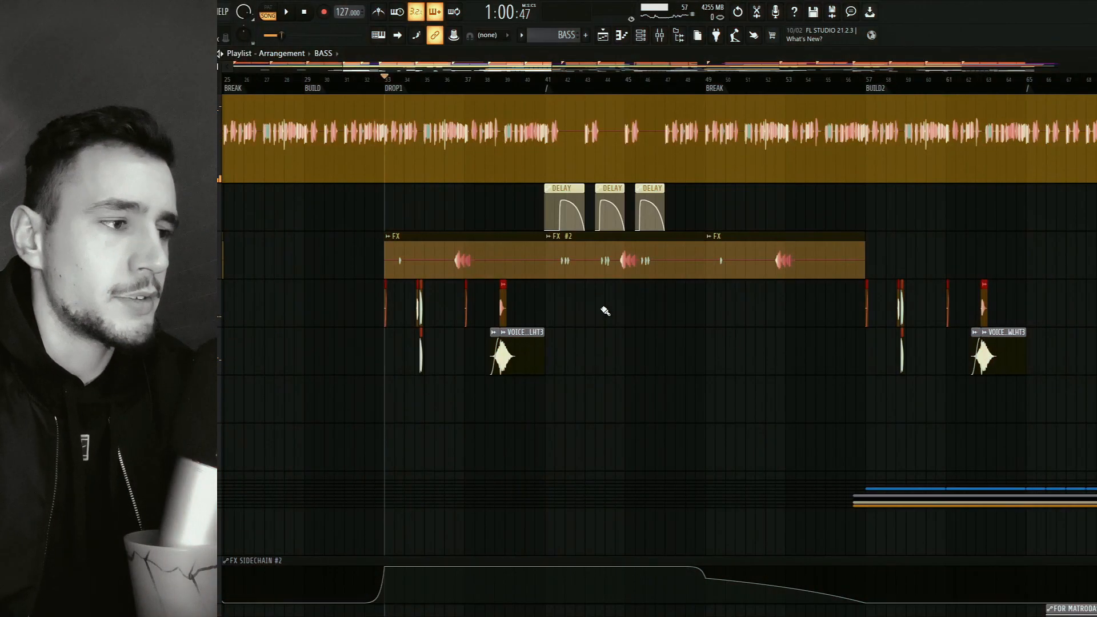
Show the mixer and play the soloed vocal and vocal FX tracks from DROP1.
left_click_drag(595, 314, 693, 406)
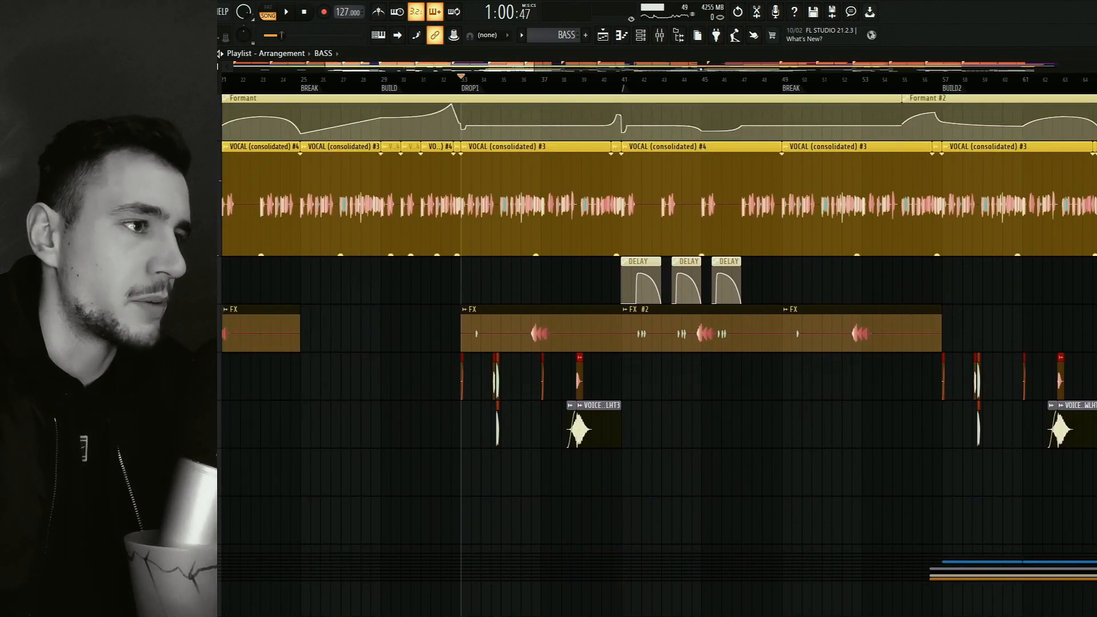
left_click(668, 46)
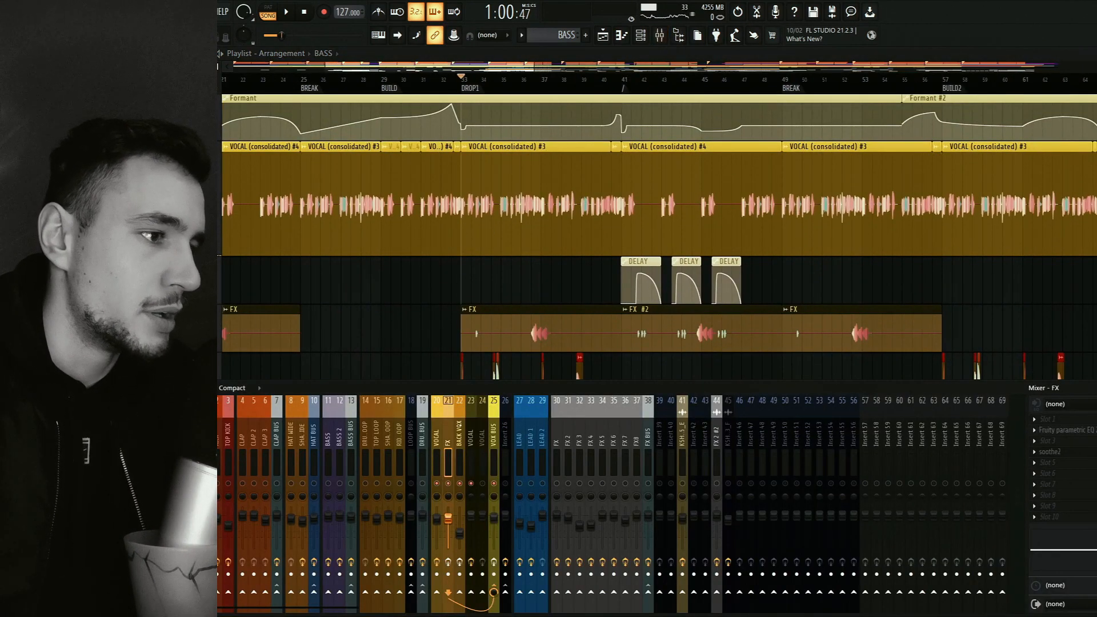
key("space")
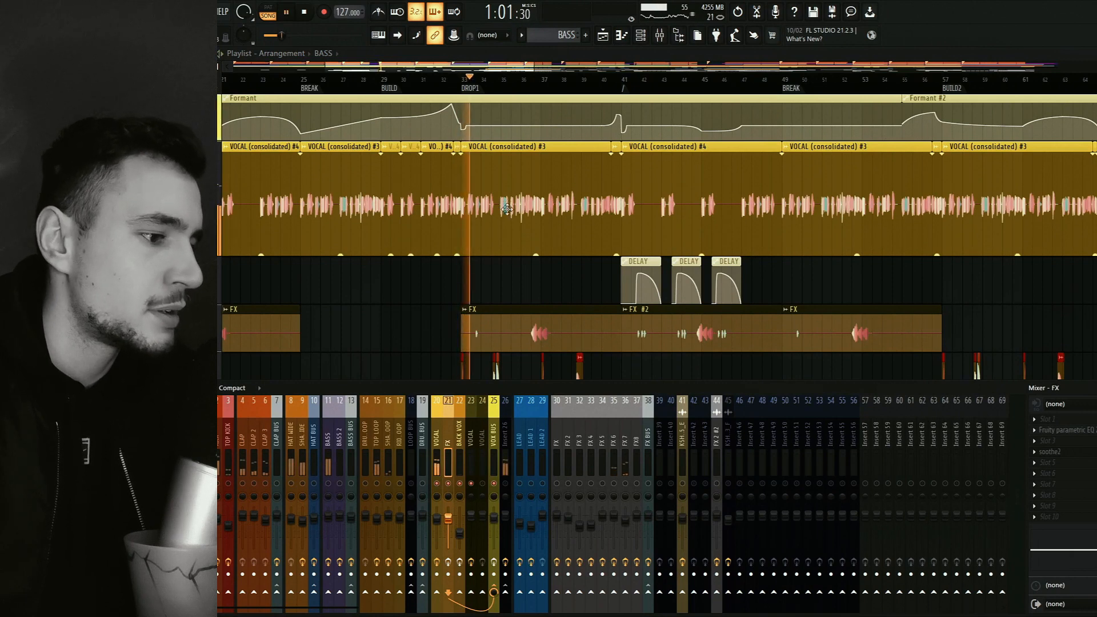
key("space")
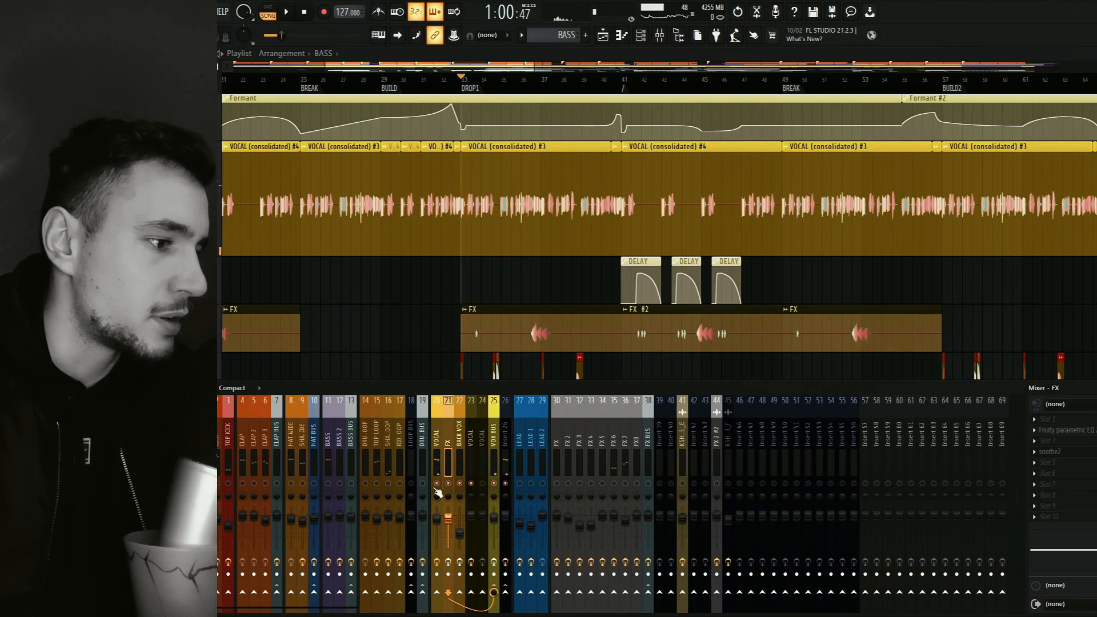
key("space")
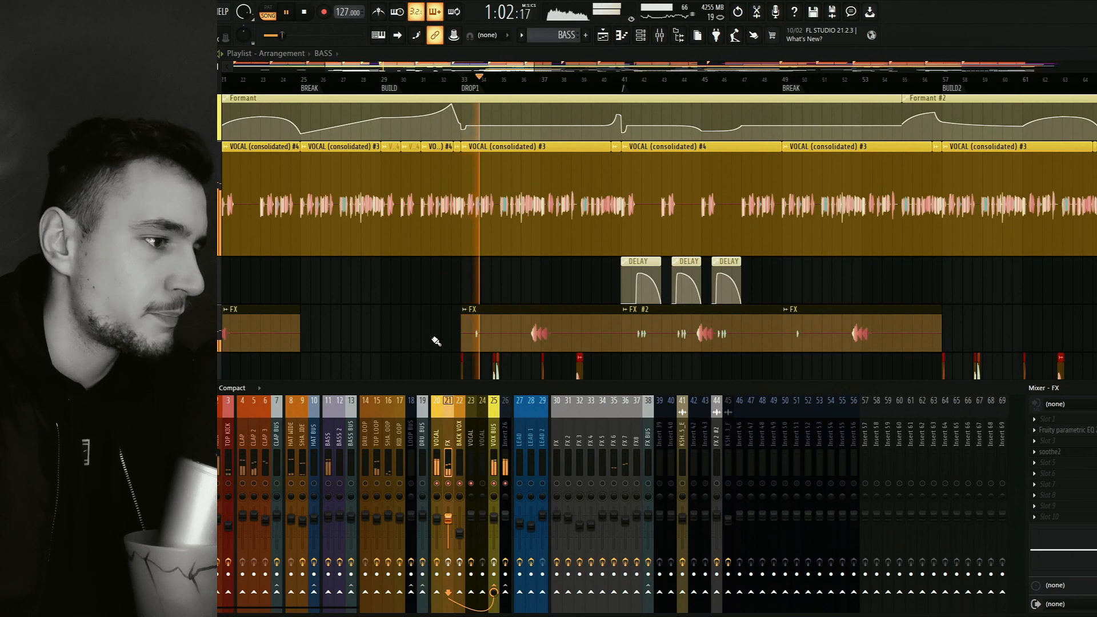
Hide the mixer, follow the vocal FX and DELAY clips in the playlist from DROP1 to just before BREAK, and stop playback.
key("F9")
scroll(432, 297, "down", 3)
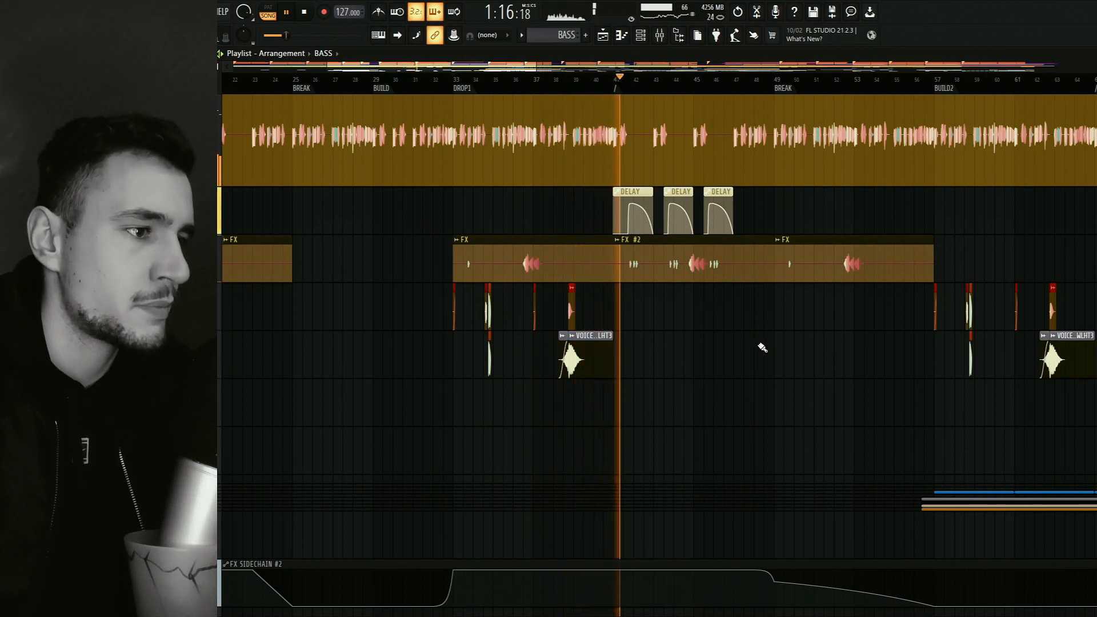
scroll(681, 325, "up", 2)
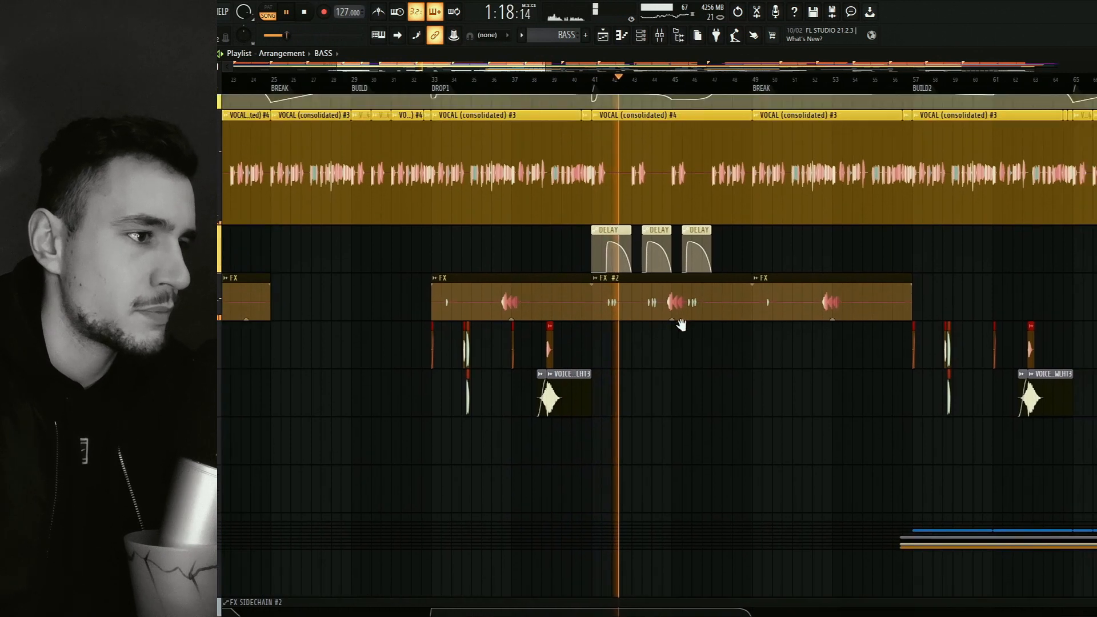
scroll(681, 324, "up", 3)
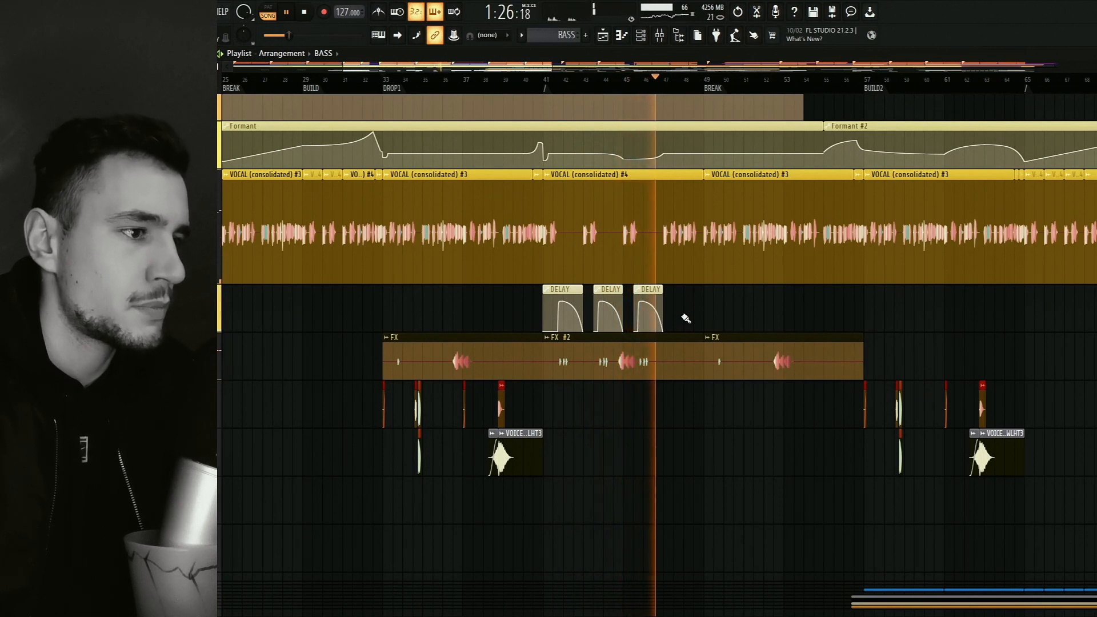
left_click_drag(713, 289, 644, 314)
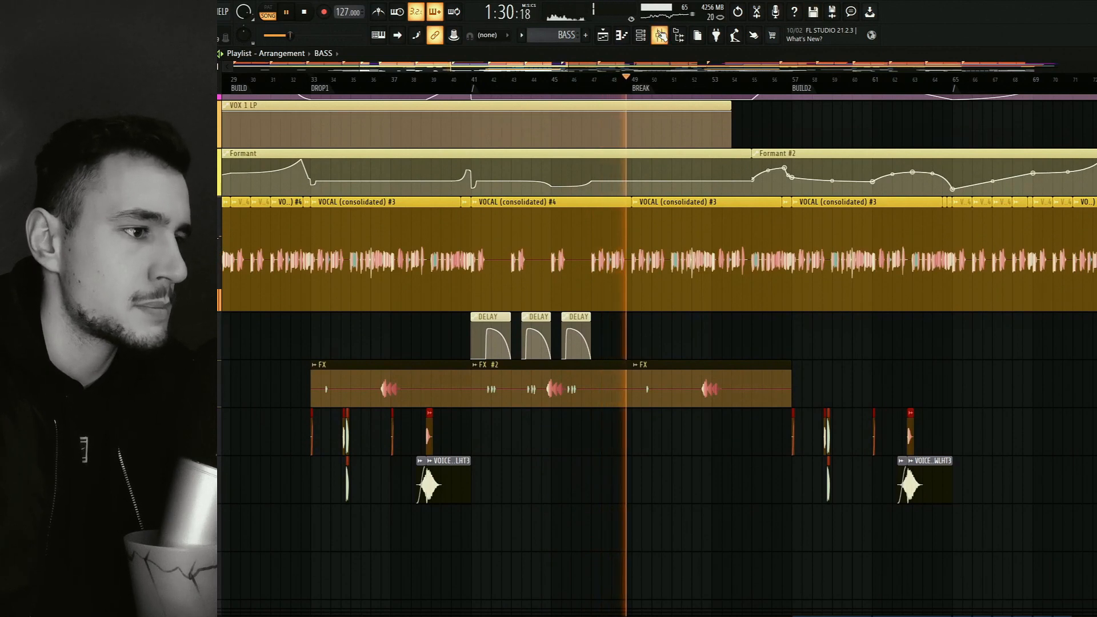
key("space")
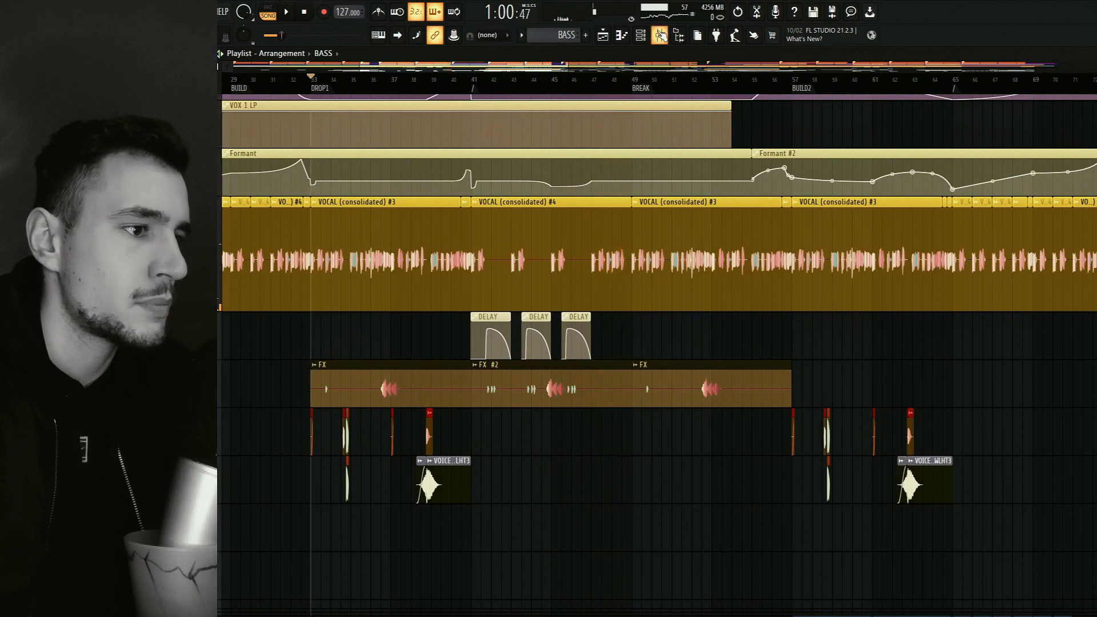
Review the VOX1 SMILE, VOX I LP and Formant automation clips above the vocal between BREAK and BUILD2.
left_click(660, 35)
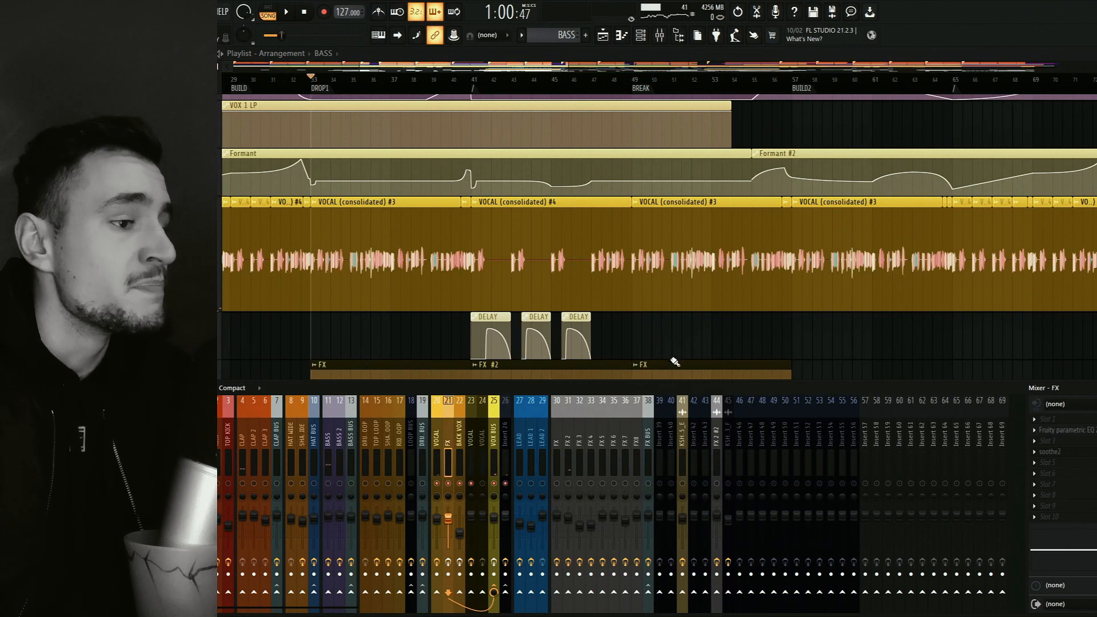
left_click_drag(273, 217, 321, 285)
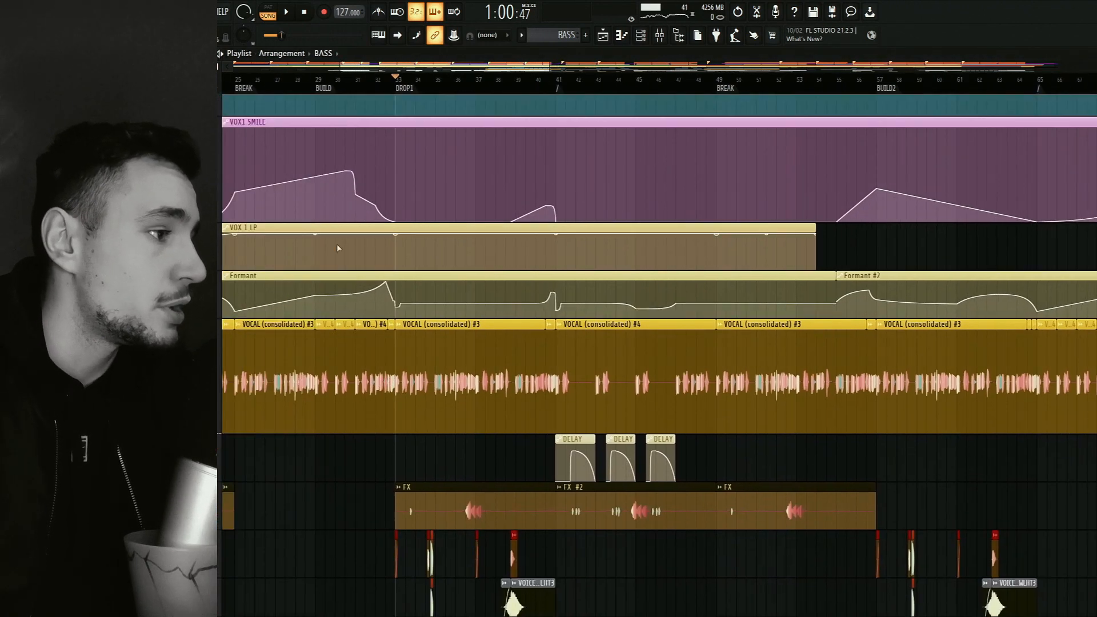
left_click_drag(337, 188, 425, 333)
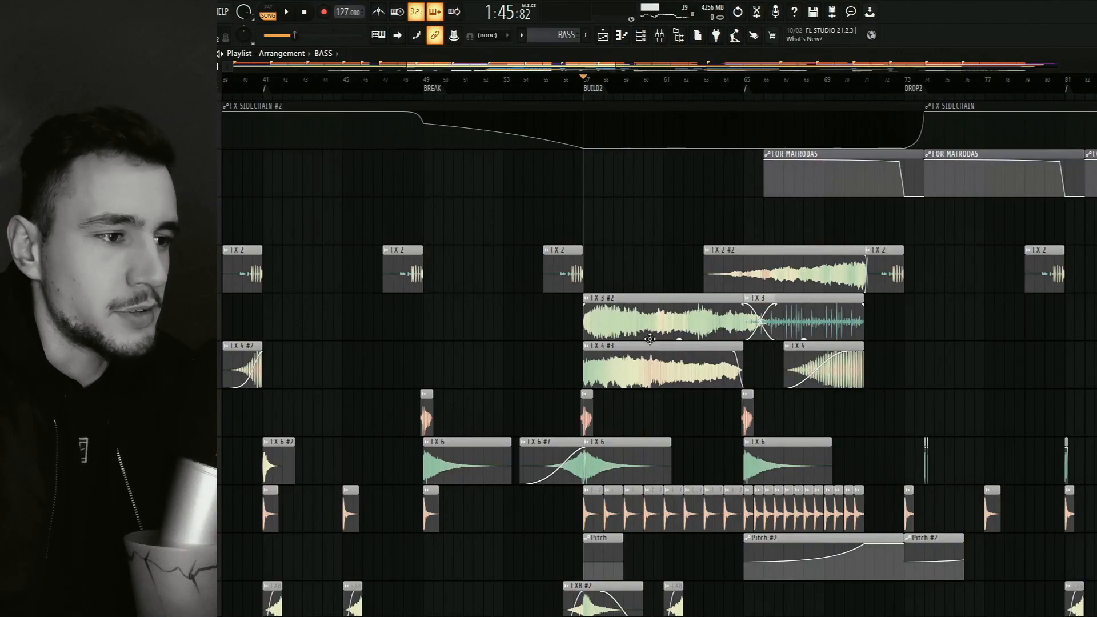
Look over the FX clips in the playlist, from the BUILD2 section back to the first BREAK.
left_click_drag(632, 254, 688, 300)
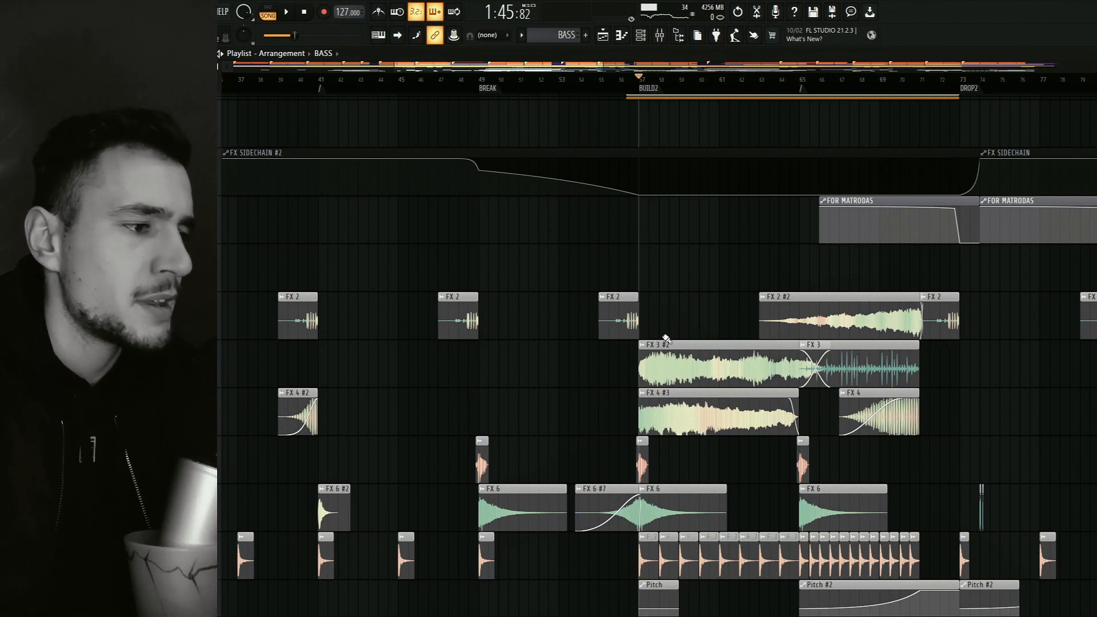
left_click_drag(634, 105, 614, 104)
scroll(608, 415, "down", 4)
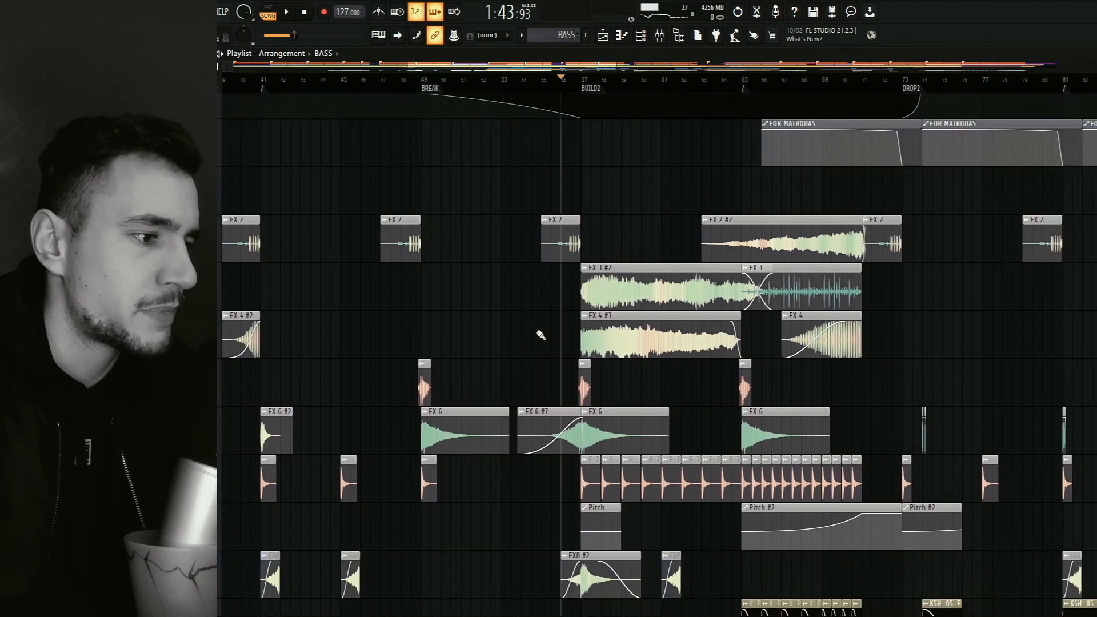
scroll(539, 335, "left", 5)
scroll(565, 354, "left", 5)
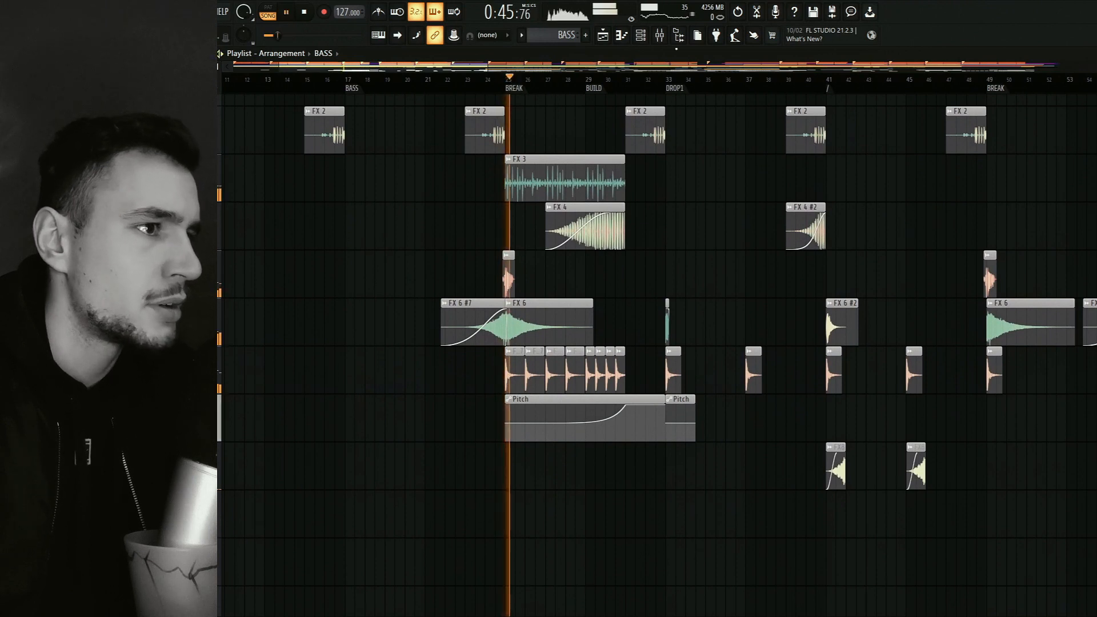
Solo the FX tracks and FX BUS in the mixer, then play the FX clips from bar 23 past DROP1 and stop.
left_click(660, 35)
right_click(649, 484)
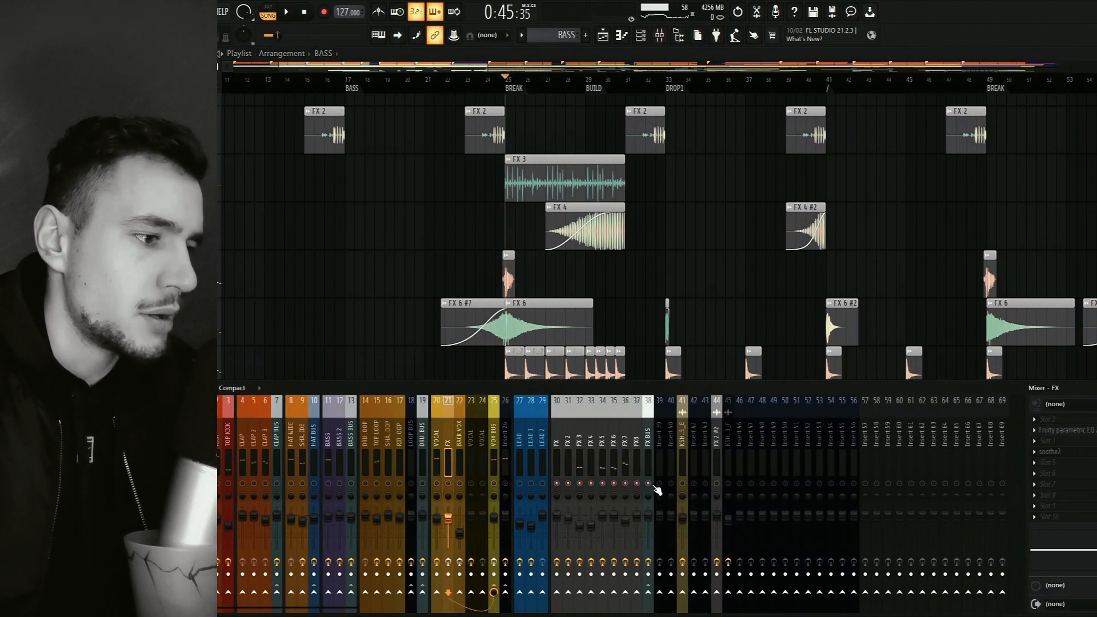
left_click(469, 81)
key("space")
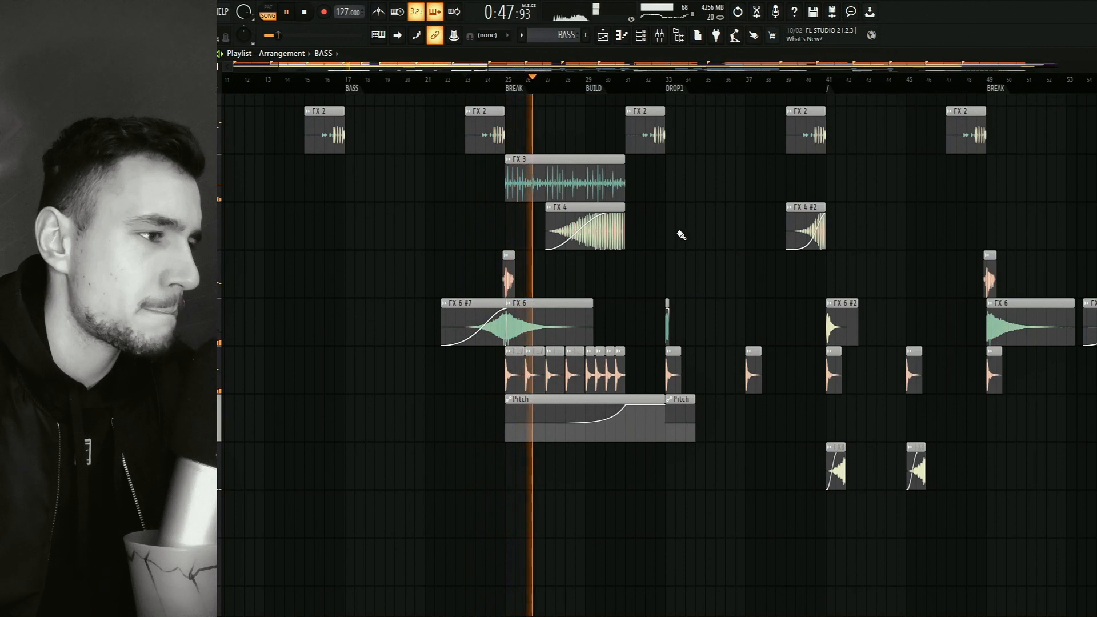
scroll(680, 234, "up", 3)
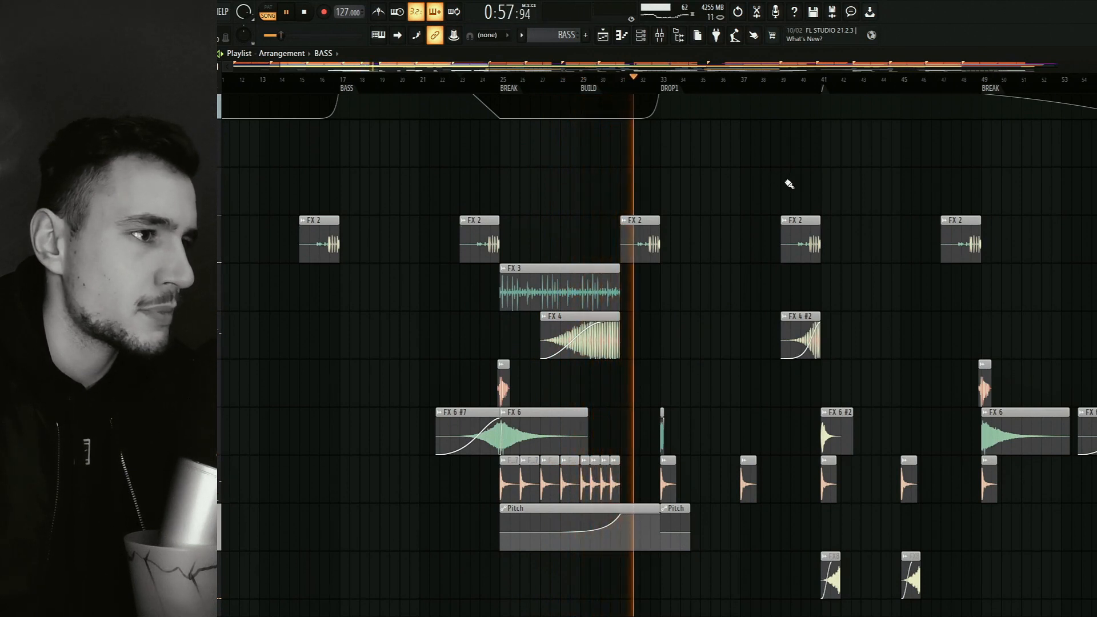
left_click_drag(787, 183, 714, 211)
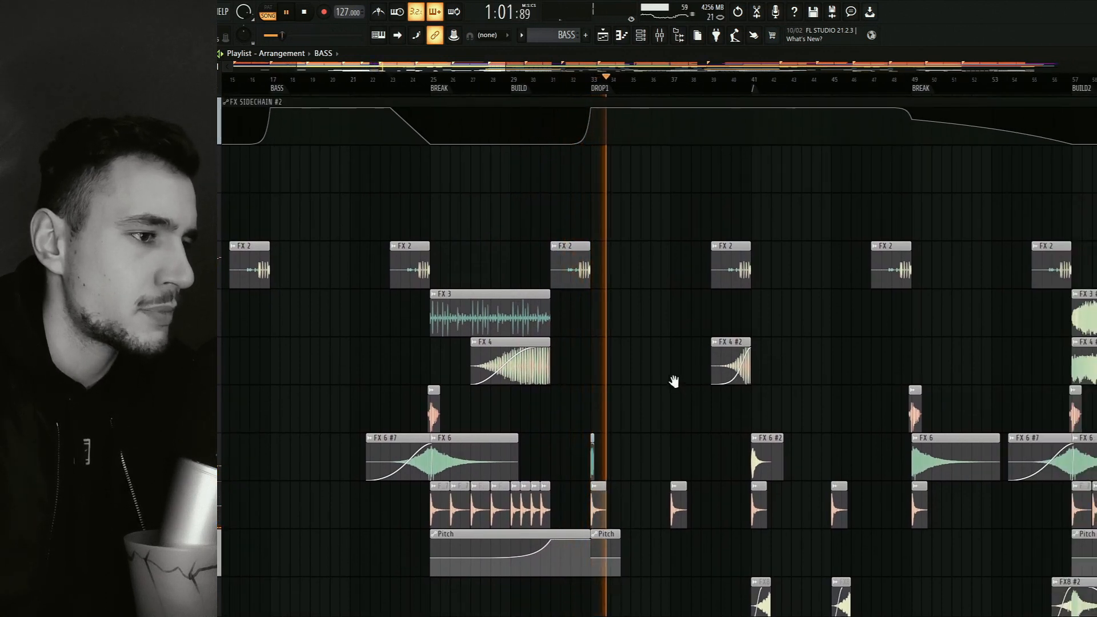
left_click_drag(676, 382, 617, 328)
key("space")
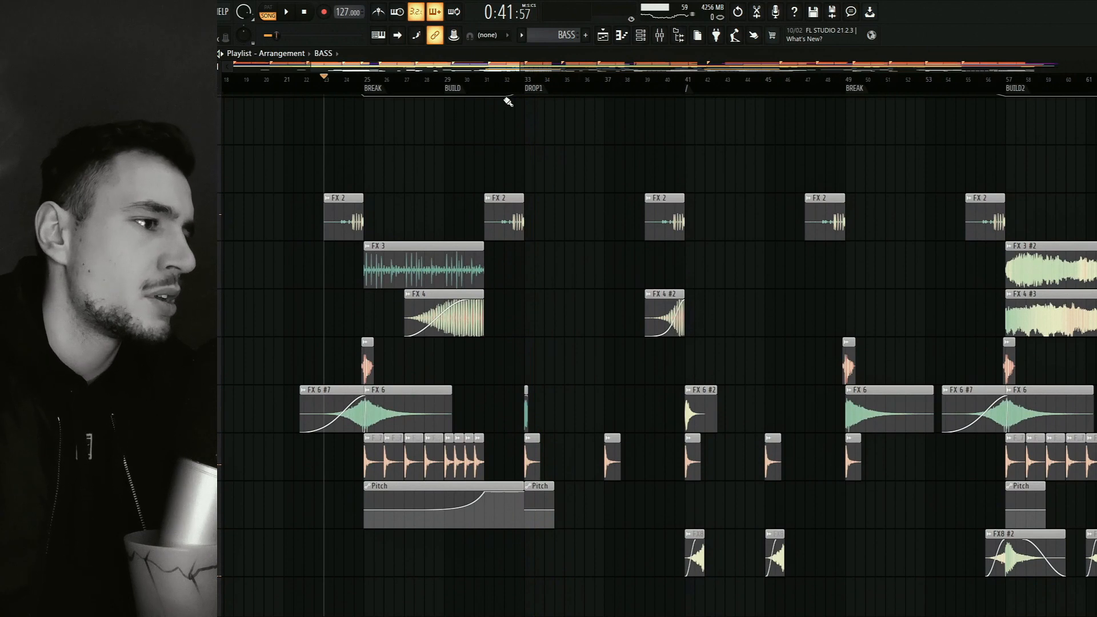
Place the playhead around bar 32, play the end of the FX 2 clip leading into DROP1, and stop.
left_click(505, 96)
scroll(514, 272, "up", 5)
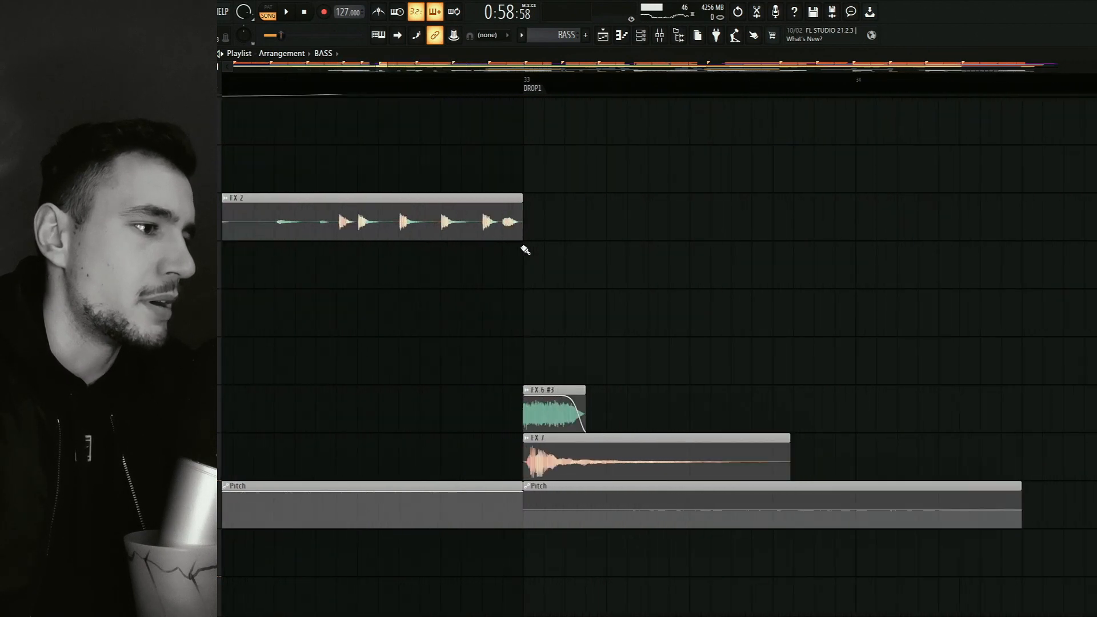
scroll(608, 277, "up", 3)
scroll(609, 277, "down", 4)
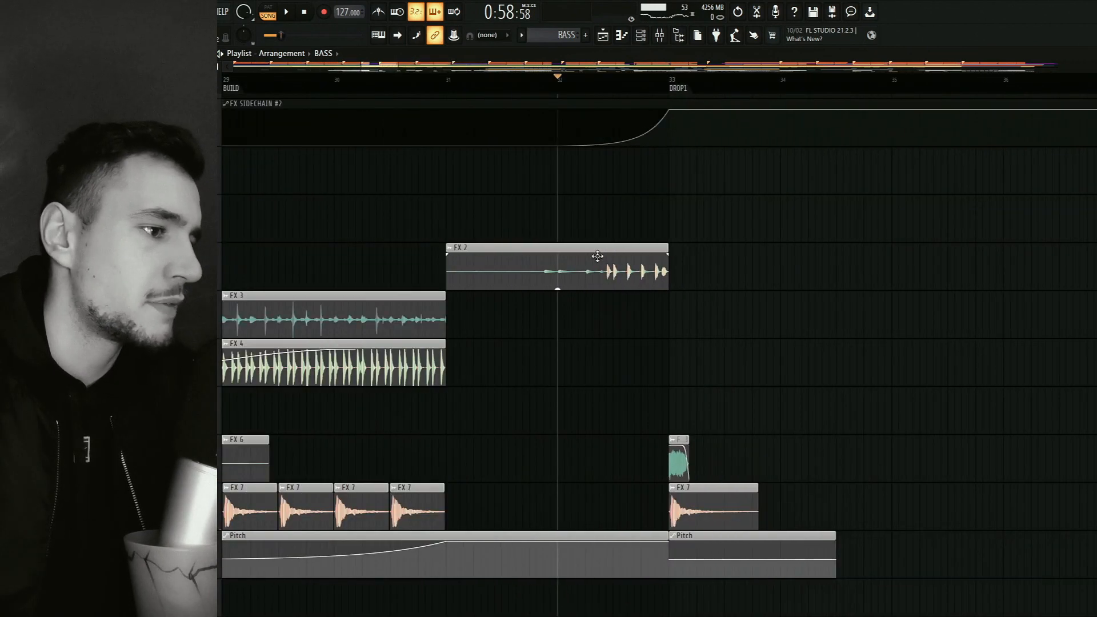
left_click(537, 92)
left_click(543, 90)
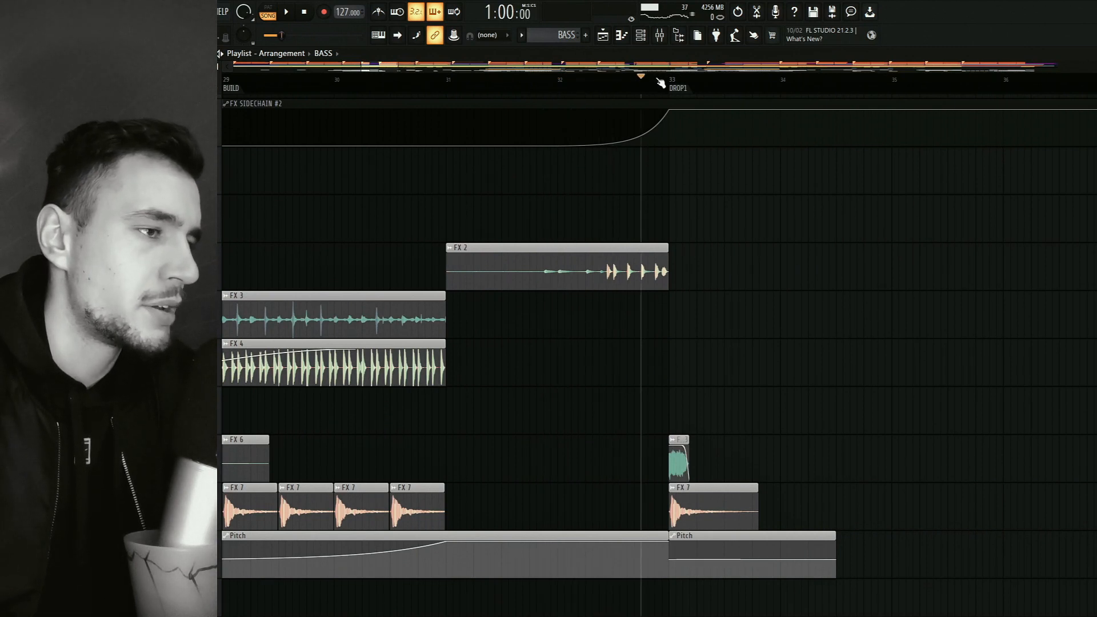
left_click(566, 92)
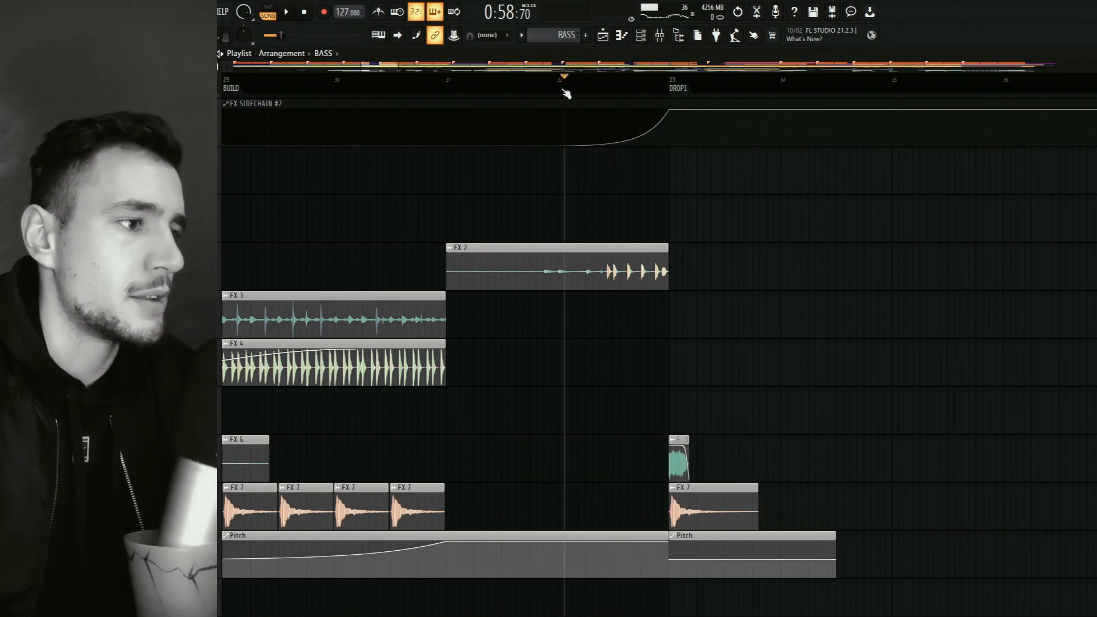
left_click(559, 91)
key("space")
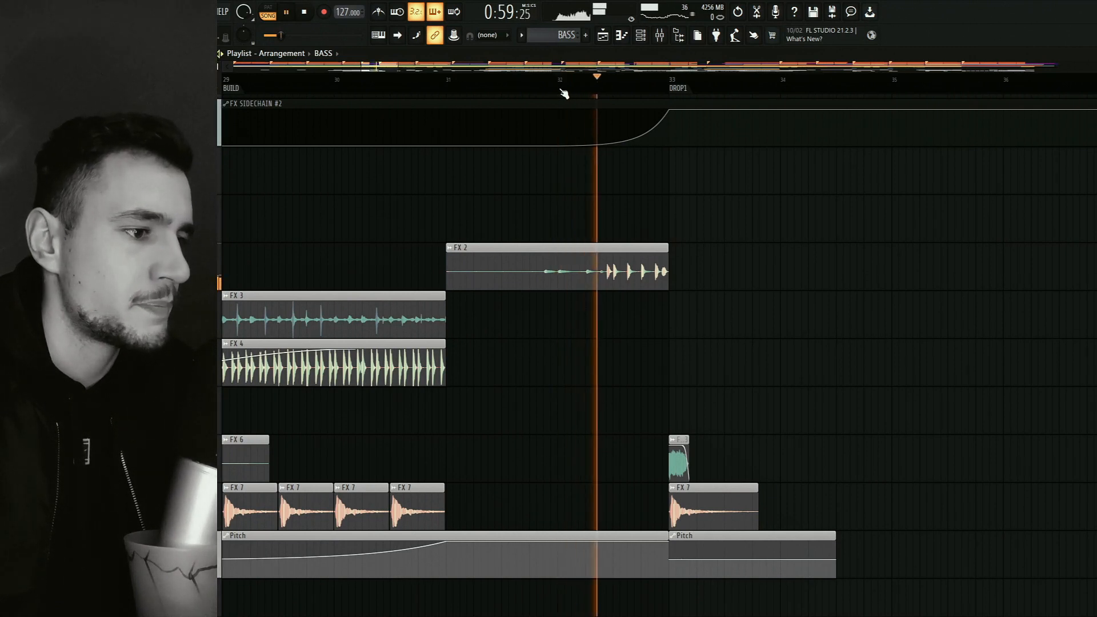
key("space")
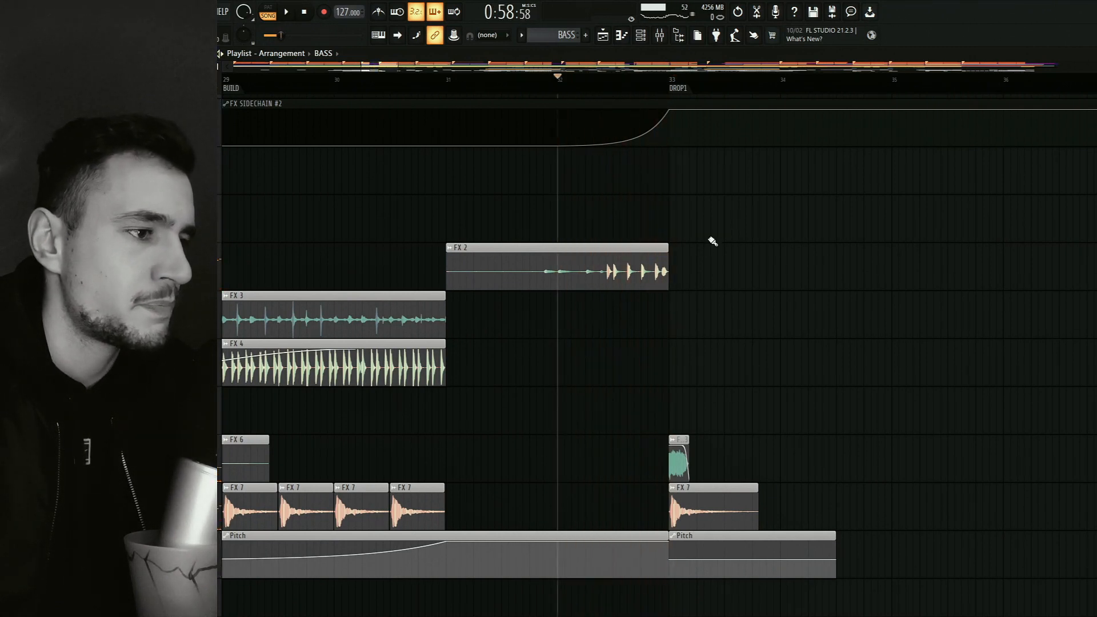
Examine the individual hits in the FX 2 clip's waveform just before DROP1 up close.
scroll(628, 289, "up", 4)
scroll(628, 290, "down", 3)
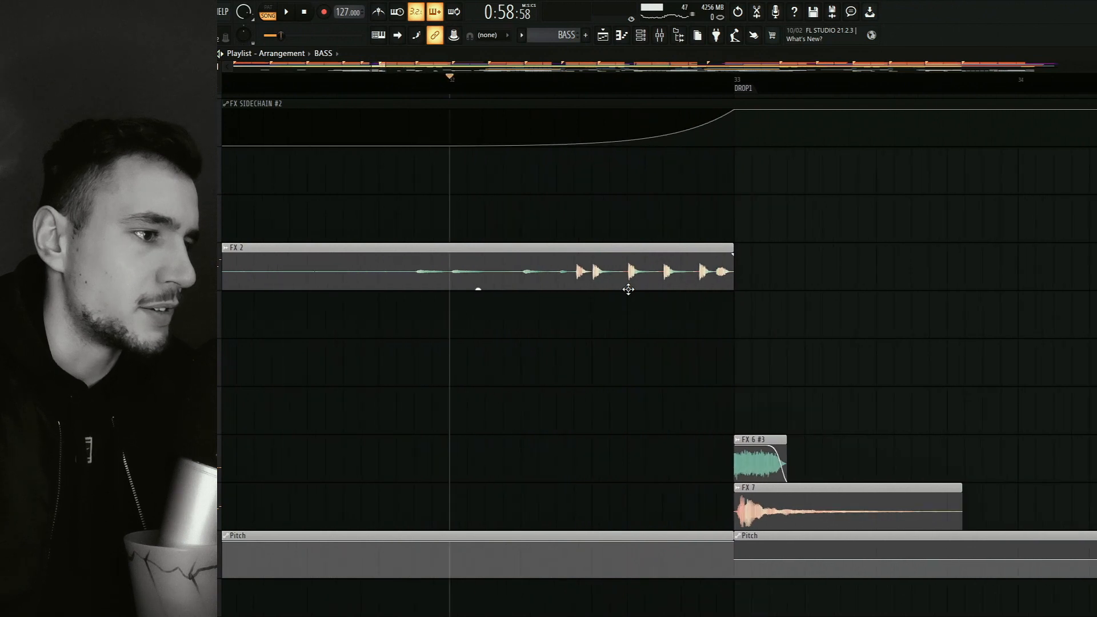
scroll(629, 290, "up", 6)
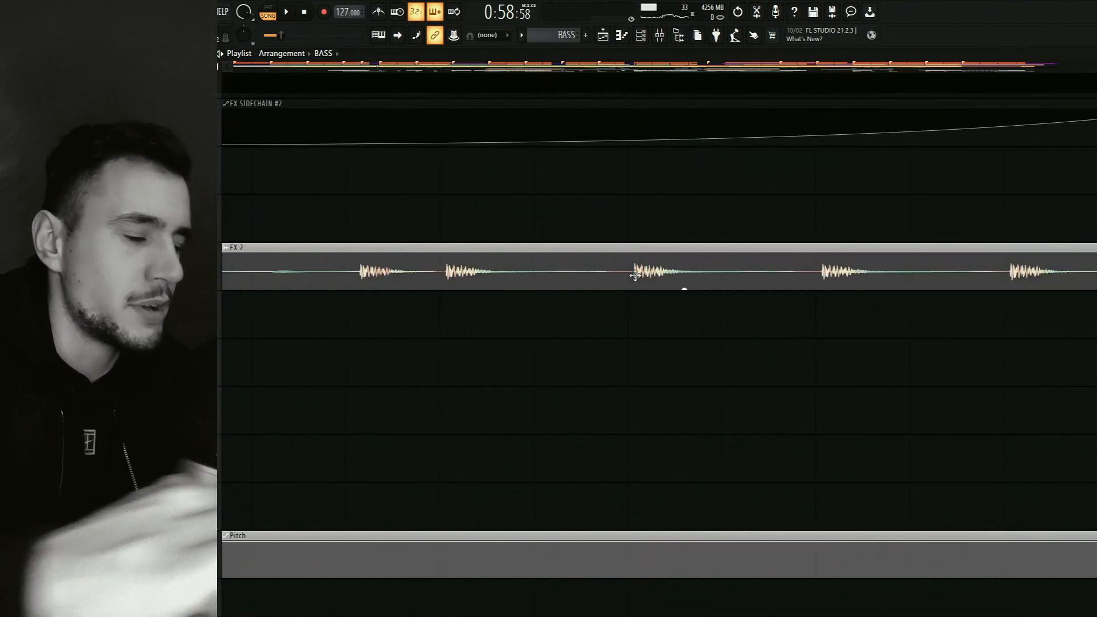
scroll(622, 281, "down", 5)
scroll(634, 276, "down", 6)
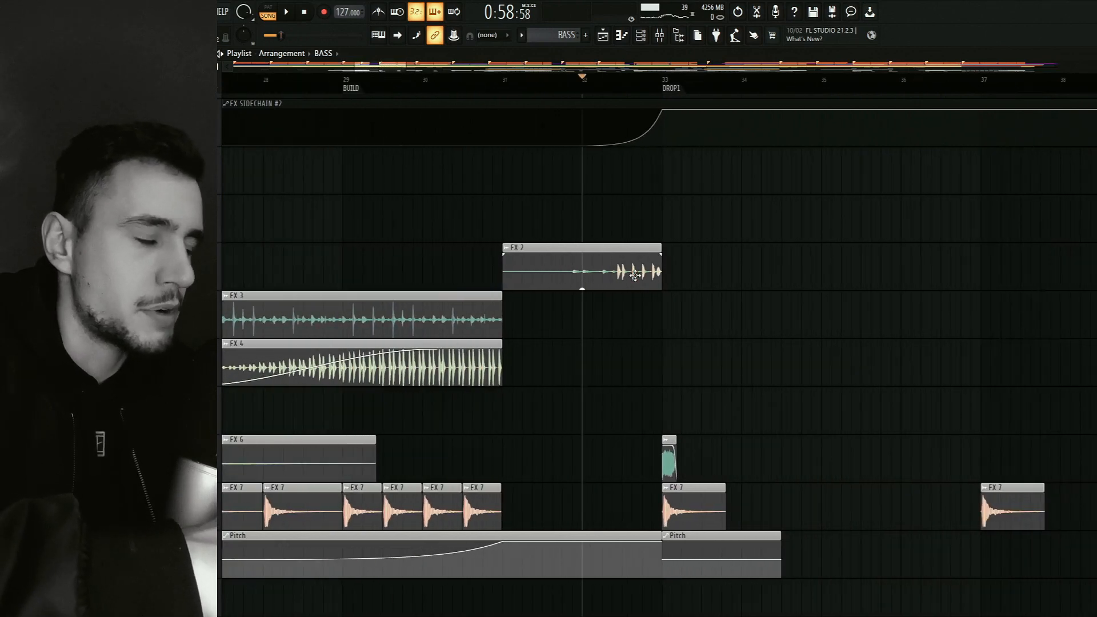
key("super+Tab")
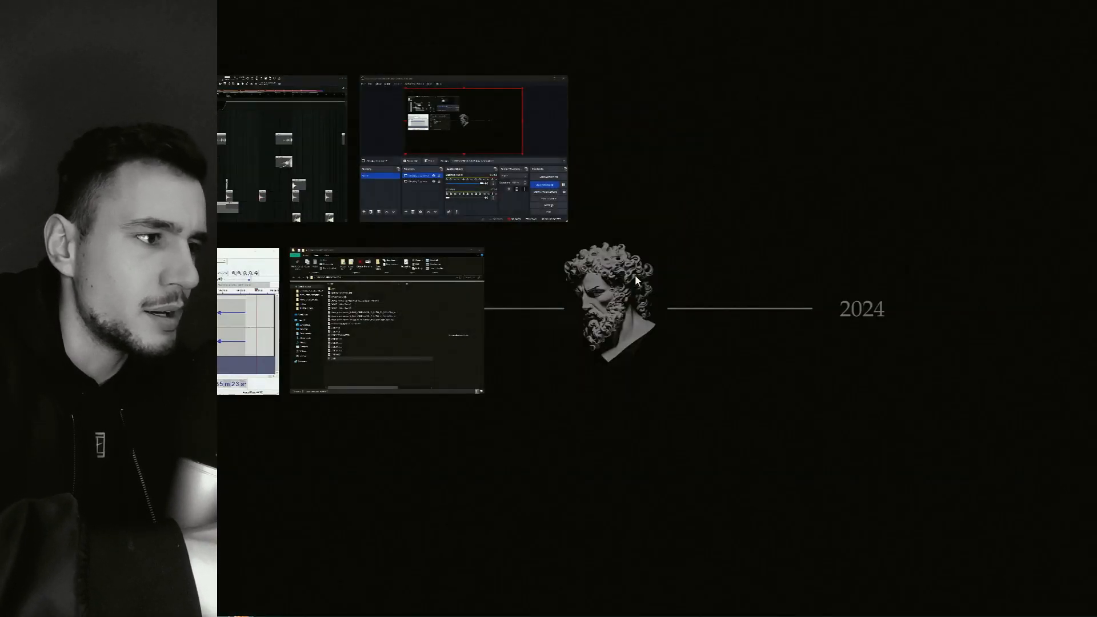
left_click(302, 130)
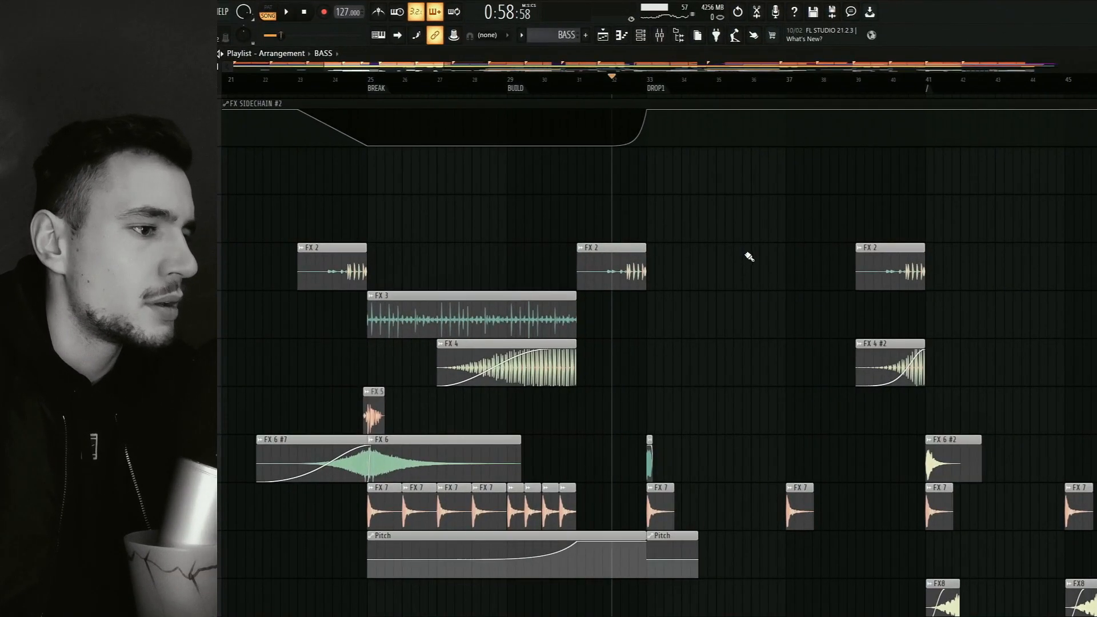
Look over the FX clips from the first BREAK through DROP1, then the wider arrangement around them.
left_click_drag(793, 324, 645, 290)
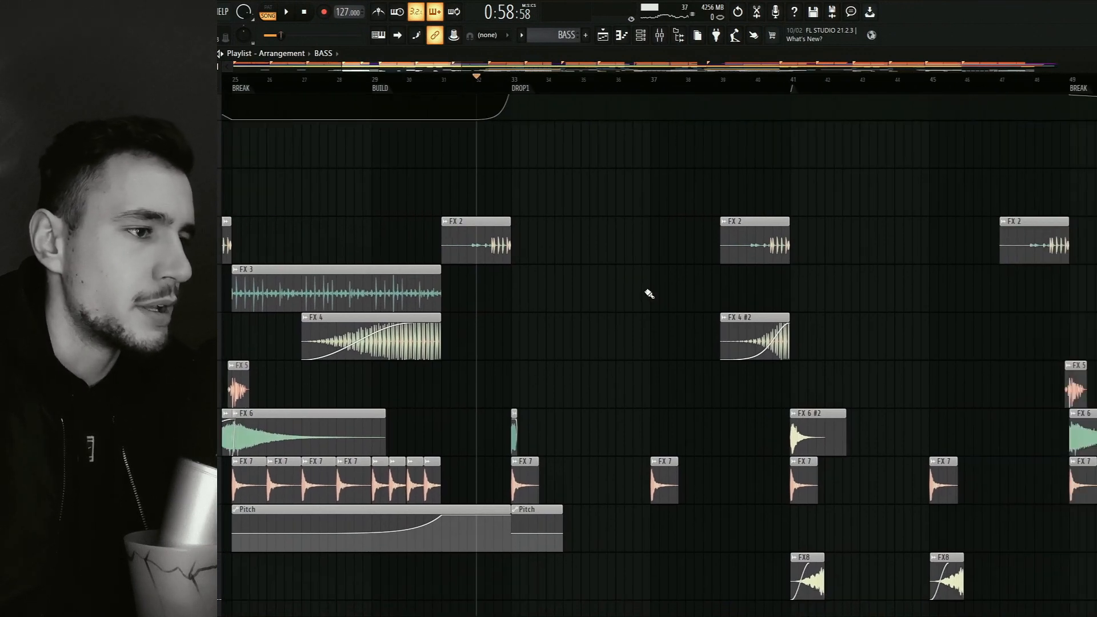
scroll(640, 317, "down", 4)
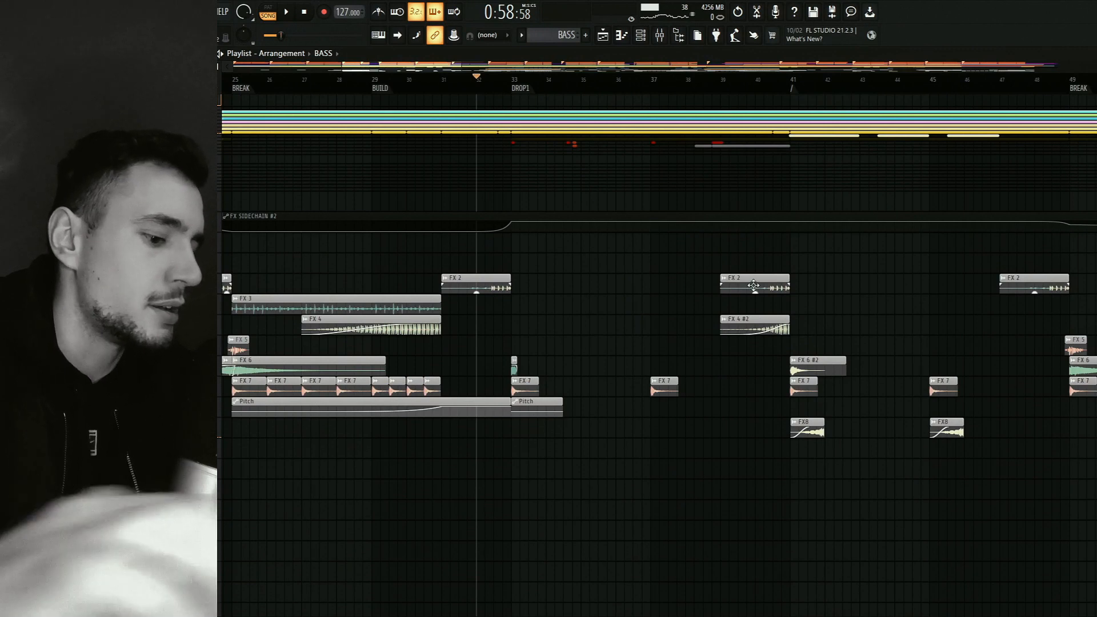
scroll(752, 286, "down", 5)
scroll(752, 285, "down", 4)
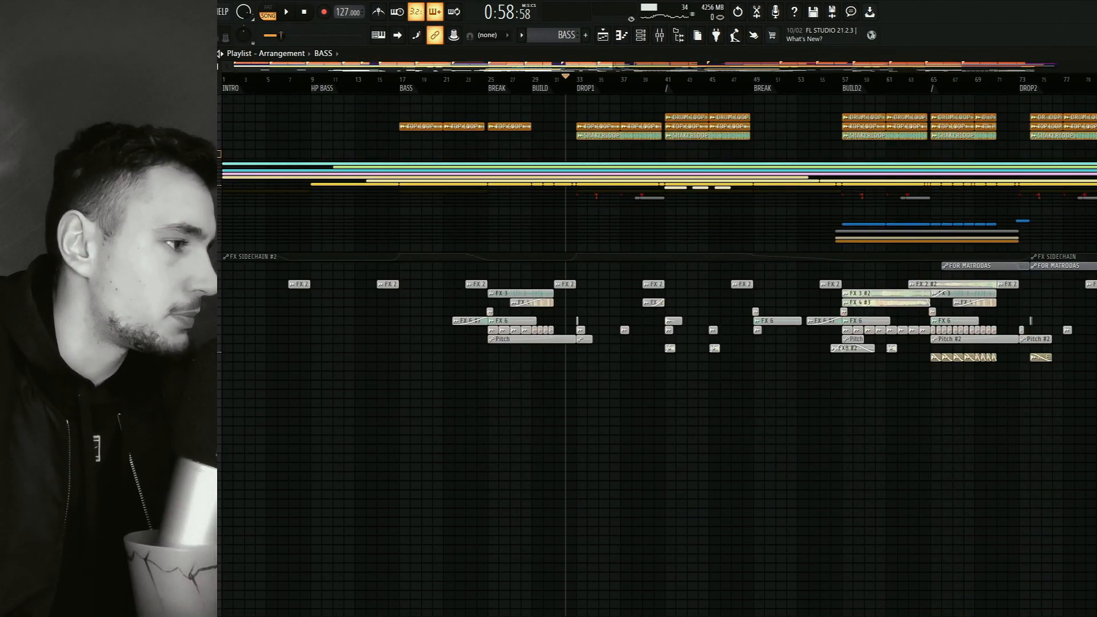
Collapse the bass and drum loop track groups in the playlist.
scroll(266, 230, "down", 2)
scroll(447, 358, "up", 4)
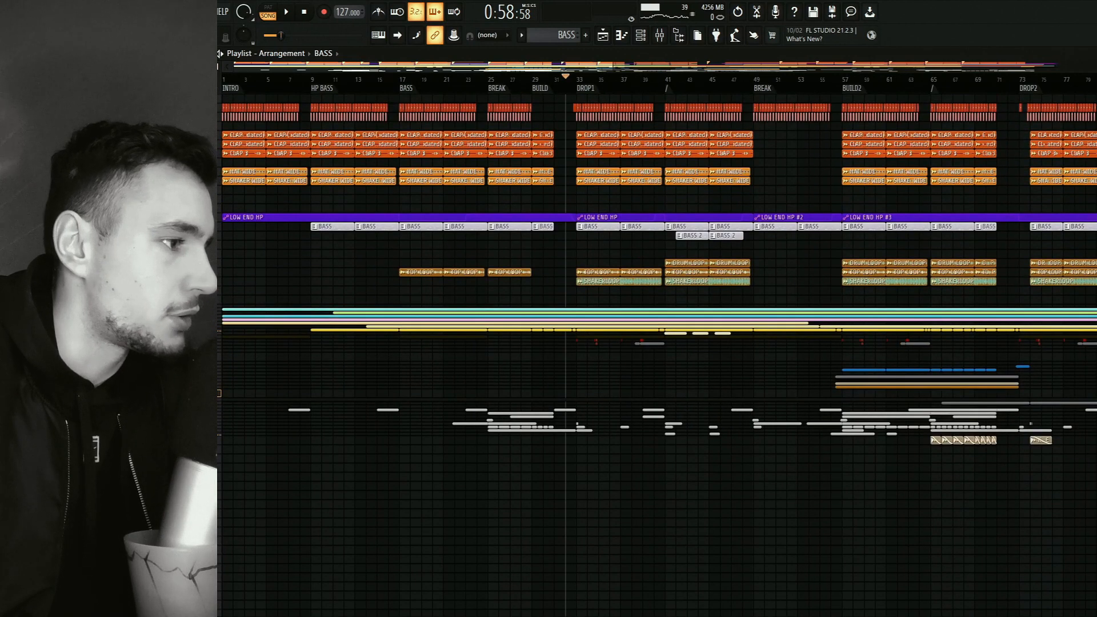
left_click(218, 253)
left_click(219, 190)
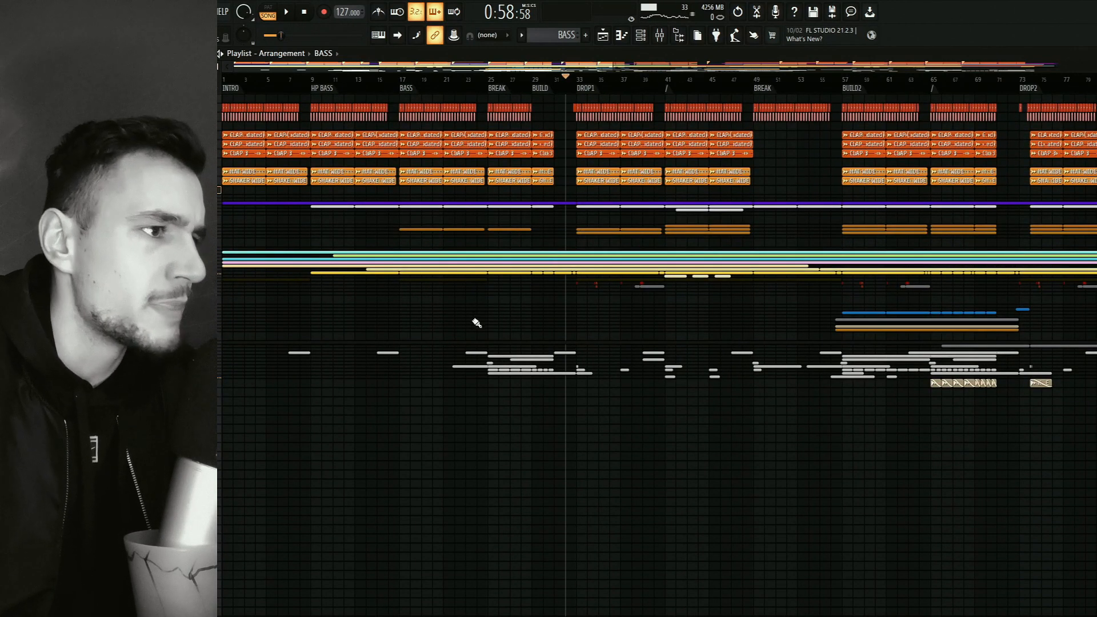
Unsolo the FX tracks, play the full mix from bar 53 through BUILD2, and show the VOCAL mixer track's effects.
left_click(661, 35)
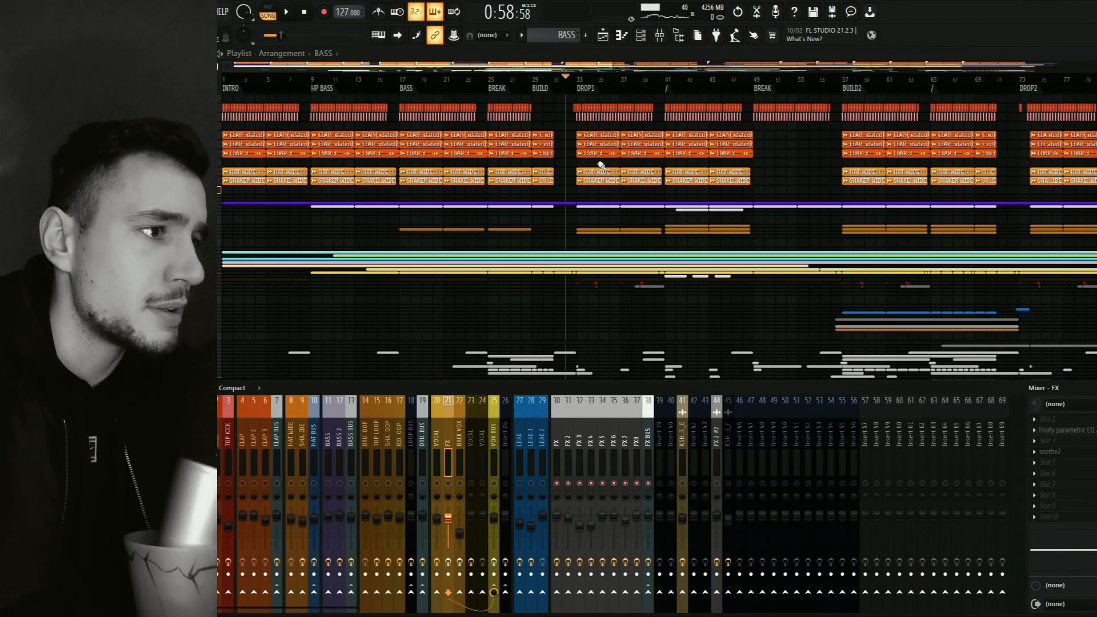
left_click(802, 86)
left_click_drag(807, 138, 595, 198)
left_click(662, 36)
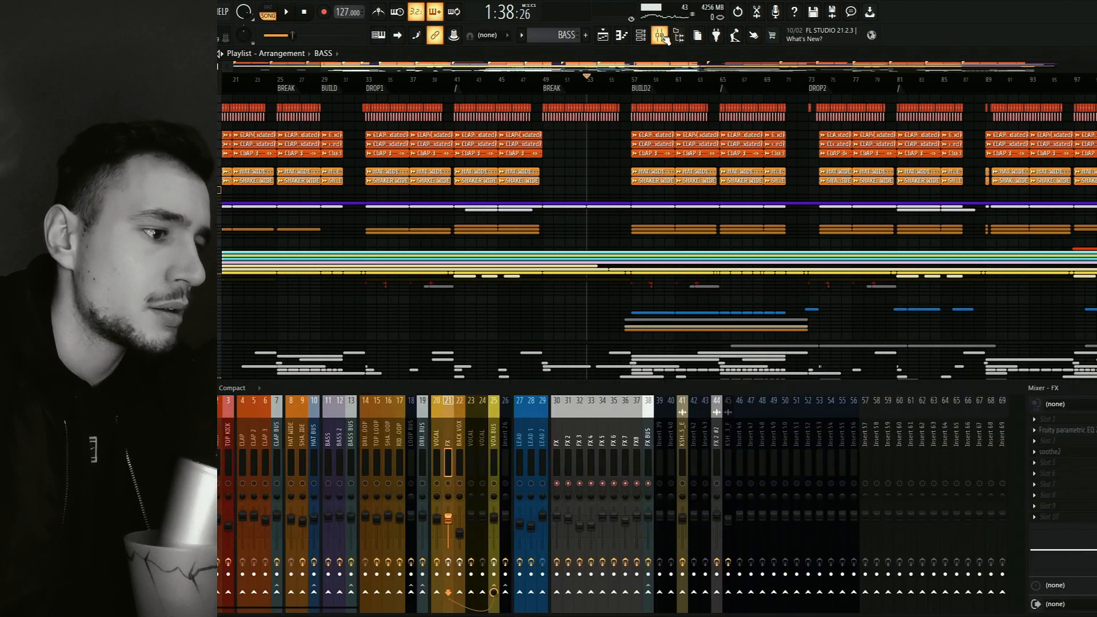
key("space")
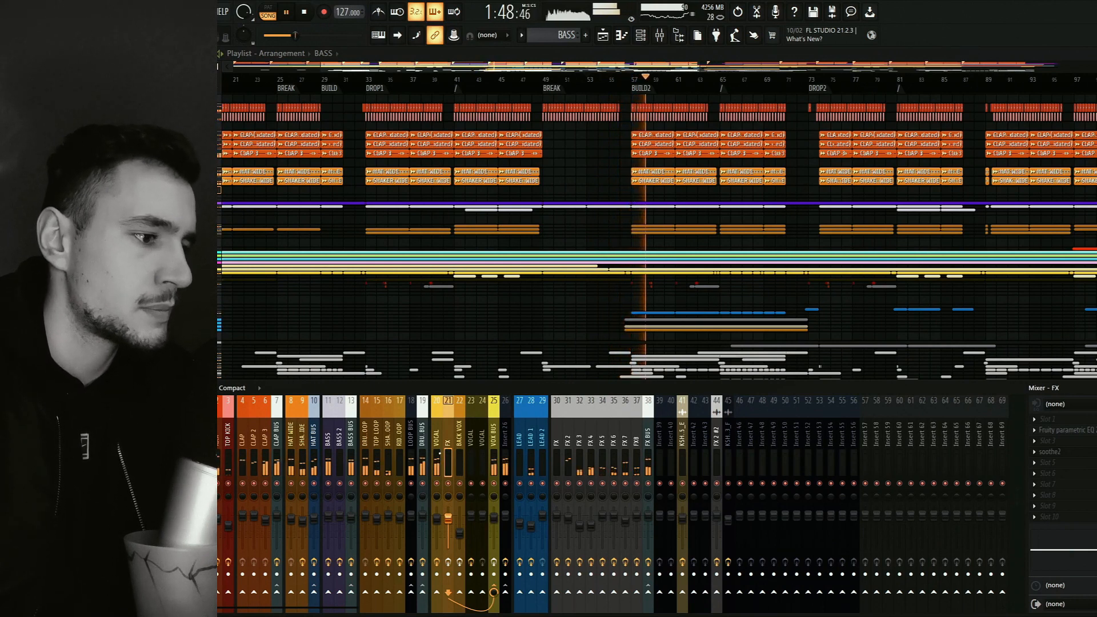
left_click(436, 458)
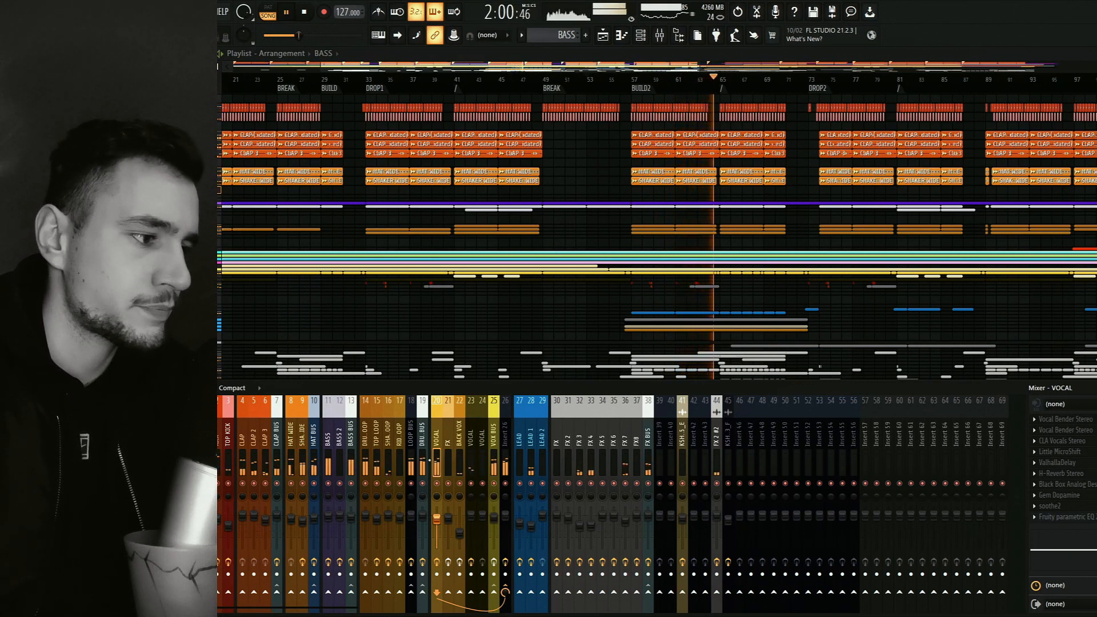
key("F9")
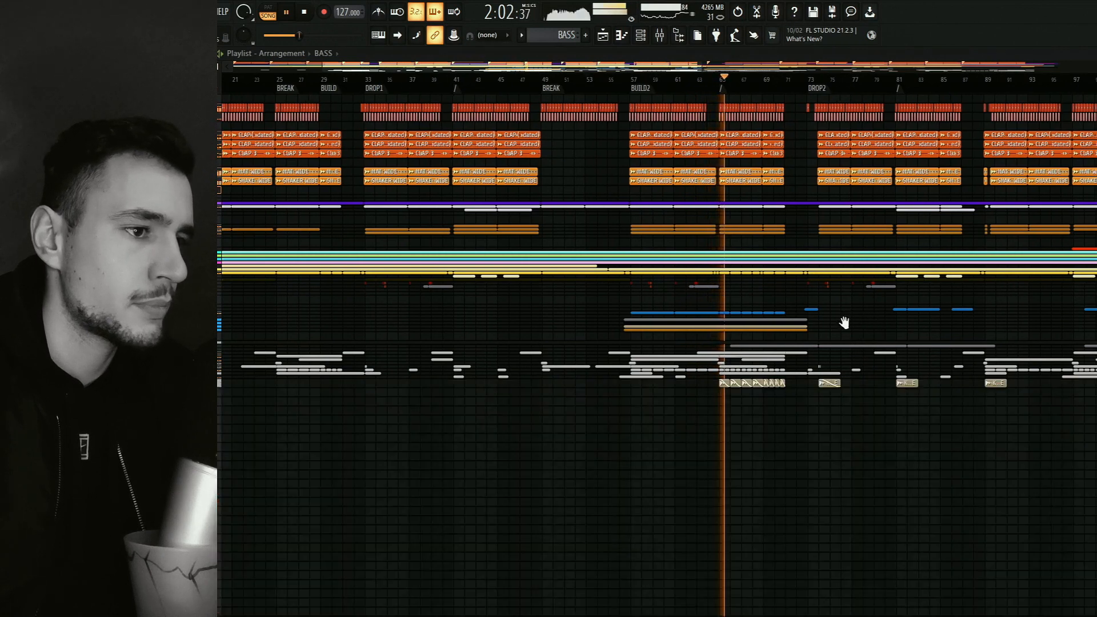
Follow the playback from BUILD2 towards DROP2 in the playlist with the track rows enlarged.
left_click_drag(845, 321, 646, 337)
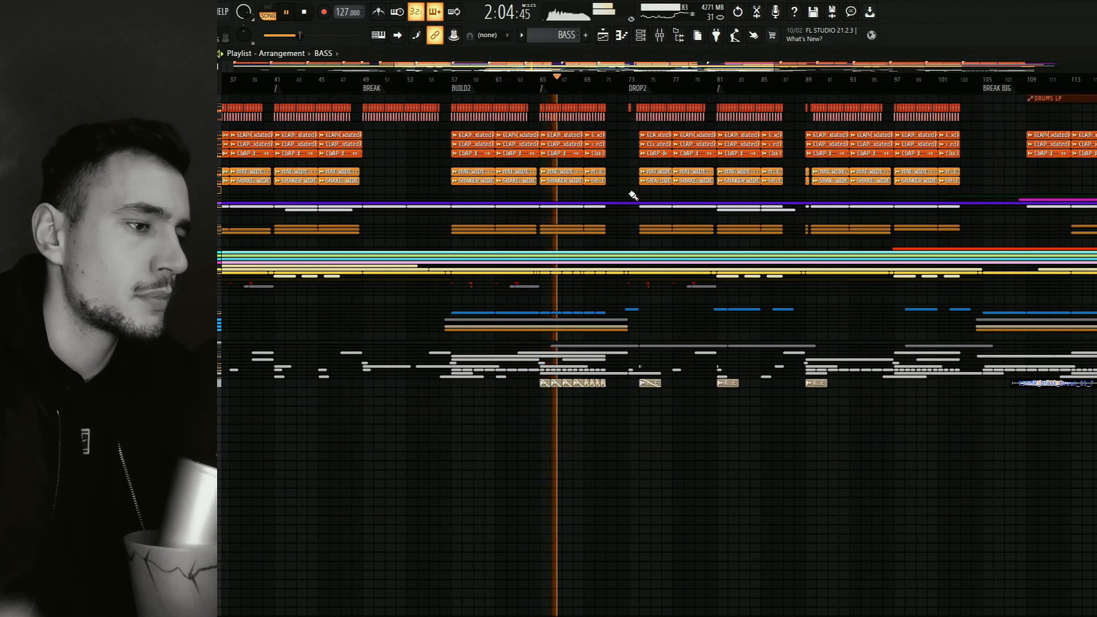
scroll(632, 194, "up", 2)
scroll(632, 195, "up", 2)
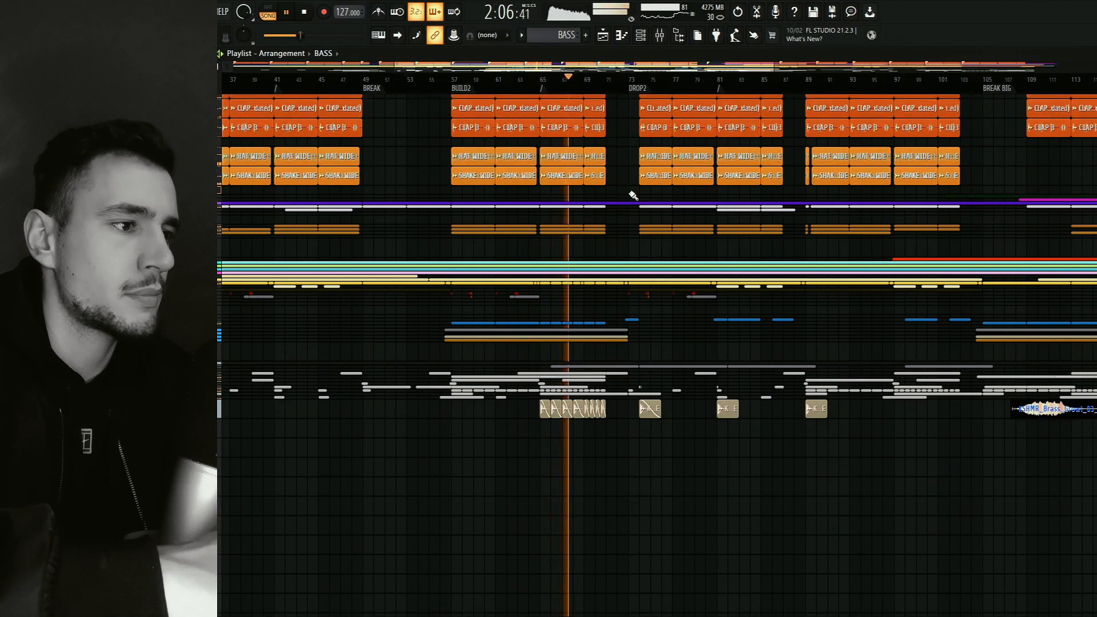
left_click_drag(605, 225, 552, 315)
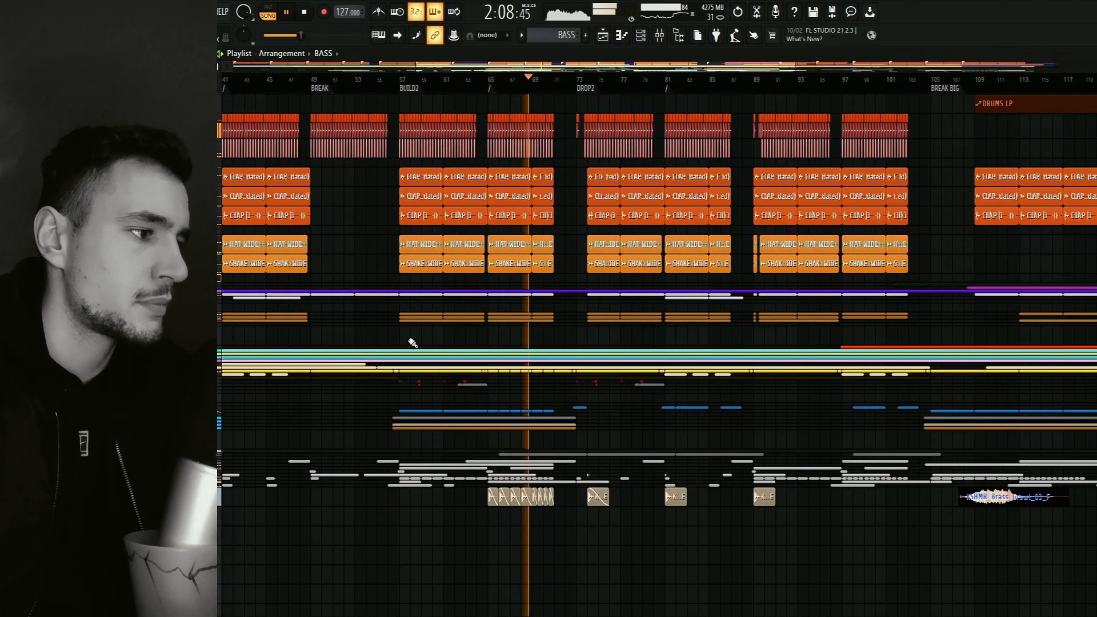
Expand the vocal track group, follow its clips and automation during playback into DROP2, and return to the wider arrangement.
left_click(212, 279)
left_click(212, 279)
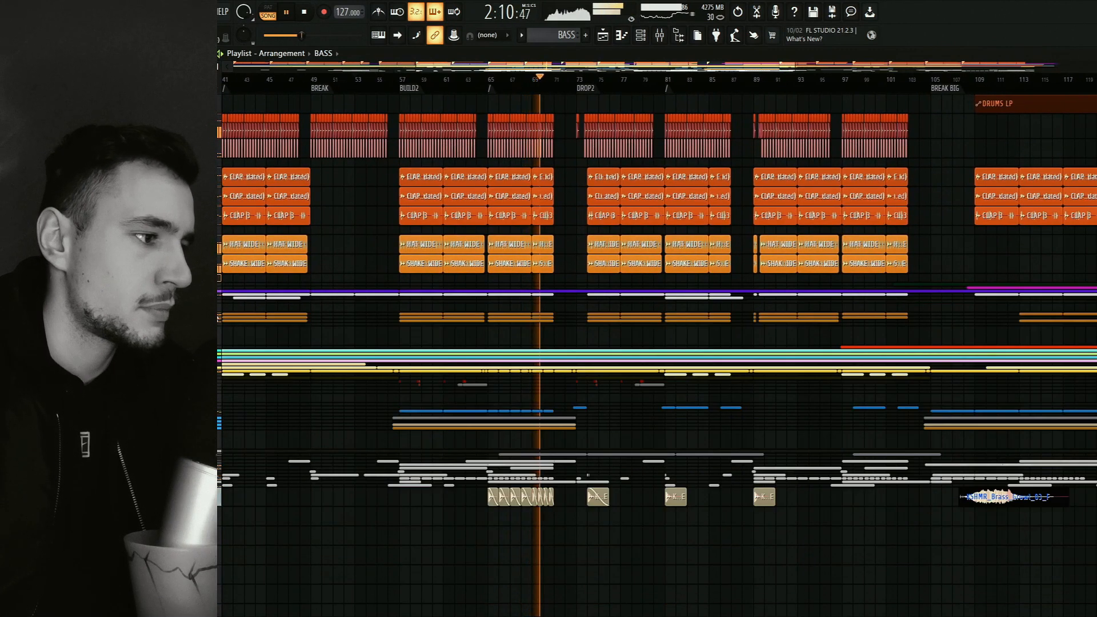
left_click(213, 336)
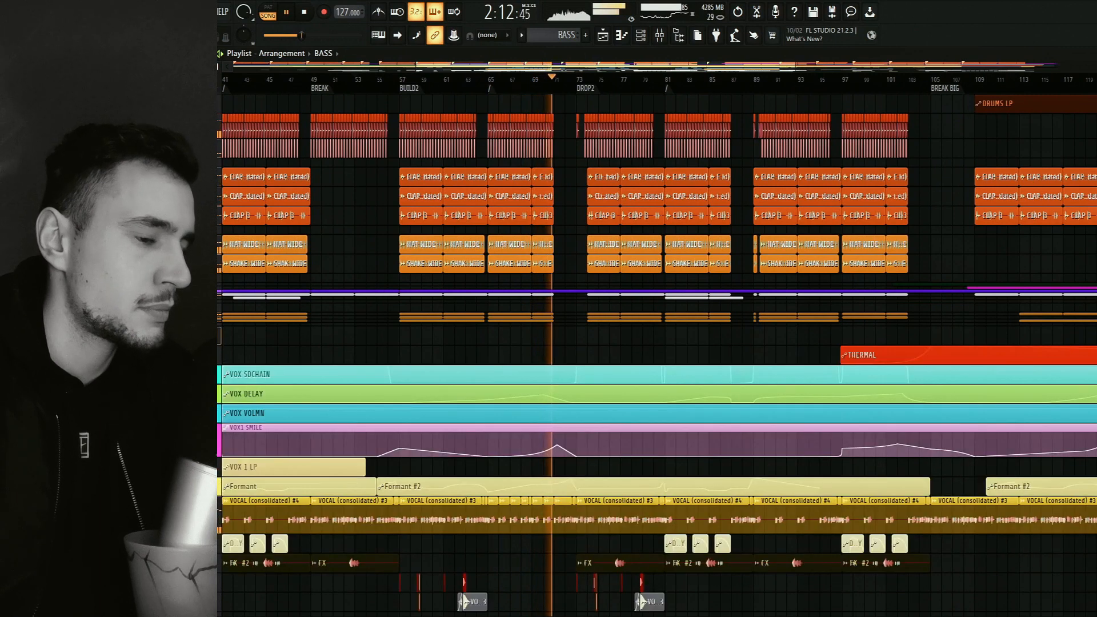
left_click_drag(478, 368, 442, 305)
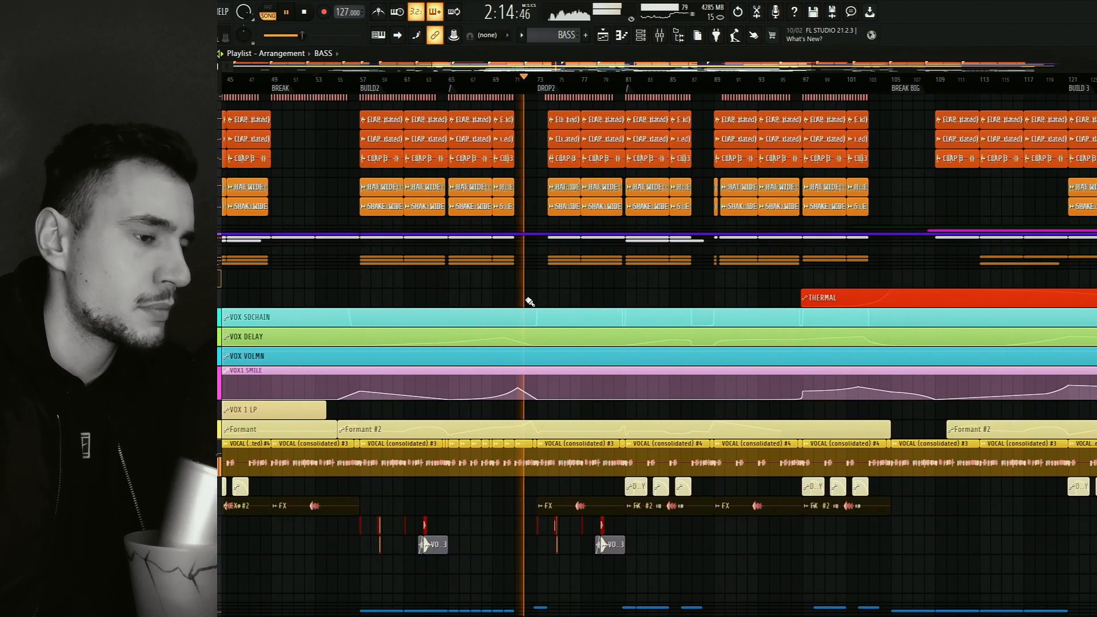
left_click_drag(573, 293, 554, 346)
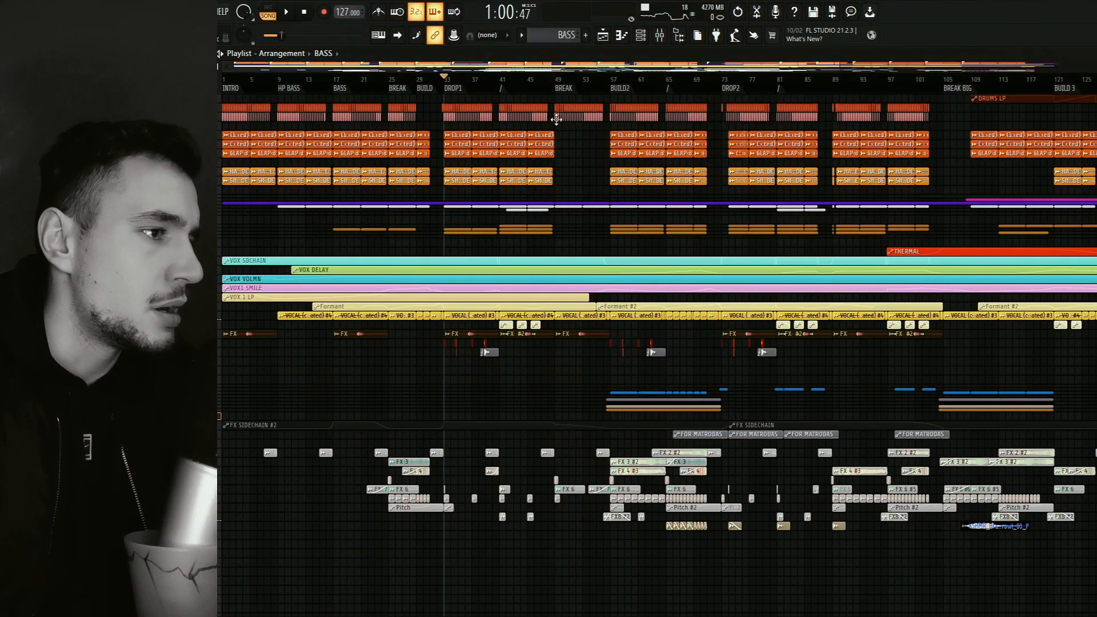
scroll(556, 119, "right", 3)
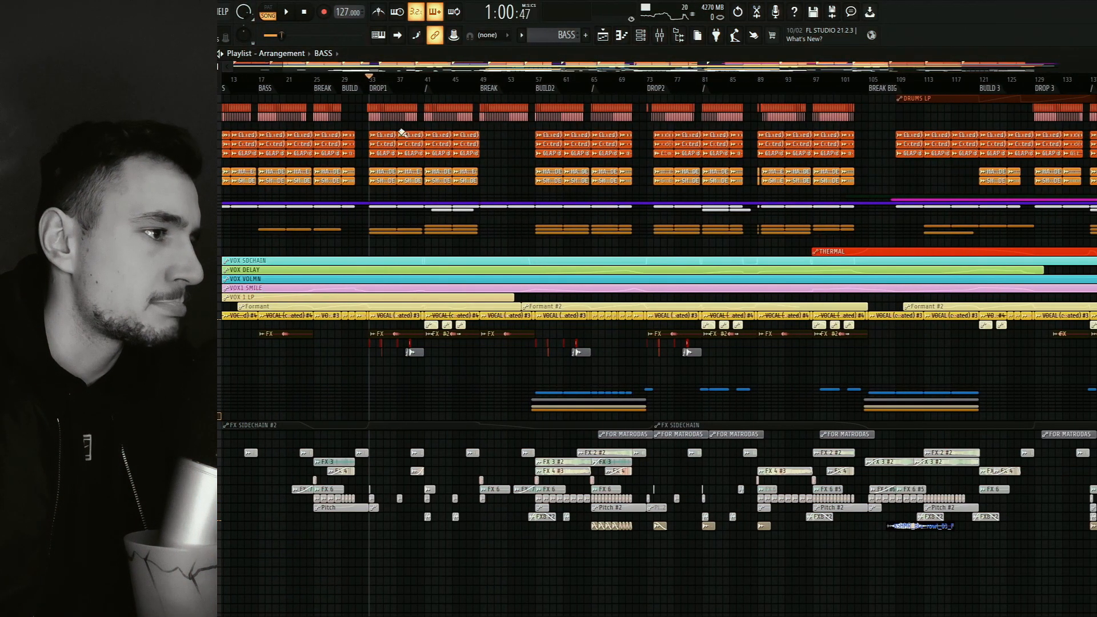
Place the playhead at bar 41 and show the TOP LOOP mixer track's effects beside the arrangement.
left_click(427, 83)
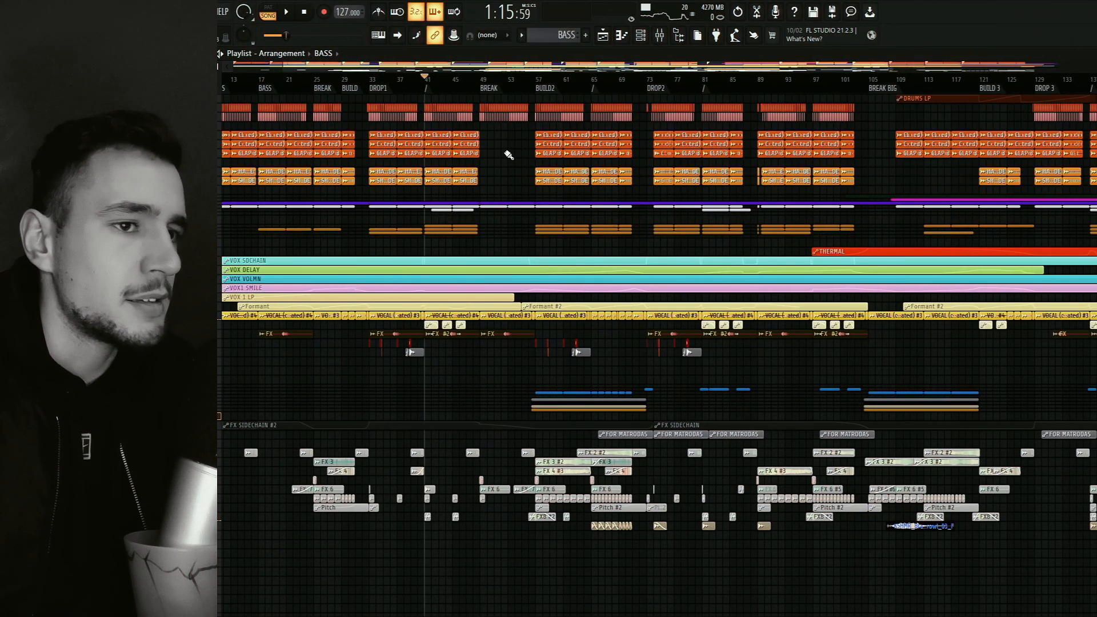
left_click(661, 40)
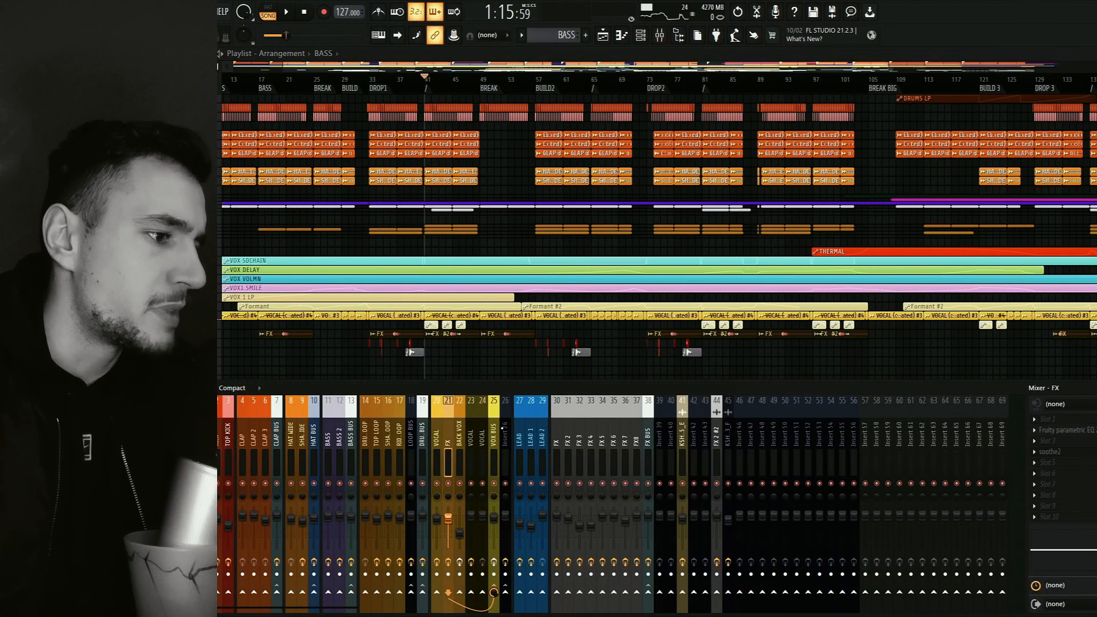
left_click(376, 430)
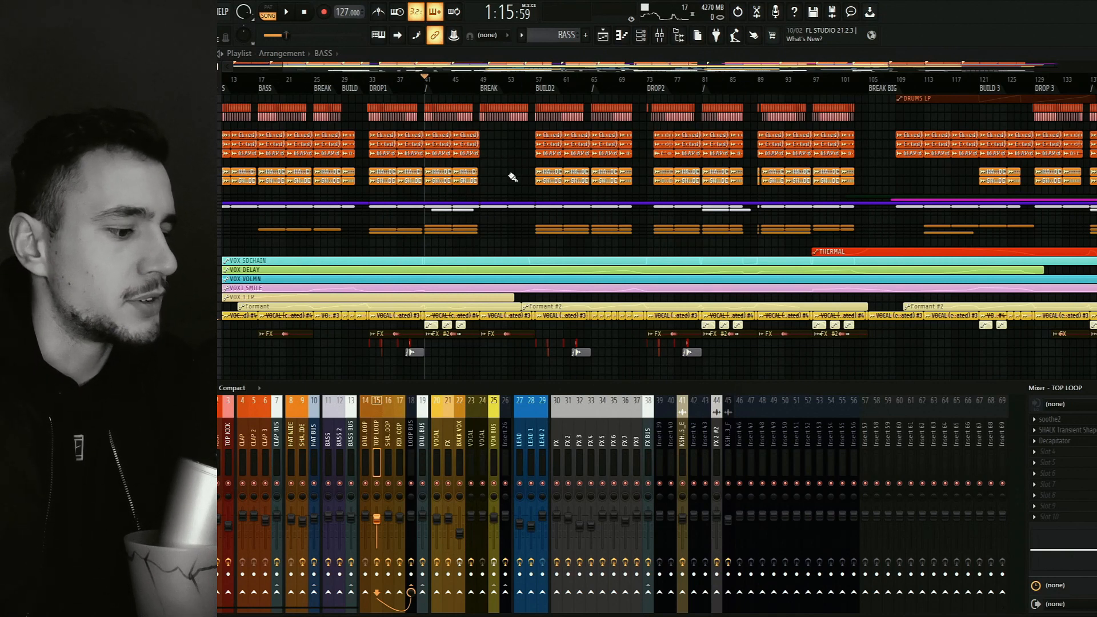
key("F9")
scroll(497, 194, "left", 2)
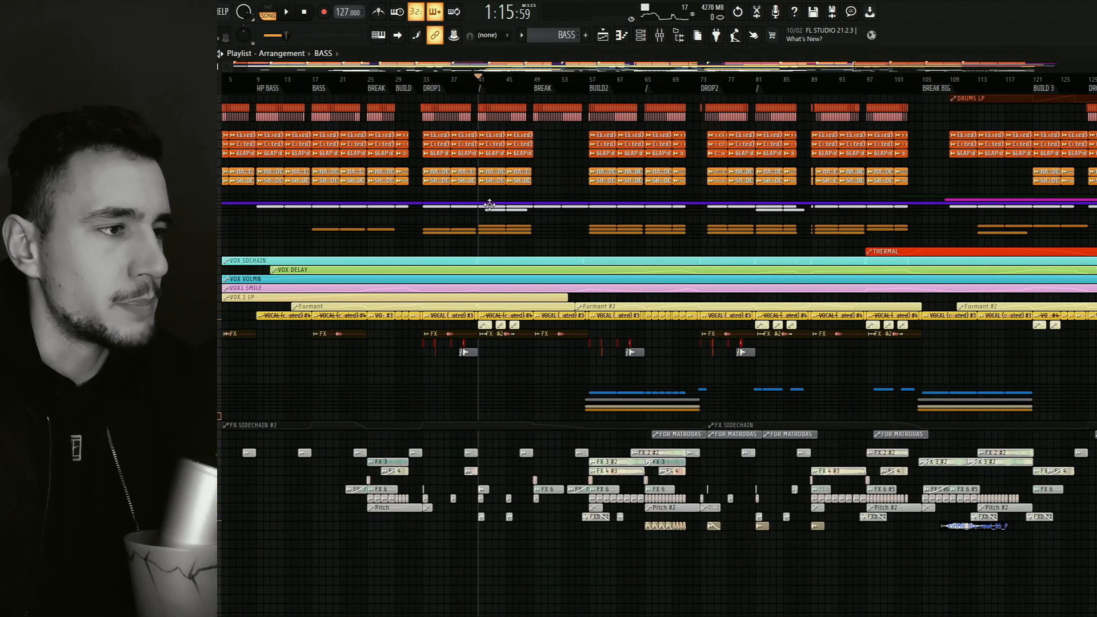
key("F9")
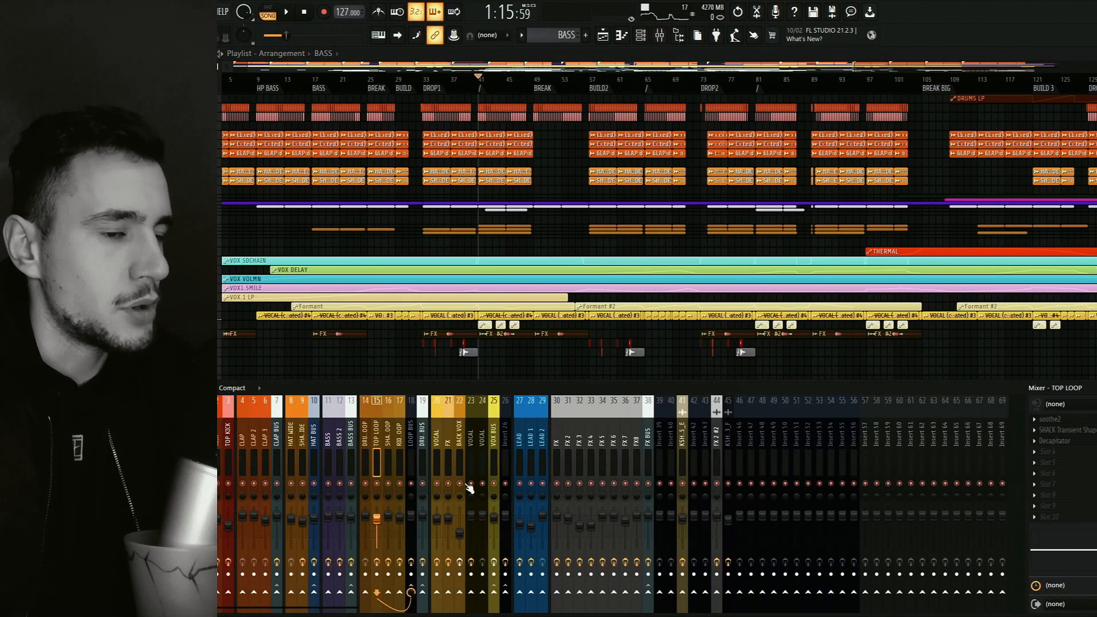
Show the effects on the LOW END and Master mixer tracks, then open and close the Master's Fruity Balance.
left_click(177, 435)
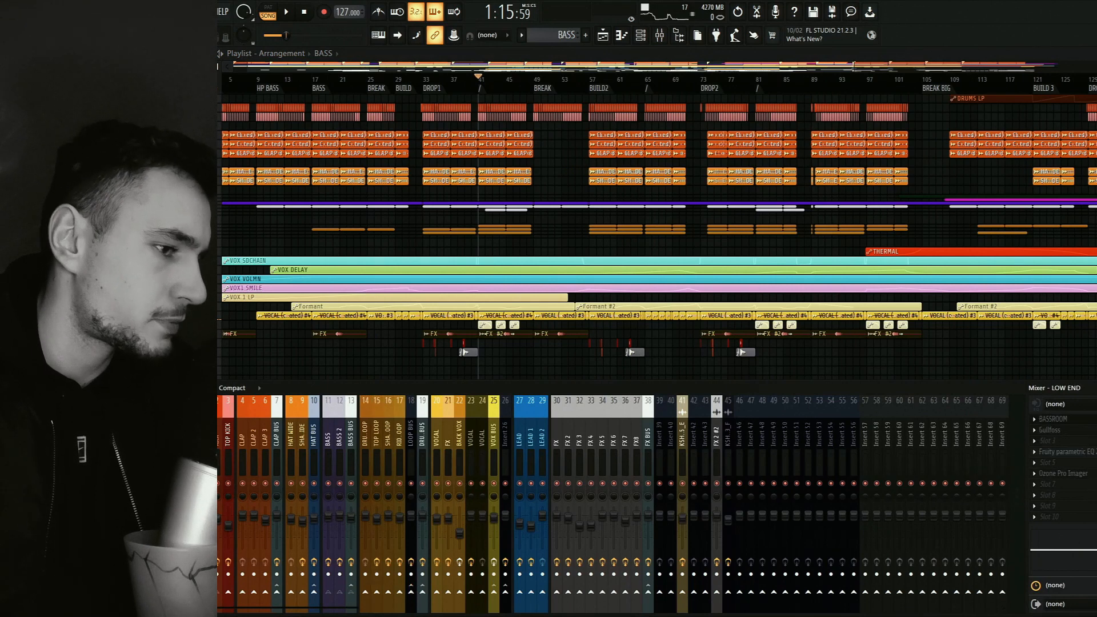
left_click(160, 434)
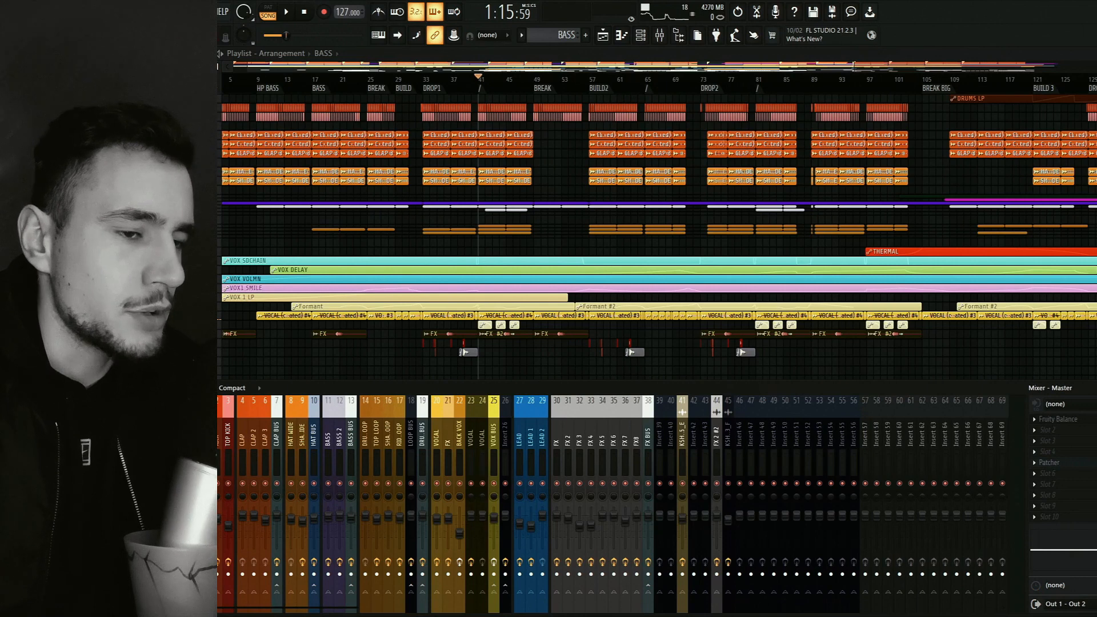
left_click(1059, 420)
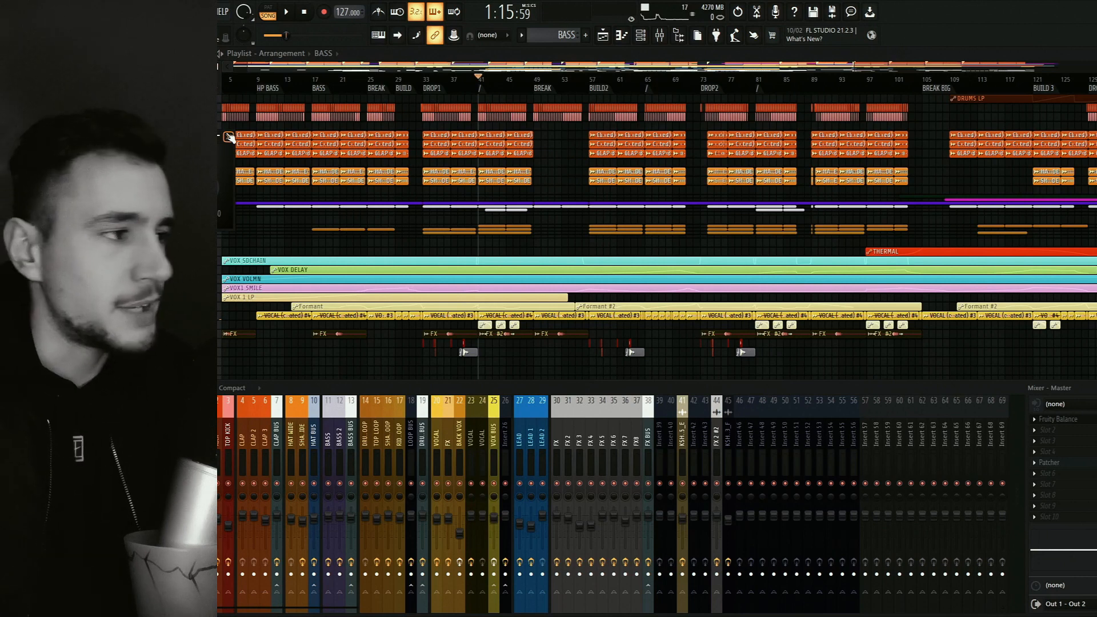
left_click_drag(230, 139, 229, 136)
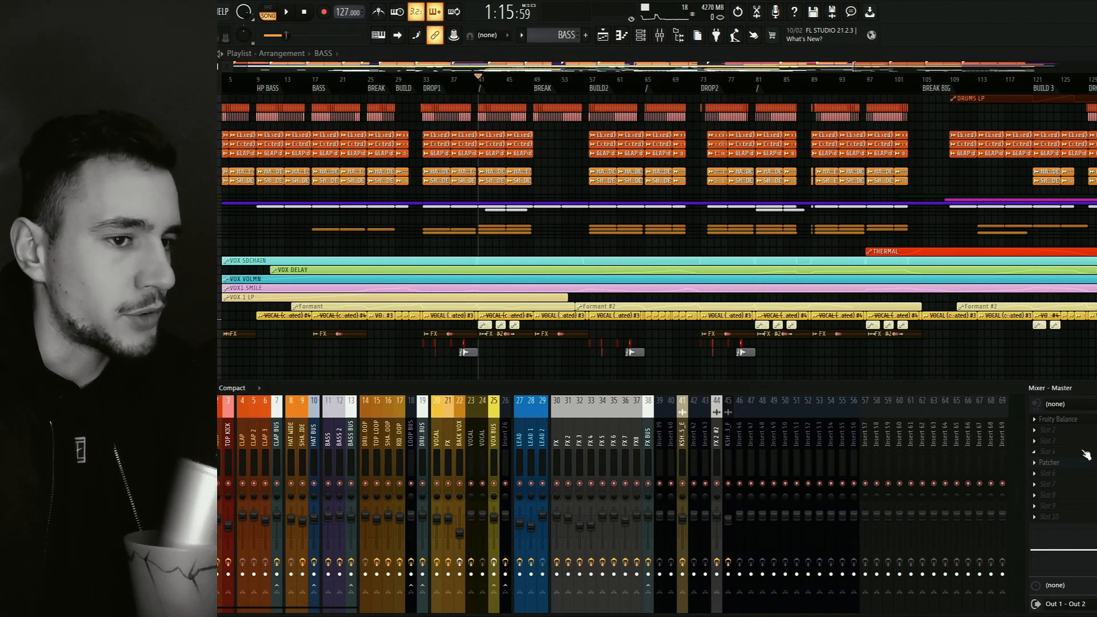
Open the Master's Patcher, examine its mid/side routing and the SIDE Parametric EQ curve, then close both windows.
left_click(1049, 463)
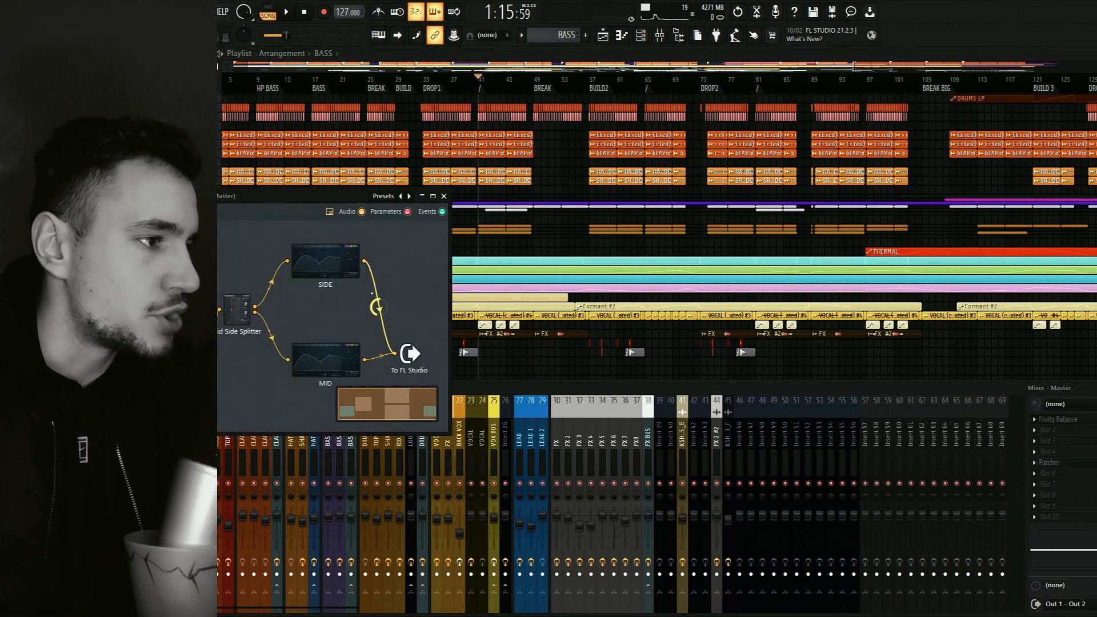
left_click_drag(305, 197, 518, 209)
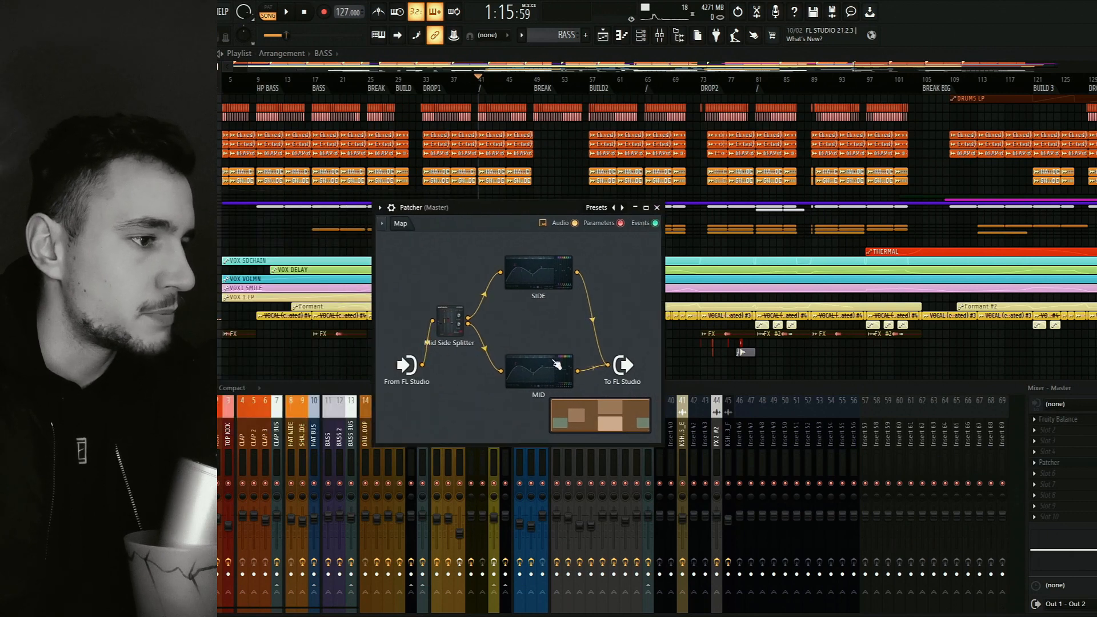
double_click(548, 284)
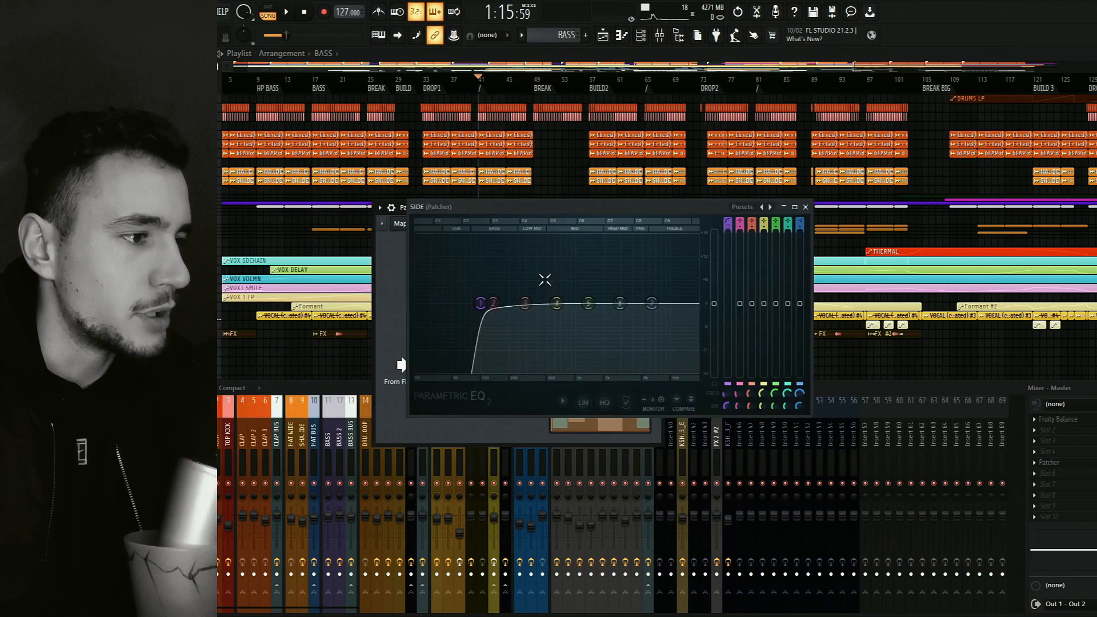
left_click_drag(426, 207, 625, 193)
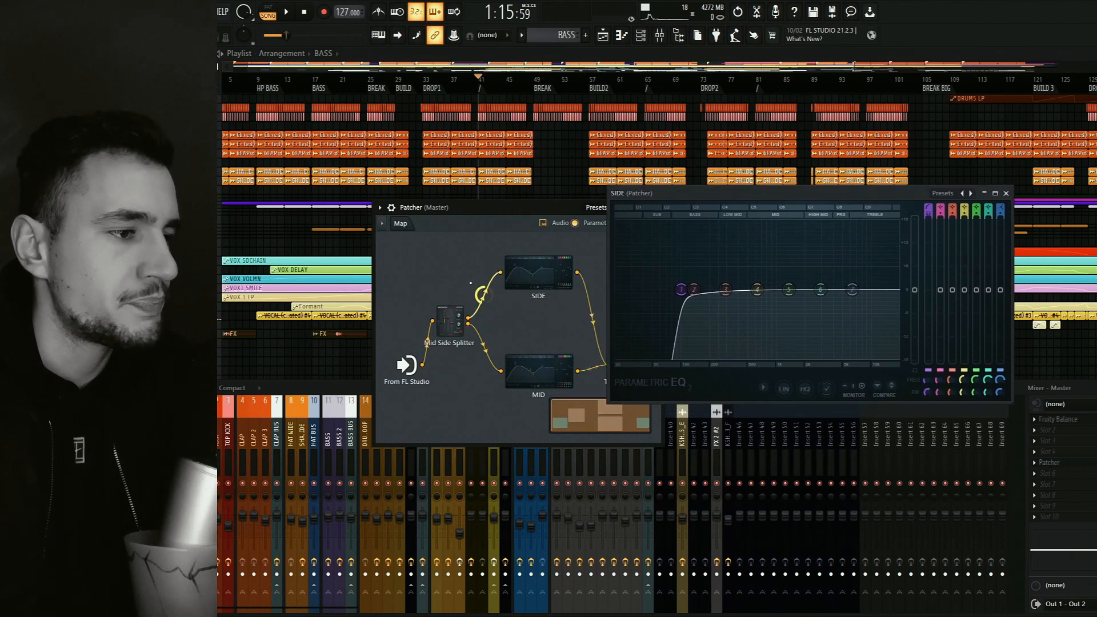
left_click(1006, 193)
left_click(657, 208)
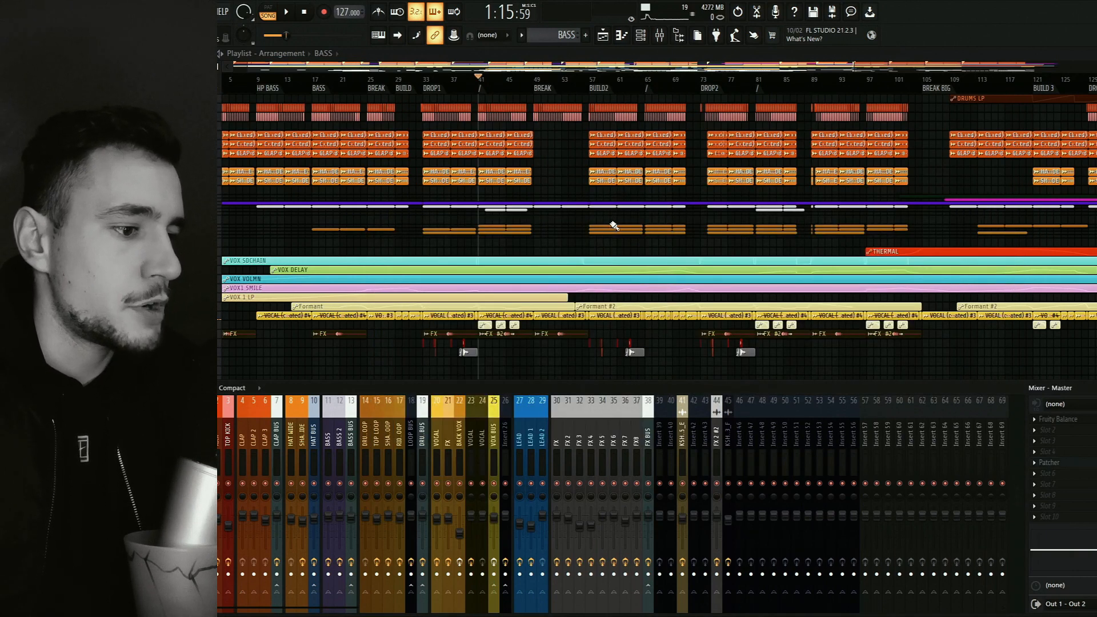